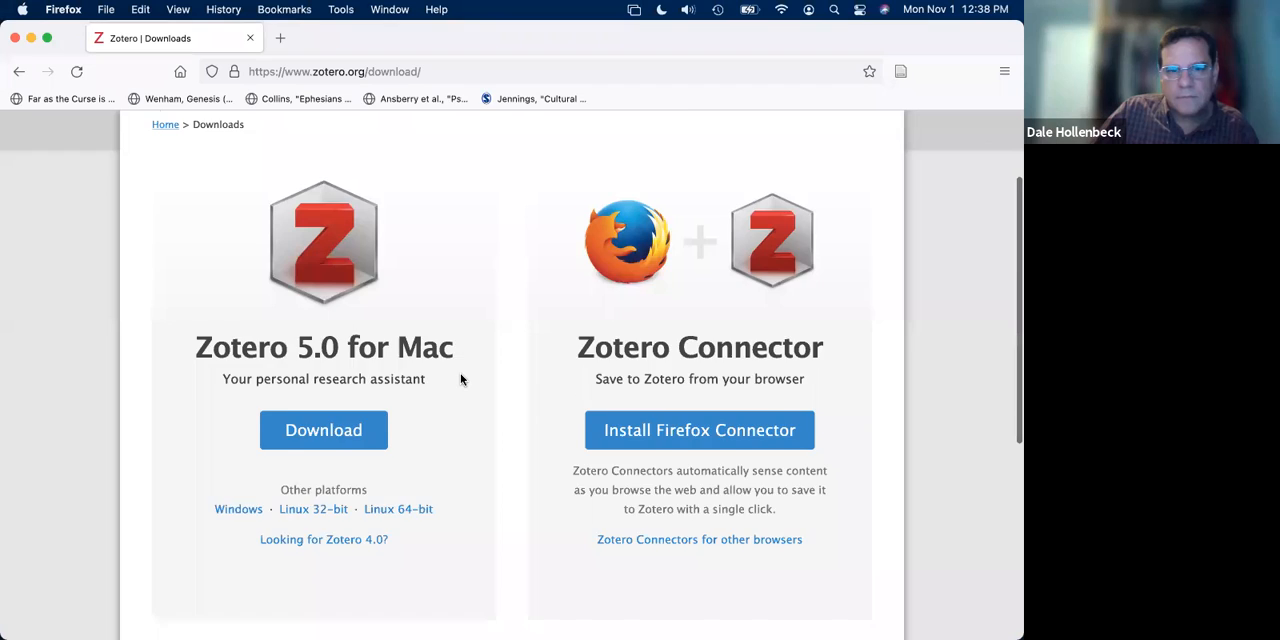
- Switch to Zotero and review its General and Sync preferences
scroll(460, 373, "up", 3)
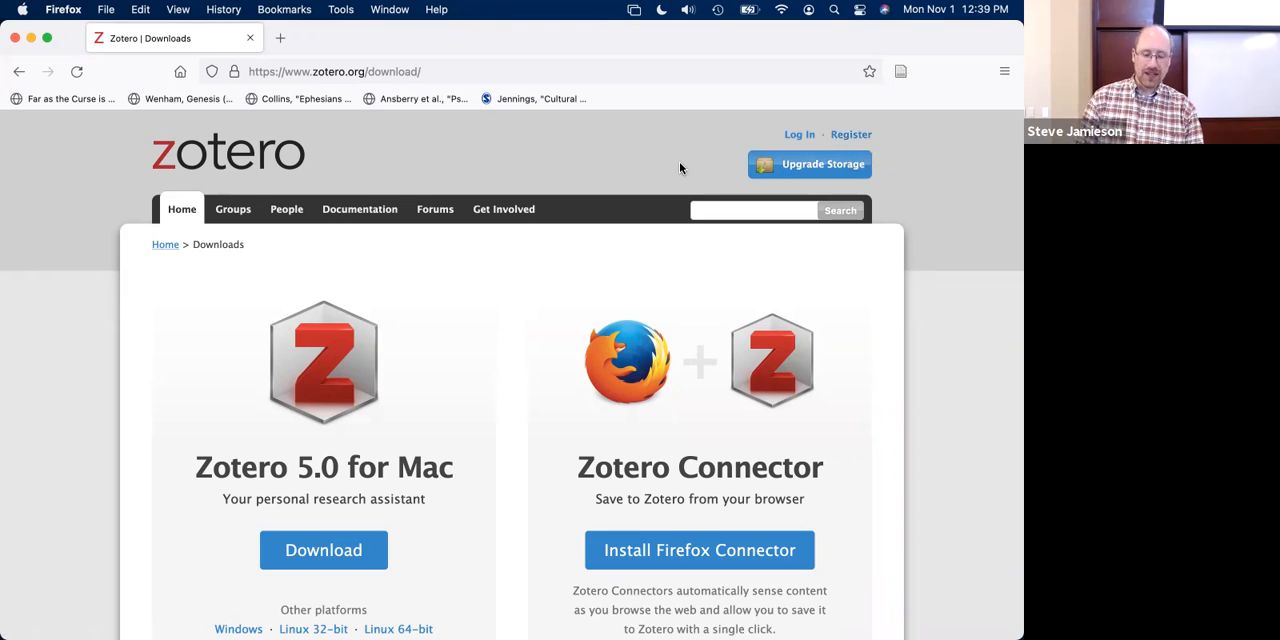
mouse_move(474, 636)
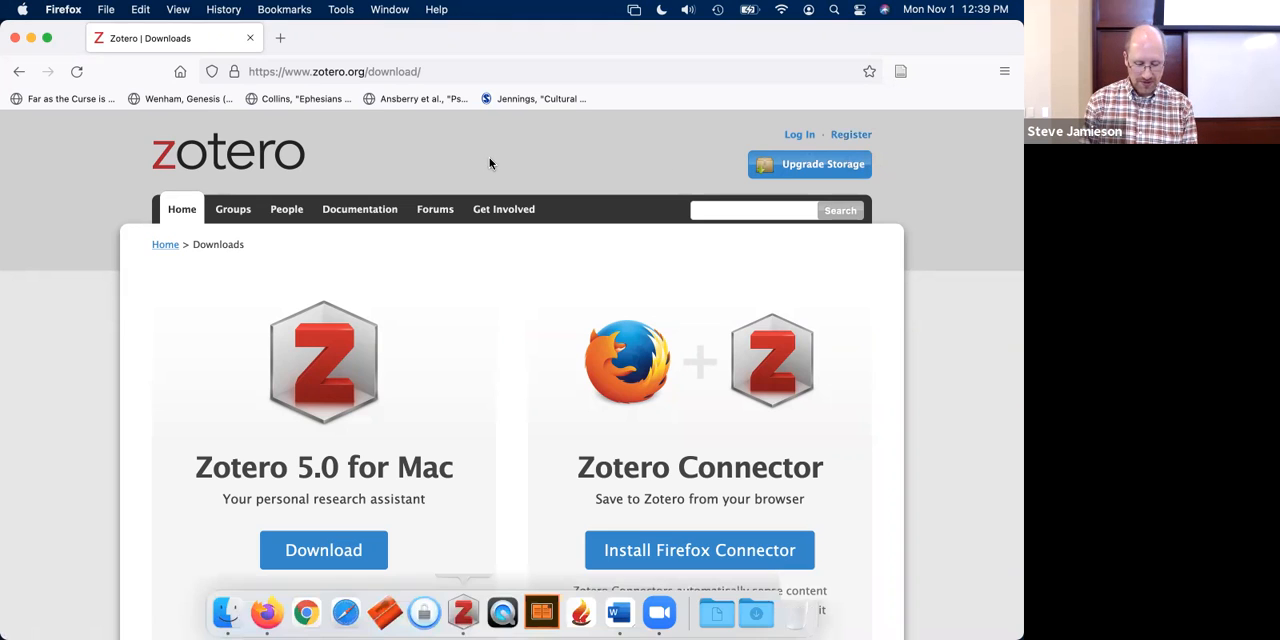
left_click(478, 614)
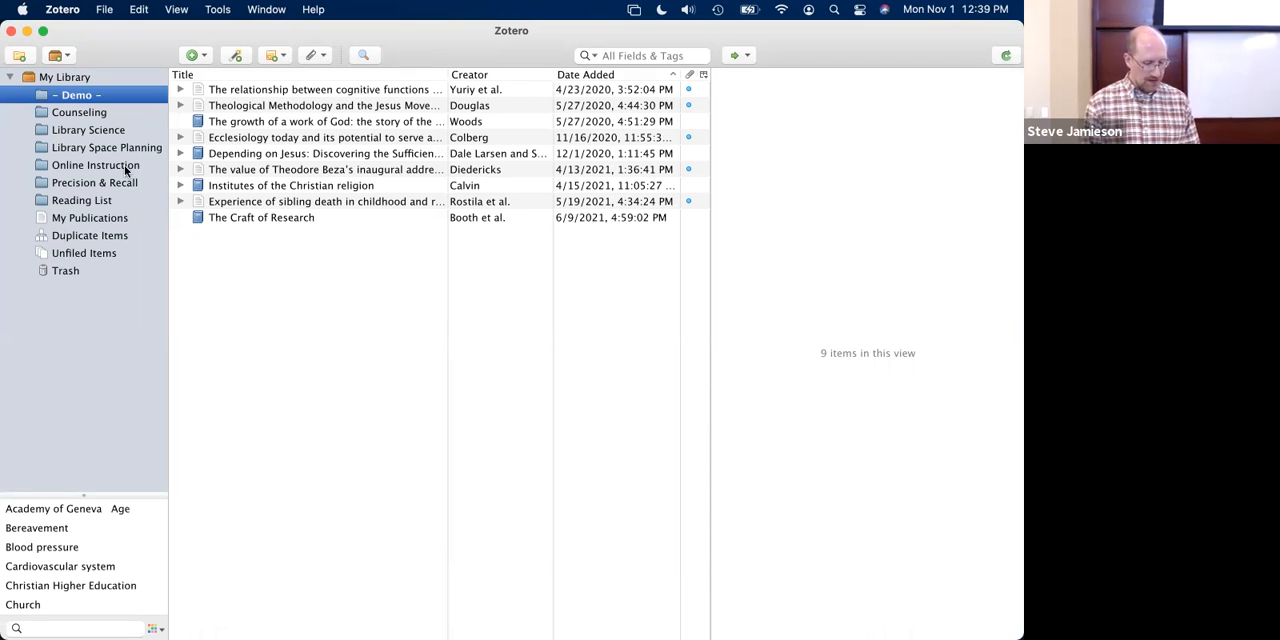
left_click(62, 9)
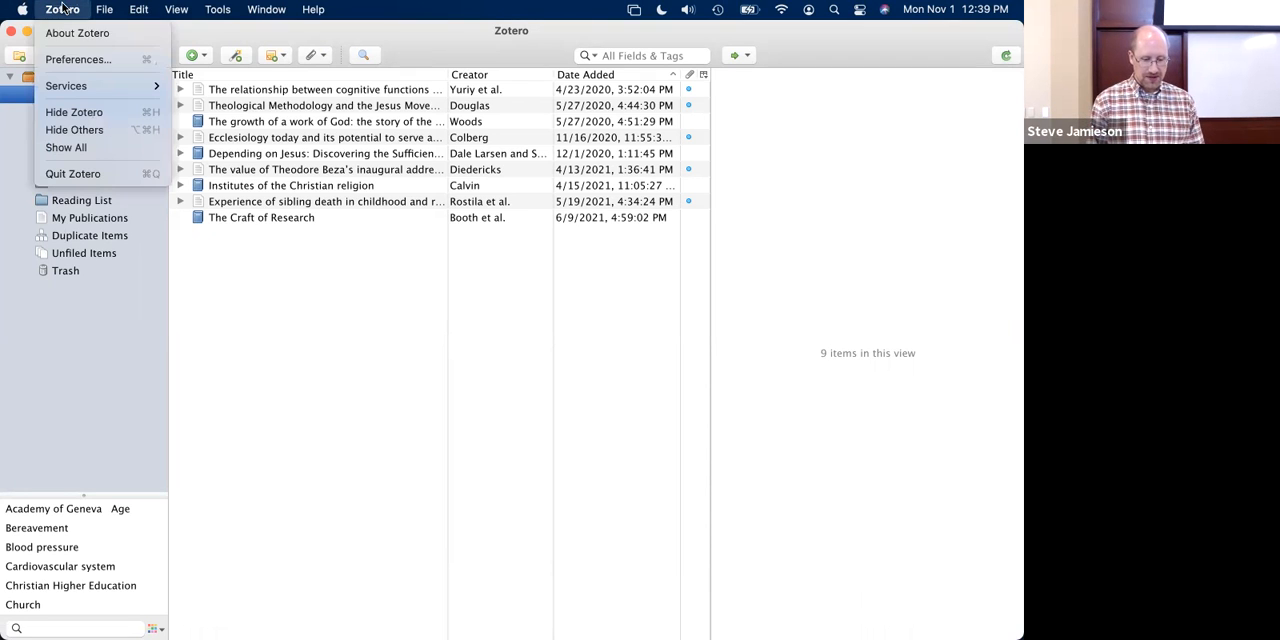
left_click(68, 60)
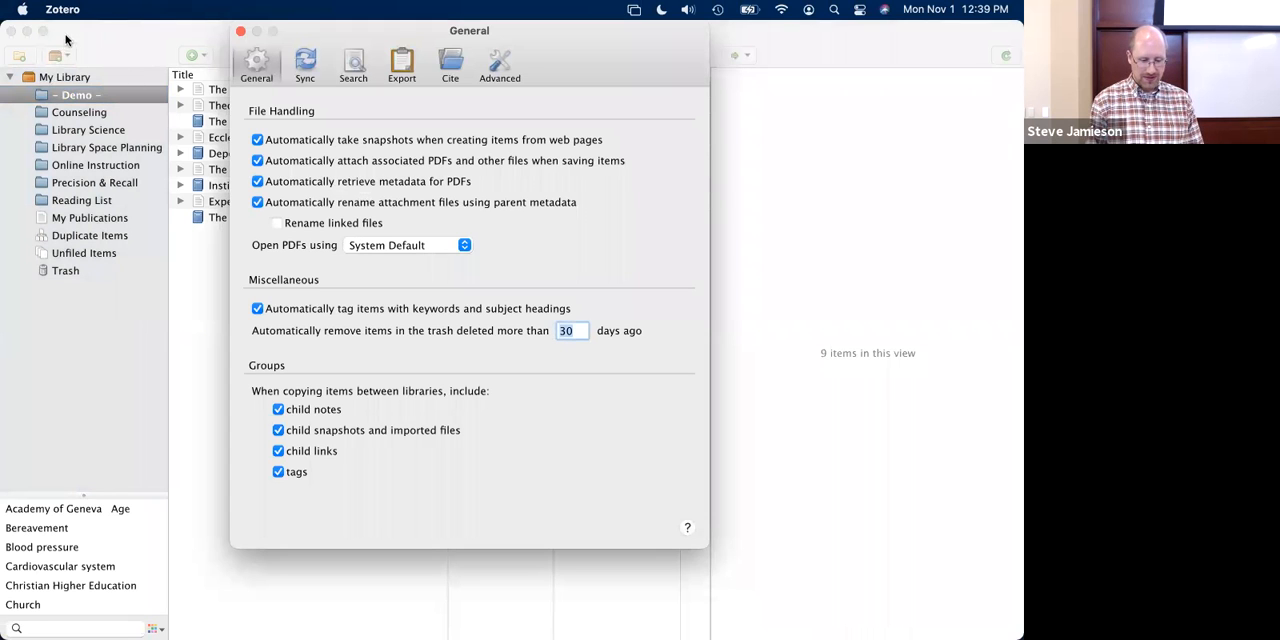
left_click(305, 66)
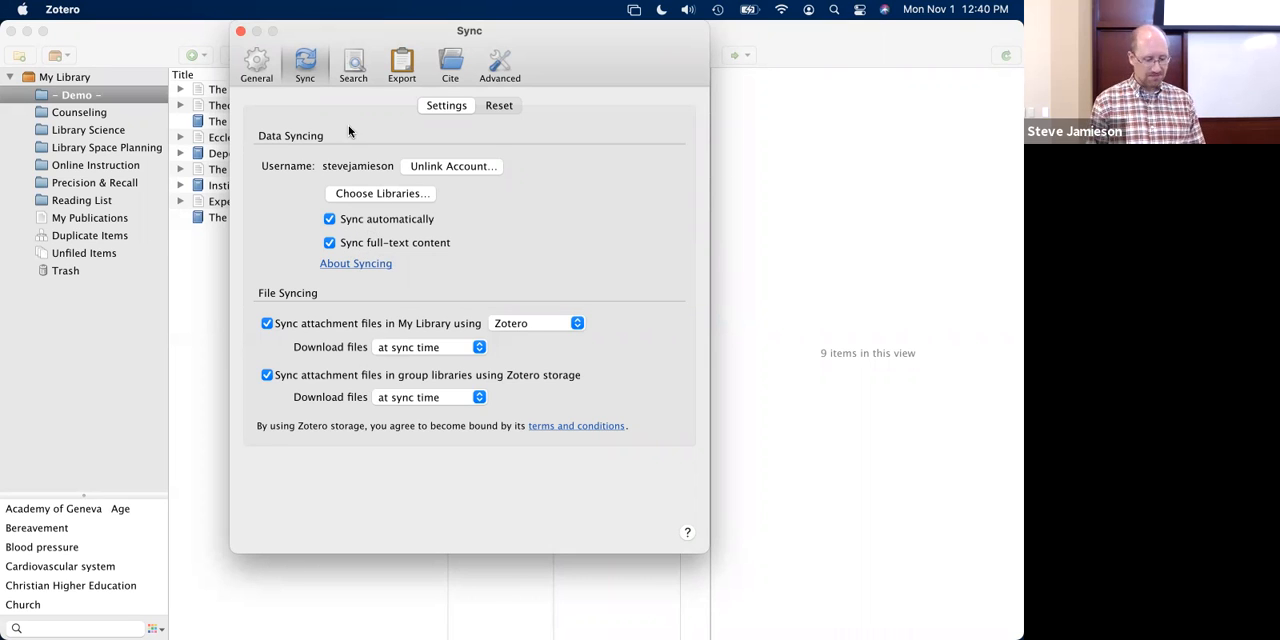
- Review the installed citation styles in the Cite preferences, selecting Chicago Manual of Style 17th edition (full note) and Turabian 8th edition (full note)
left_click(448, 65)
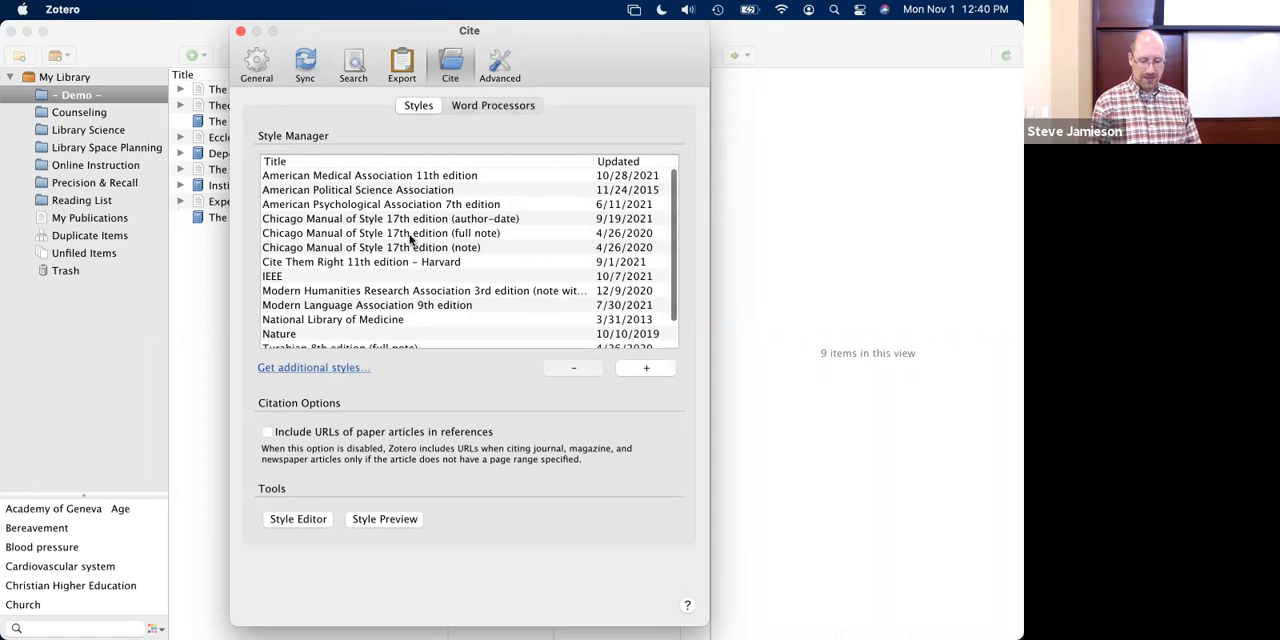
scroll(409, 238, "down", 2)
scroll(409, 238, "up", 2)
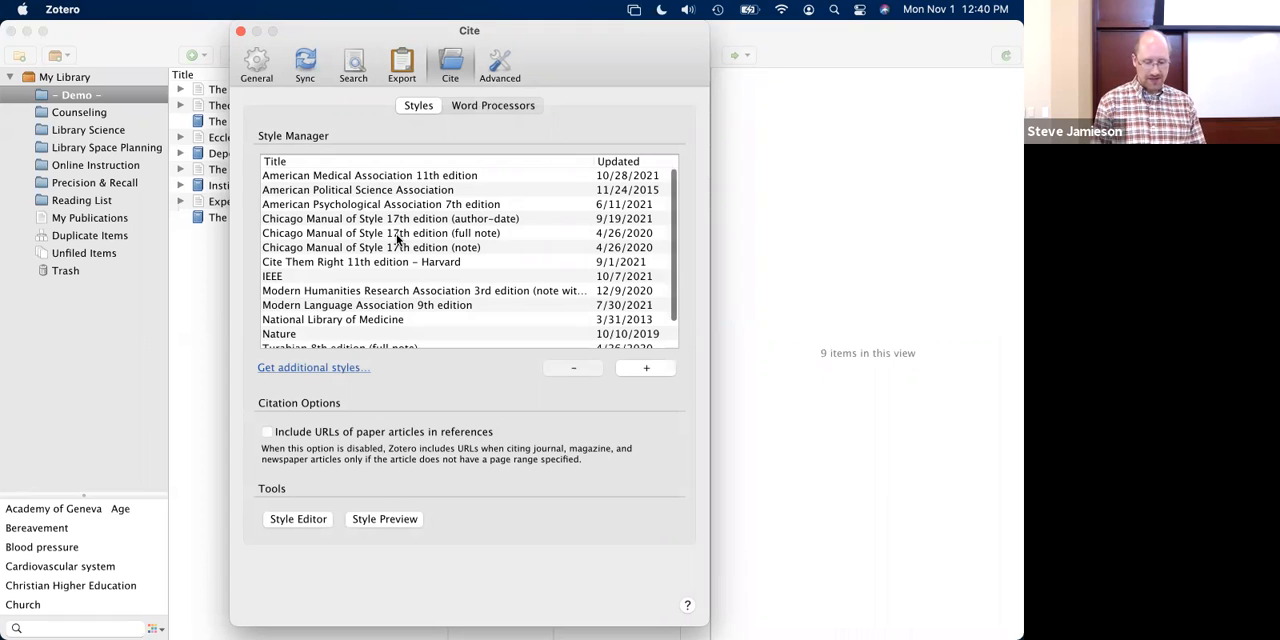
left_click(463, 236)
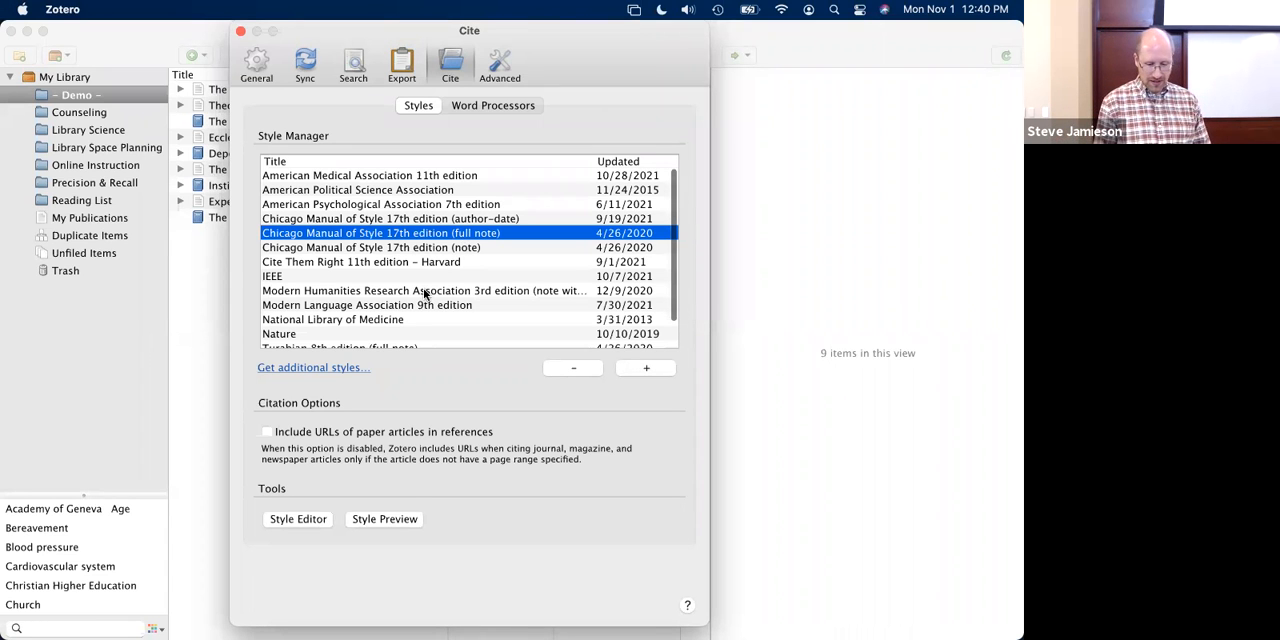
scroll(424, 292, "down", 2)
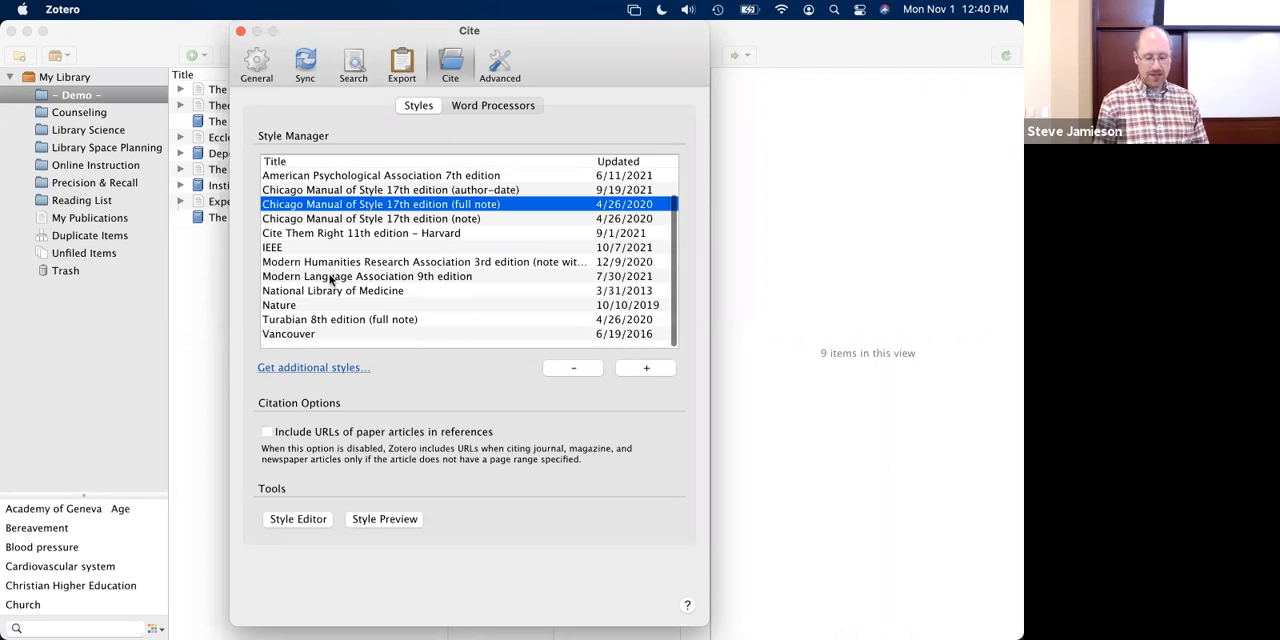
left_click(325, 320)
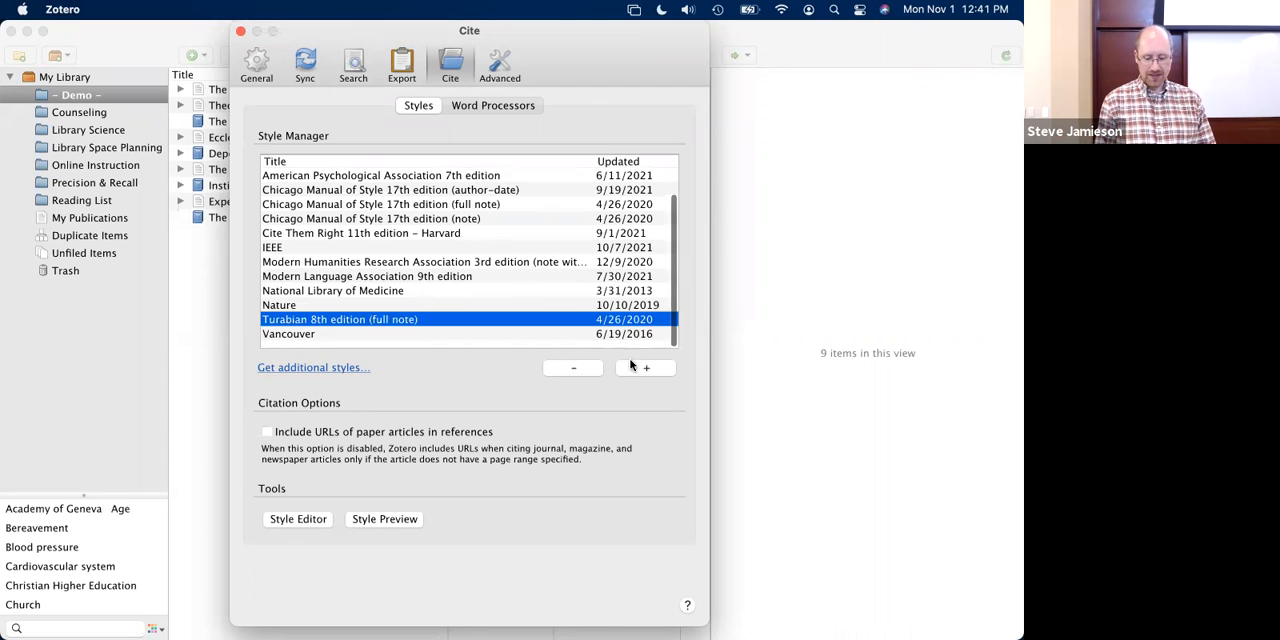
- Search the Zotero Style Repository for "turabian" and close the repository window
left_click(306, 369)
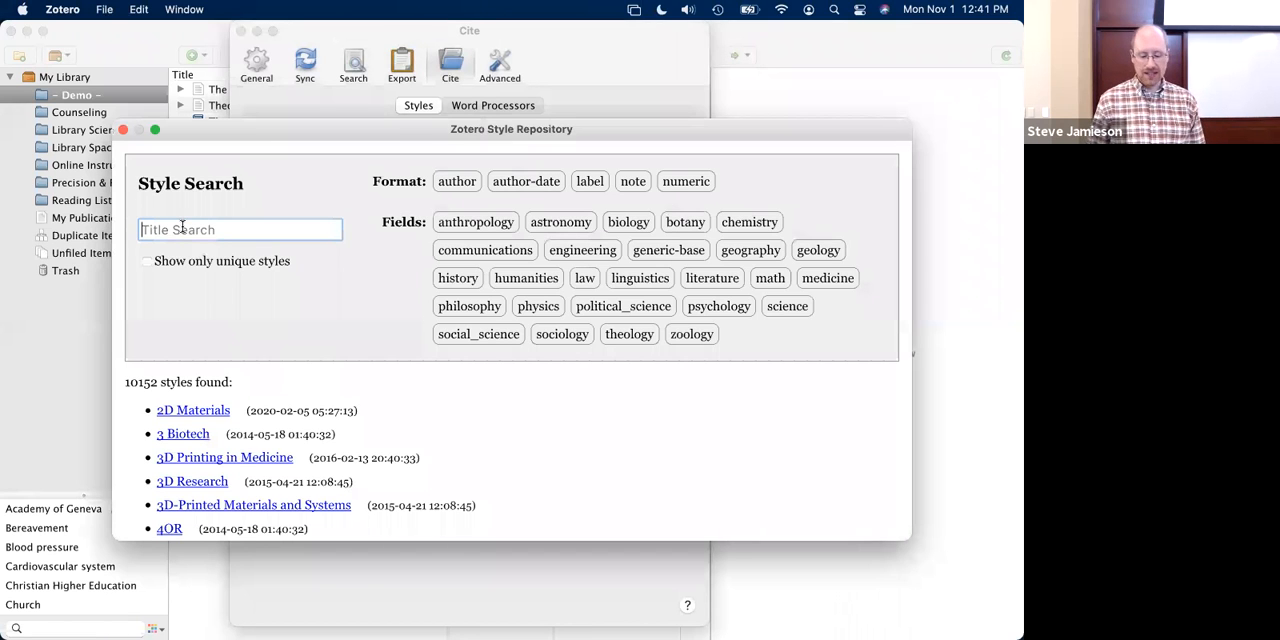
type("t")
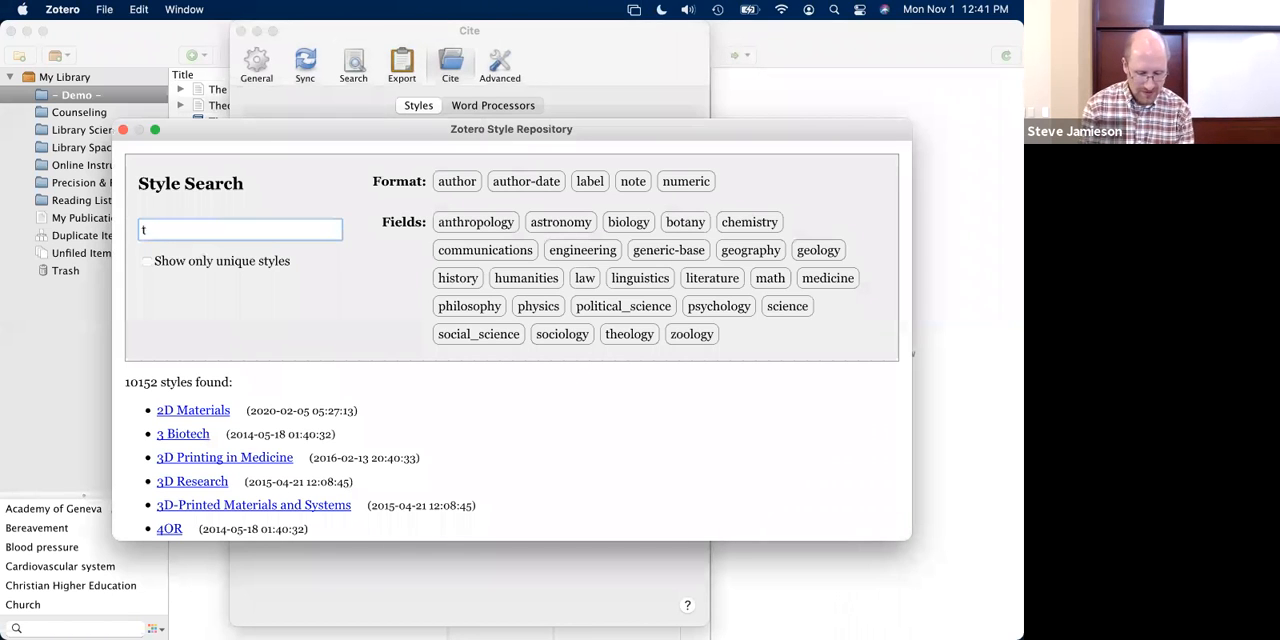
type("uraibian")
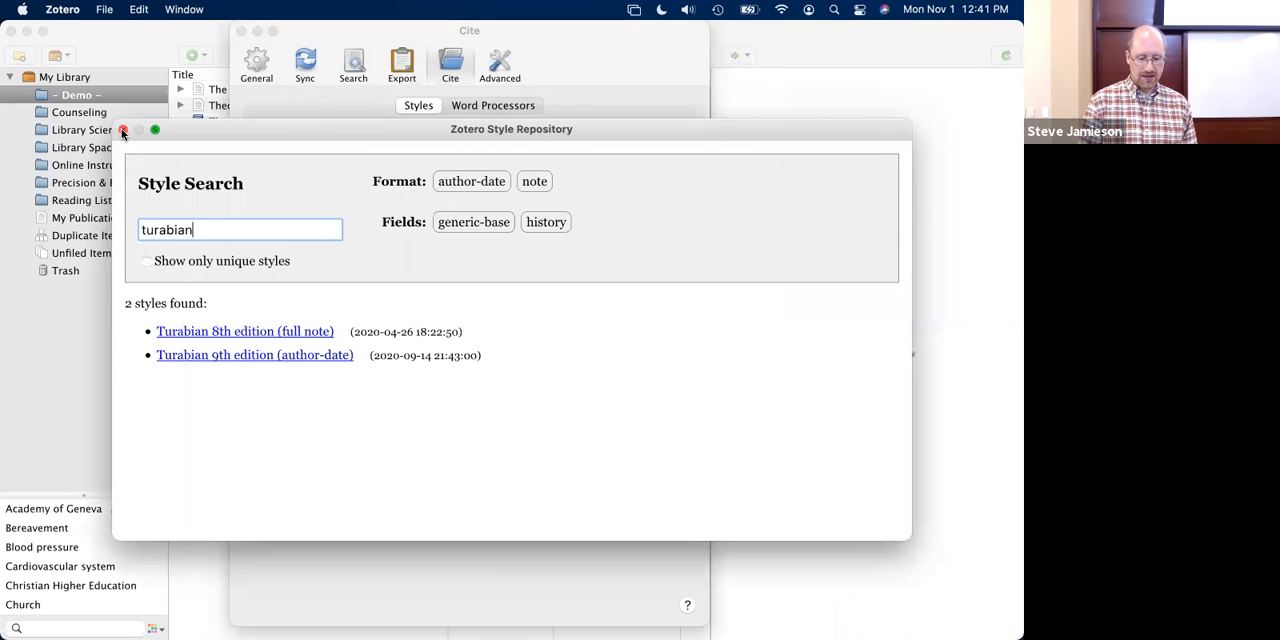
left_click(123, 131)
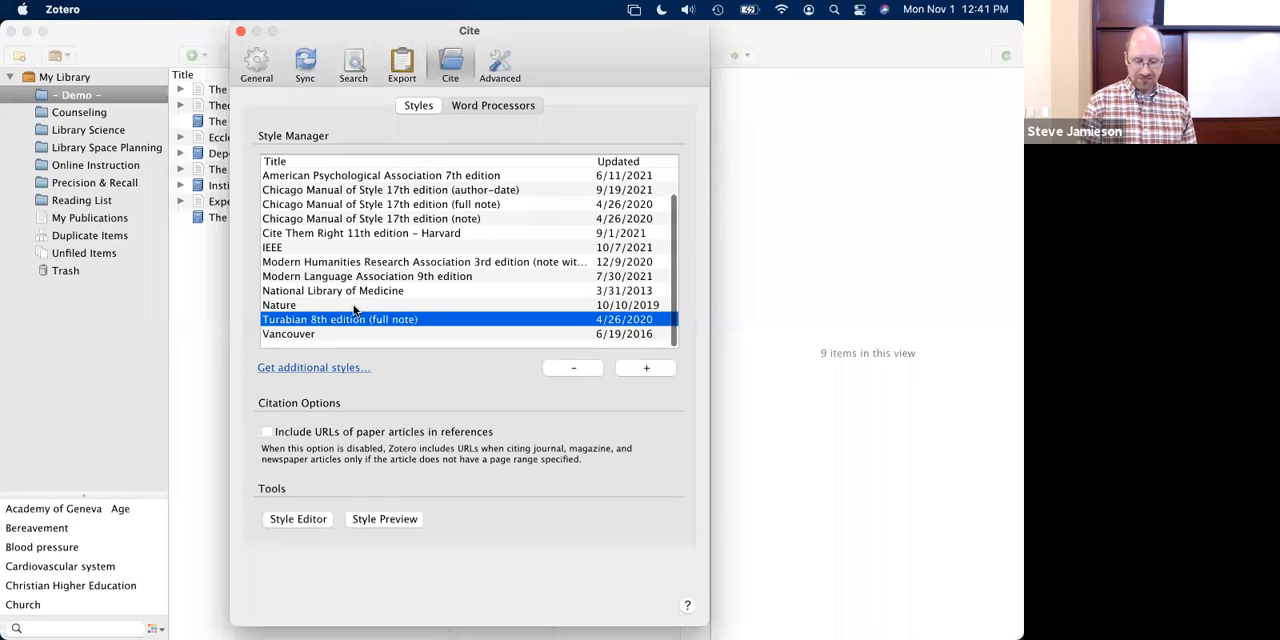
- Select American Psychological Association 7th edition among the installed styles and look through the rest of the list
scroll(366, 298, "up", 2)
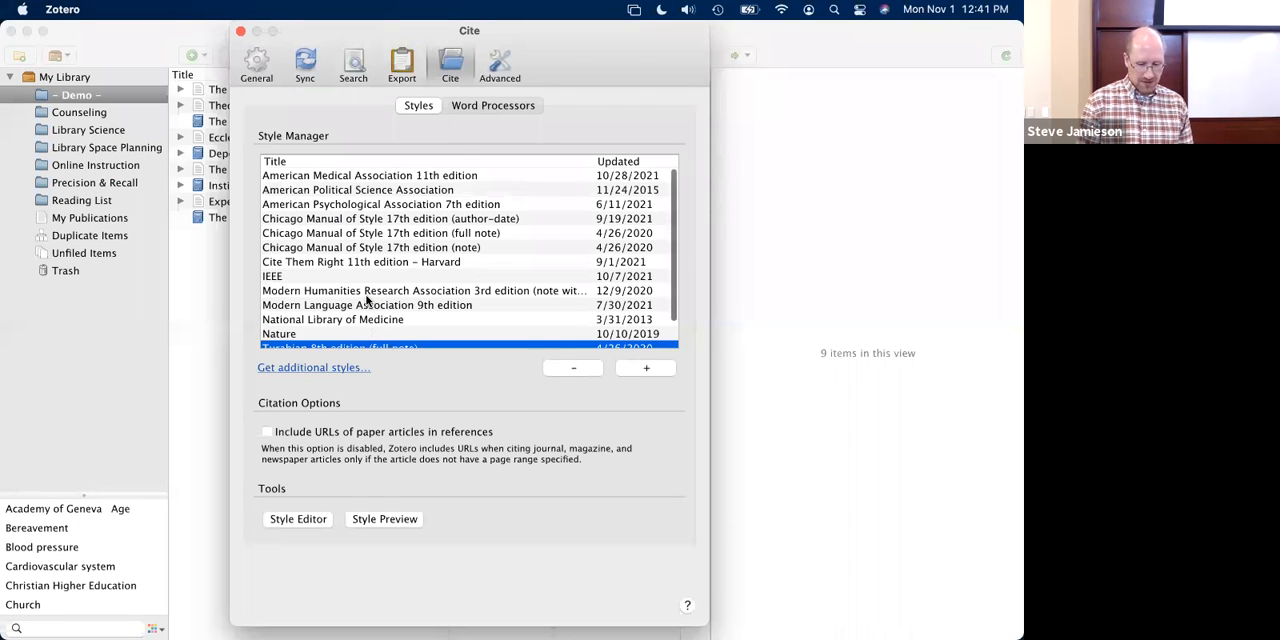
left_click(352, 205)
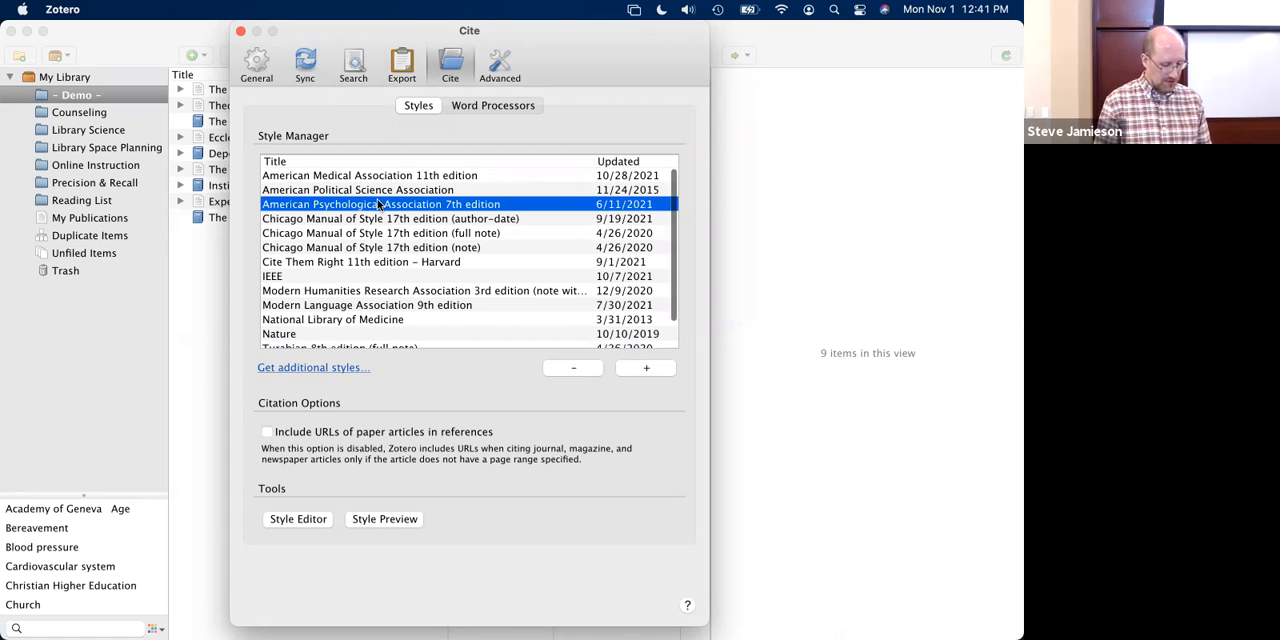
scroll(408, 279, "down", 2)
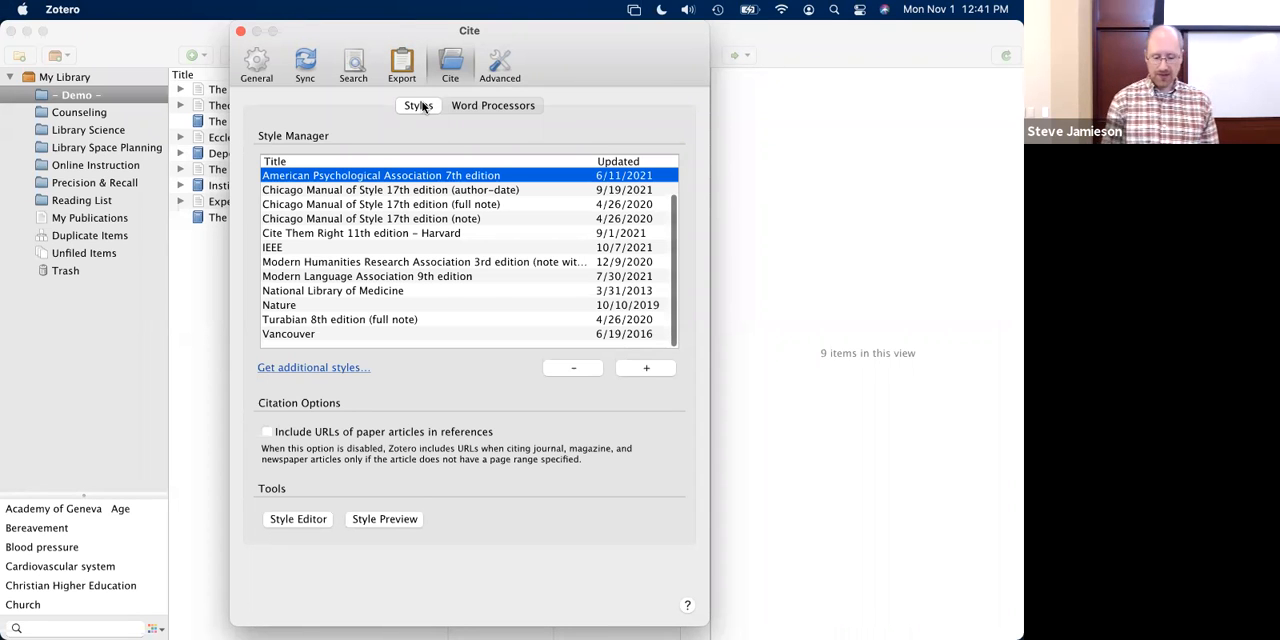
- Review the word processor add-in options in the Cite preferences and close the preferences window
left_click(491, 110)
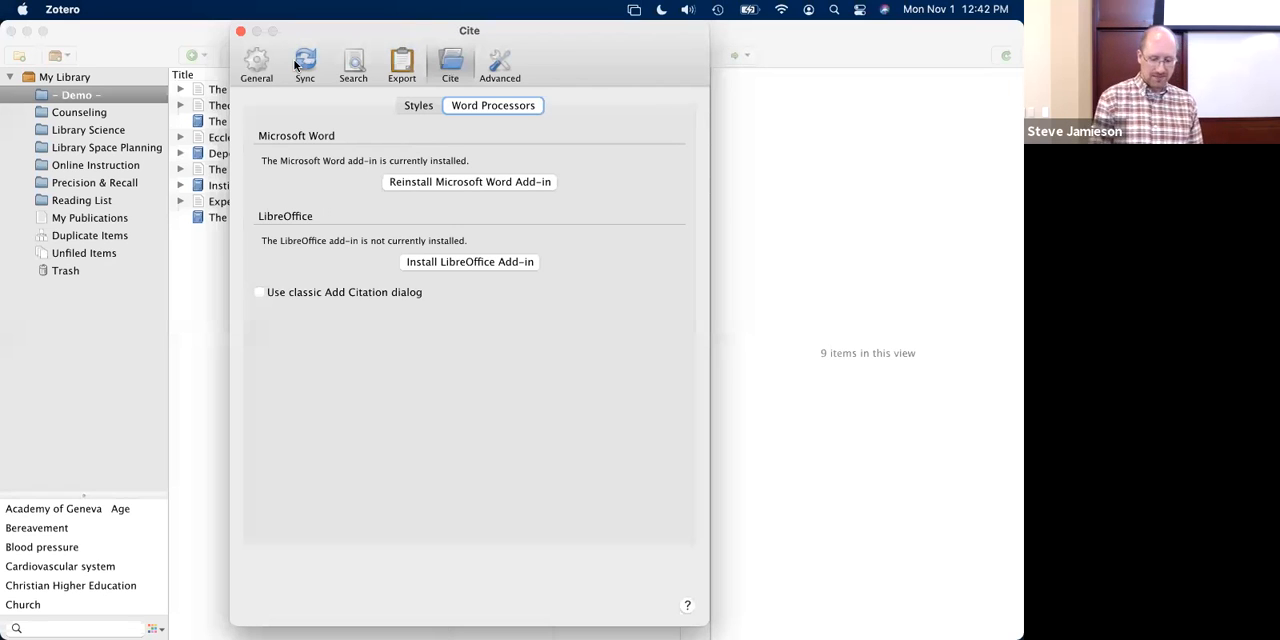
left_click(416, 106)
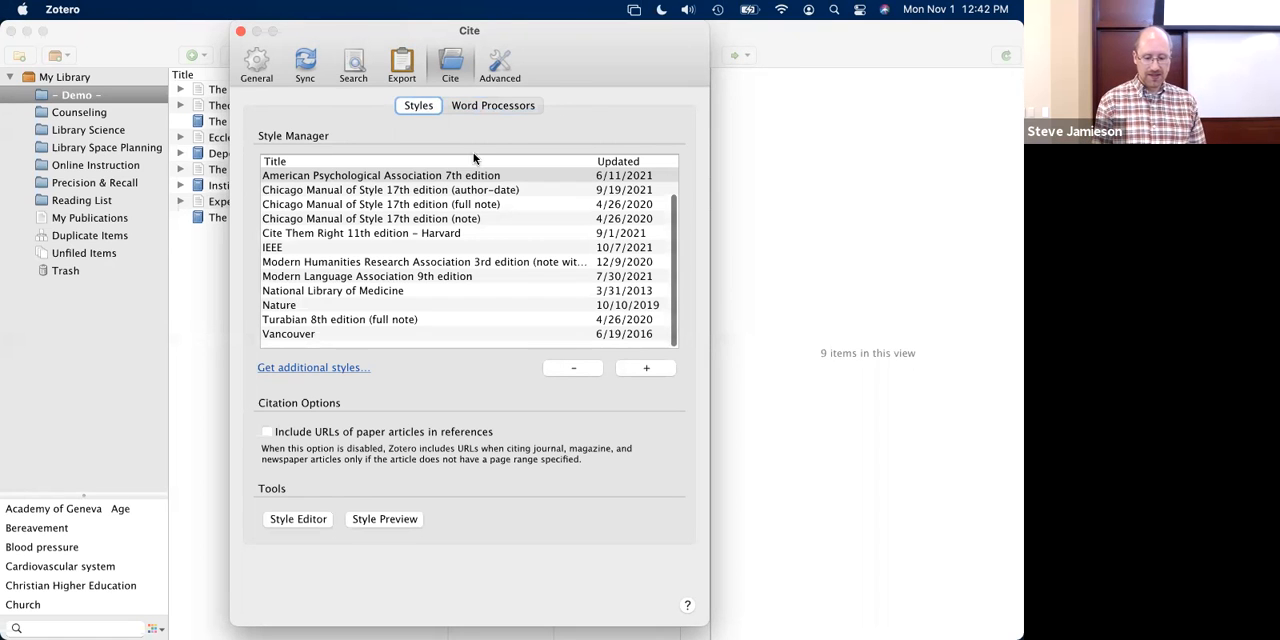
left_click(497, 108)
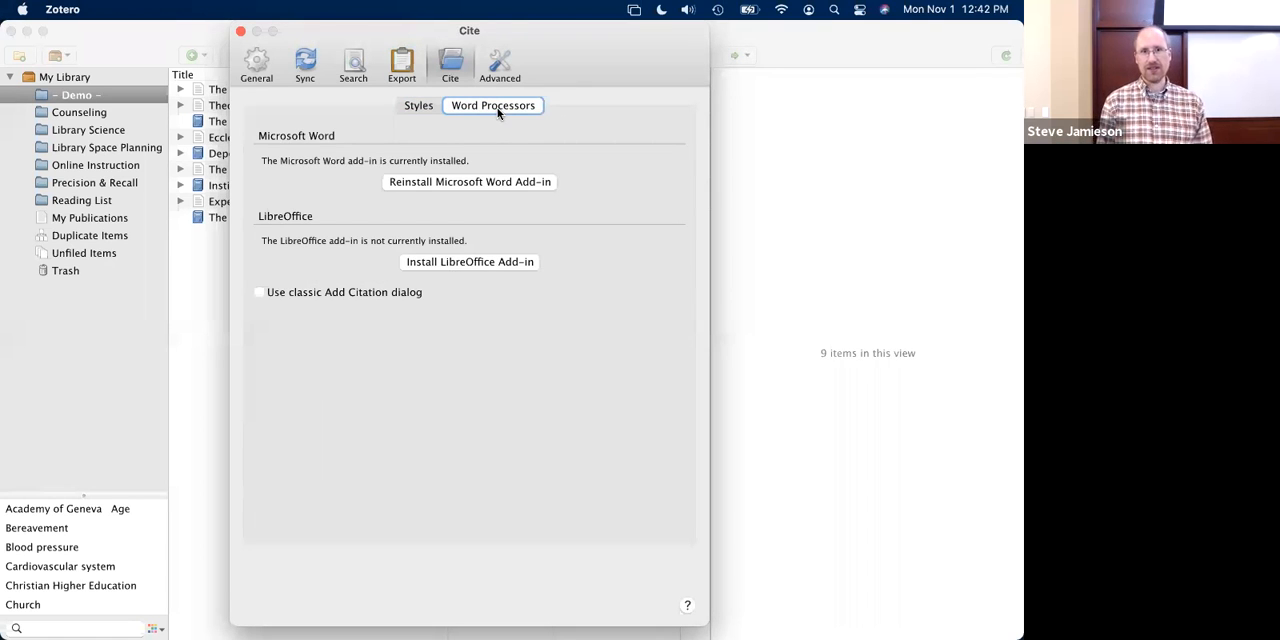
left_click(240, 31)
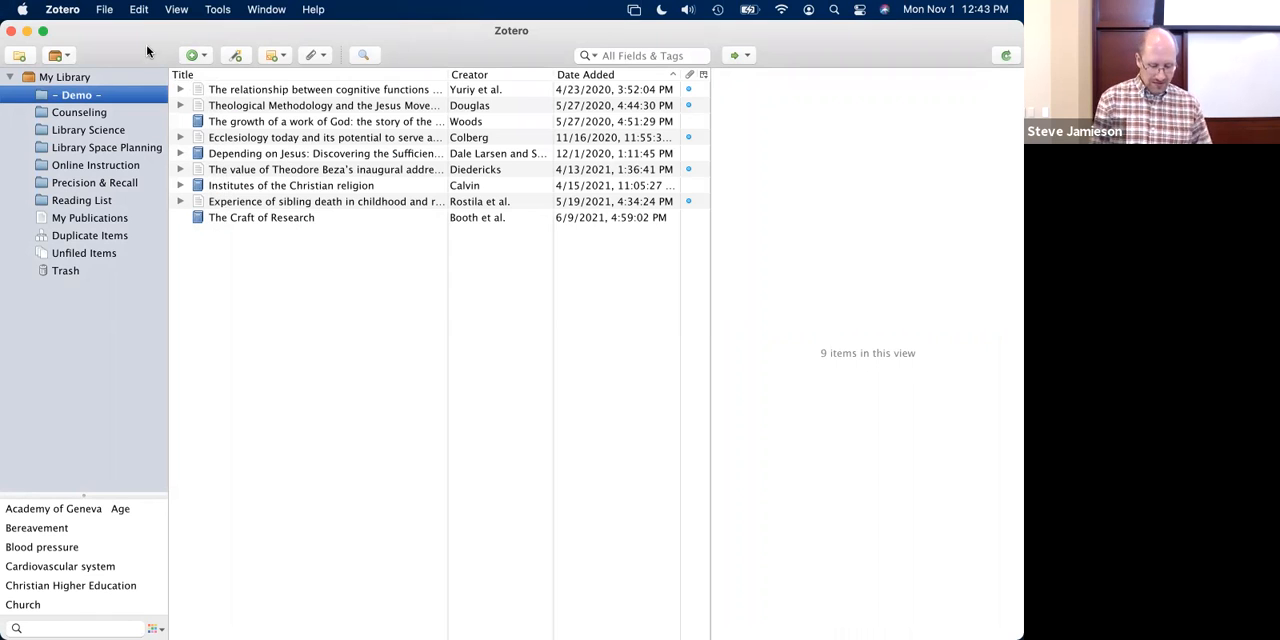
- Switch to Firefox and show the Zotero Connectors for other browsers on the download page
key("super+Tab")
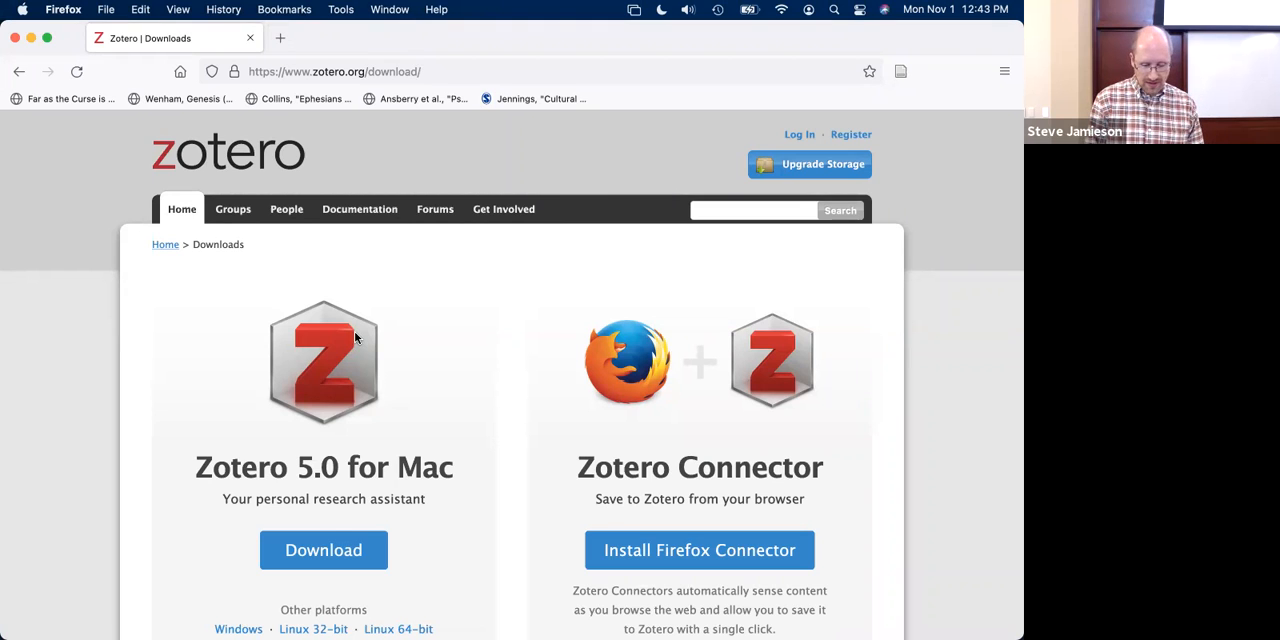
scroll(566, 325, "down", 3)
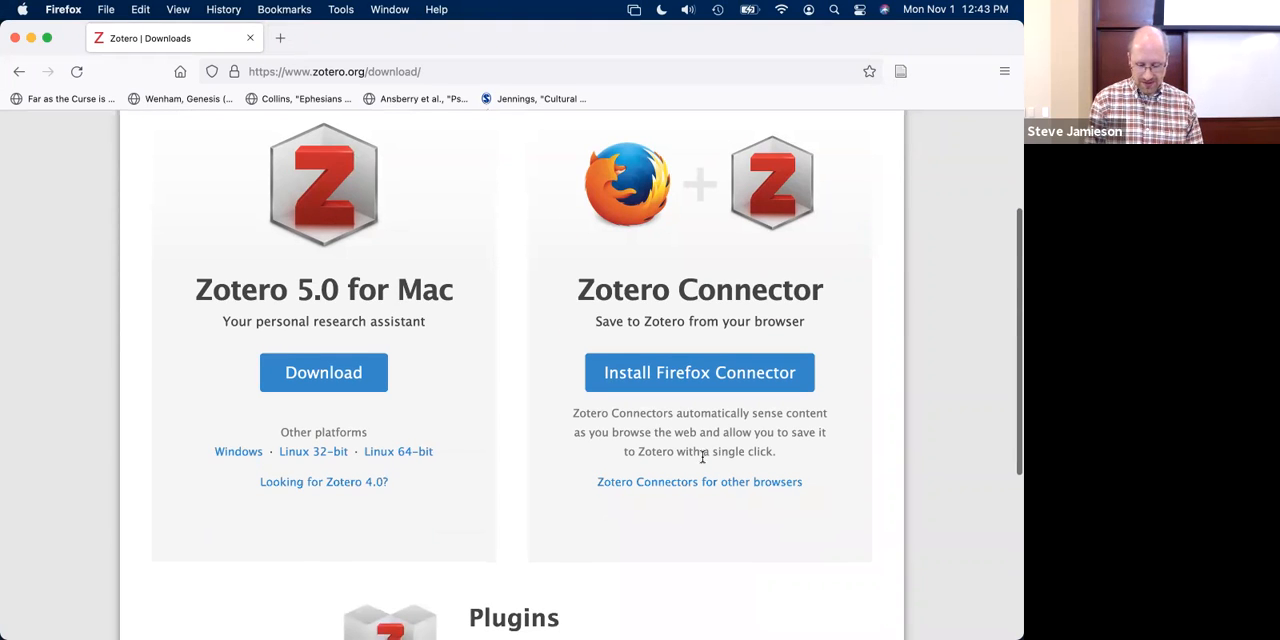
scroll(697, 489, "down", 2)
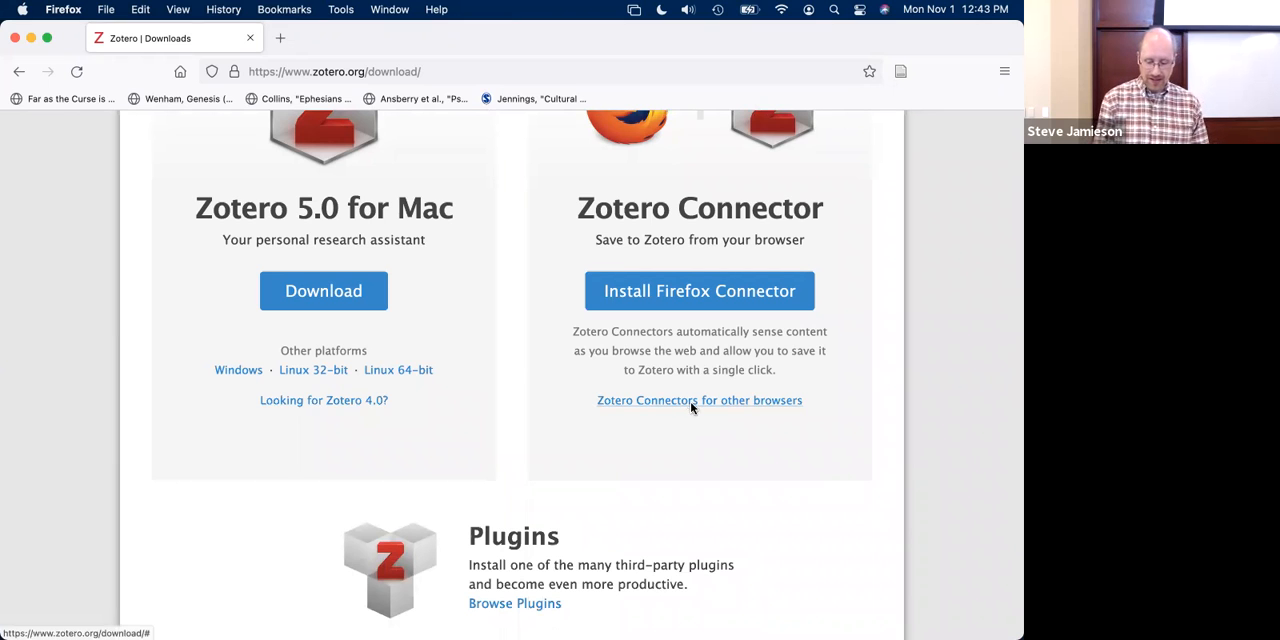
left_click(690, 403)
scroll(650, 408, "down", 1)
scroll(650, 408, "down", 3)
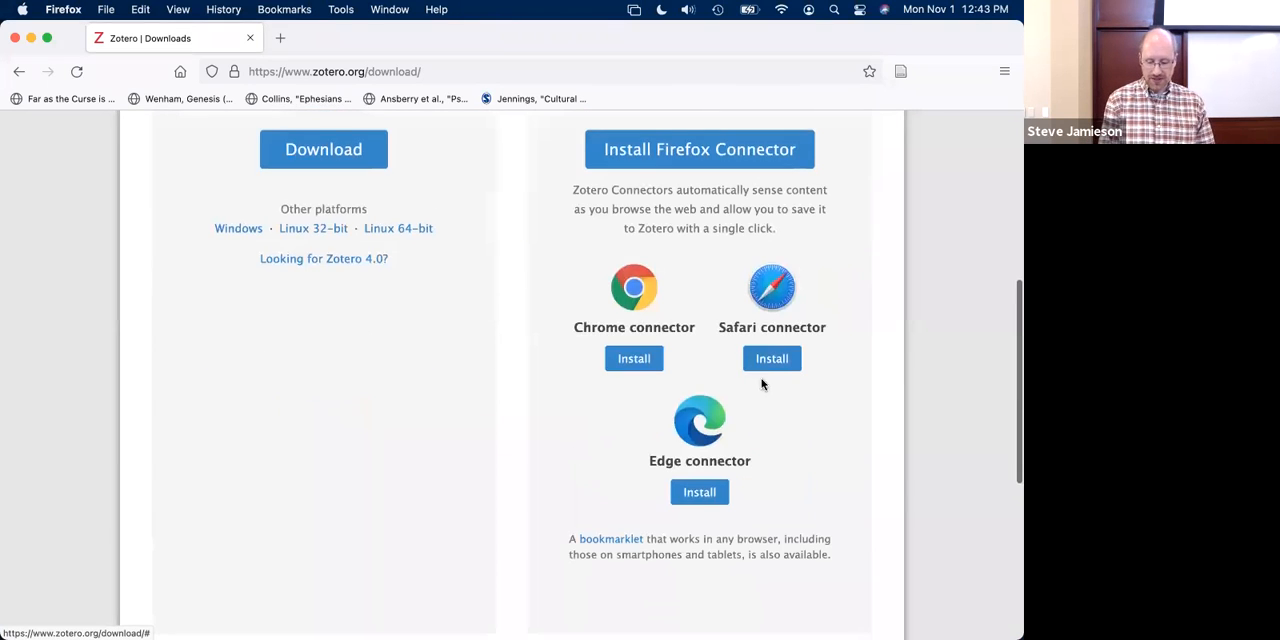
- Open the Safari connector's install page and read its notes on Safari 13+ compatibility
left_click(779, 364)
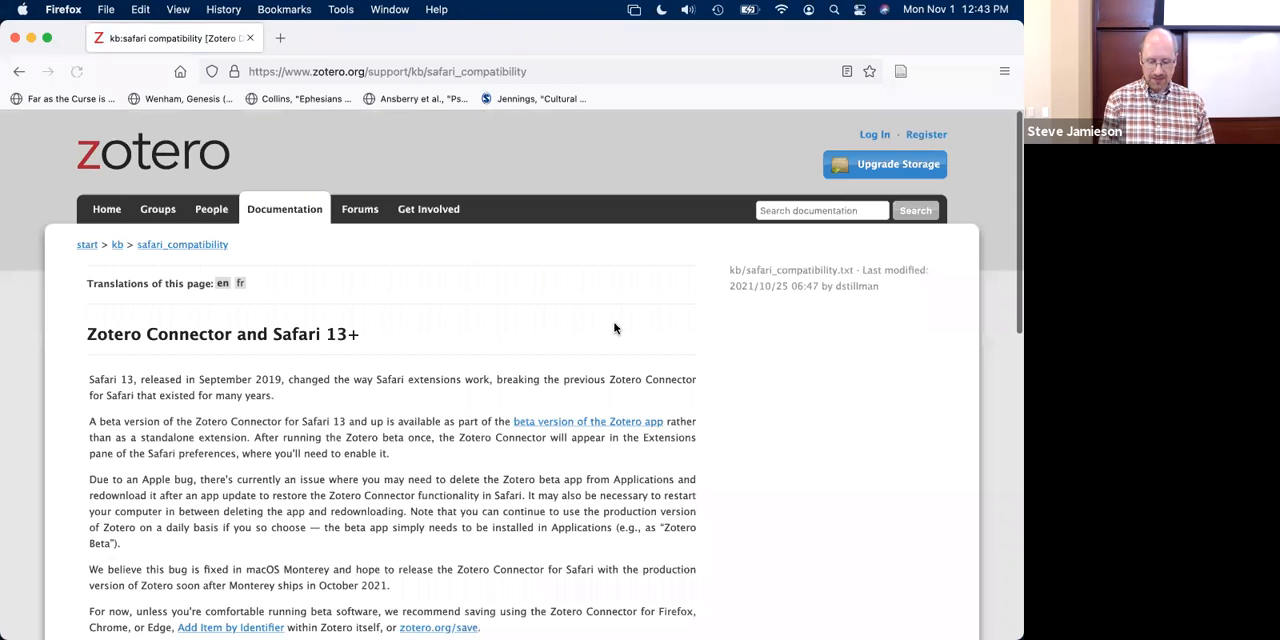
scroll(466, 350, "down", 4)
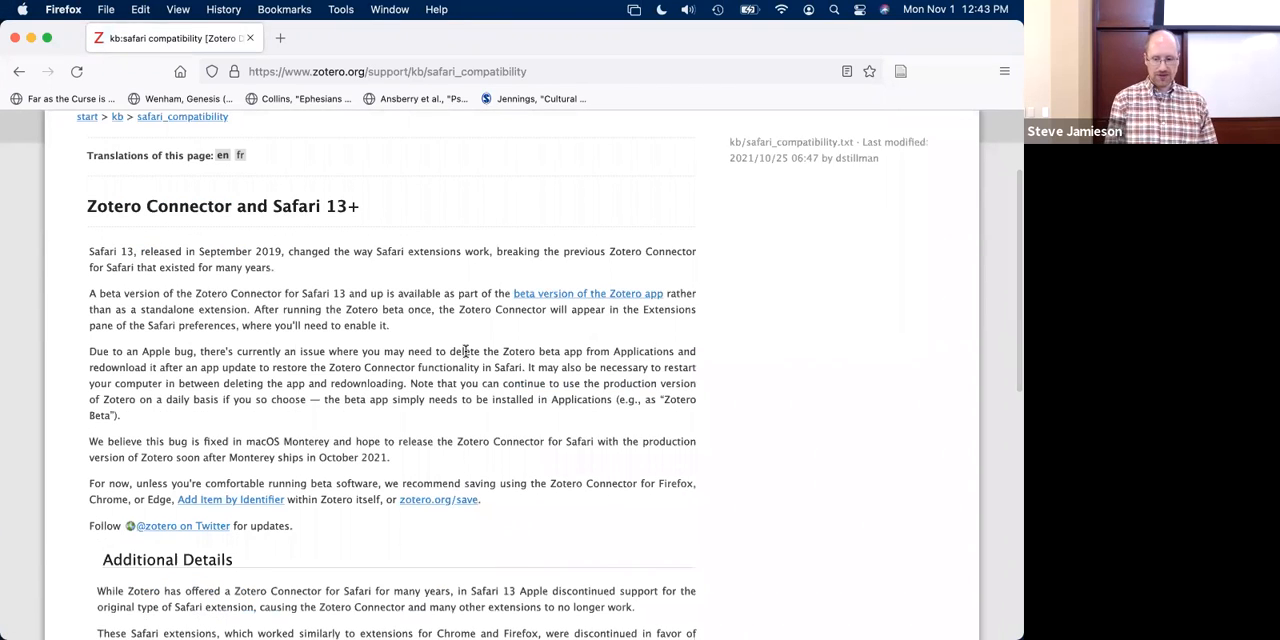
scroll(466, 350, "down", 1)
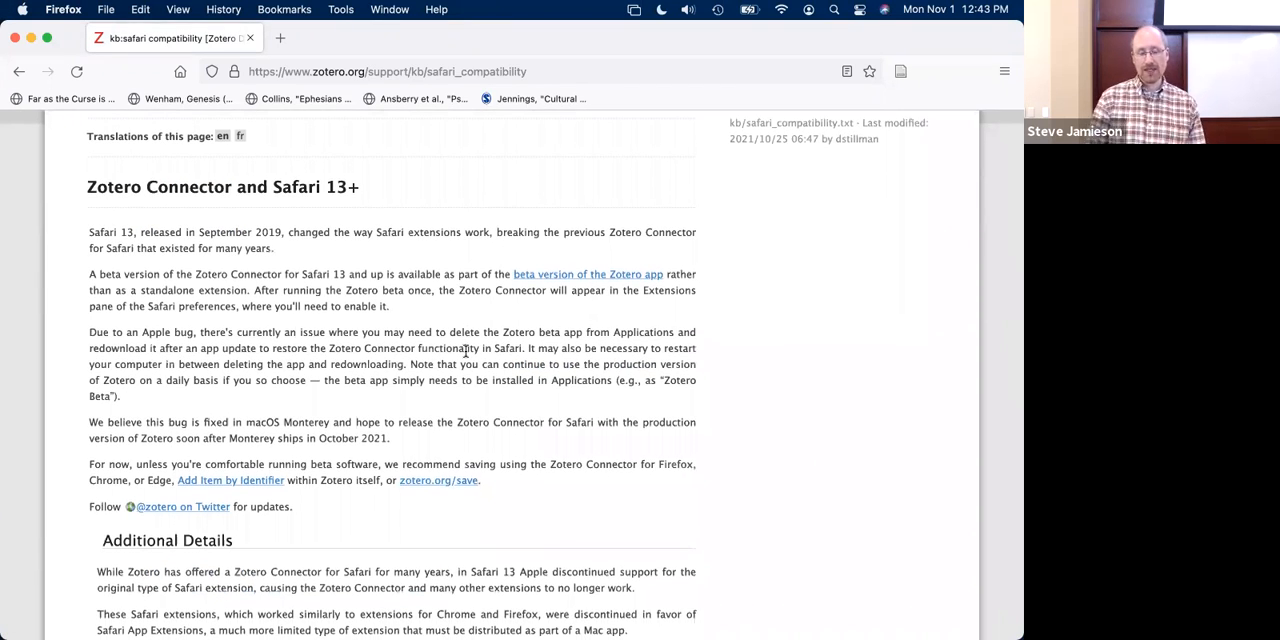
scroll(466, 350, "down", 2)
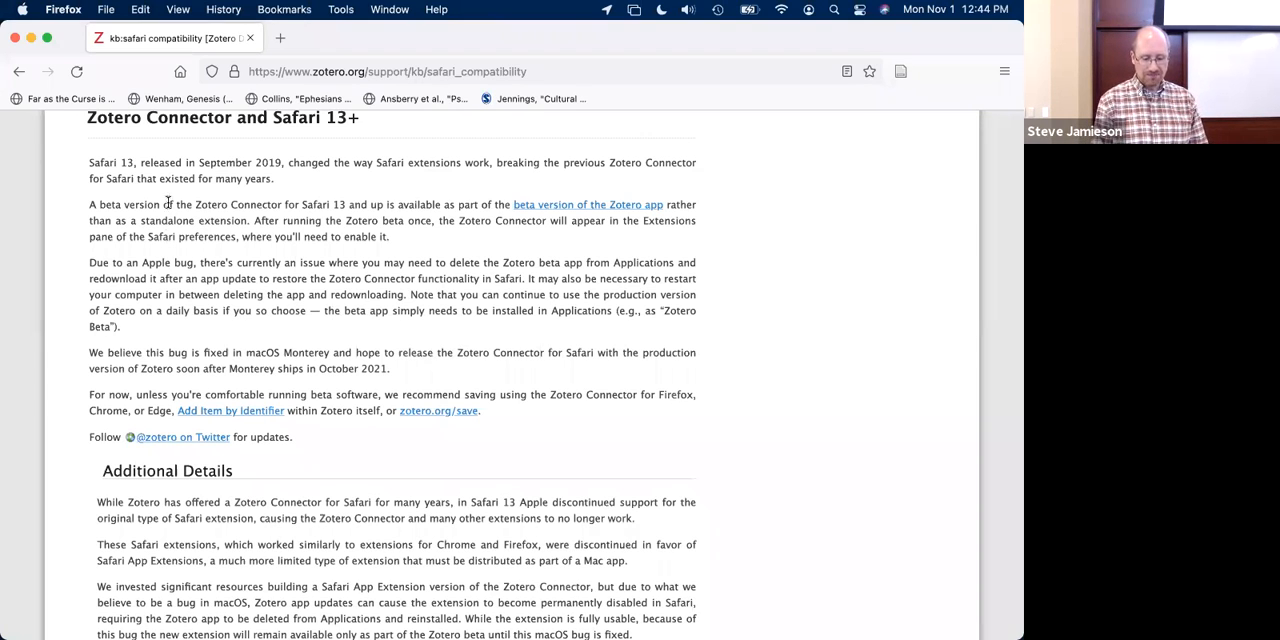
scroll(177, 180, "up", 4)
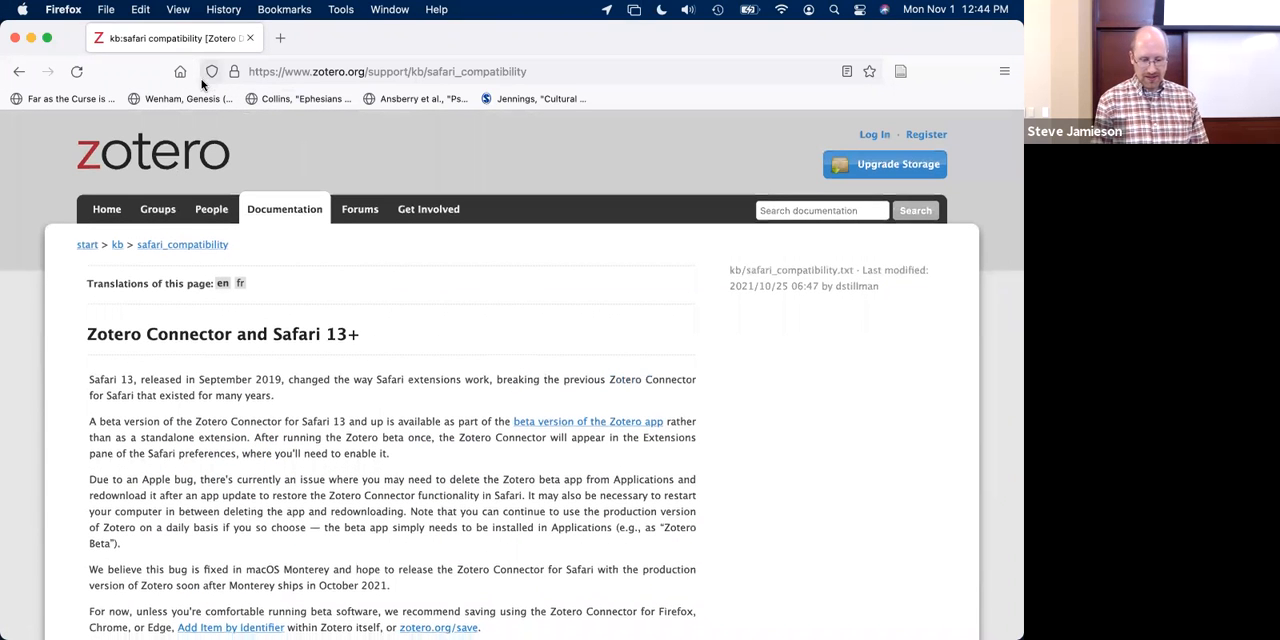
- Open the seminary library site and the bookmarked catalog record for "Far as the curse is found", and switch to Zotero
left_click(180, 72)
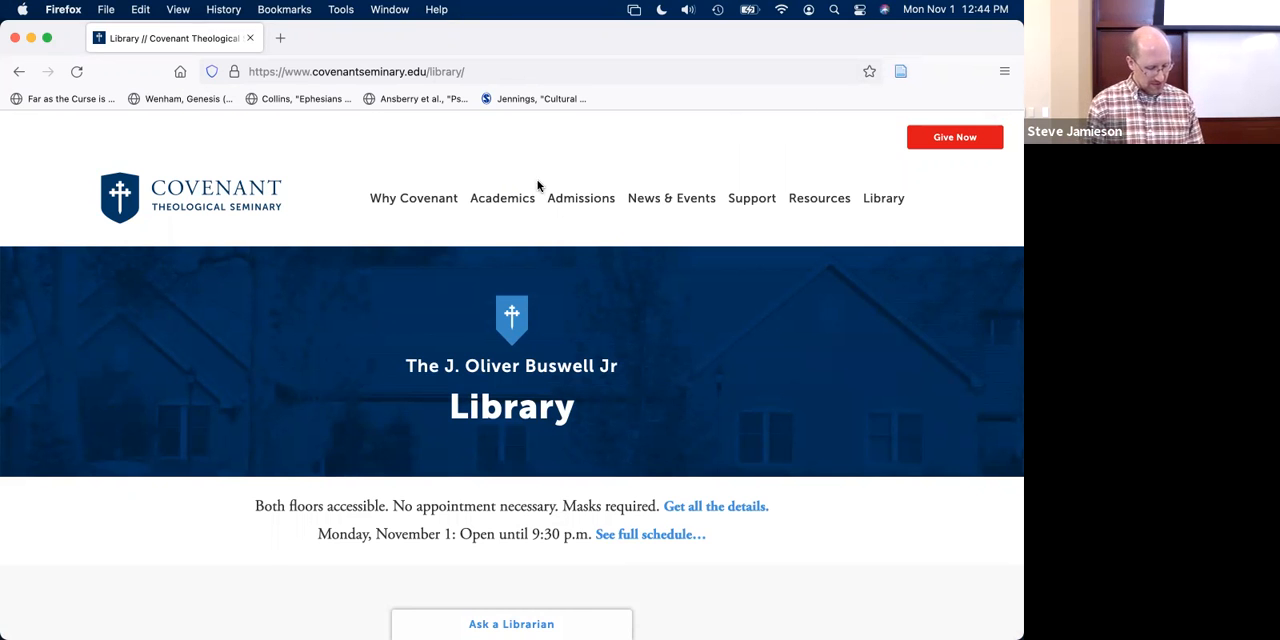
left_click(76, 99)
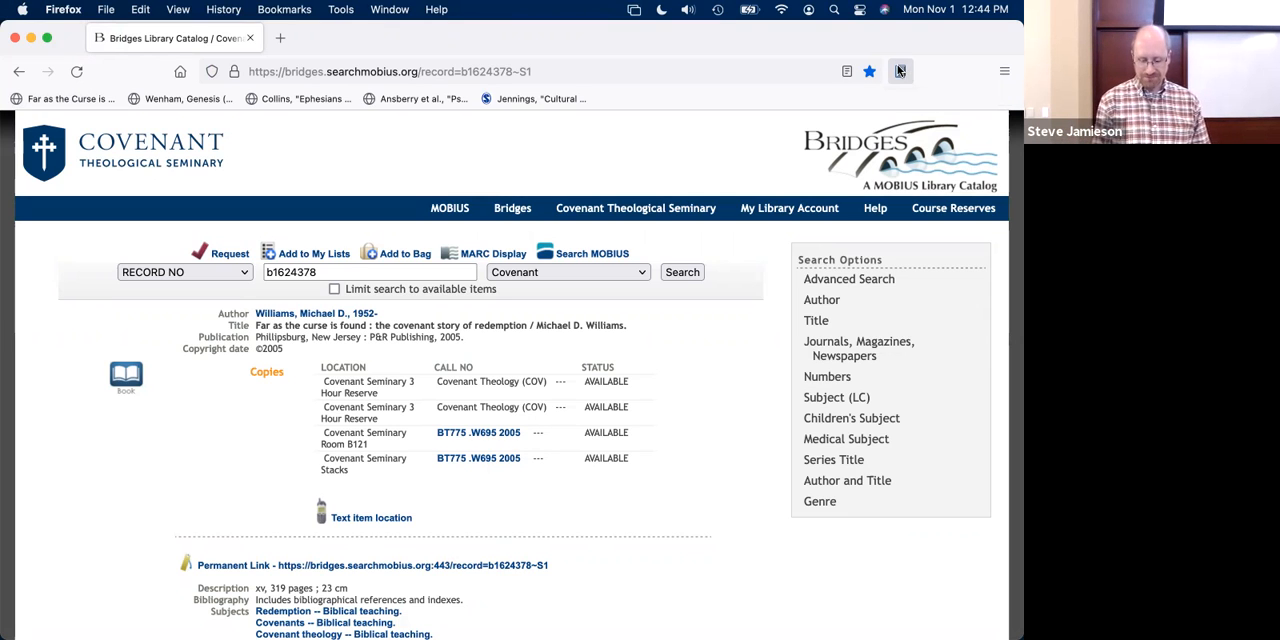
mouse_move(524, 628)
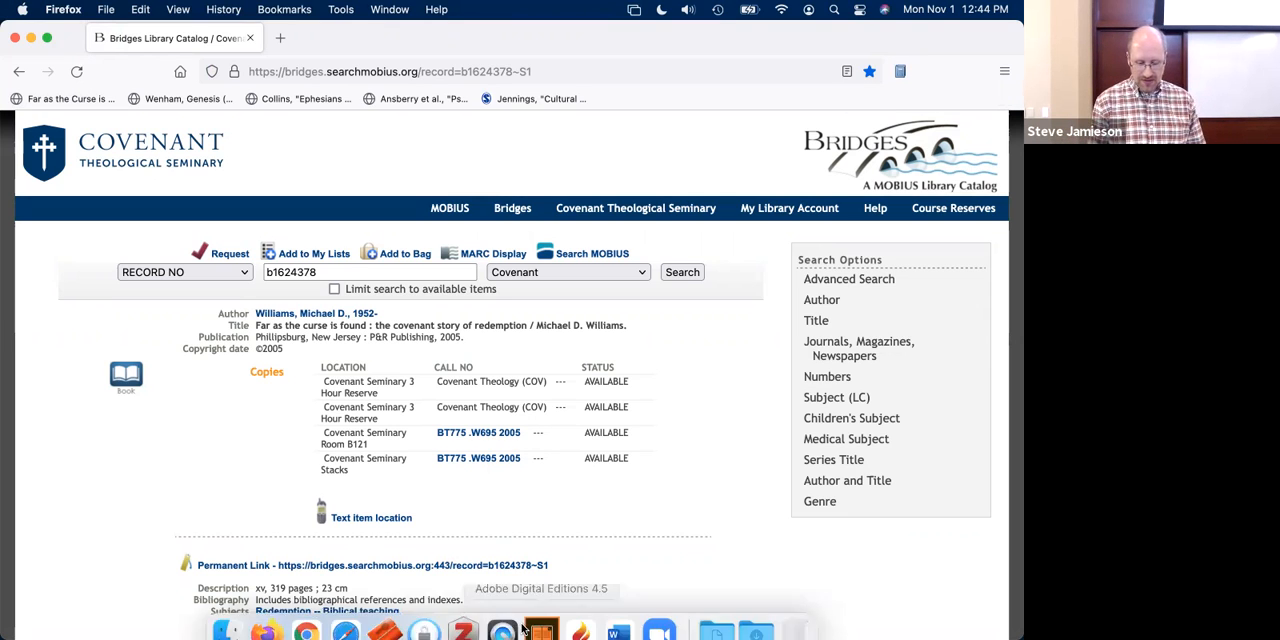
left_click(461, 612)
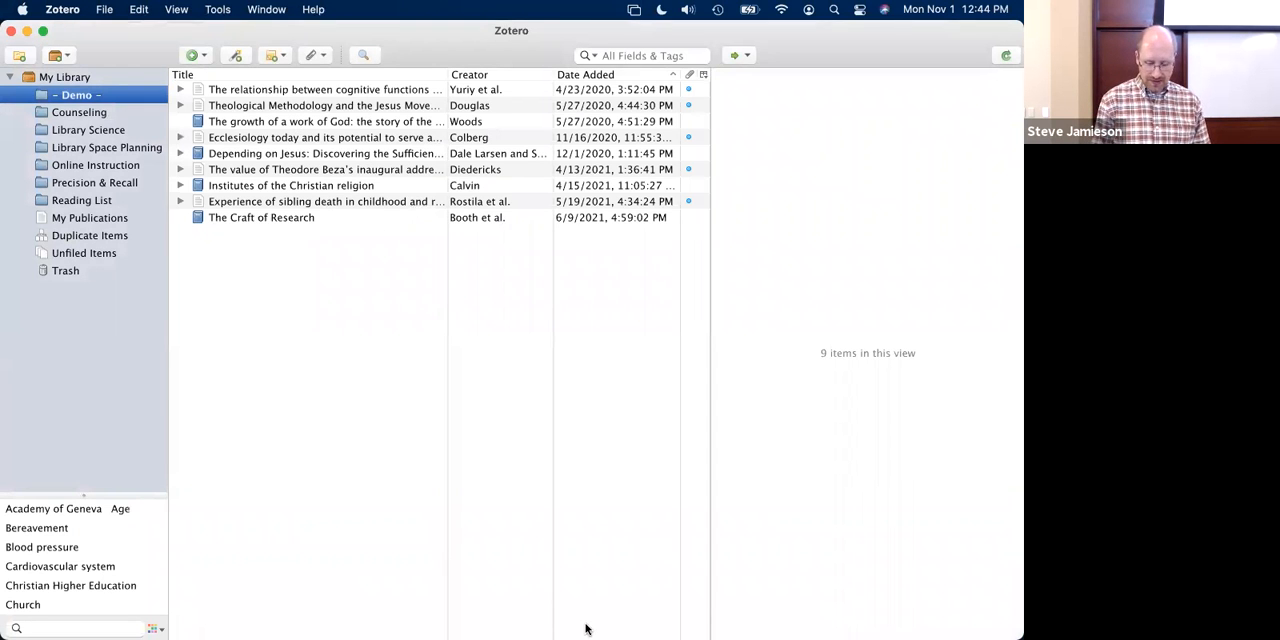
- Switch to Firefox and save the "Far as the curse is found" catalog record to the Demo collection with the Zotero Connector
mouse_move(586, 630)
left_click(266, 612)
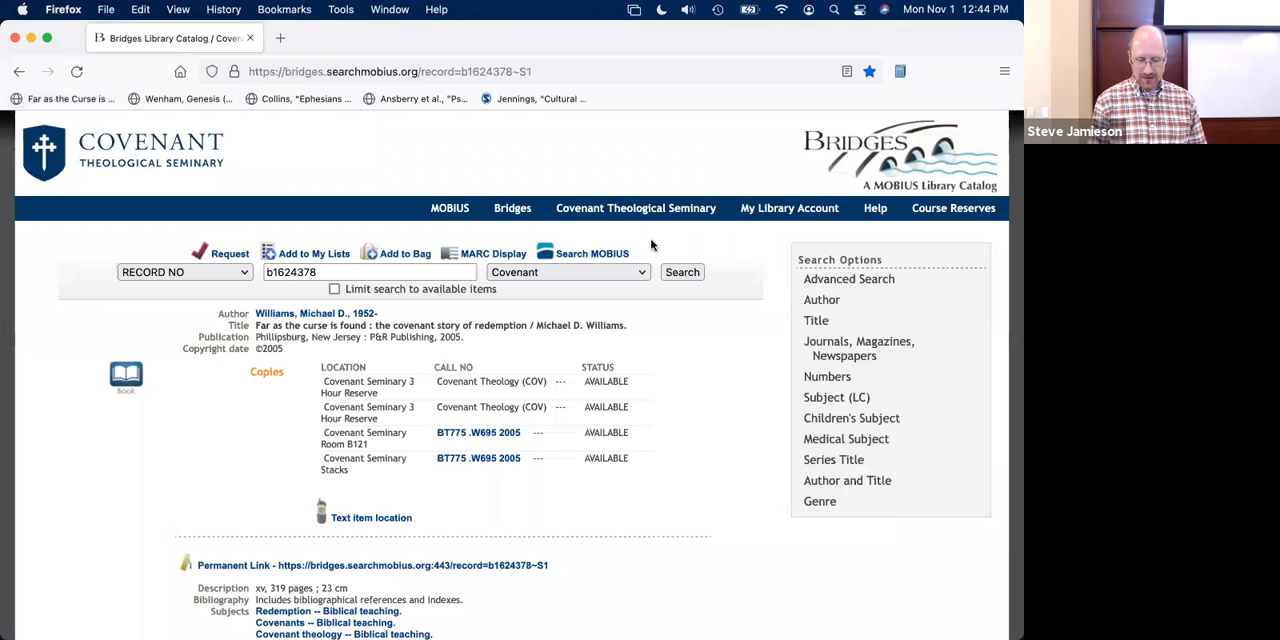
left_click(901, 73)
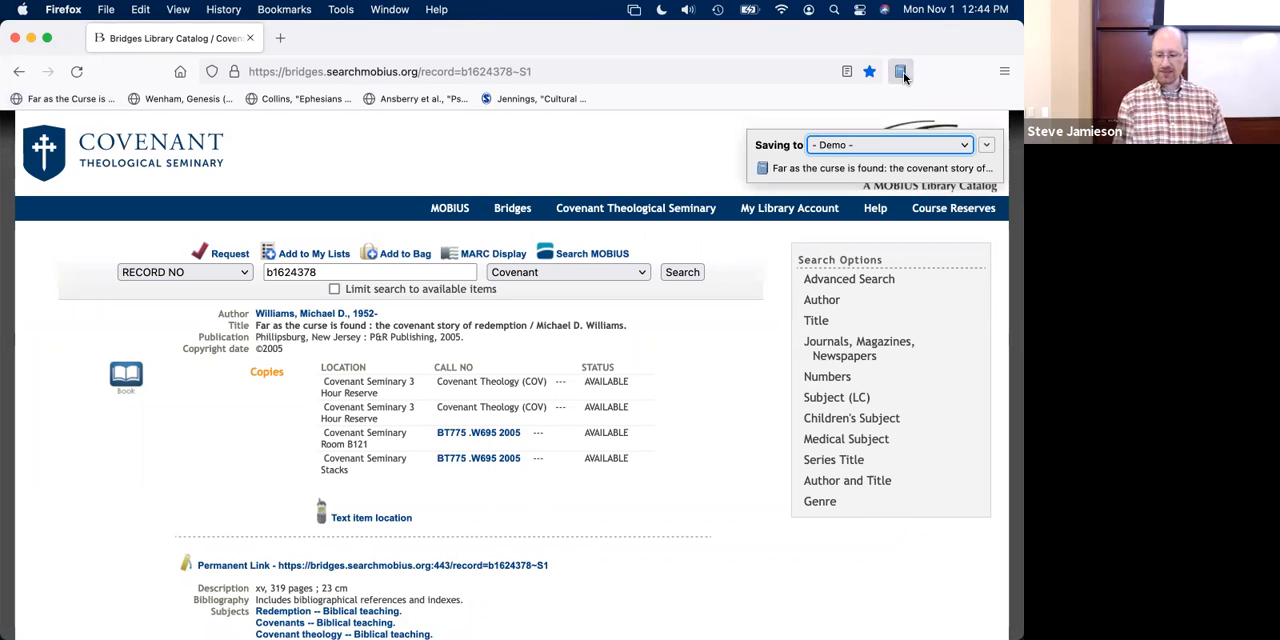
left_click(964, 146)
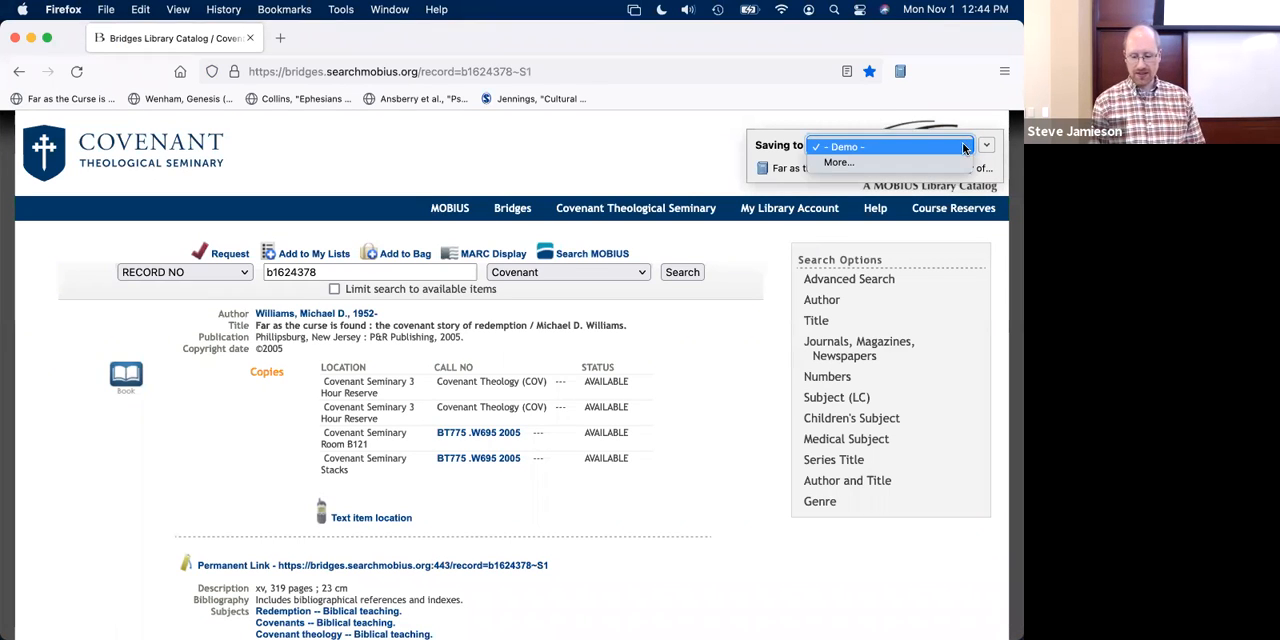
left_click(771, 150)
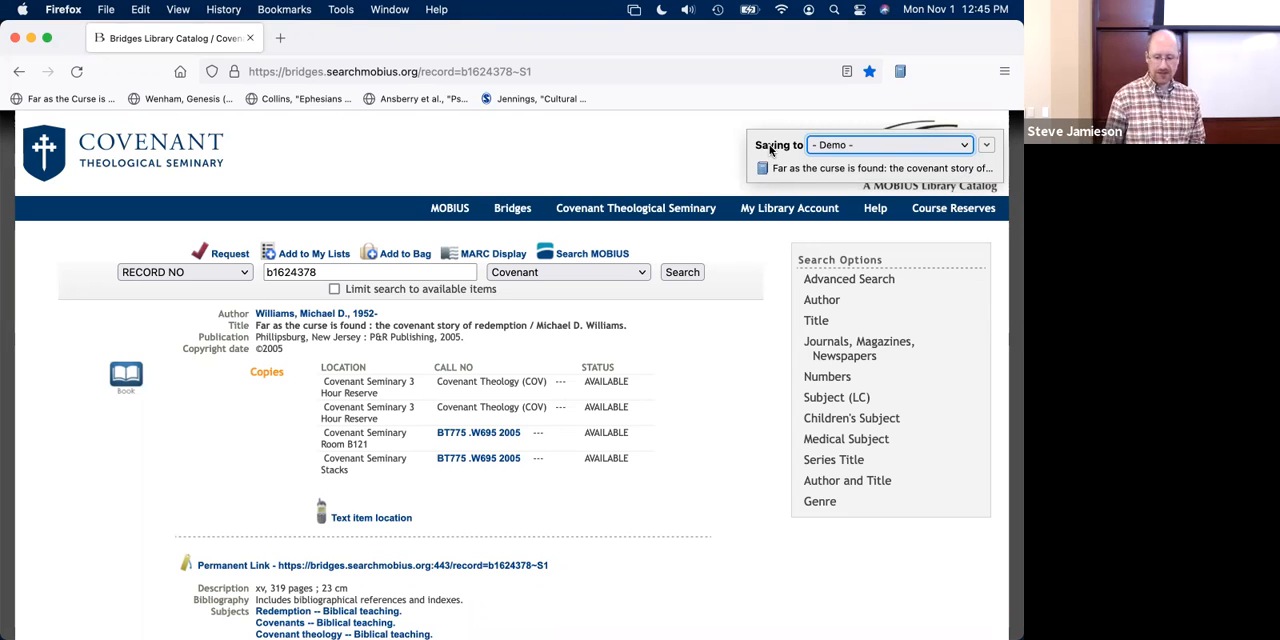
left_click(827, 145)
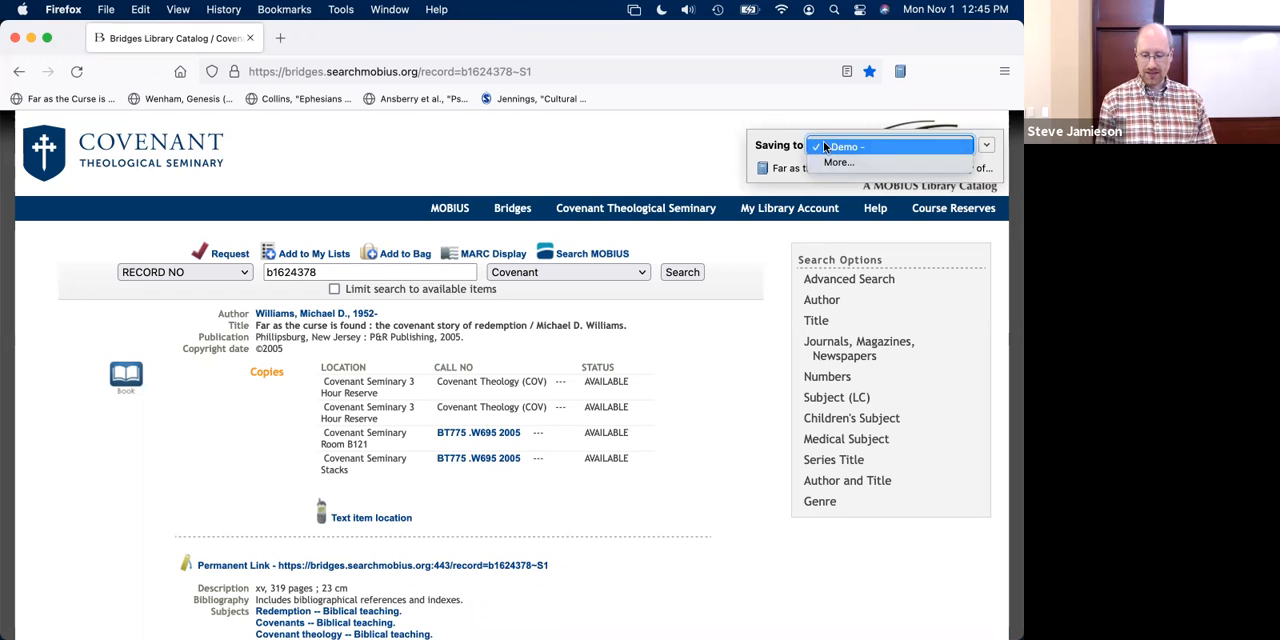
left_click(786, 149)
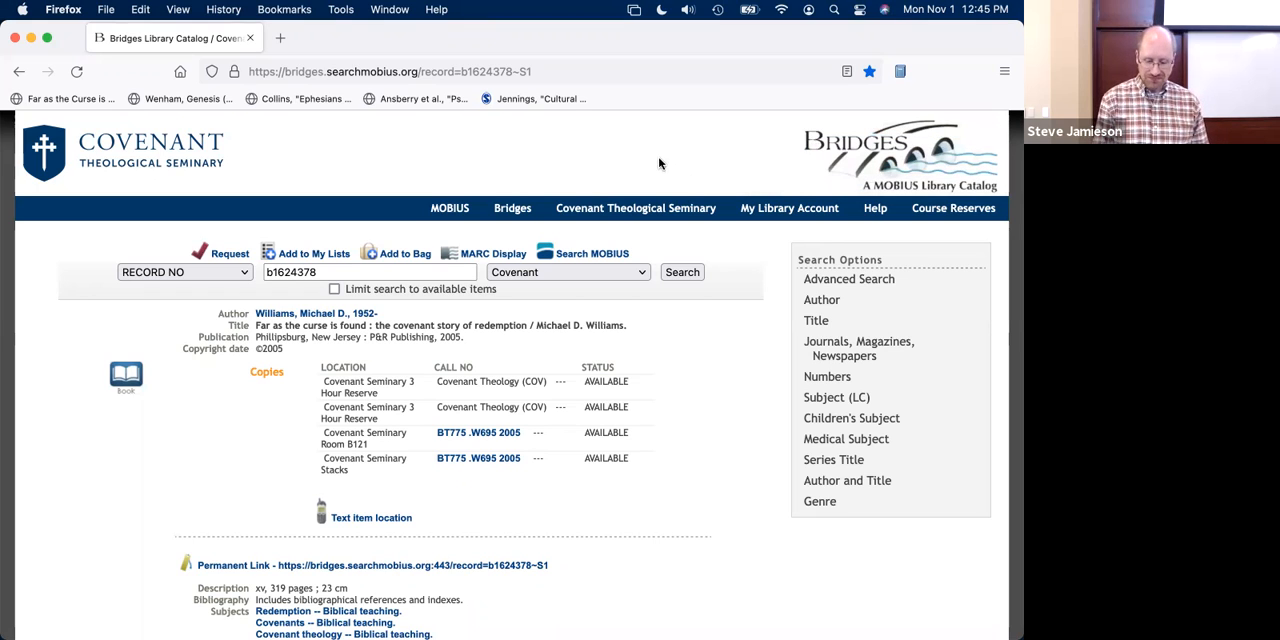
- Switch to Zotero and sort the Demo collection by date added, newest first
mouse_move(446, 632)
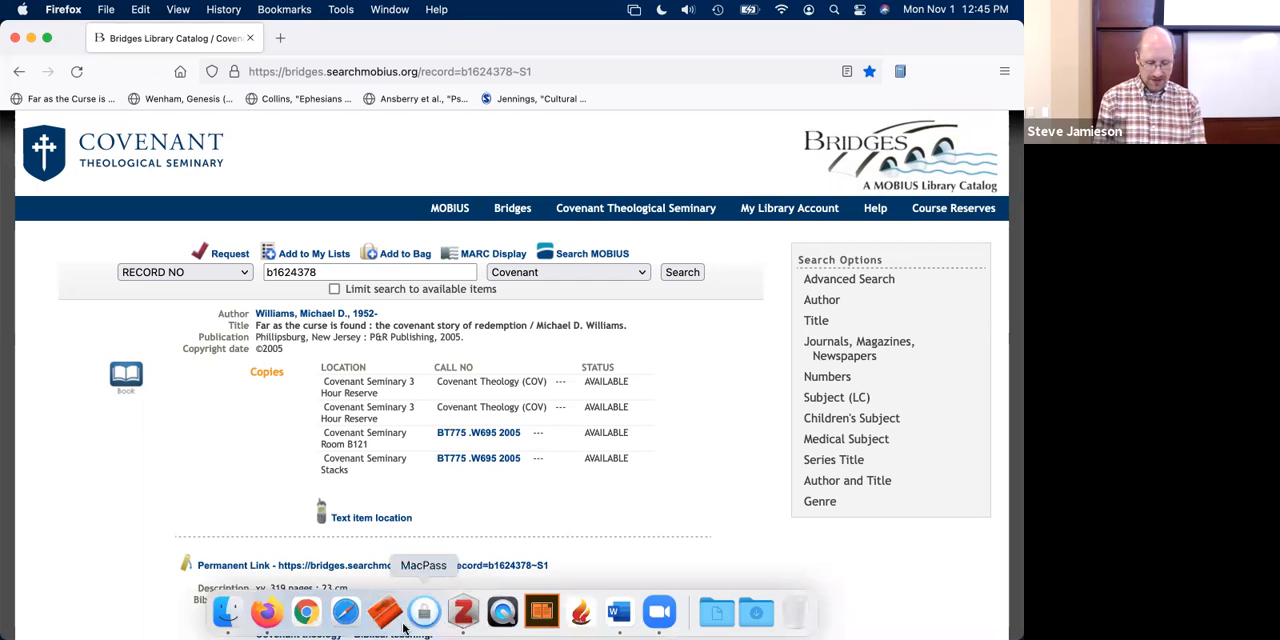
left_click(463, 612)
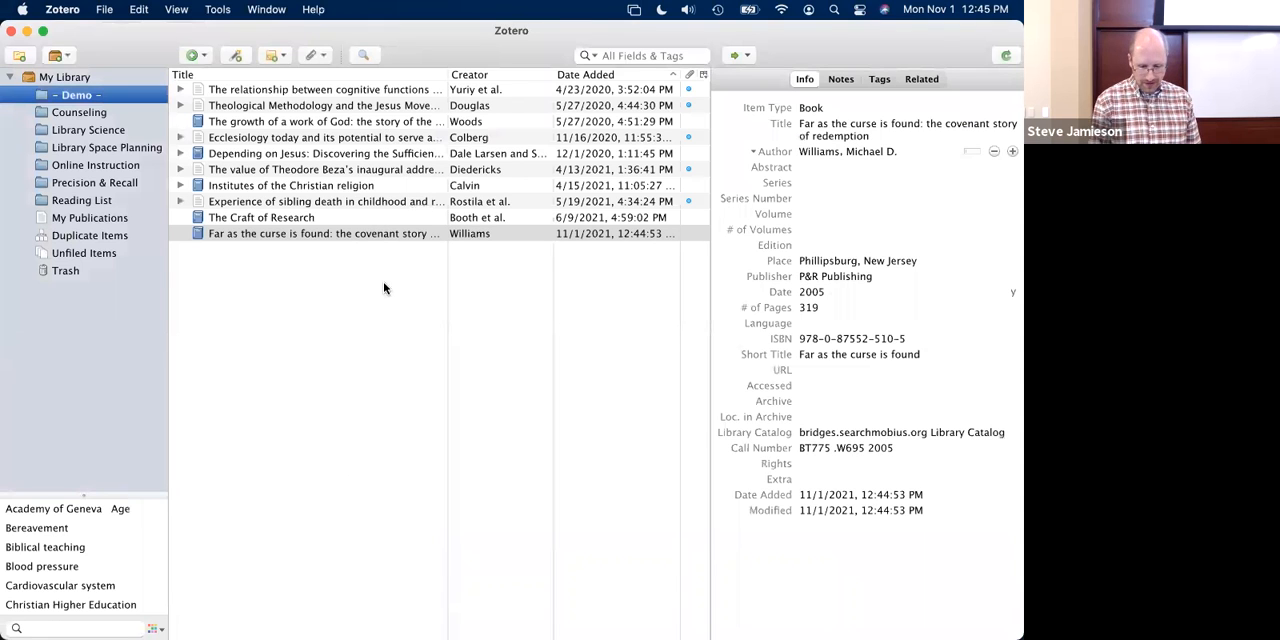
left_click(617, 78)
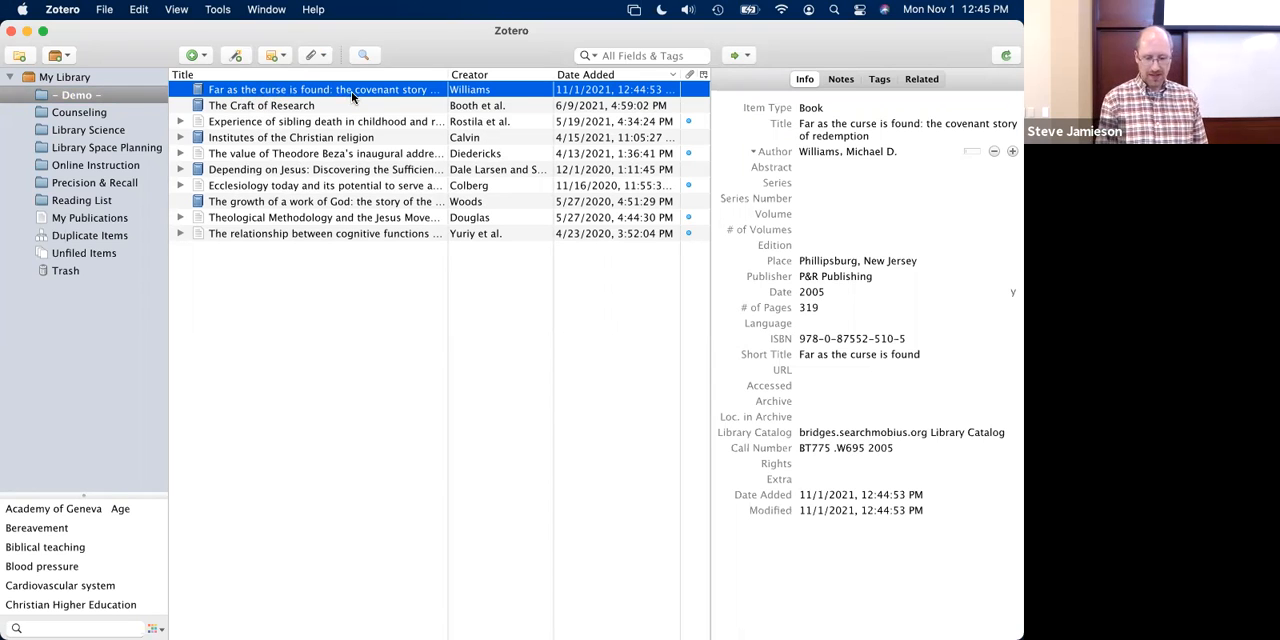
- Examine the bibliographic fields of "Far as the curse is found", from title and author through place, publisher and ISBN
left_click(876, 128)
left_click(846, 279)
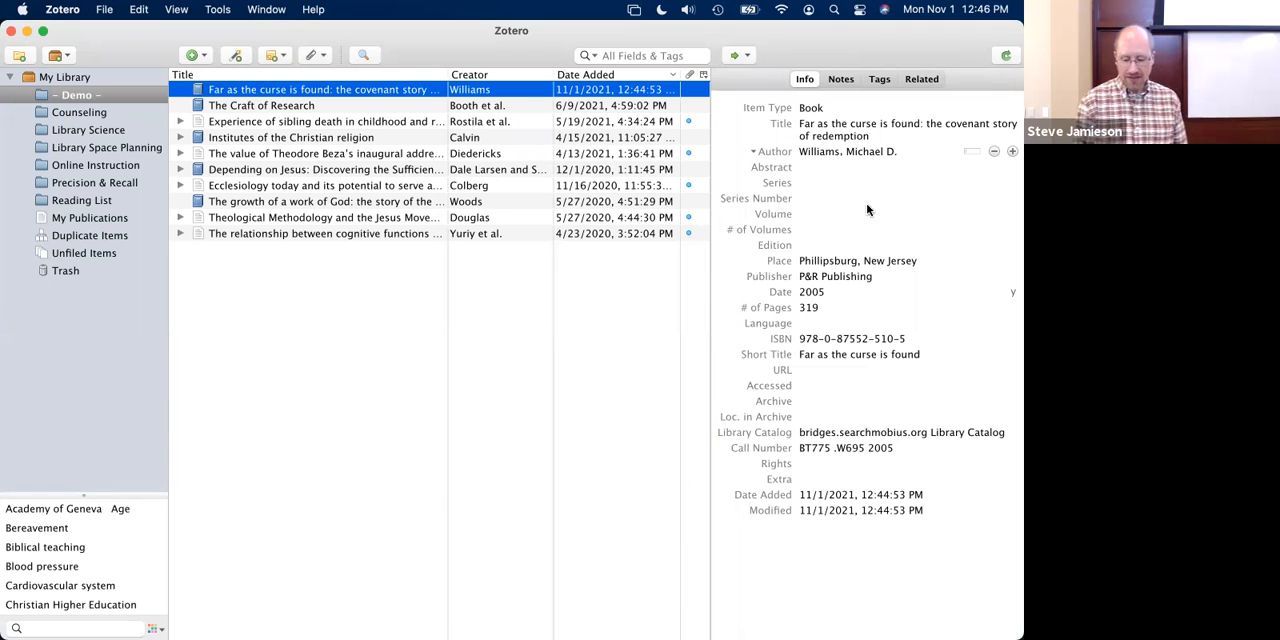
left_click(867, 136)
key("Tab")
key("Tab")
key("Tab")
key("Tab")
key("Tab")
key("Tab")
key("Tab")
key("Tab")
key("Tab")
key("Tab")
key("Tab")
key("Tab")
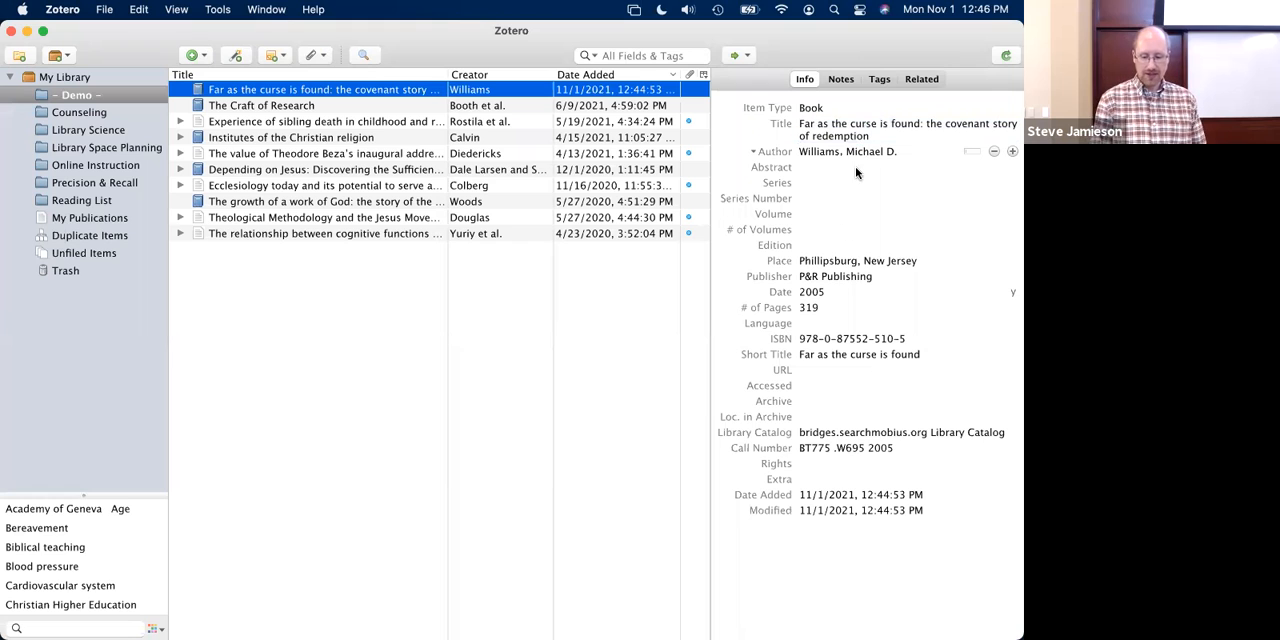
key("Tab")
key("Tab")
key("Tab")
key("Tab")
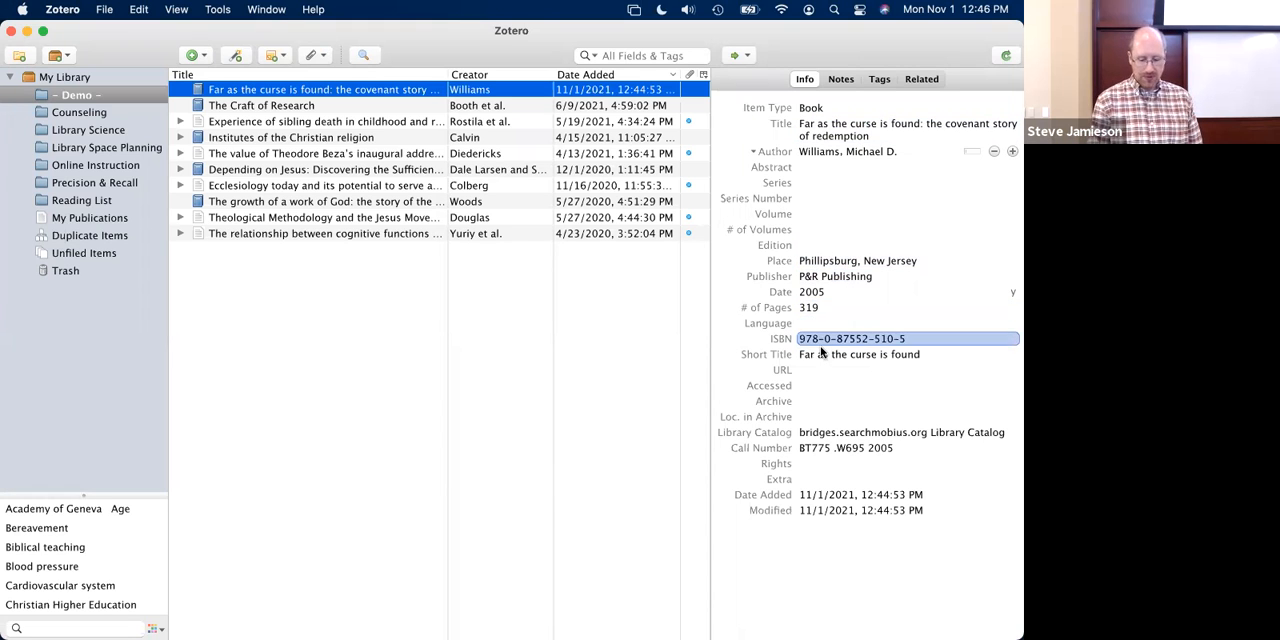
key("shift+Tab")
key("shift+Tab")
key("shift+Tab")
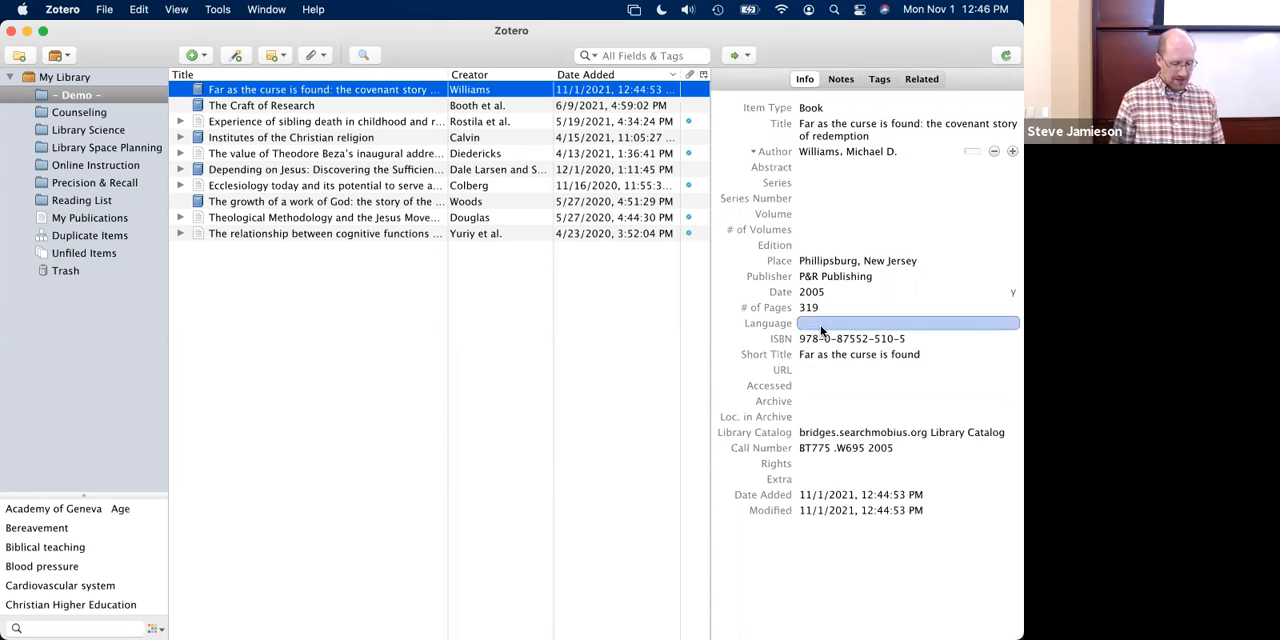
left_click(845, 130)
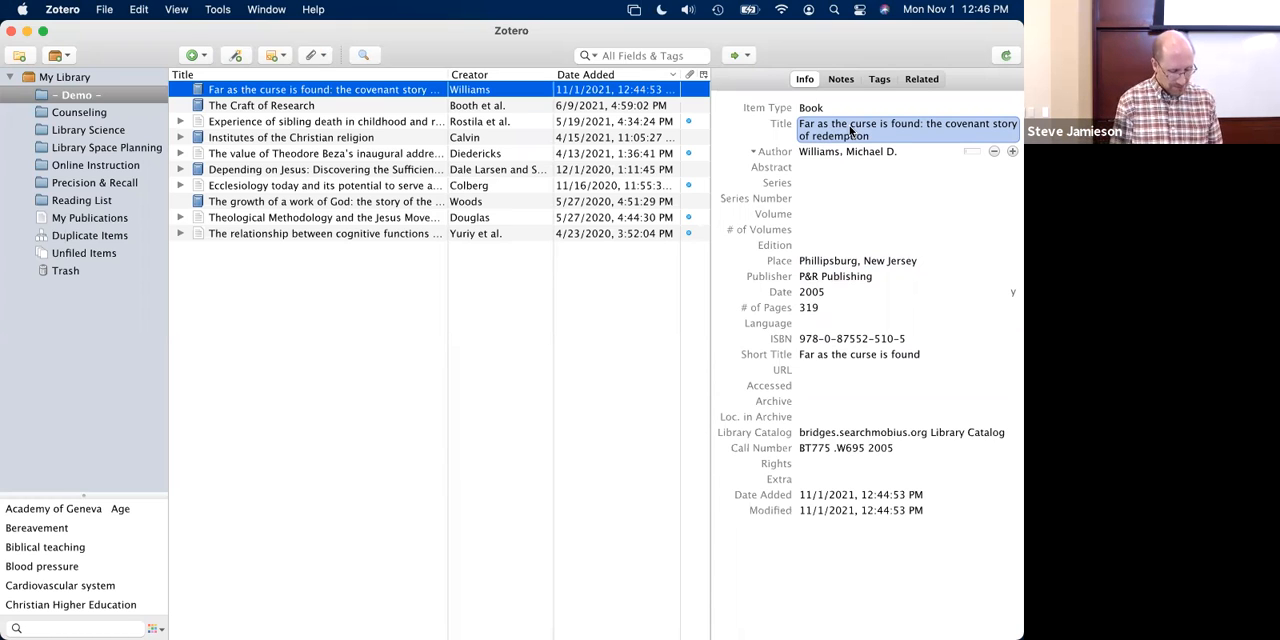
left_click(865, 179)
left_click(920, 124)
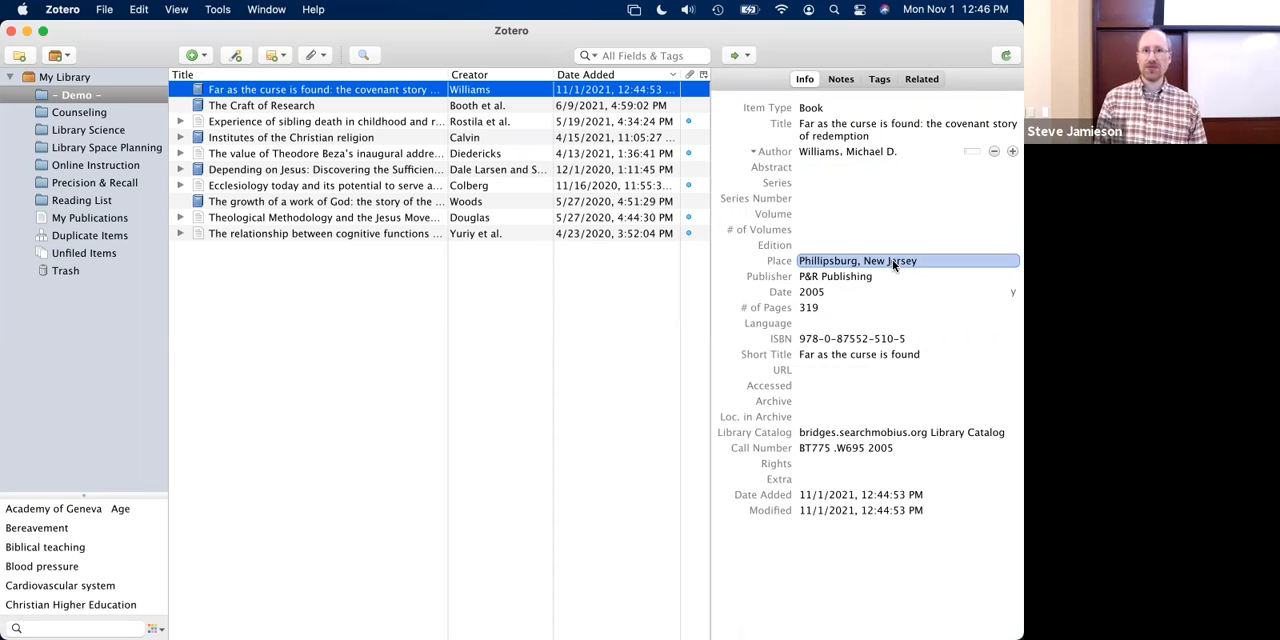
- Shorten the state name in the book's publication place so it reads "Phillipsburg, NJ"
left_click(826, 261)
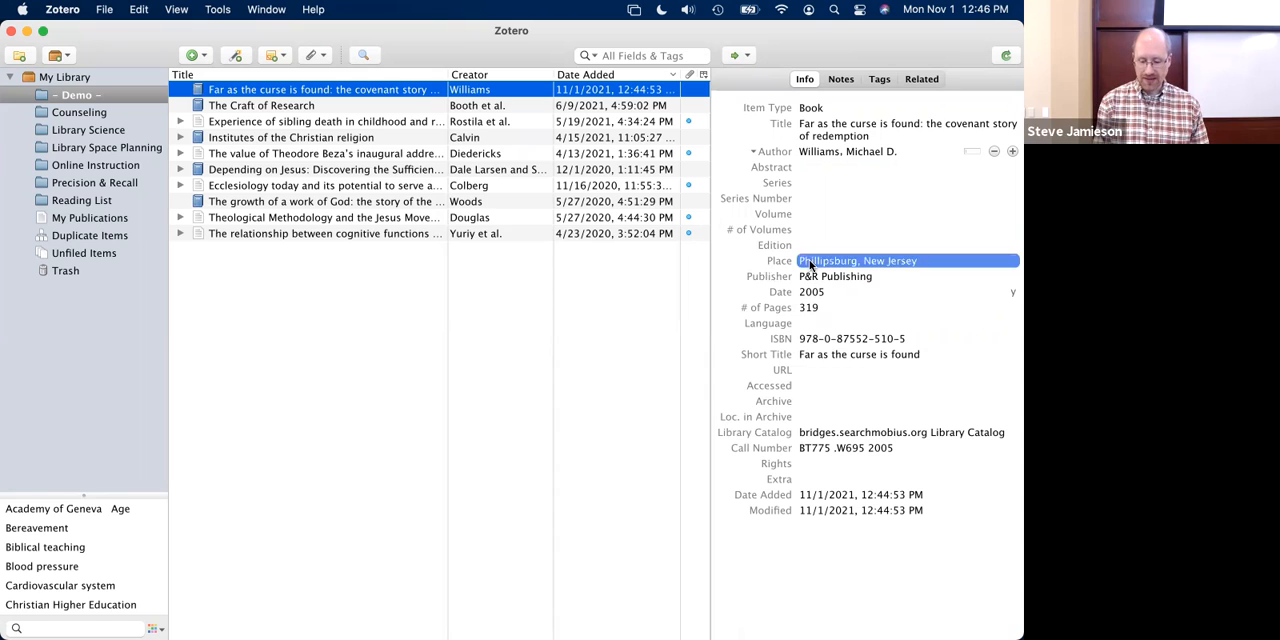
left_click(866, 261)
left_click_drag(878, 261, 921, 272)
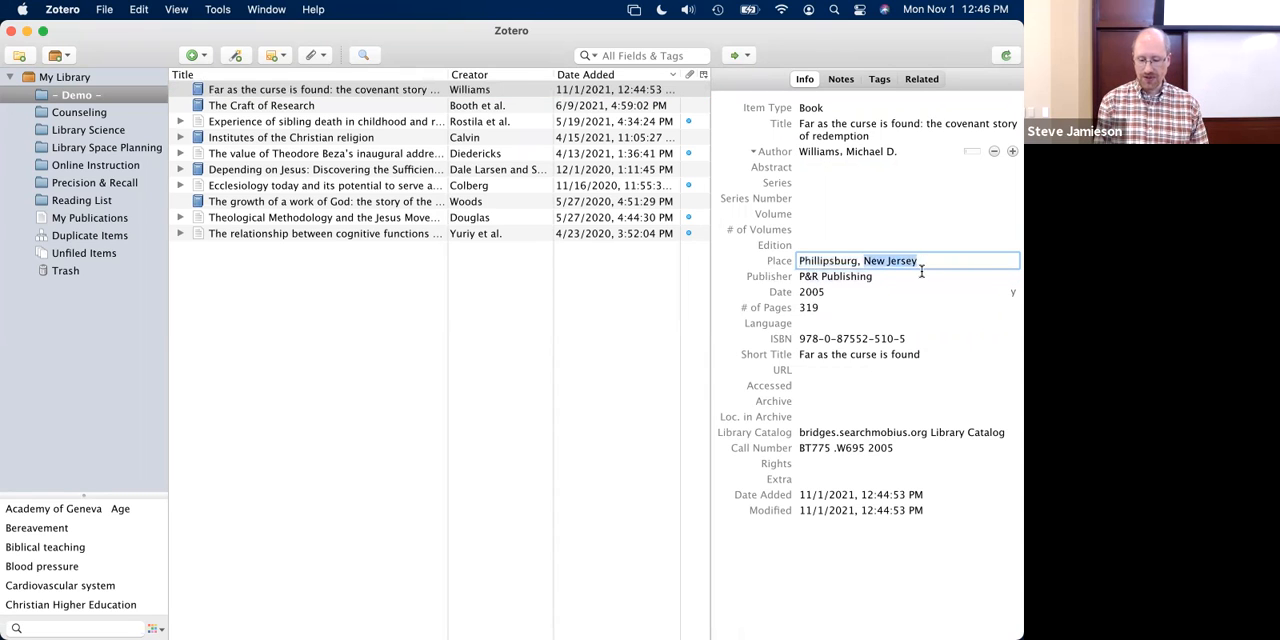
type("NJ")
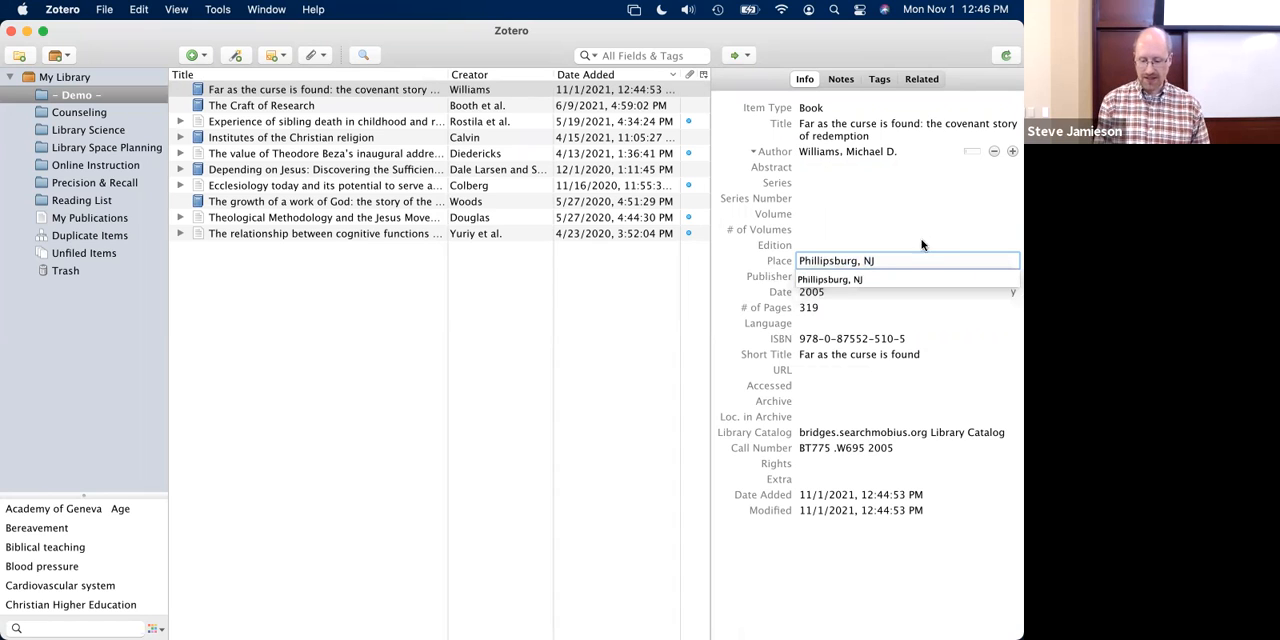
left_click(741, 311)
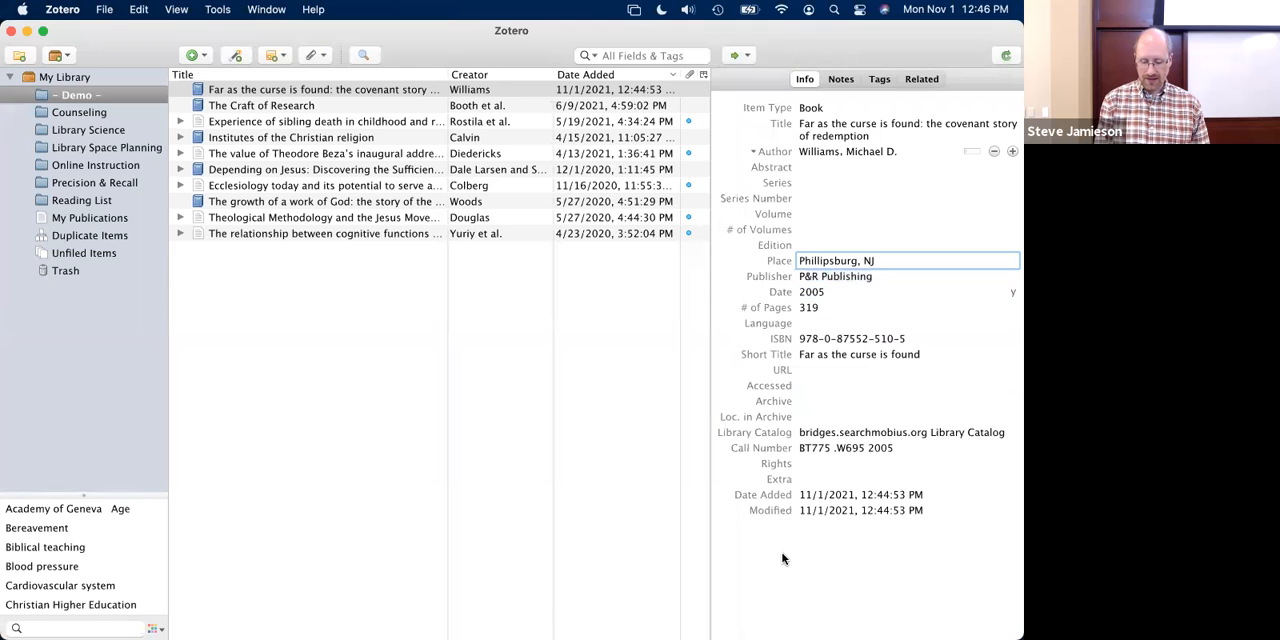
- Switch to Firefox, open the bookmarked Genesis commentary record, save it to the Demo collection, and view its contents and ISBN details
key("super+Tab")
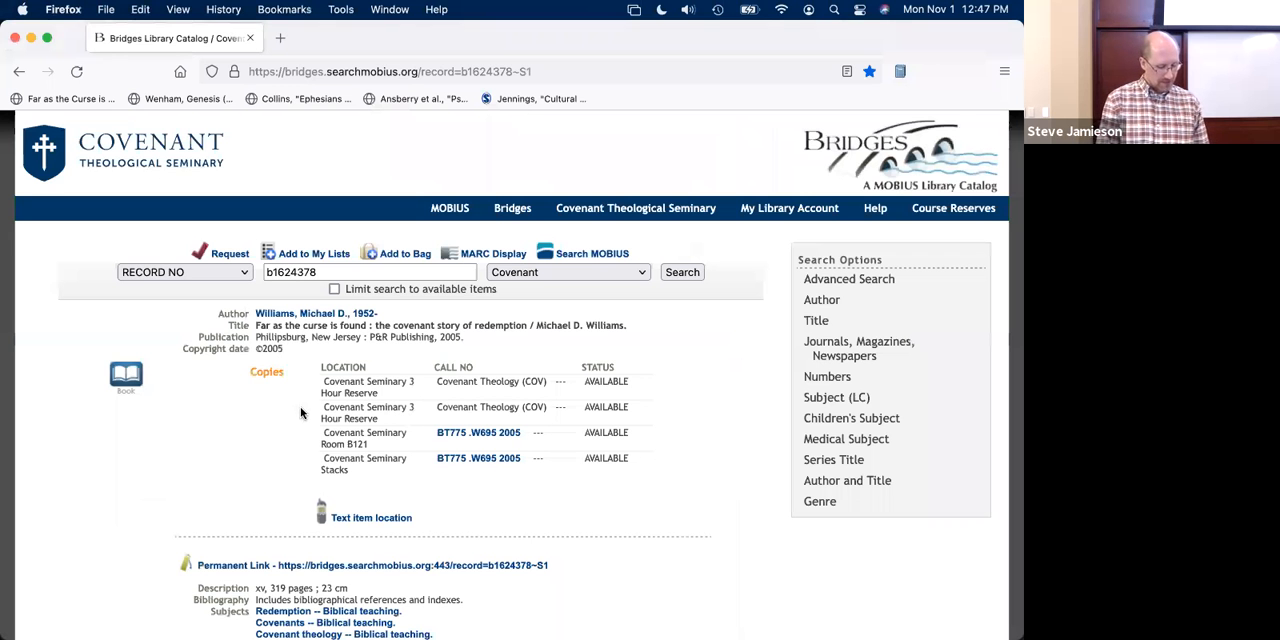
left_click(193, 104)
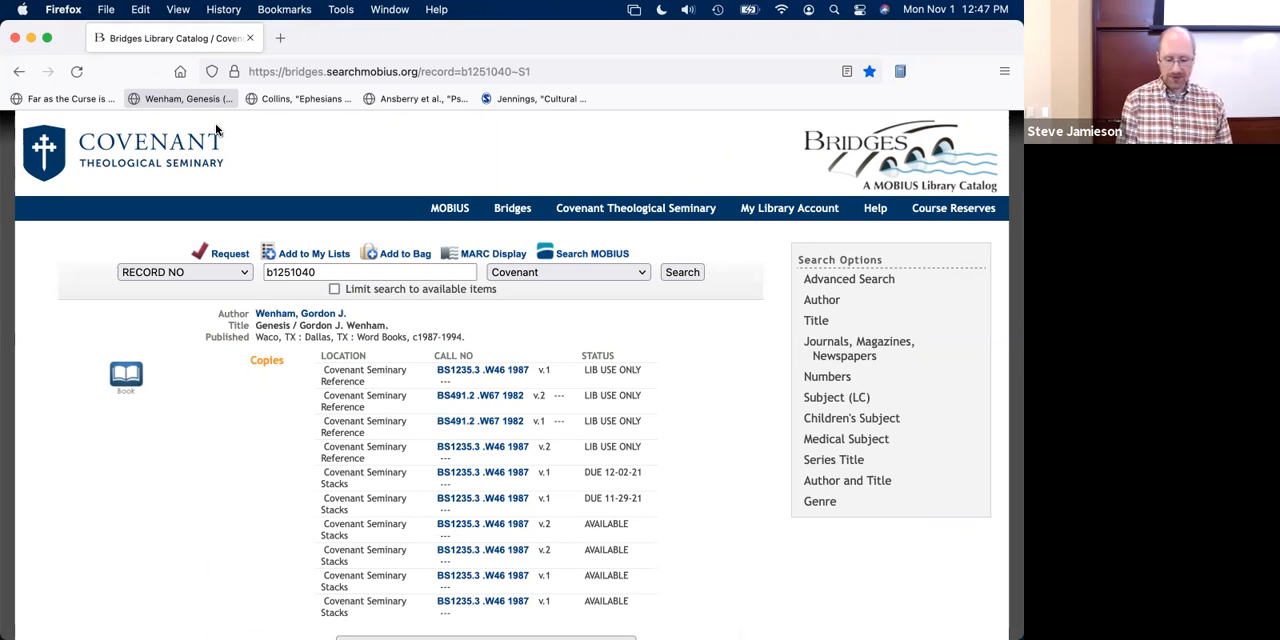
left_click(899, 72)
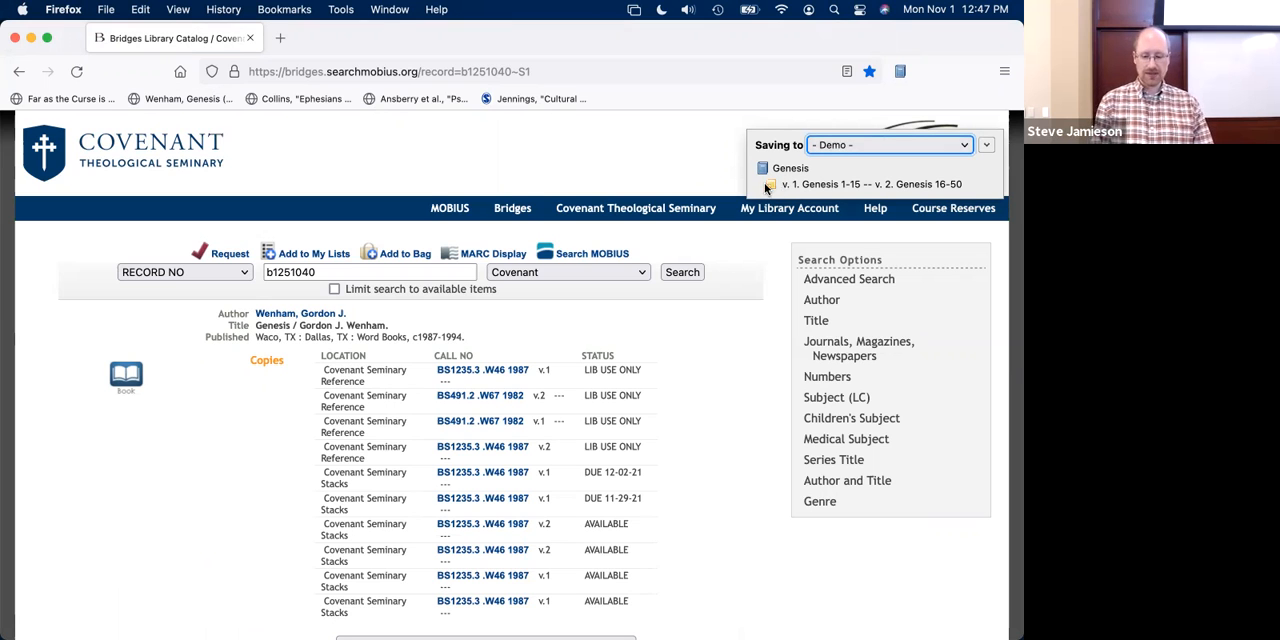
scroll(556, 255, "down", 10)
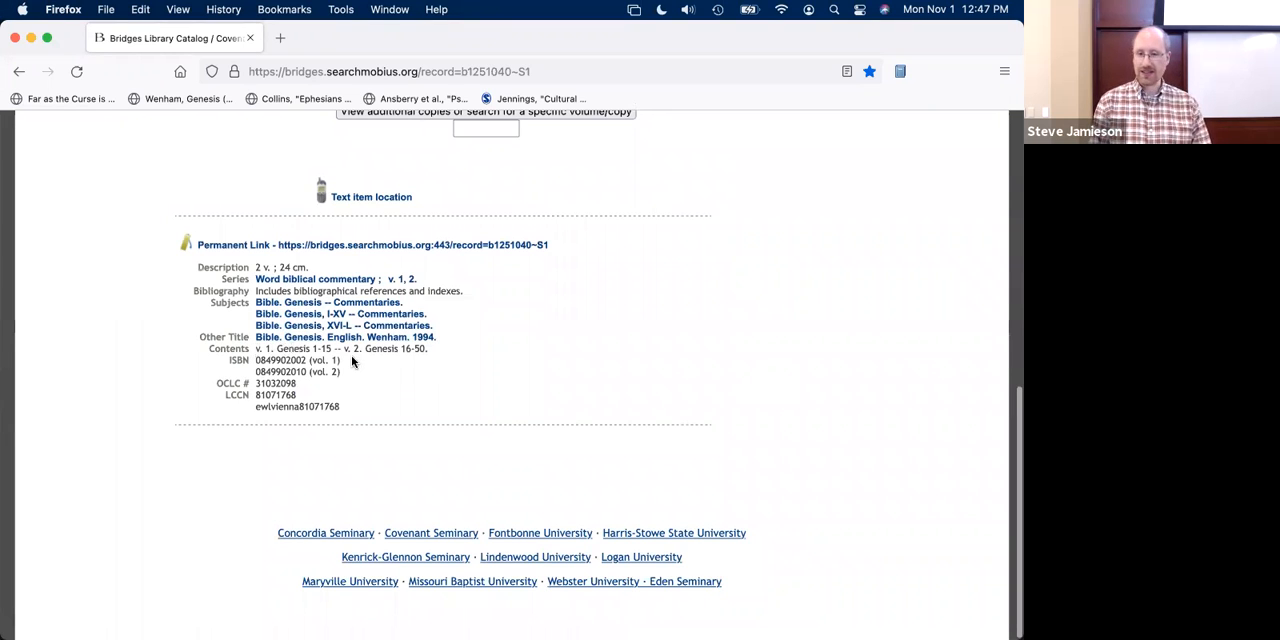
- Switch to Zotero and review the Genesis item's attached note and its series and volume fields
key("super+Tab")
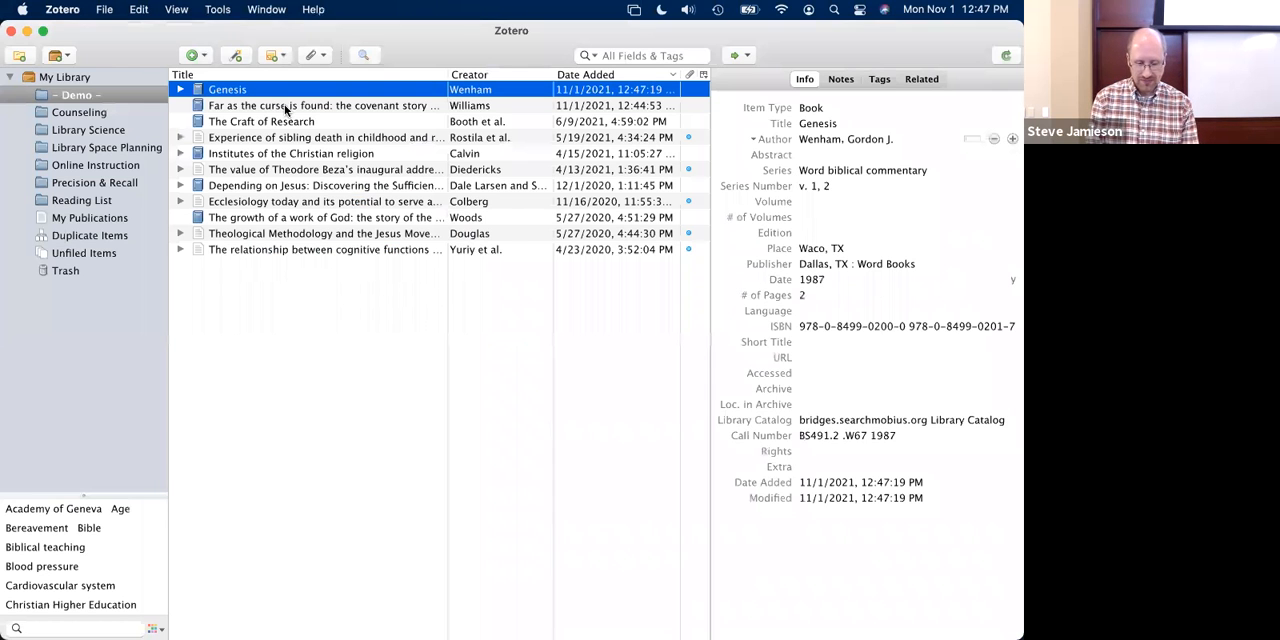
left_click(840, 80)
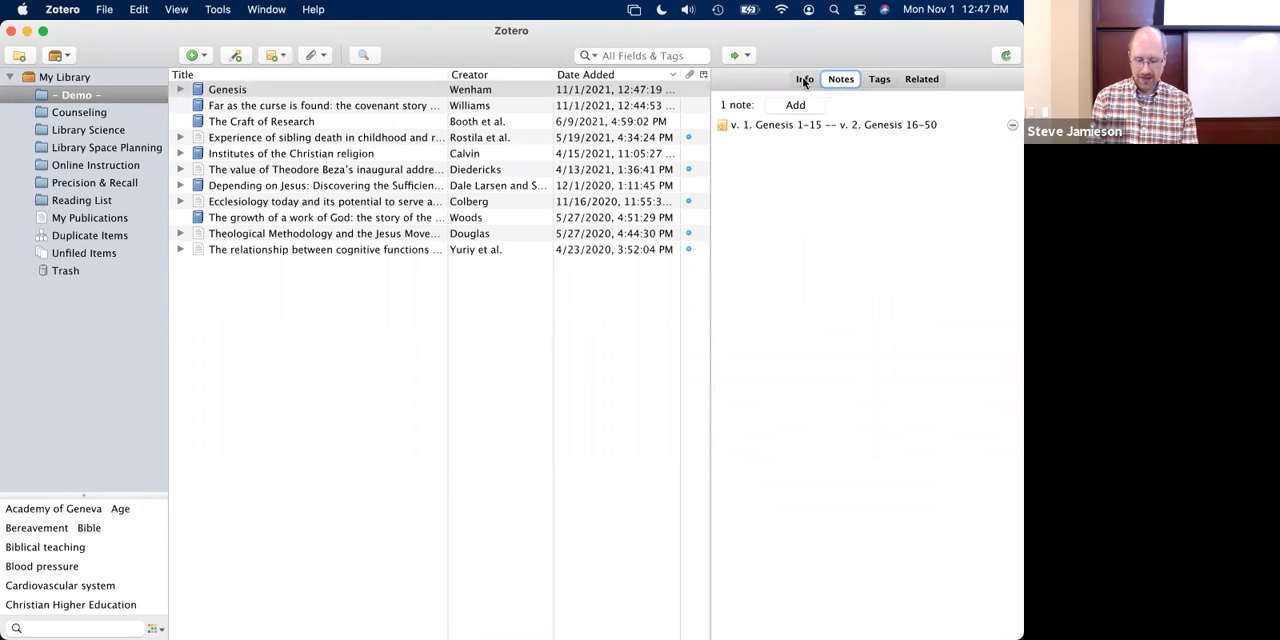
left_click(803, 80)
left_click(840, 79)
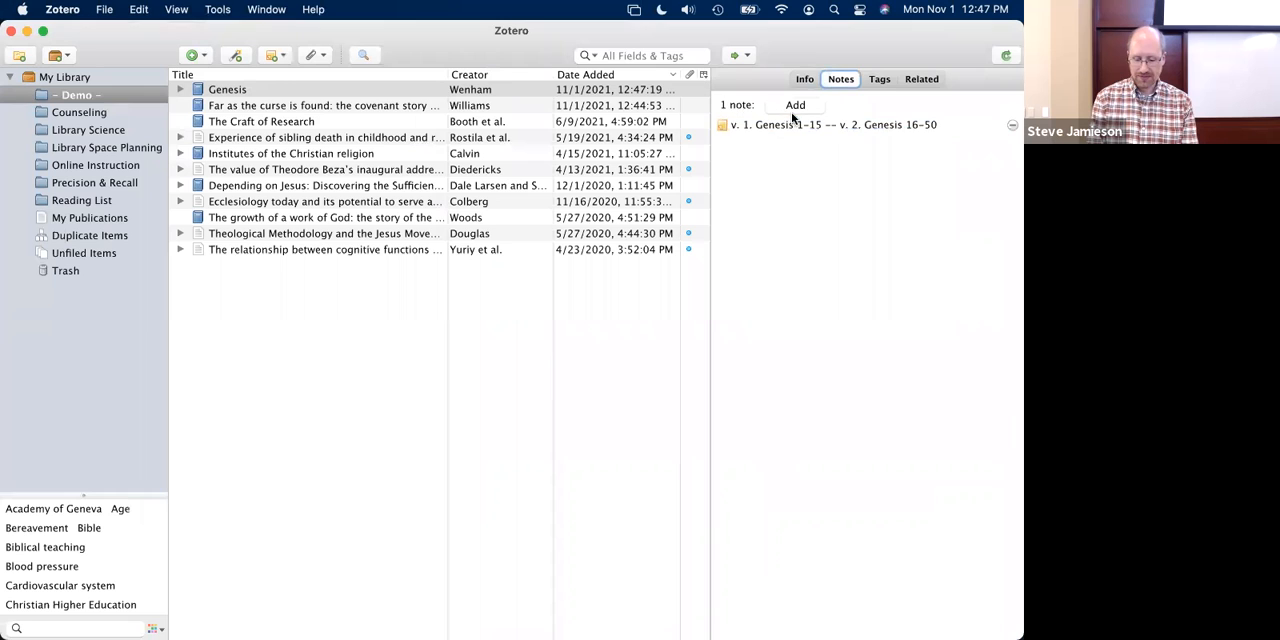
left_click(805, 80)
left_click(831, 185)
left_click(830, 218)
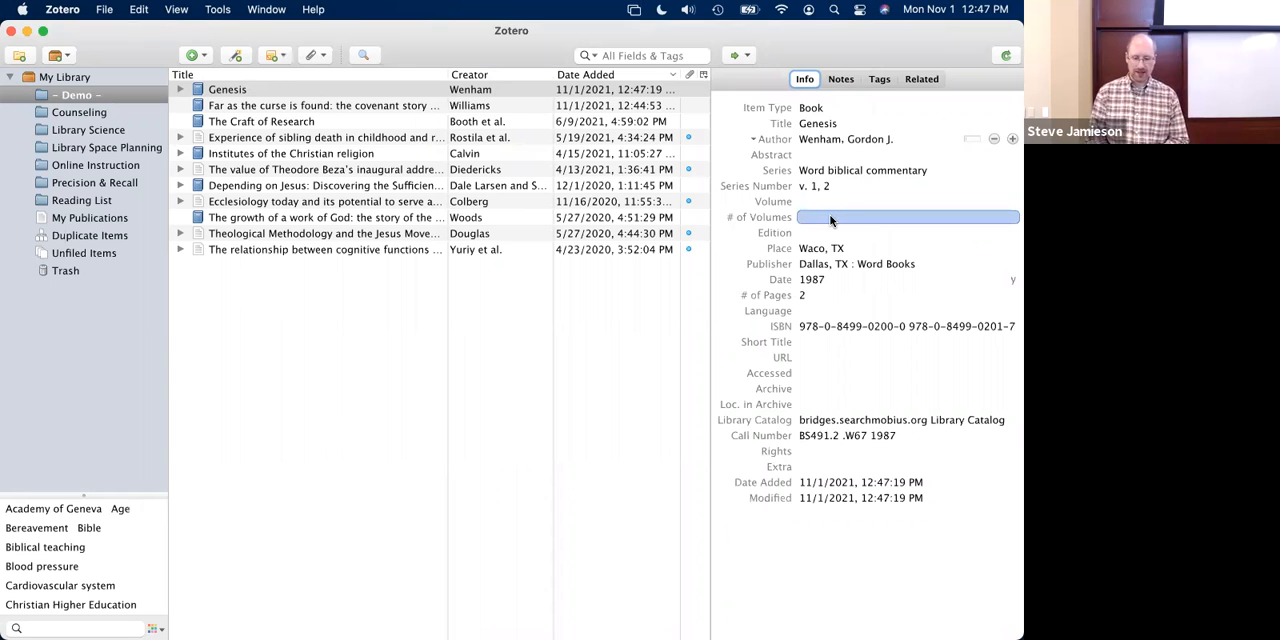
- Clear the series number of the Genesis item
left_click(815, 186)
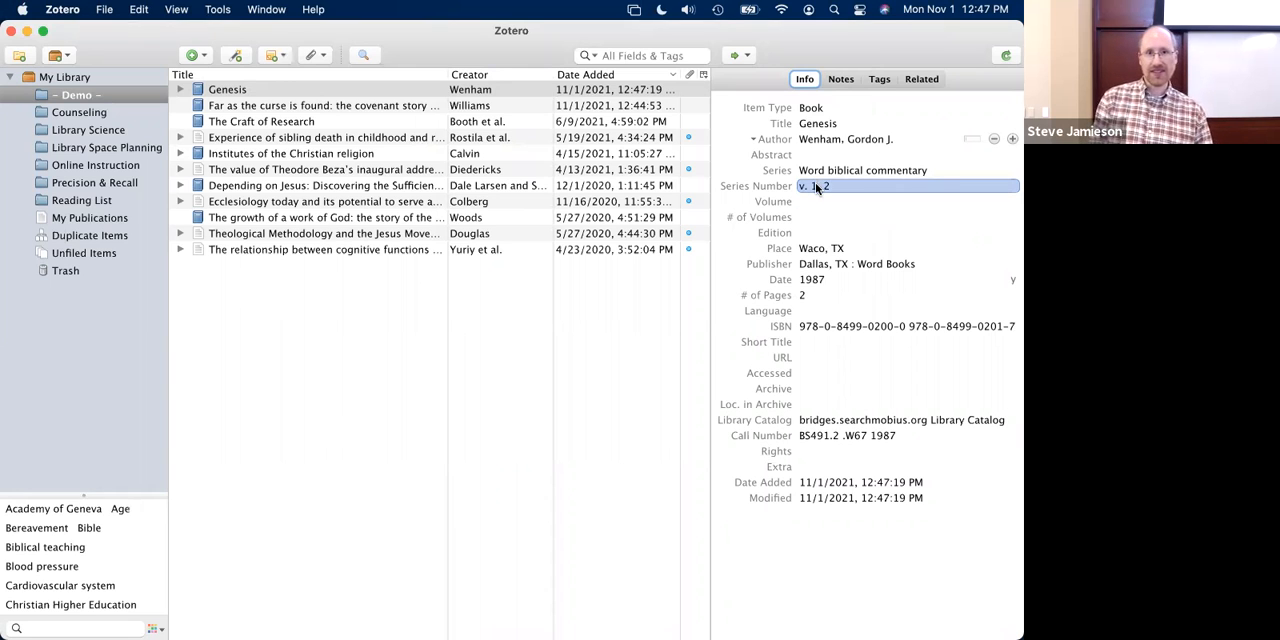
left_click(816, 185)
key("BackSpace")
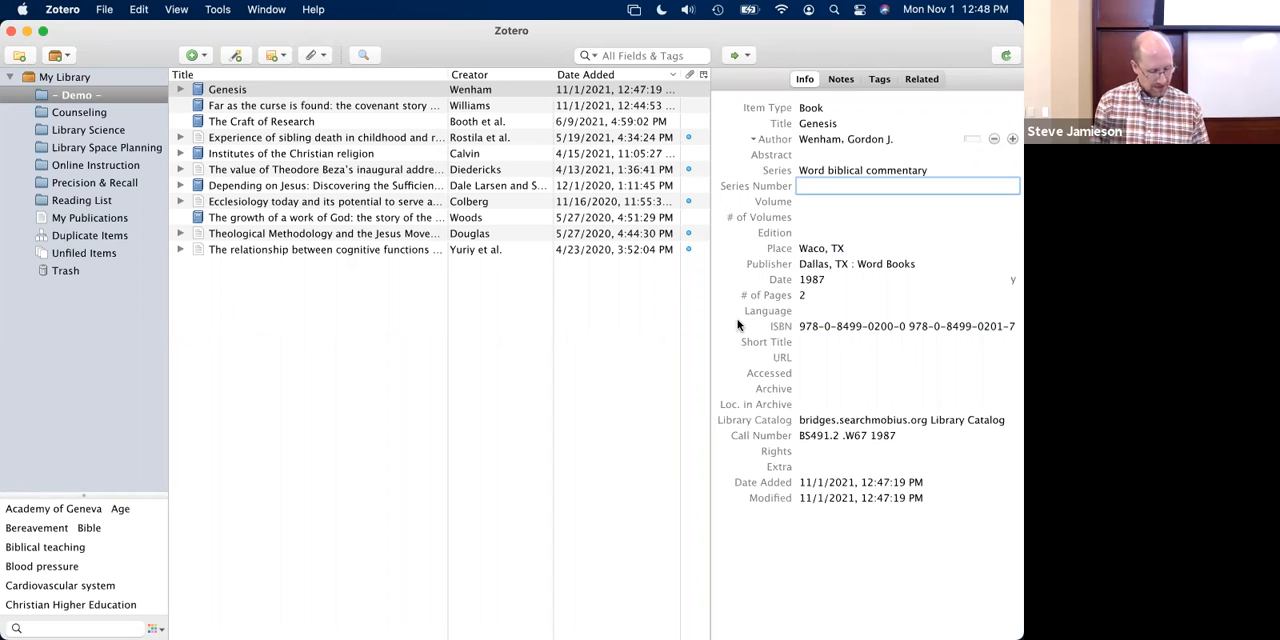
- Remove the city and state from the Genesis item's publisher so it reads "Word Books"
left_click(828, 264)
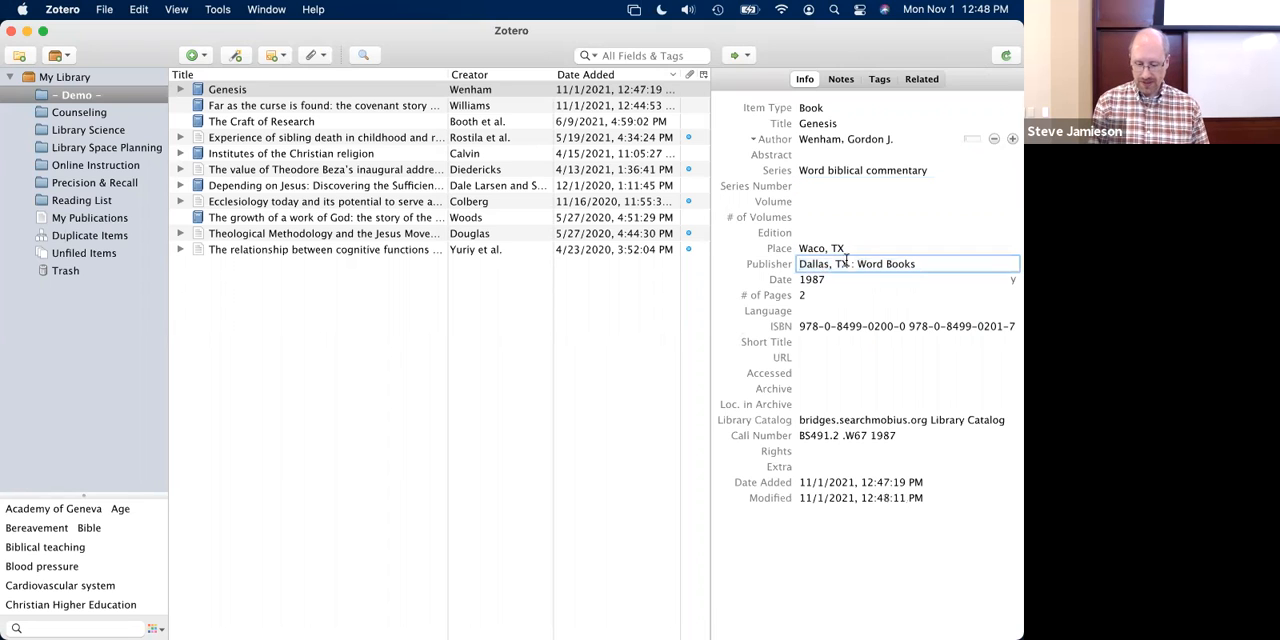
left_click_drag(857, 264, 786, 265)
key("BackSpace")
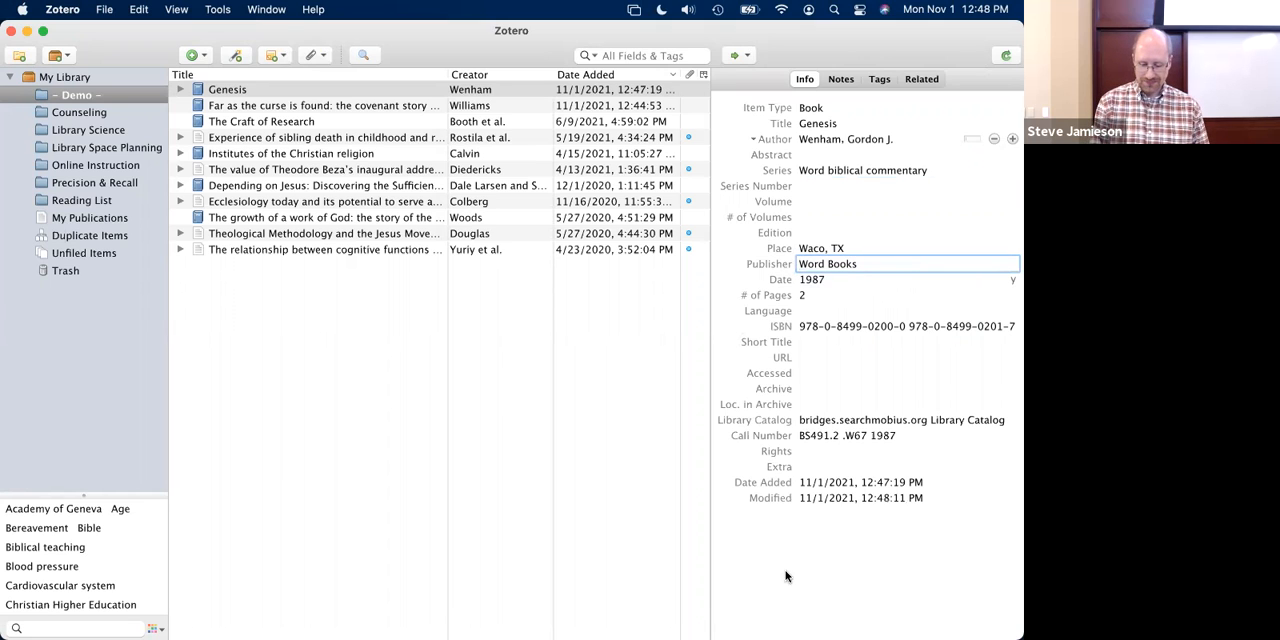
left_click(826, 249)
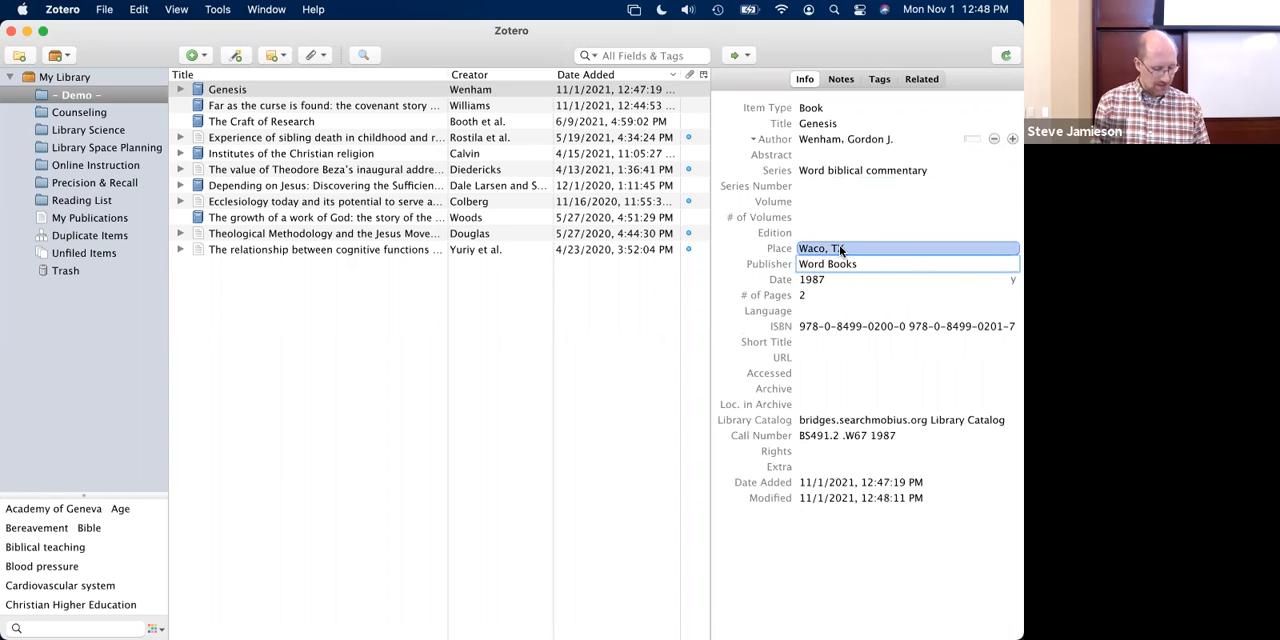
- Clear the Genesis item's number of pages and set its number of volumes to 2
left_click(802, 296)
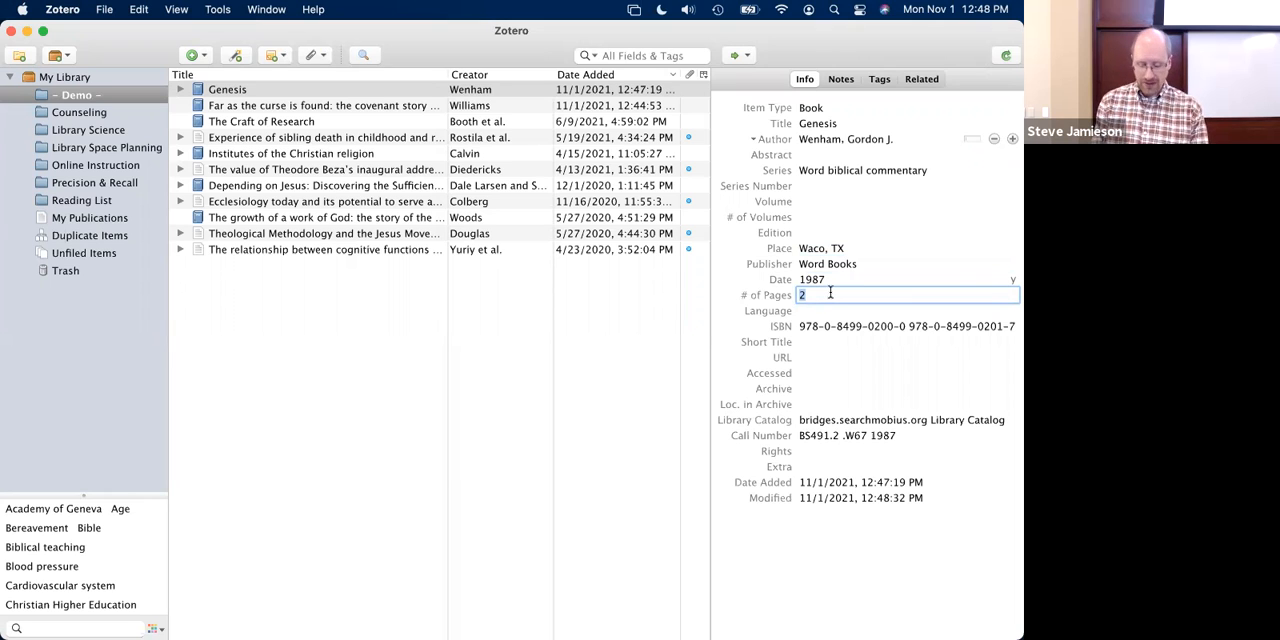
key("BackSpace")
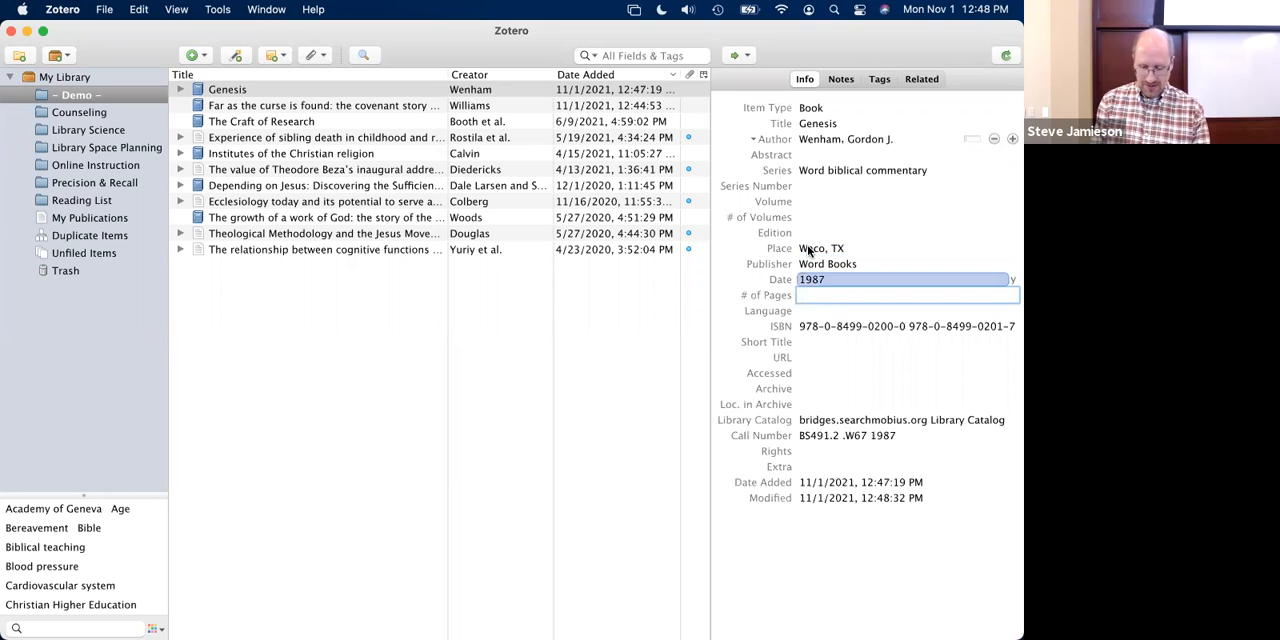
left_click(804, 217)
type("2")
key("Return")
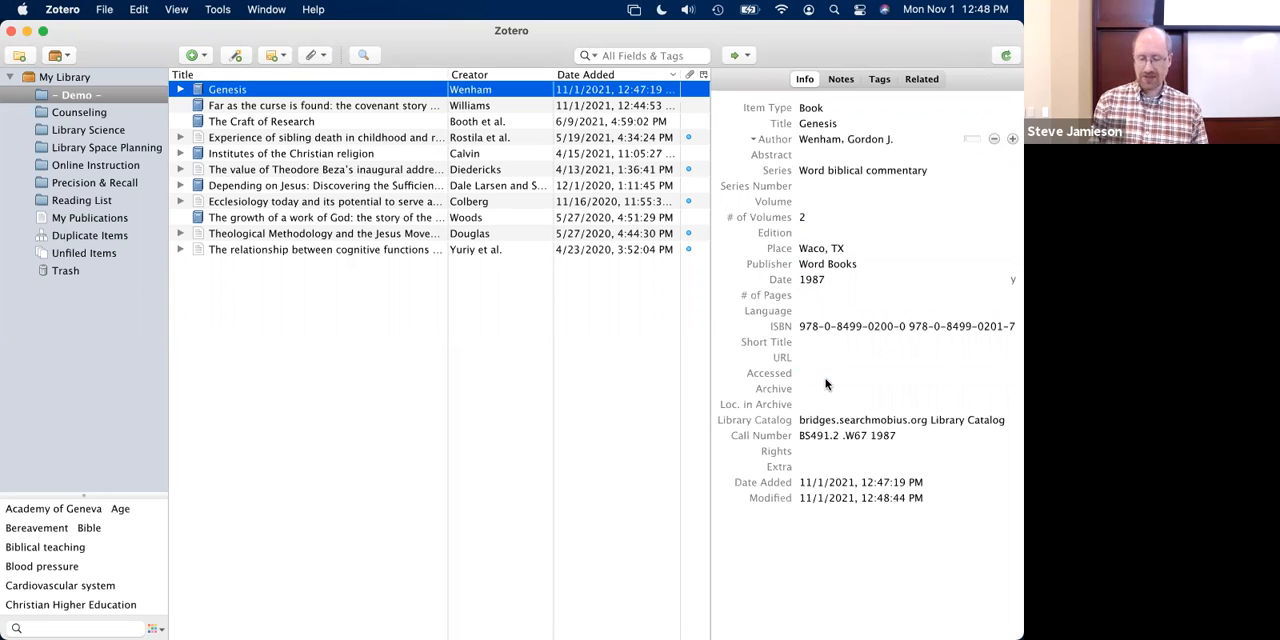
- Switch to Firefox, open the bookmarked EBSCOhost record for the Ephesians 5:18 article and save it to the Zotero Demo collection
key("super+Tab")
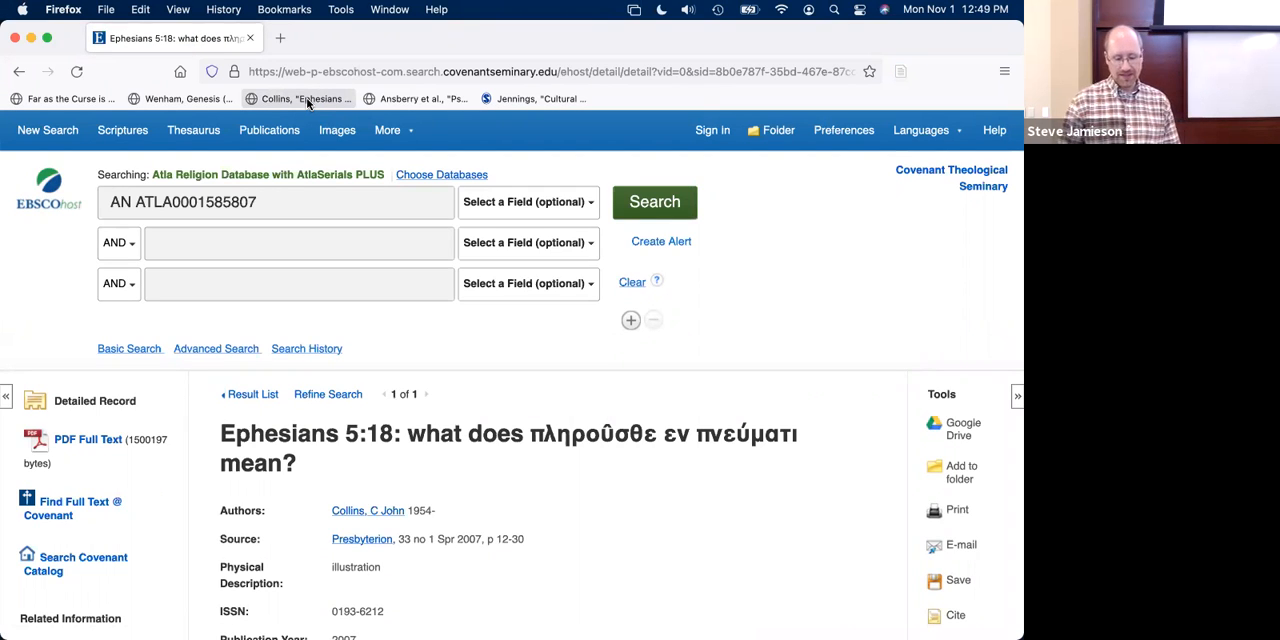
scroll(333, 312, "down", 3)
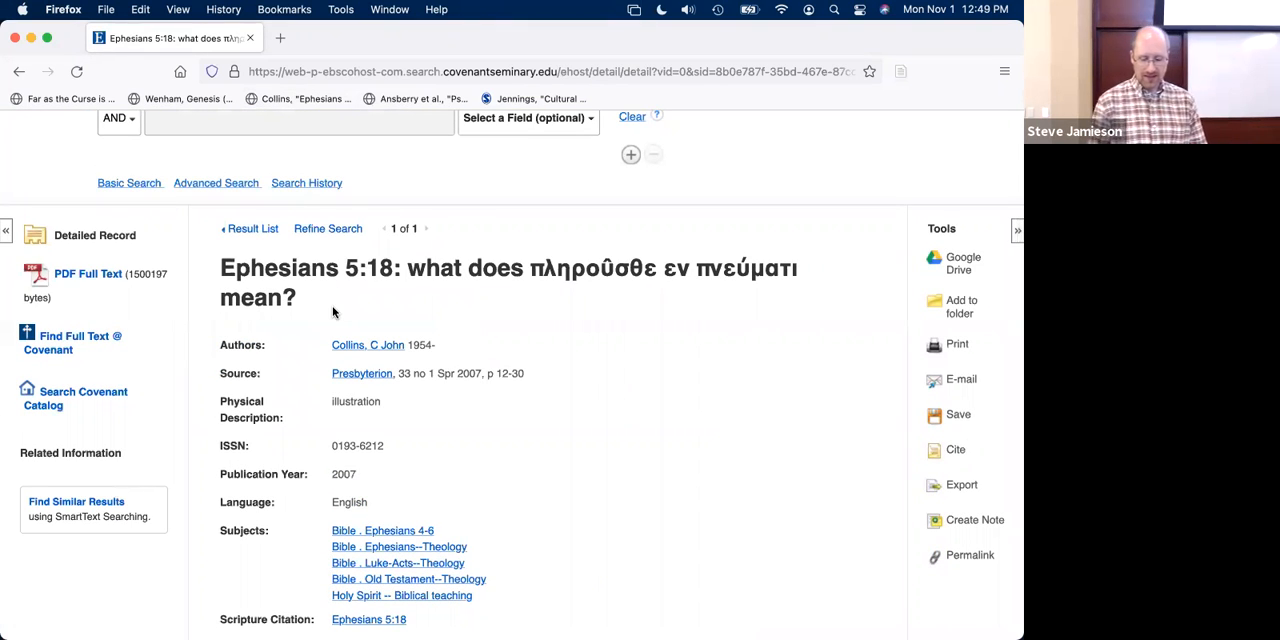
scroll(333, 312, "up", 3)
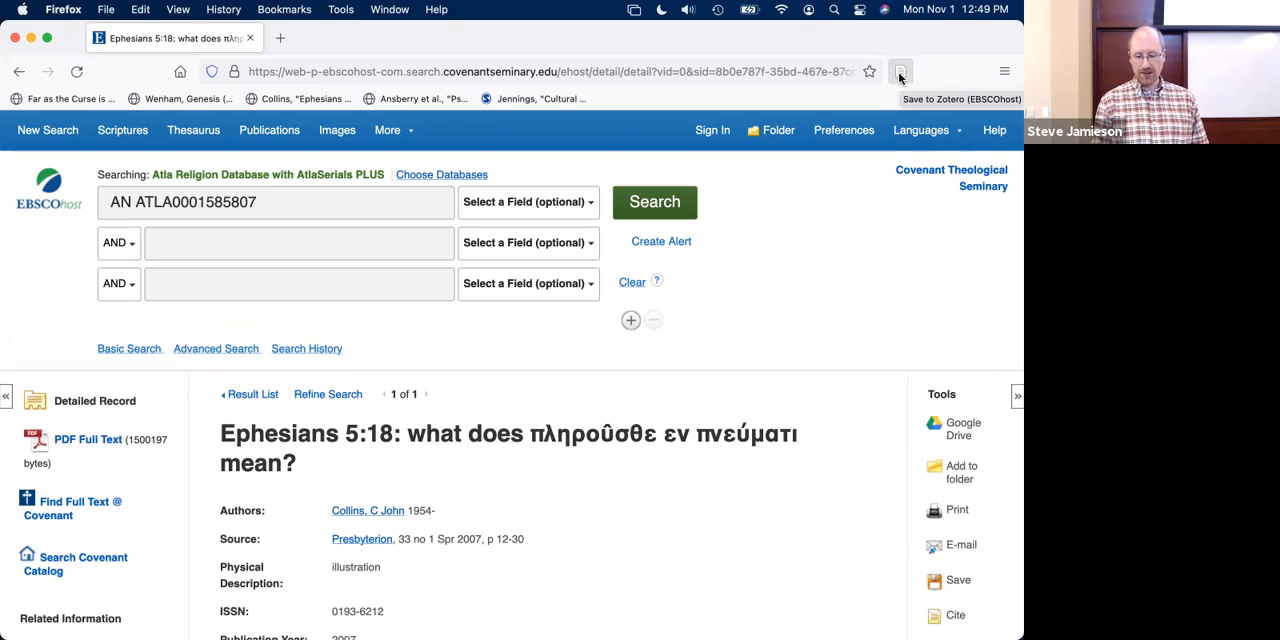
left_click(900, 74)
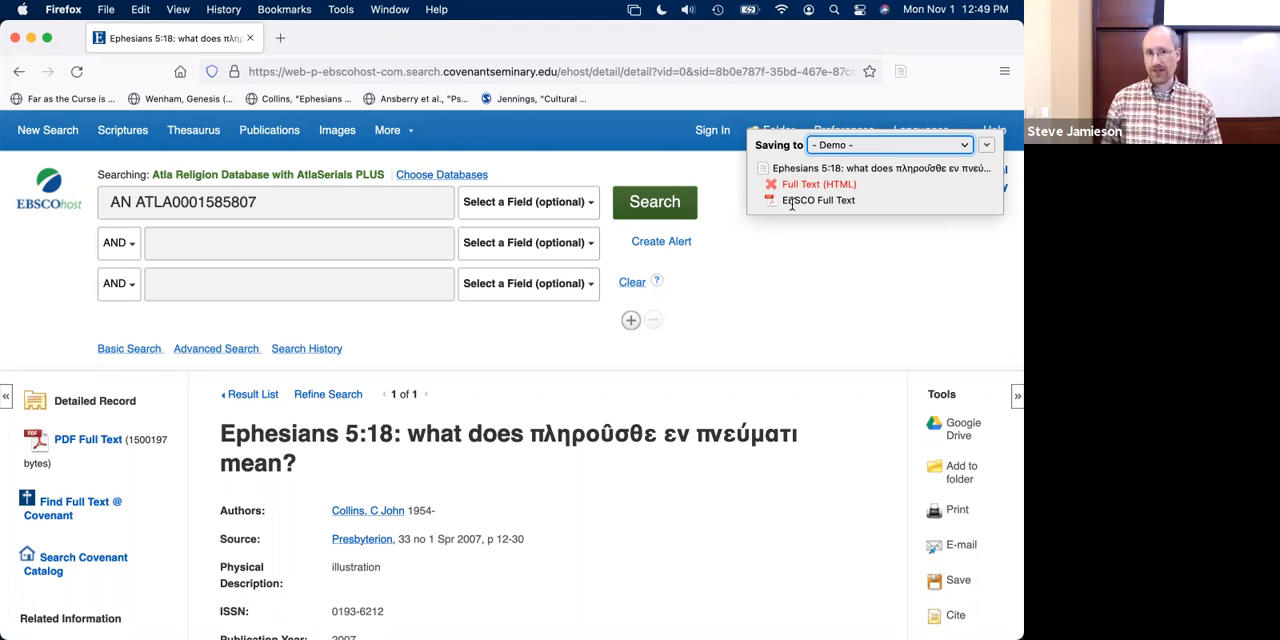
- Switch to Zotero, expand the Ephesians 5:18 item and review its details, its EBSCO Full Text attachment and the library search field
key("super+Tab")
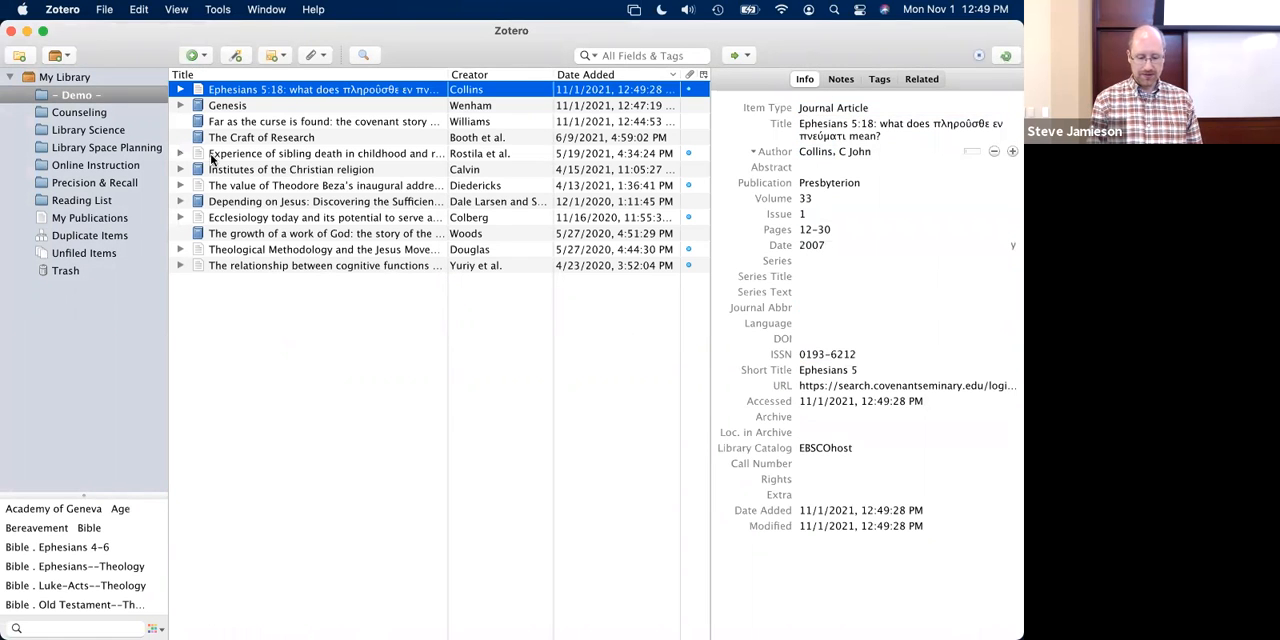
left_click(181, 90)
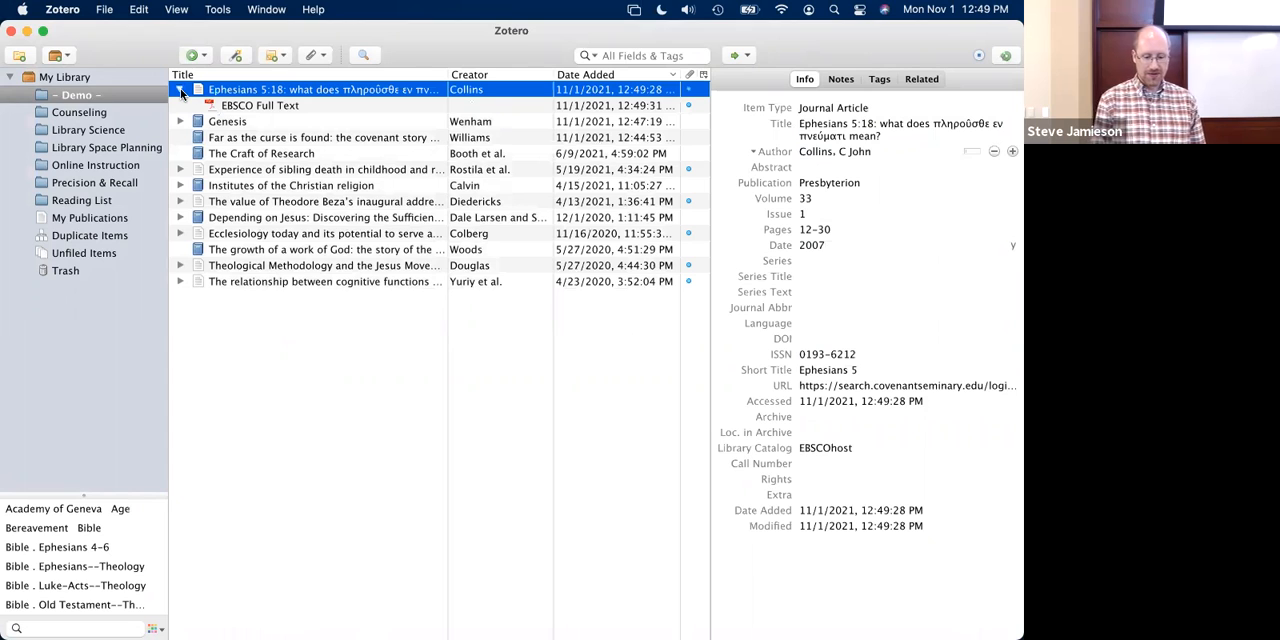
left_click(239, 106)
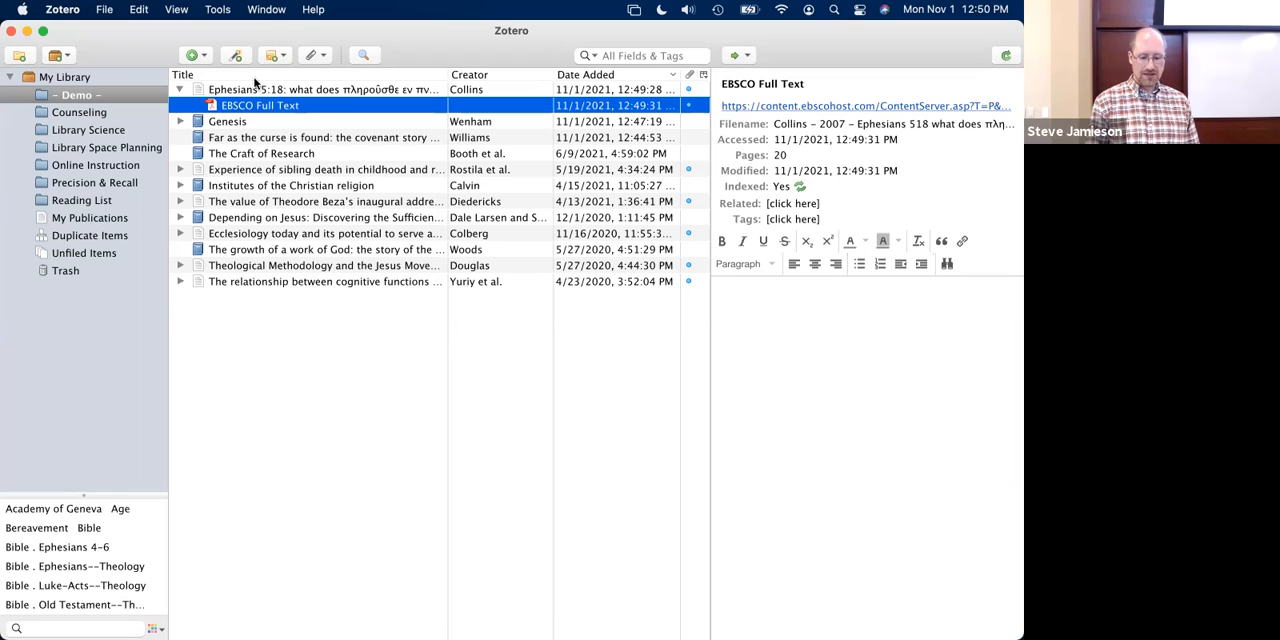
left_click(248, 93)
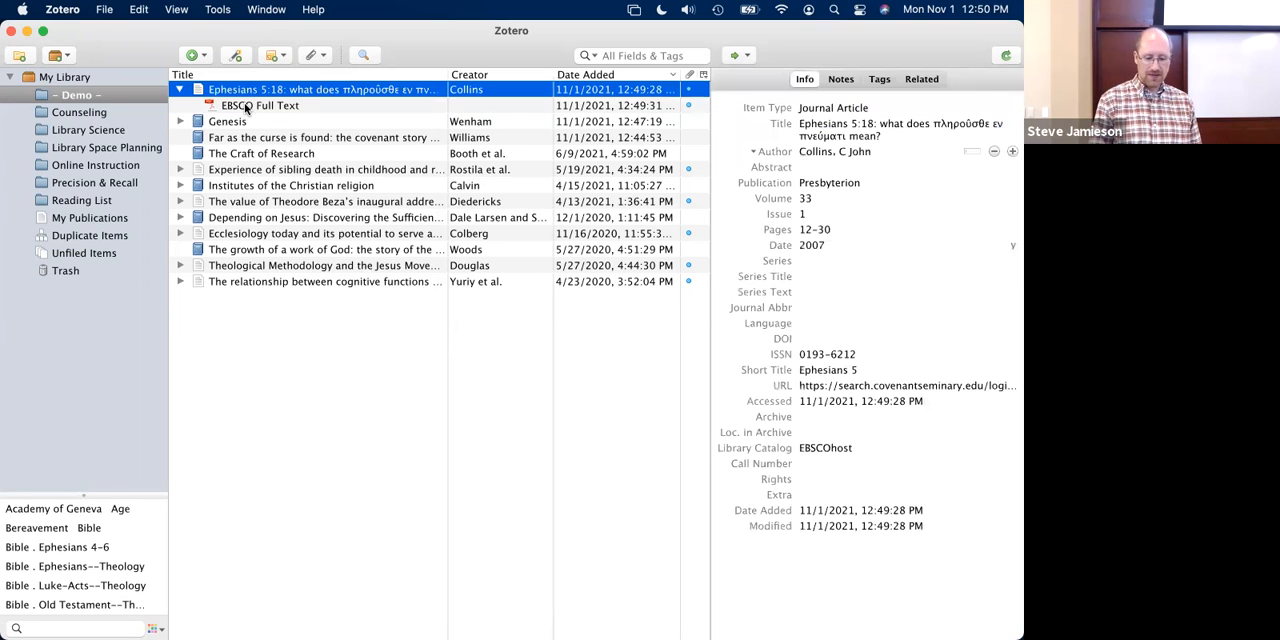
left_click(246, 106)
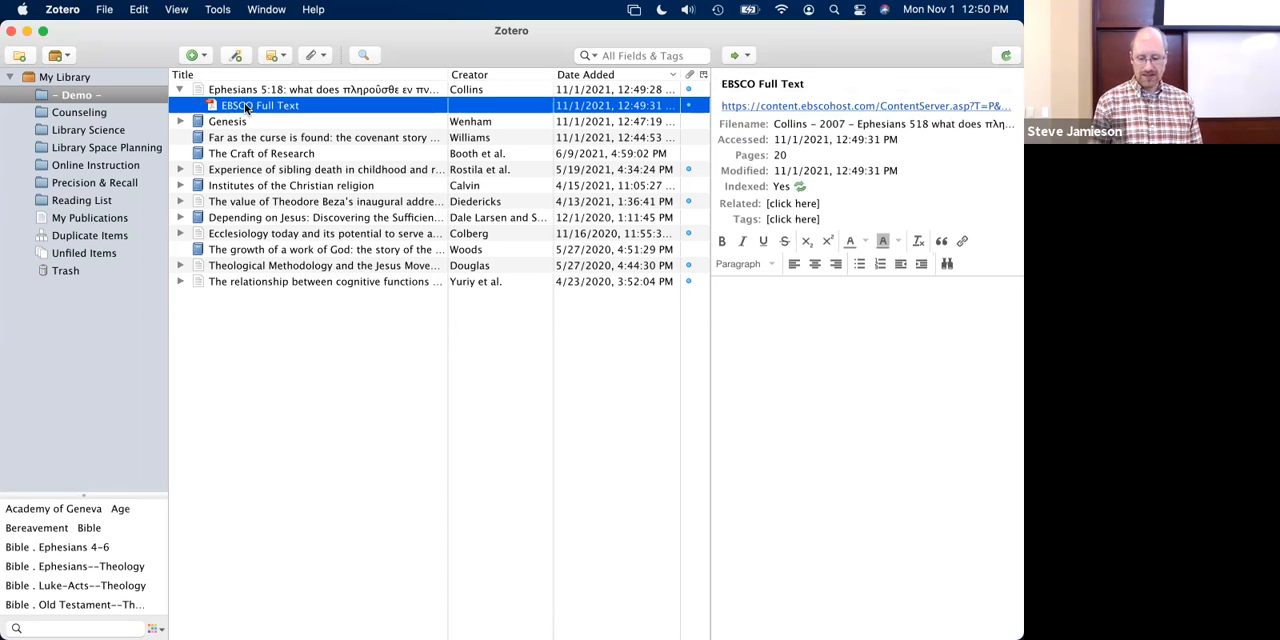
left_click(652, 54)
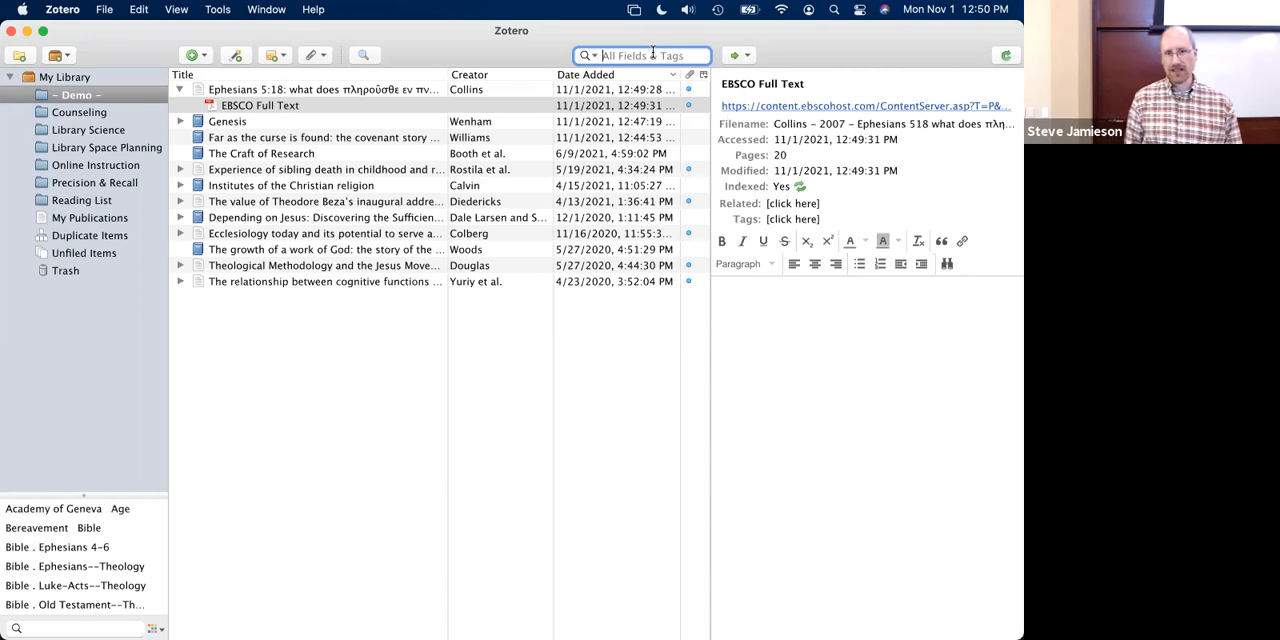
left_click(264, 108)
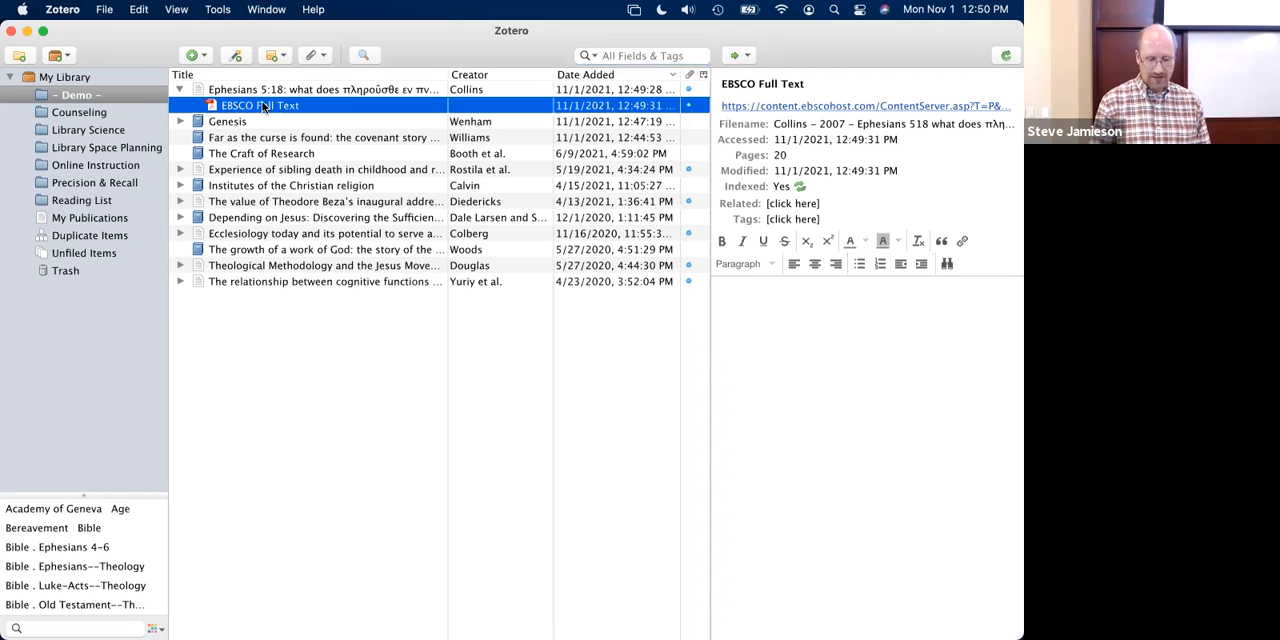
- Open the EBSCO Full Text PDF in Preview and highlight the passage from "essay will focus" through "Christian fellowship" on page 1
double_click(264, 108)
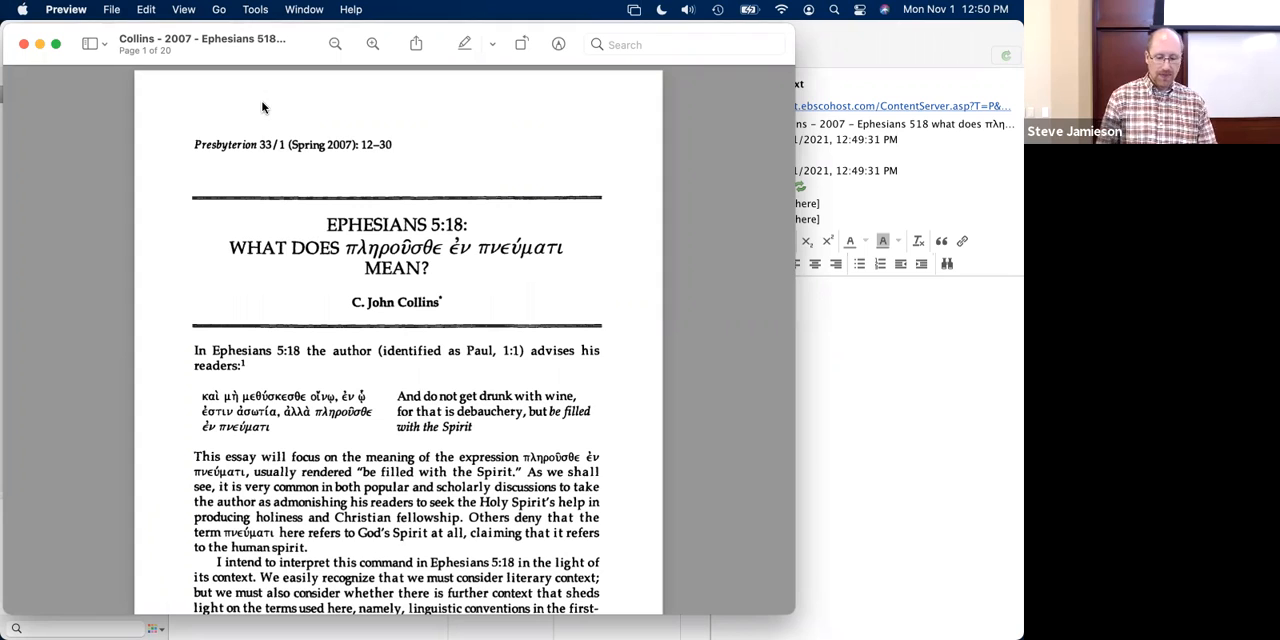
left_click(558, 44)
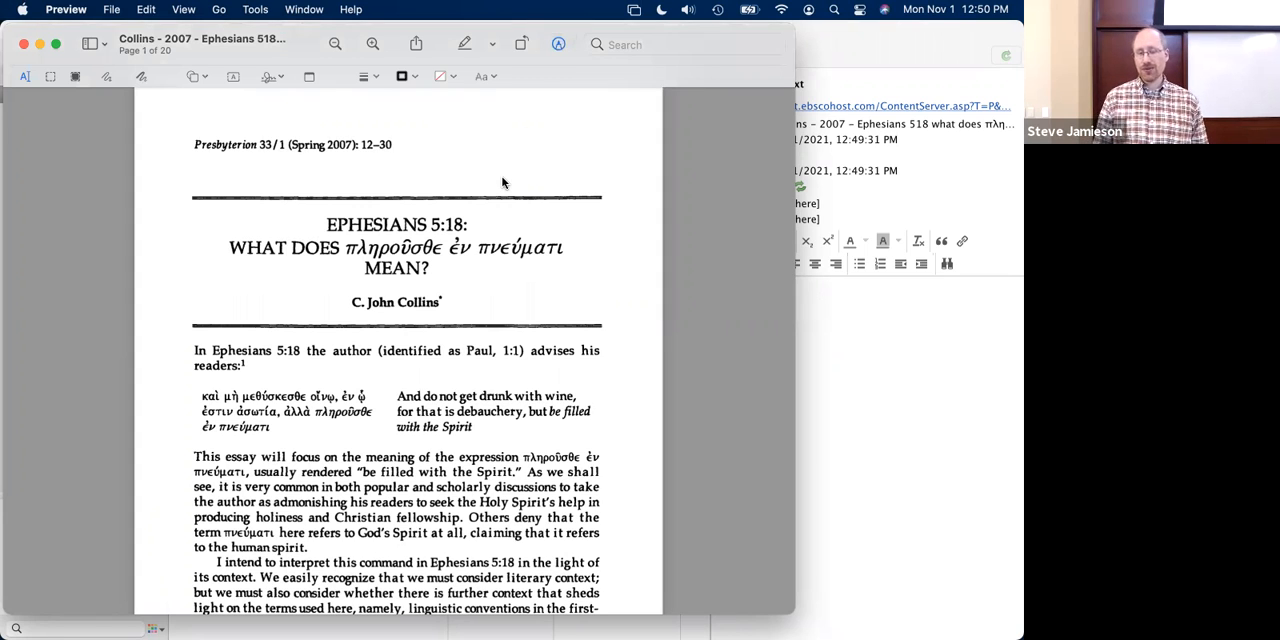
scroll(503, 182, "down", 3)
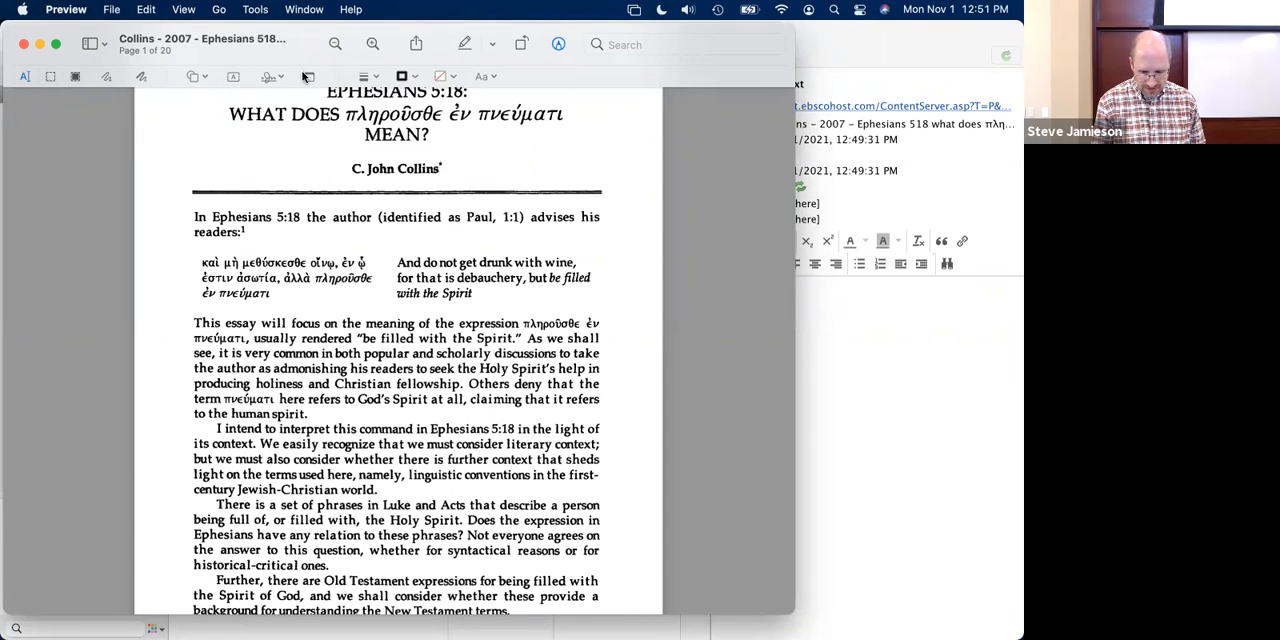
left_click(464, 44)
left_click_drag(225, 323, 483, 384)
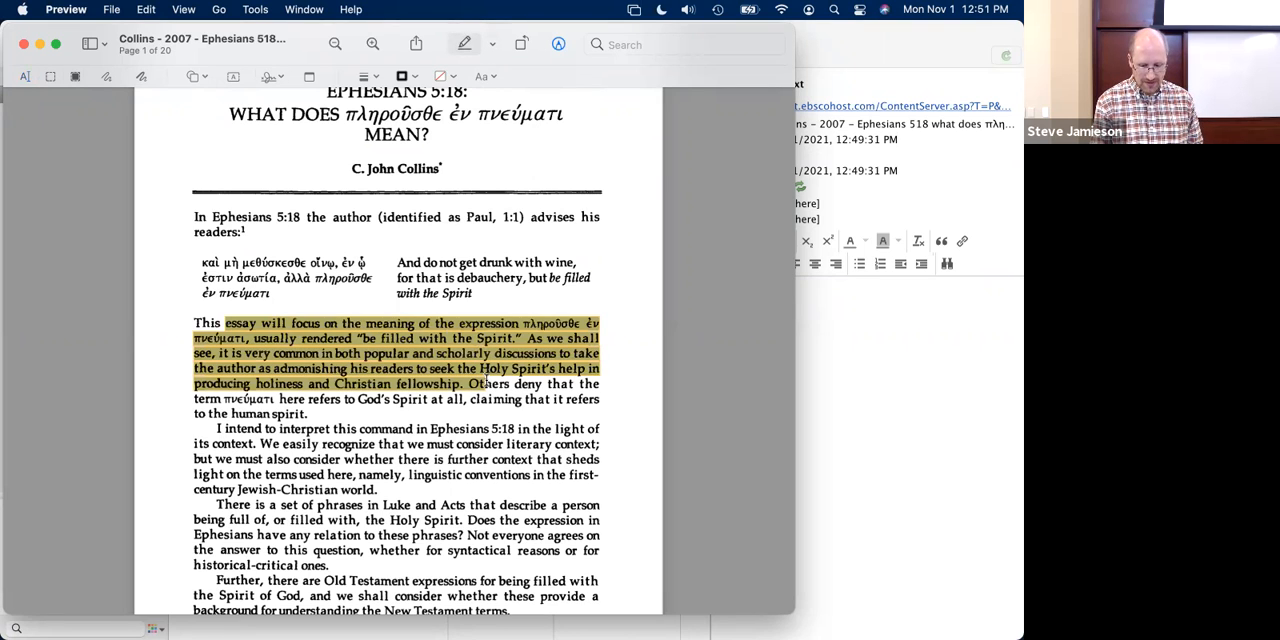
- Add a sticky note reading "Thesis" to the PDF and place it in the margin beside the highlighted passage
left_click(310, 78)
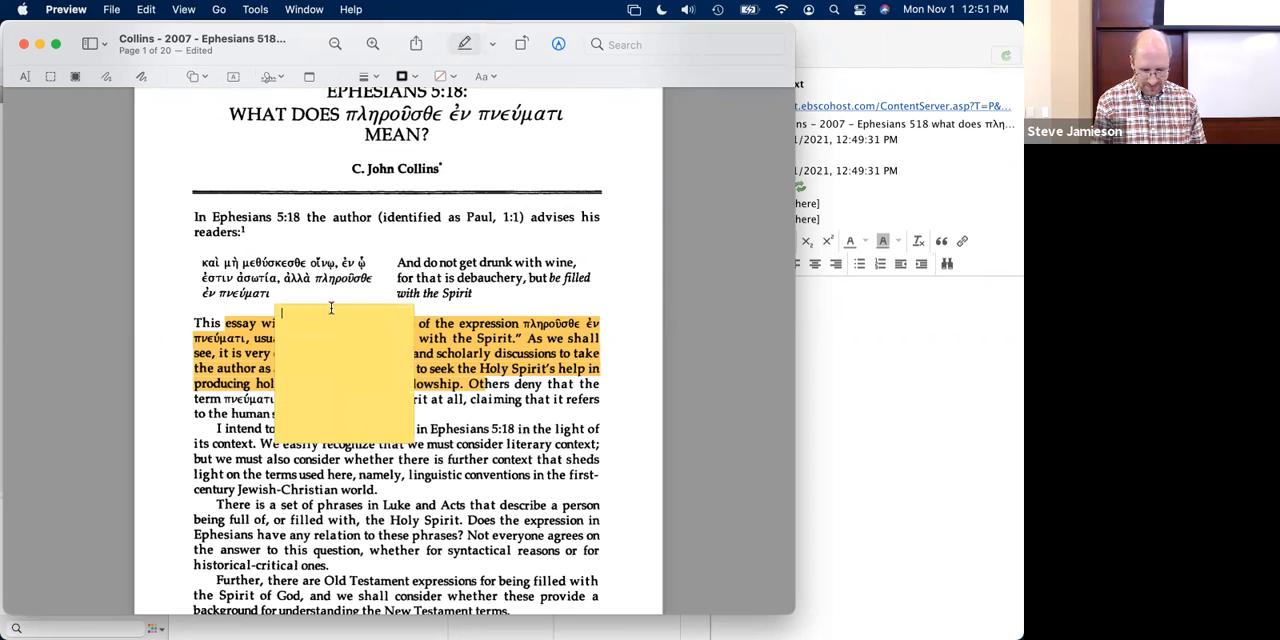
type("Thesis")
left_click(450, 296)
left_click_drag(398, 328, 626, 368)
left_click(629, 371)
left_click(584, 294)
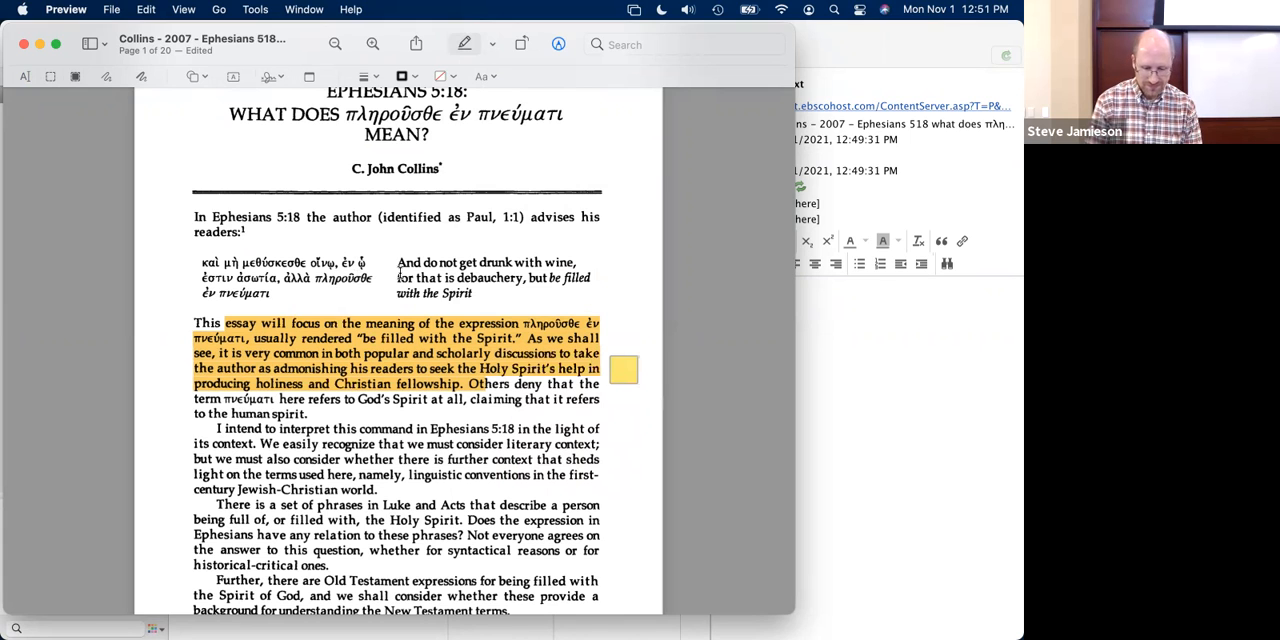
- Close the annotated PDF, reopen it from Zotero's EBSCO Full Text attachment to check the saved annotations, and close it again
left_click(25, 47)
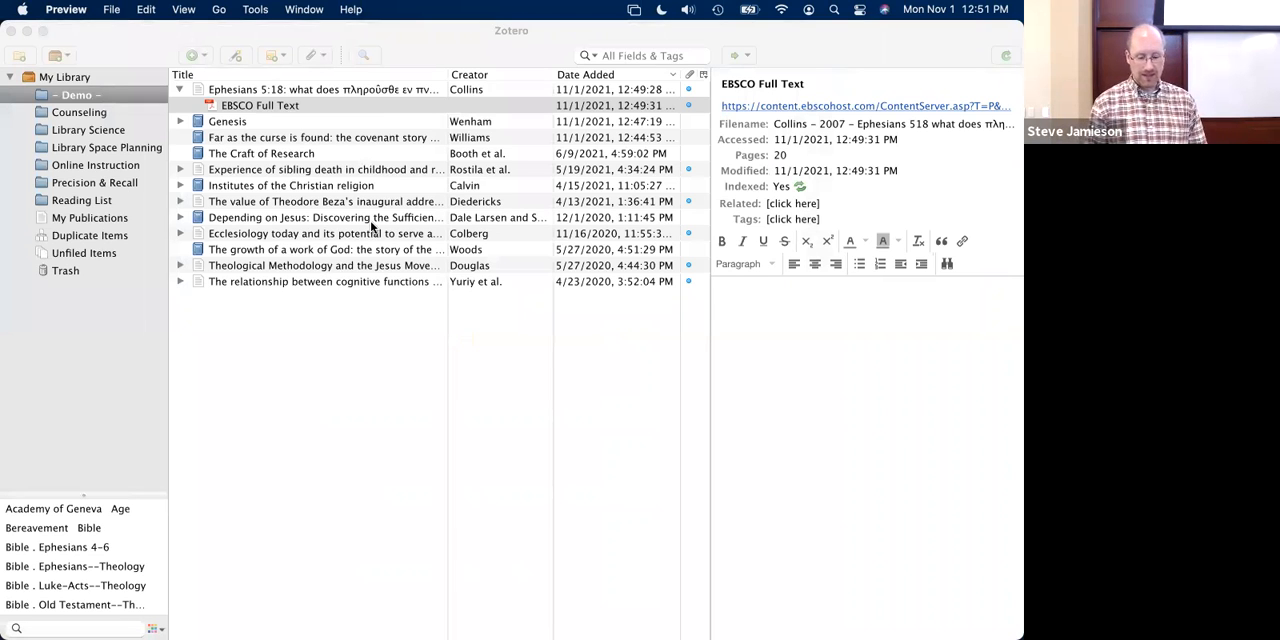
left_click(267, 110)
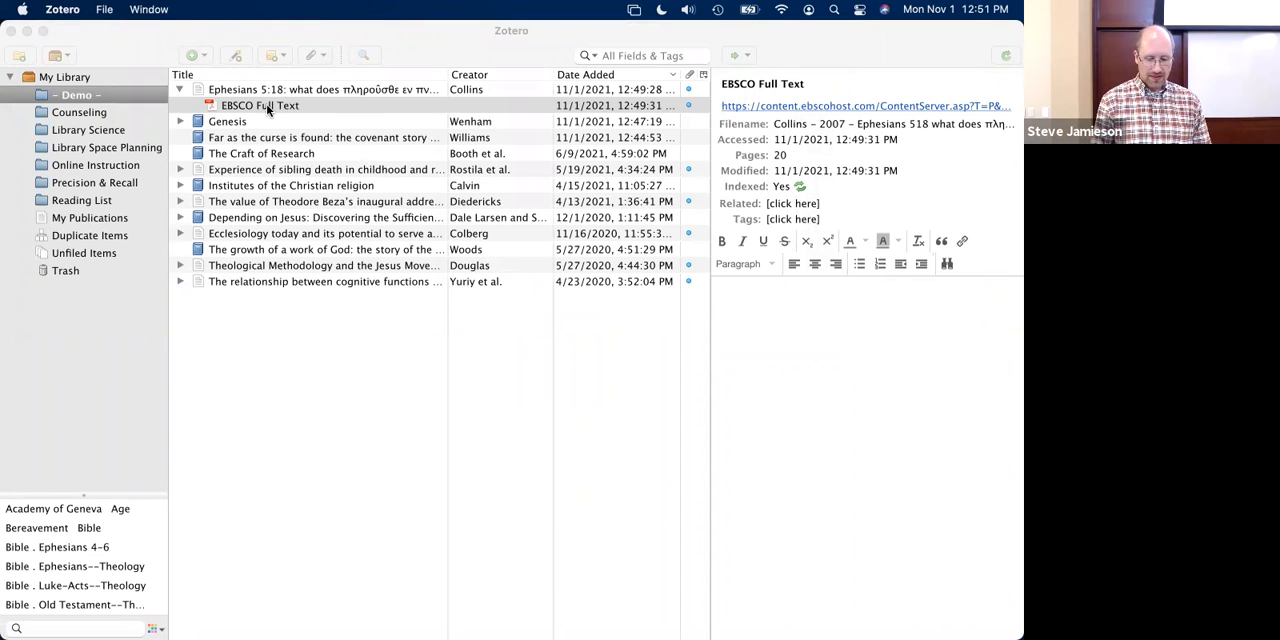
double_click(214, 106)
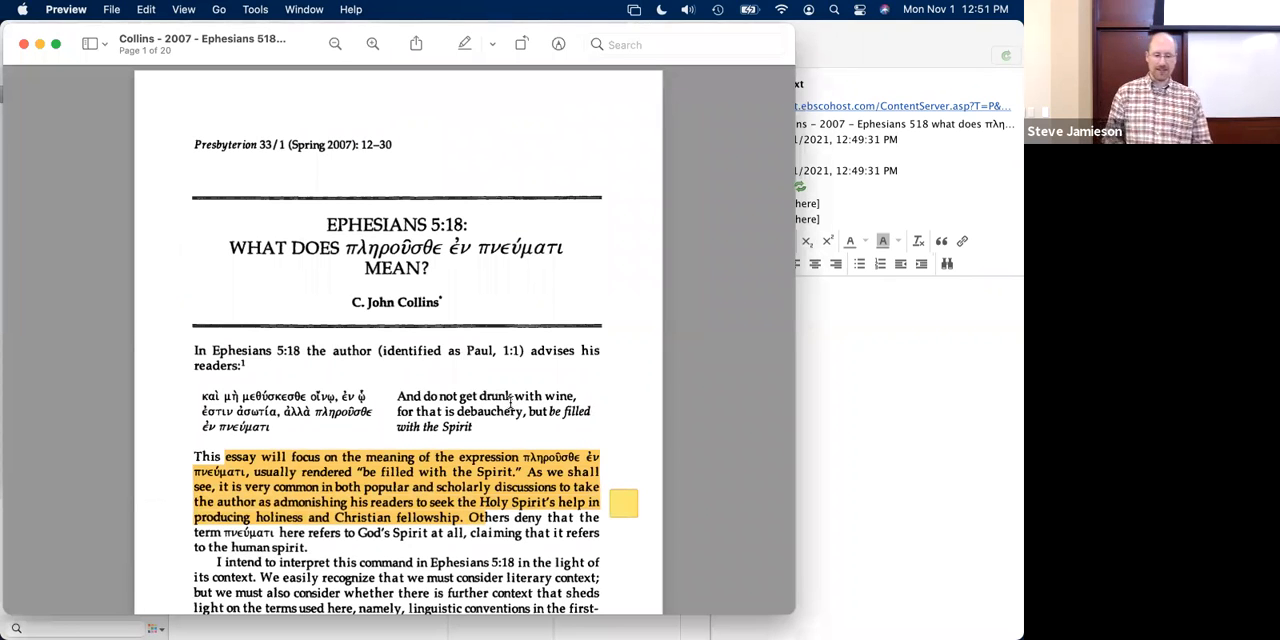
left_click(24, 44)
- Add a period after the author's first initial in the Ephesians 5:18 journal article item
mouse_move(836, 241)
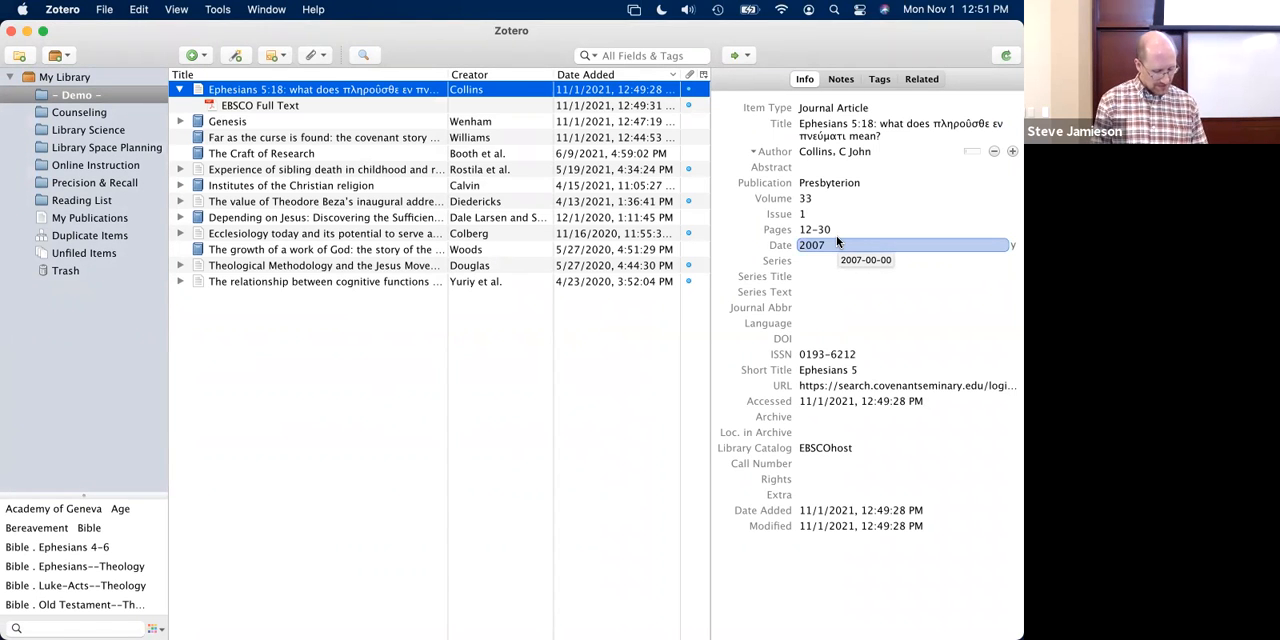
left_click(851, 152)
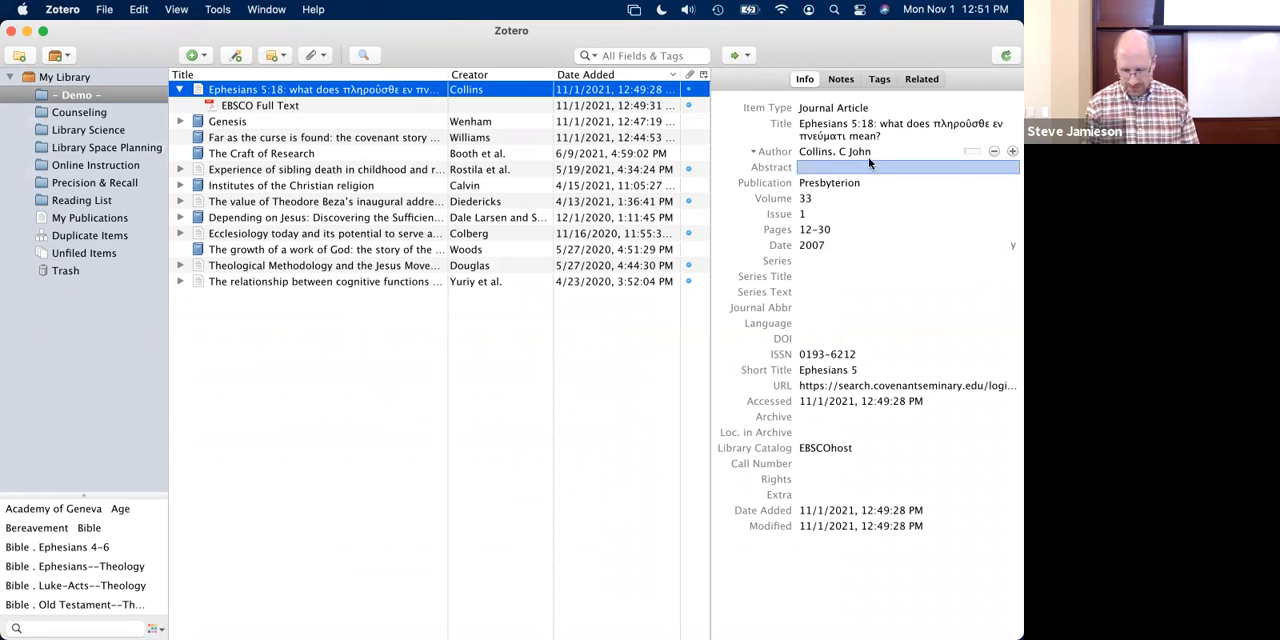
left_click(948, 244)
type(".")
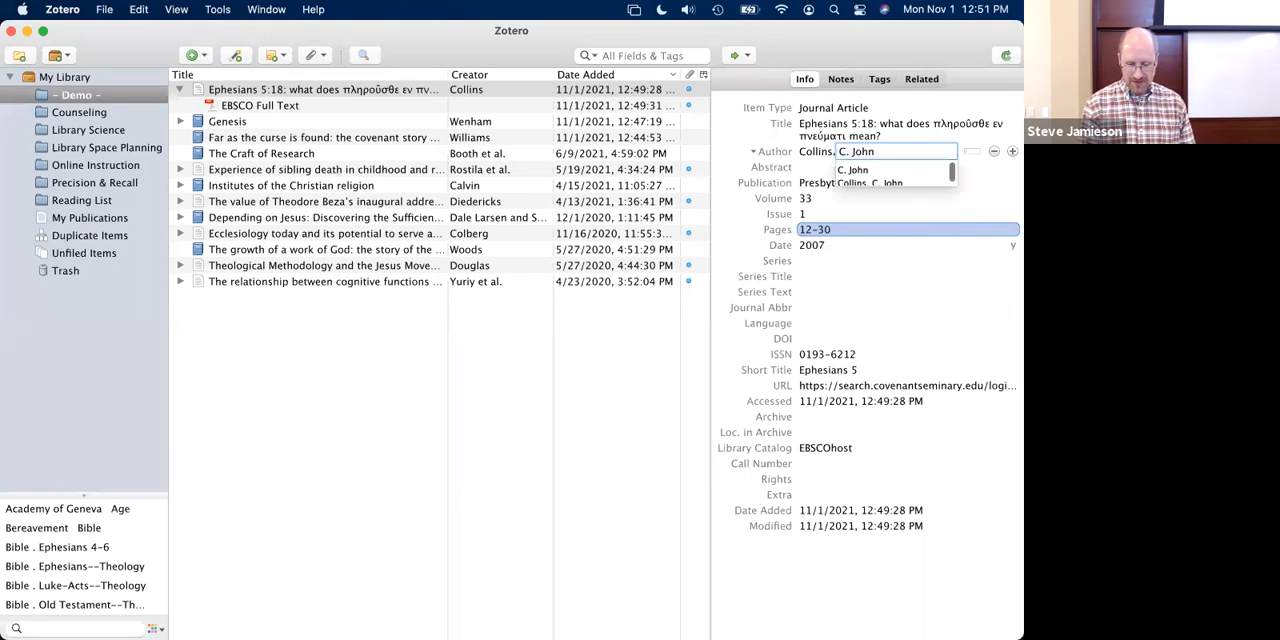
left_click(845, 214)
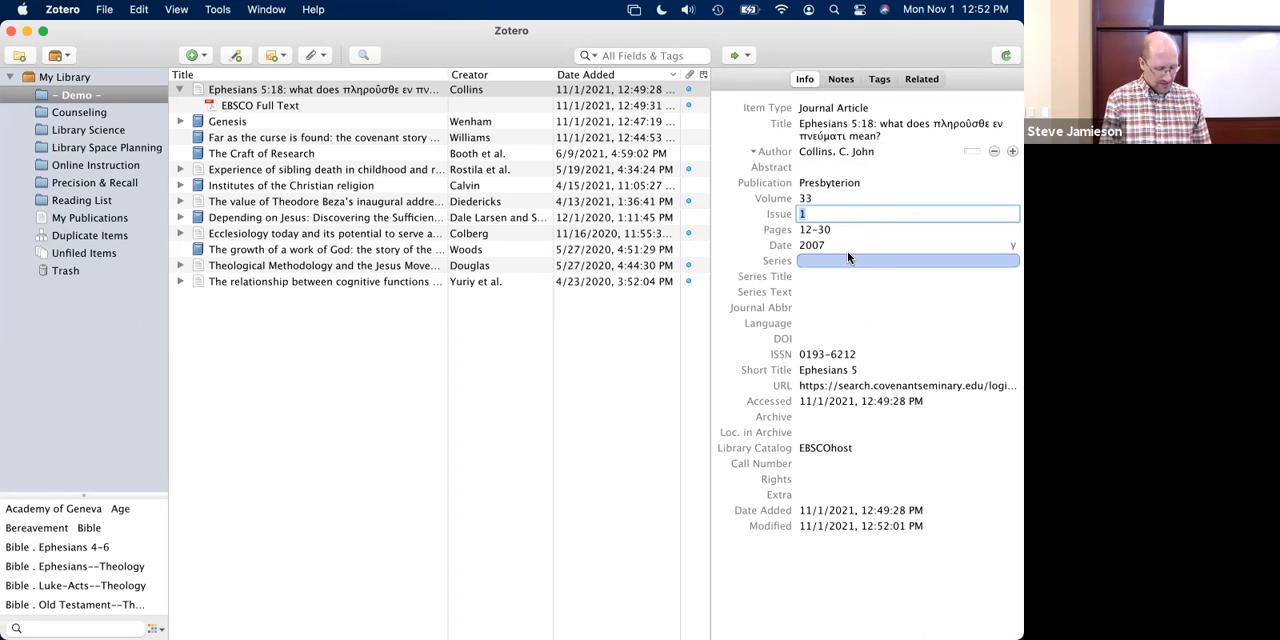
- Set the short title of the journal article item to "Ephesians 5:18"
left_click(863, 371)
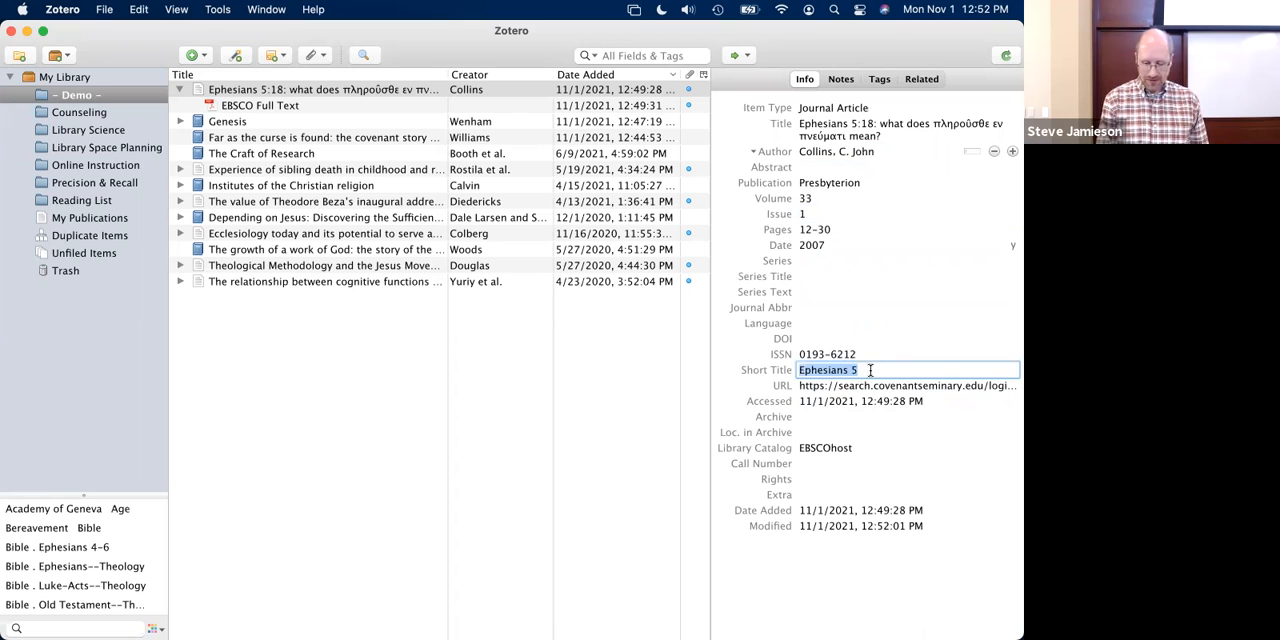
left_click(870, 370)
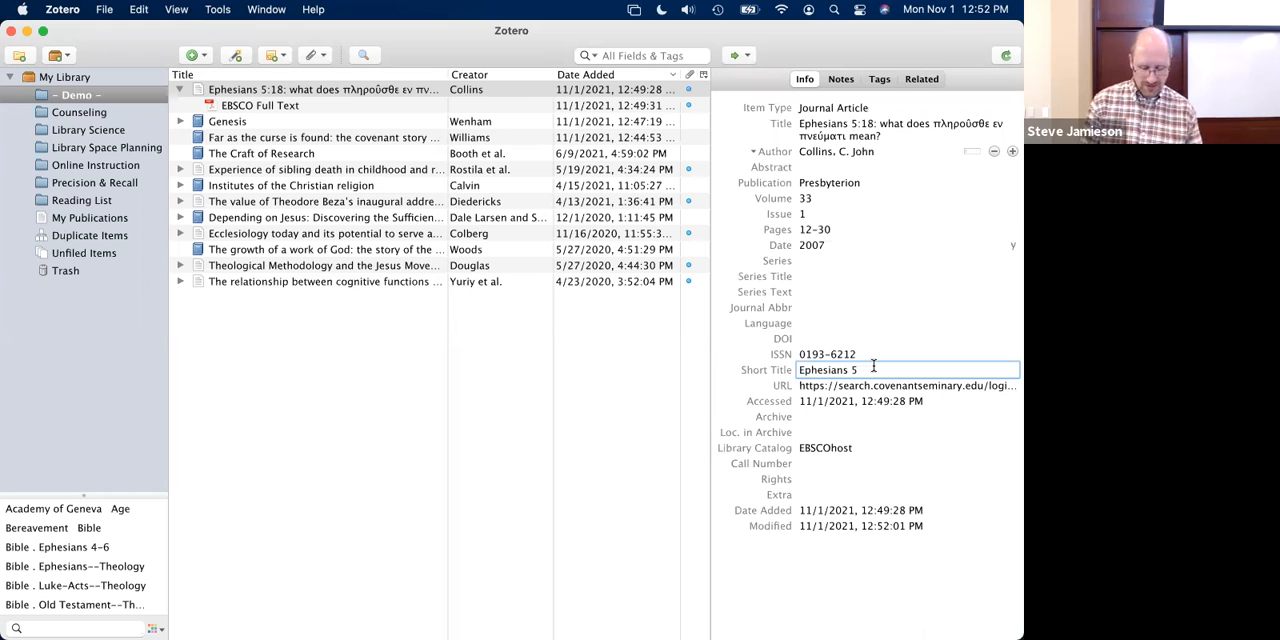
type("18")
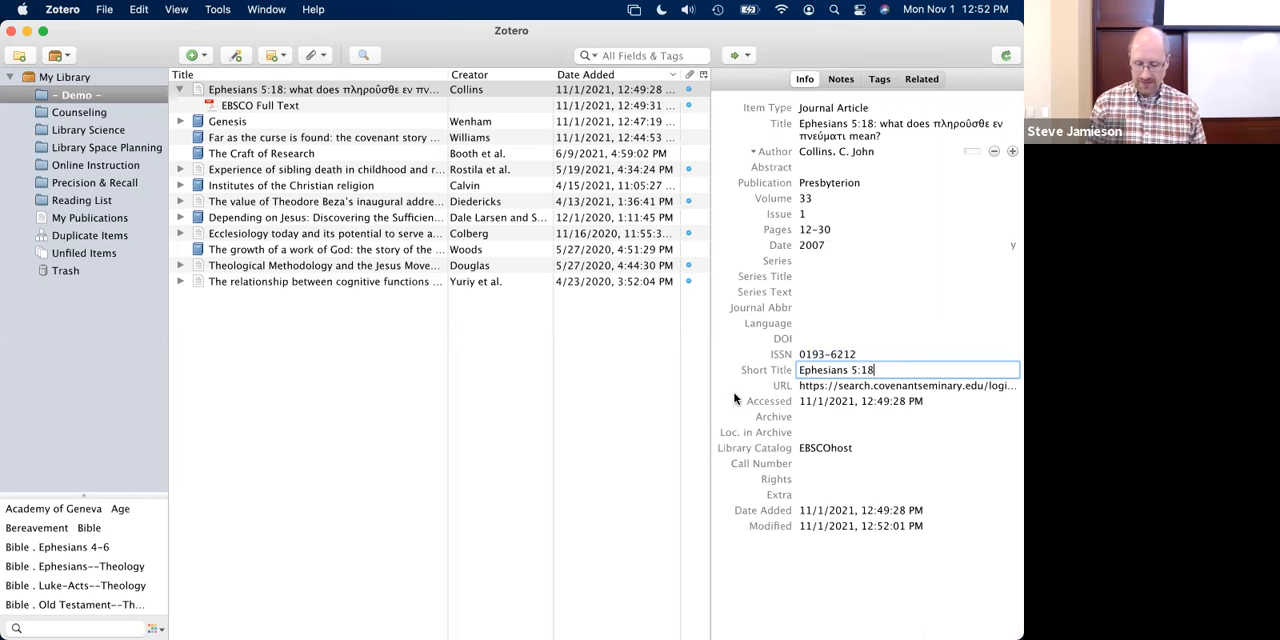
key("Return")
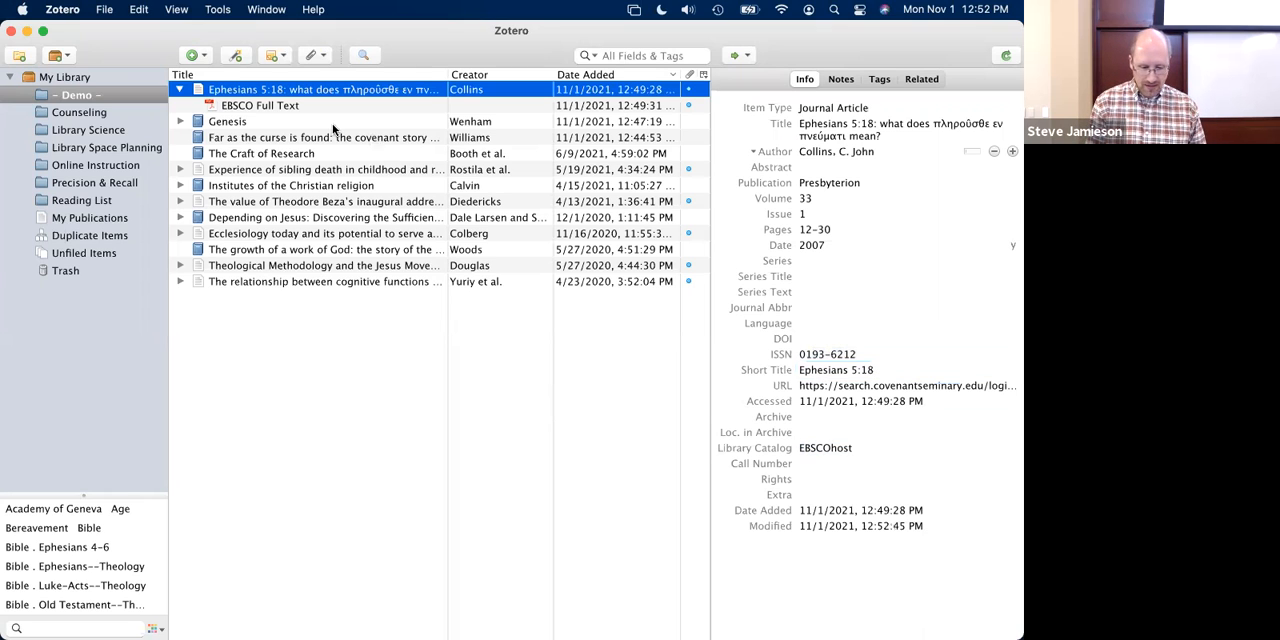
- Compare the title and short title of the "Far as the curse is found" item, then return to the Ephesians item and collapse it
left_click(252, 121)
left_click(254, 138)
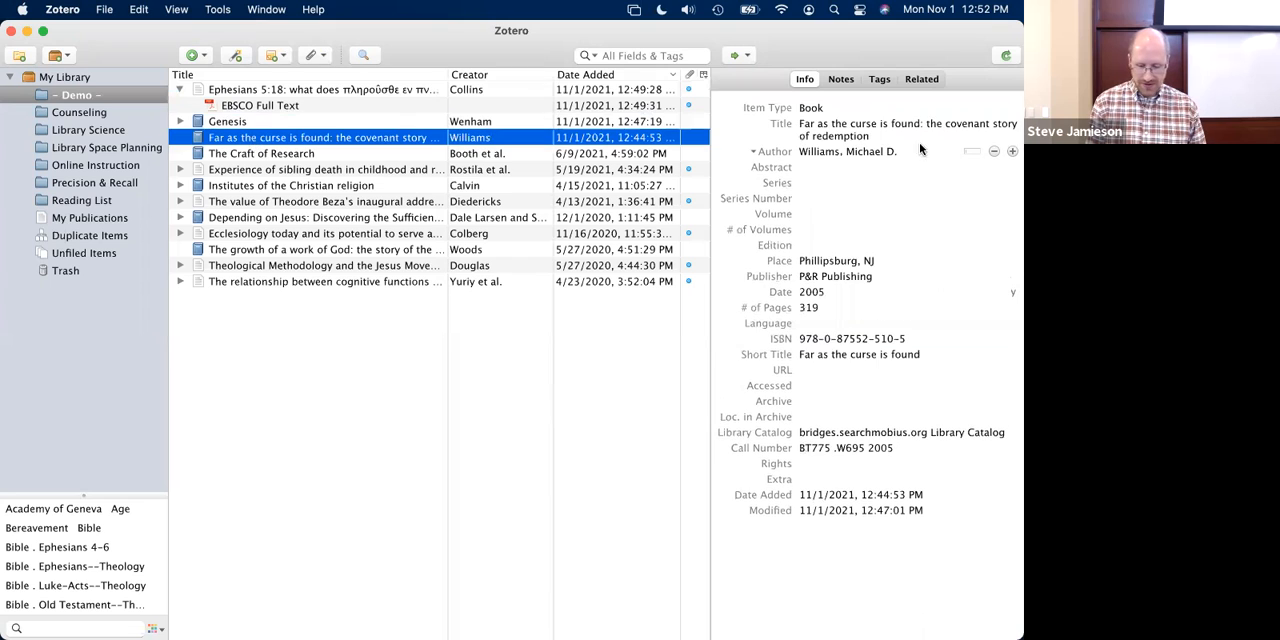
left_click(887, 131)
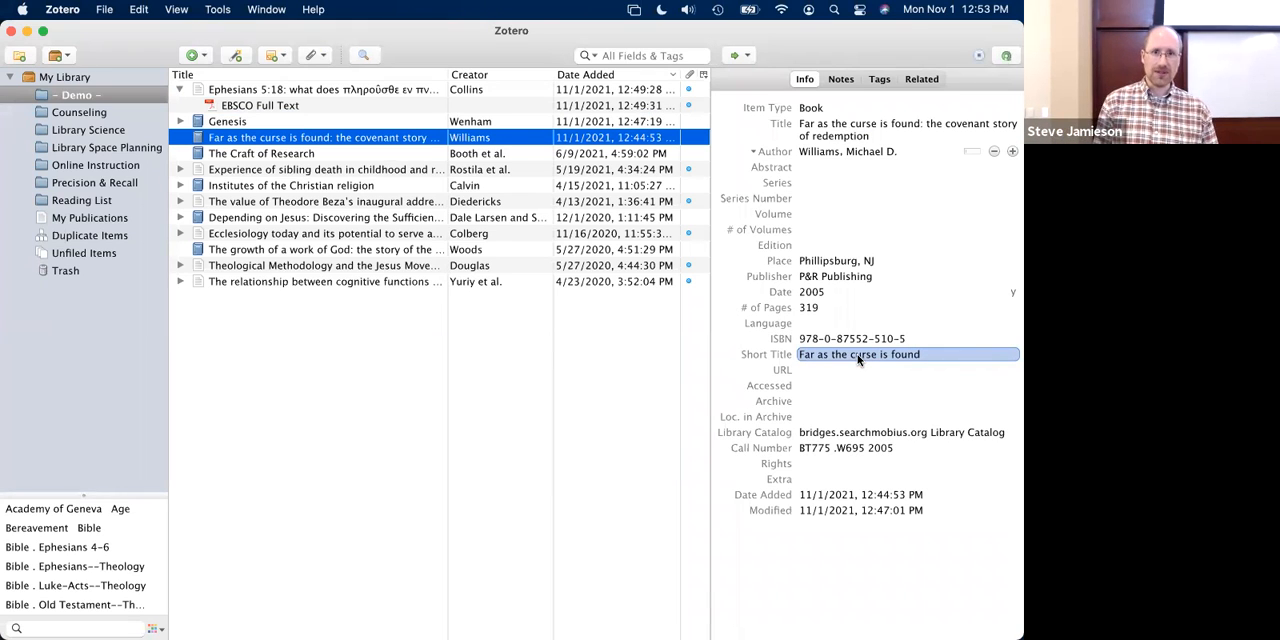
left_click(291, 89)
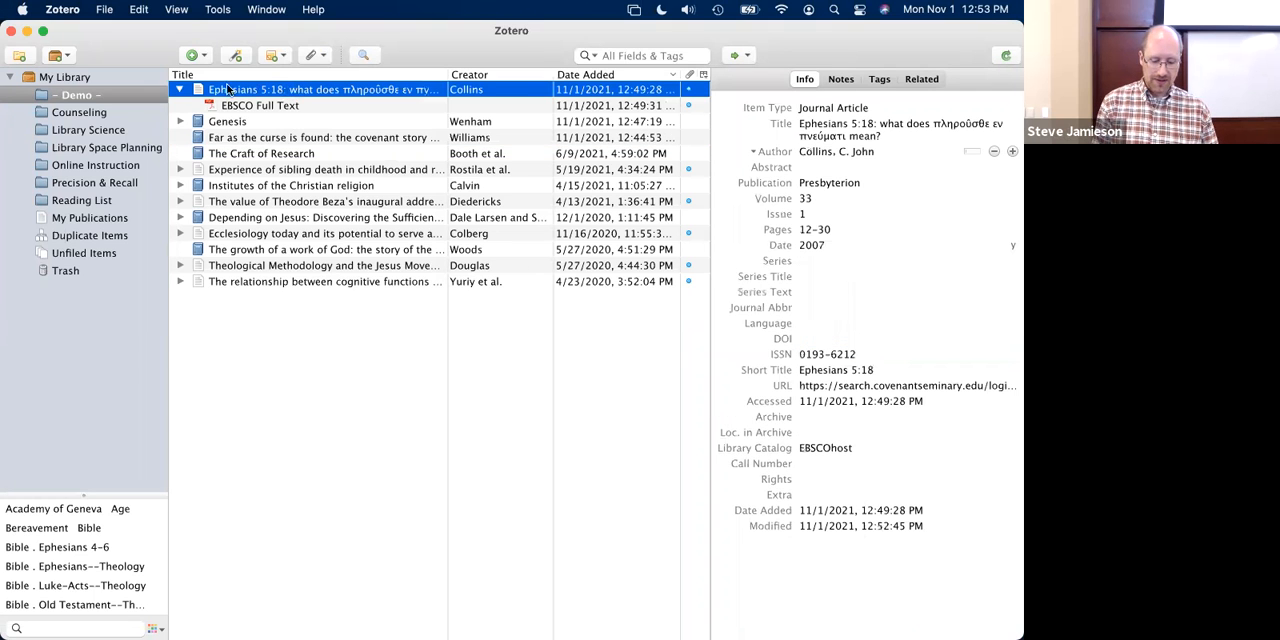
left_click(180, 89)
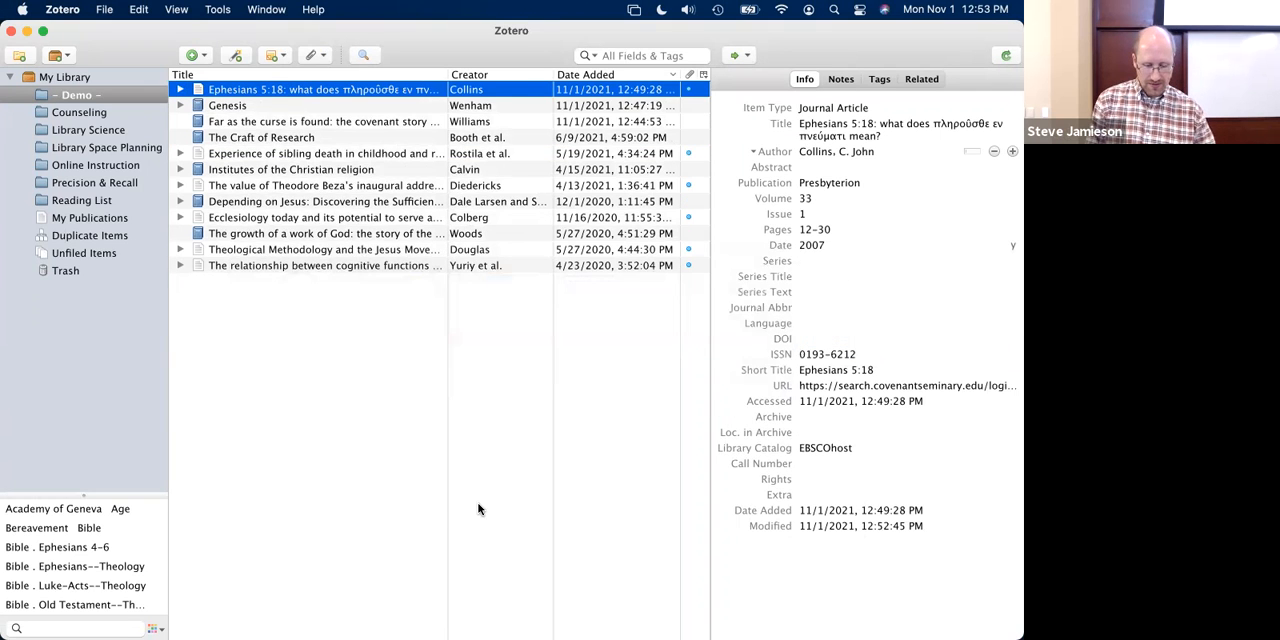
- Switch to Firefox, open the bookmarked search for "Pseudepigraphy and the canon", and examine the result's publication type and page range
key("super+Tab")
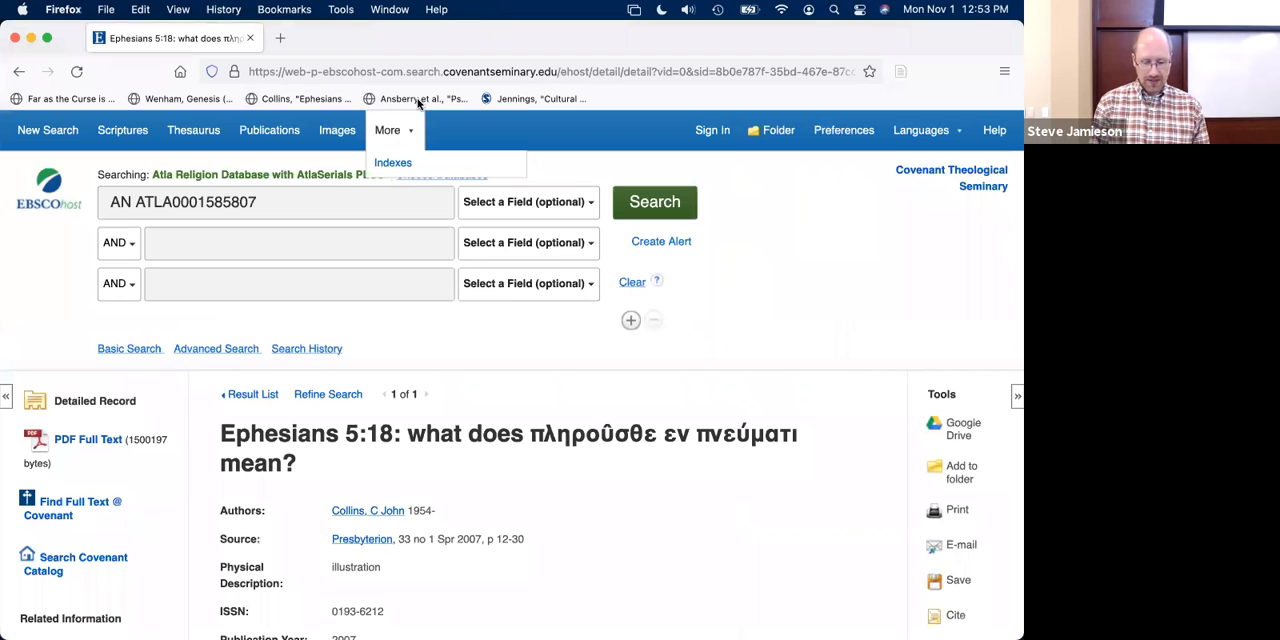
left_click(422, 99)
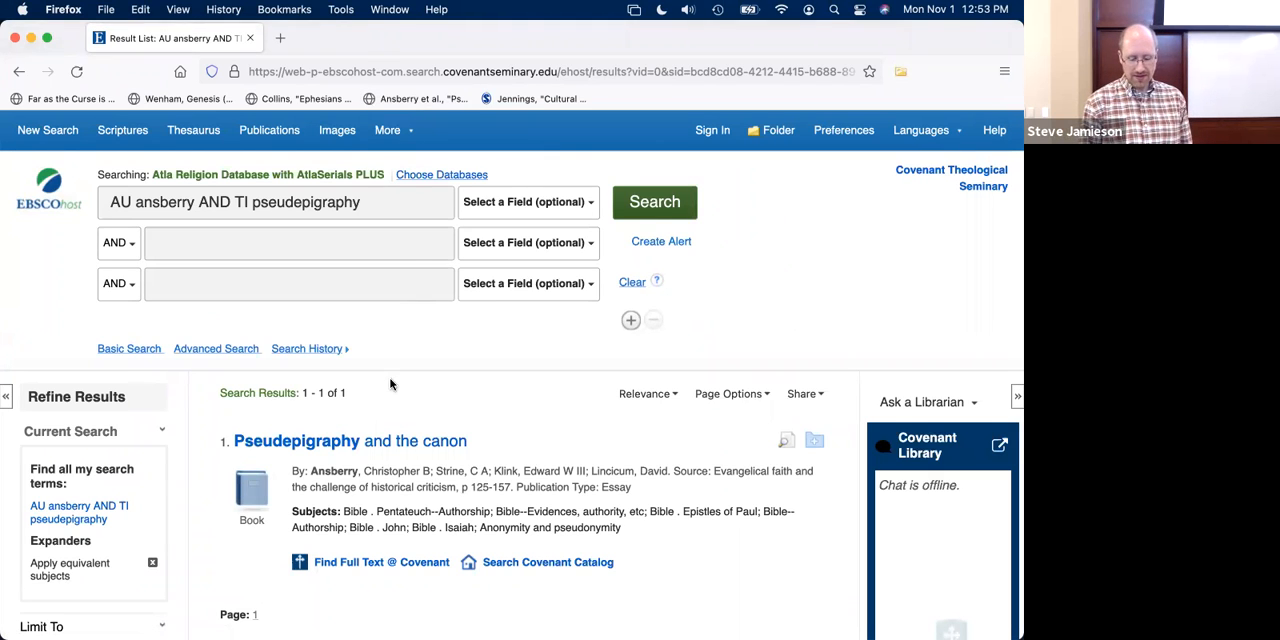
scroll(390, 385, "down", 3)
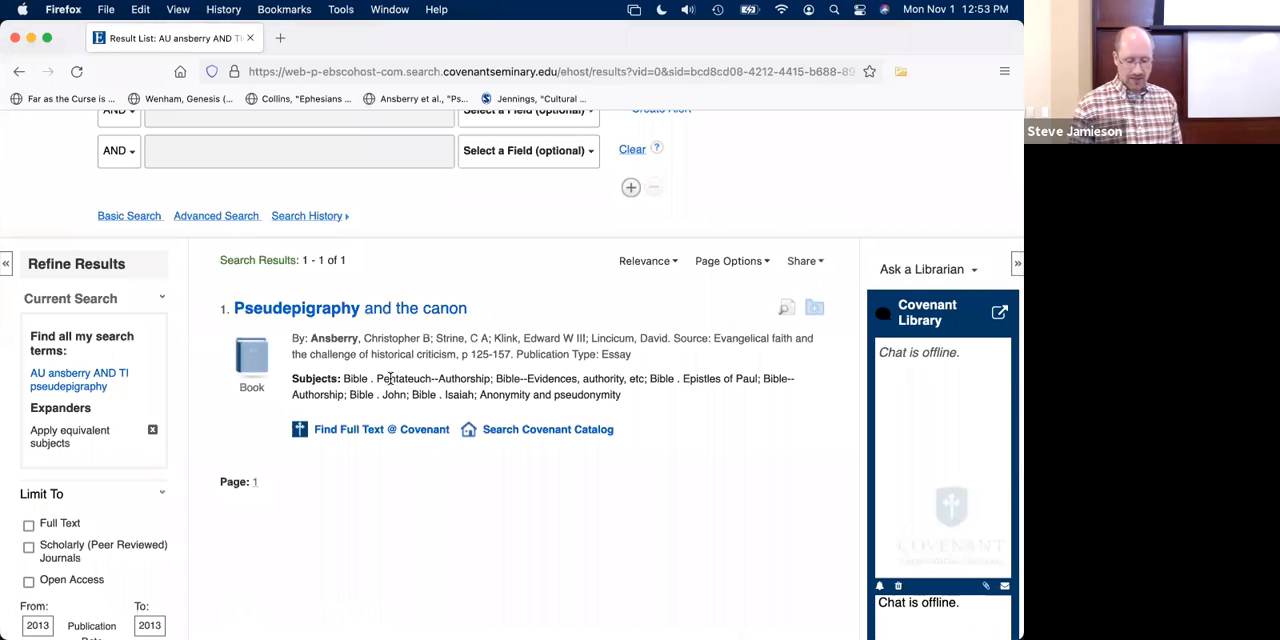
scroll(390, 378, "down", 1)
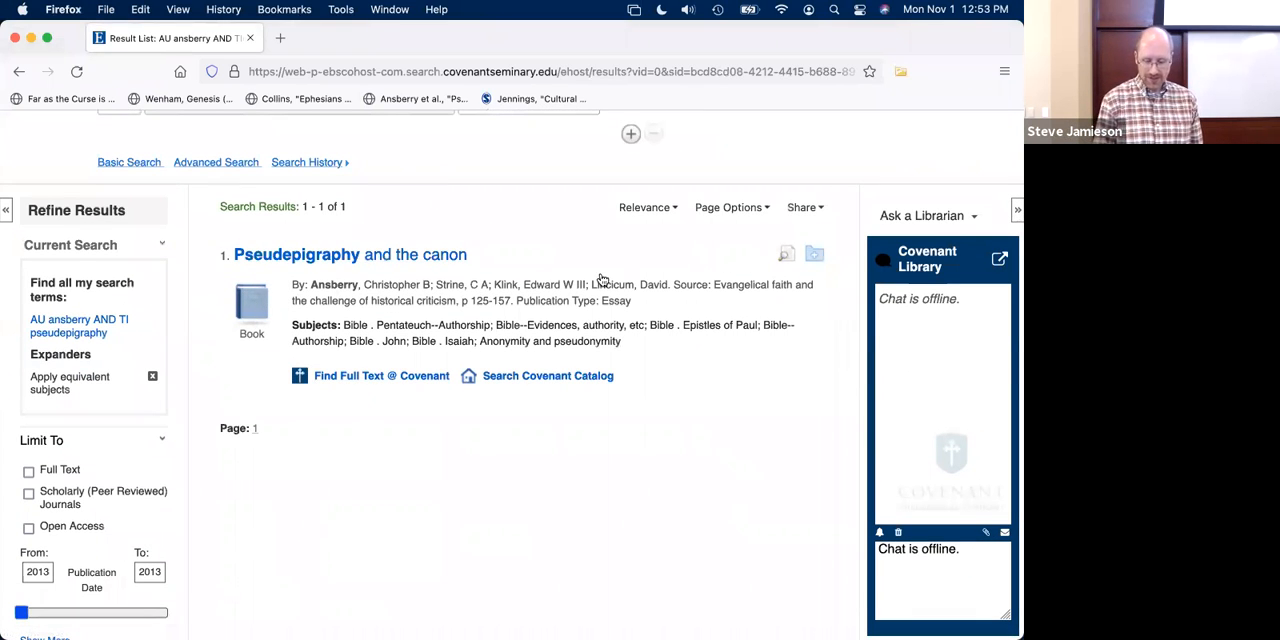
left_click_drag(530, 300, 670, 306)
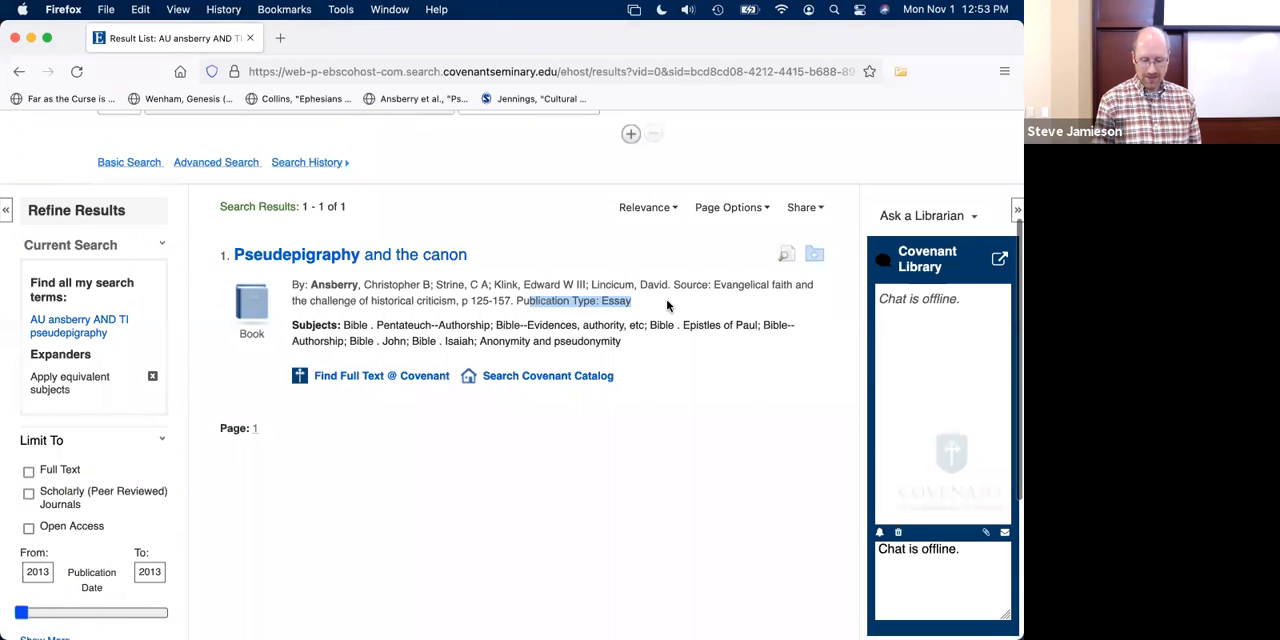
left_click_drag(469, 300, 517, 301)
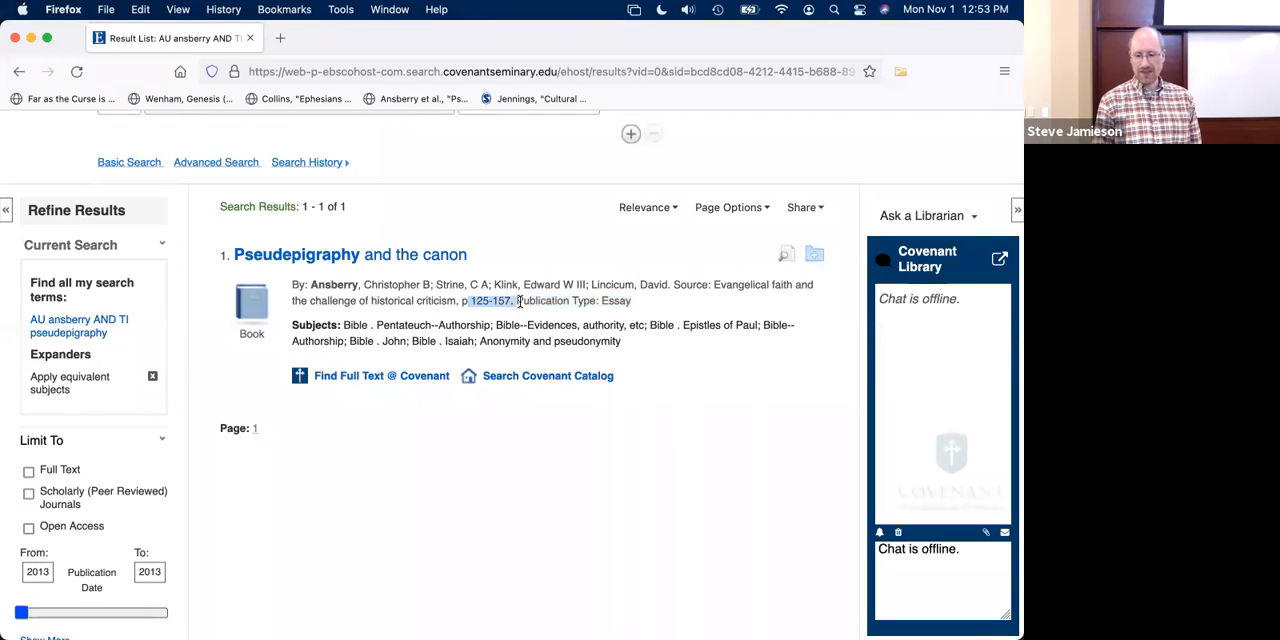
left_click(560, 298)
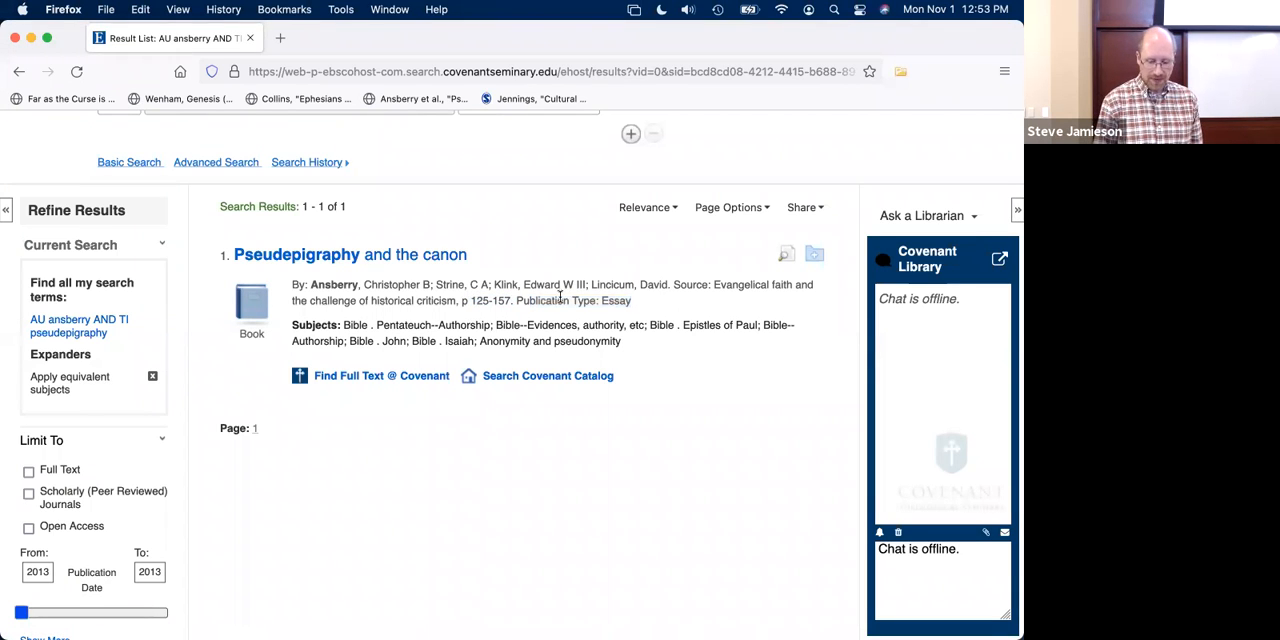
- Open the detailed record for "Pseudepigraphy and the canon" and save it to the - Demo - collection
left_click(380, 260)
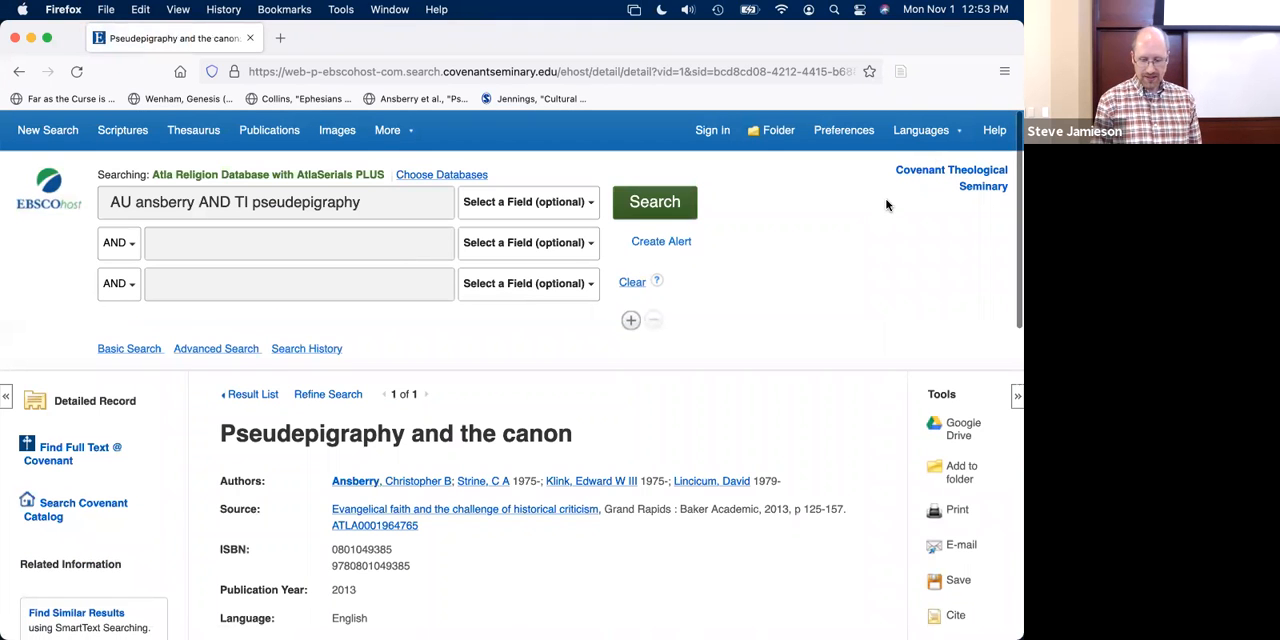
left_click(901, 74)
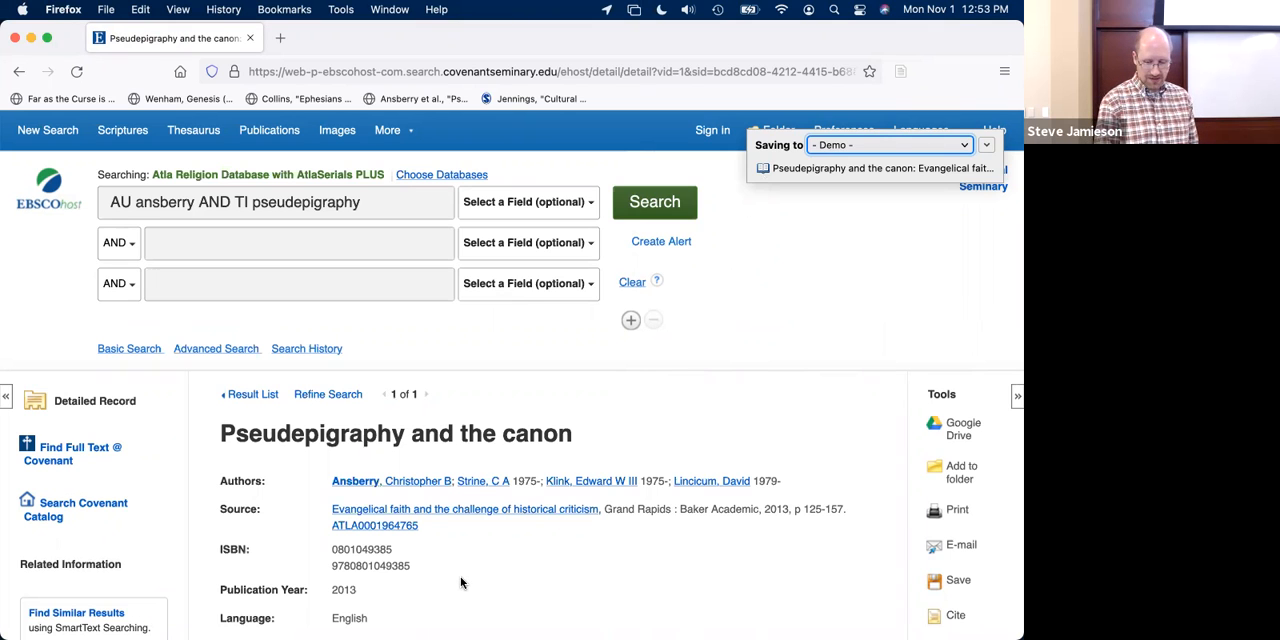
- Switch to Zotero and review the item types available for the "Pseudepigraphy and the canon" item, keeping Book Section
key("super+Tab")
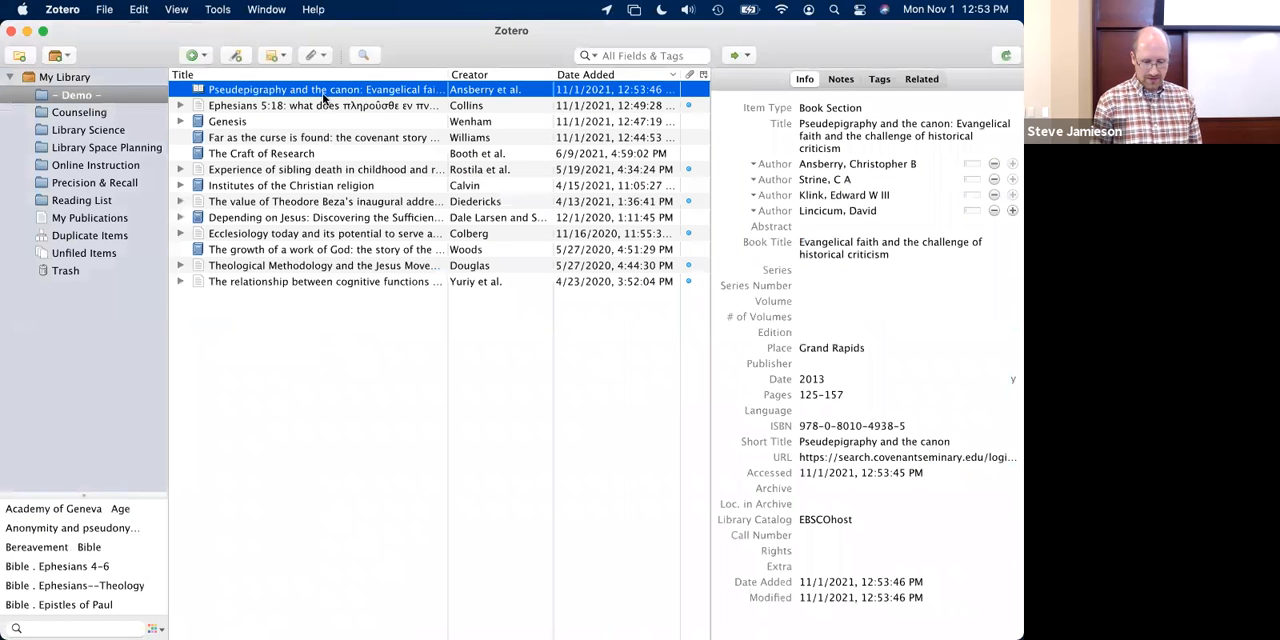
left_click(806, 148)
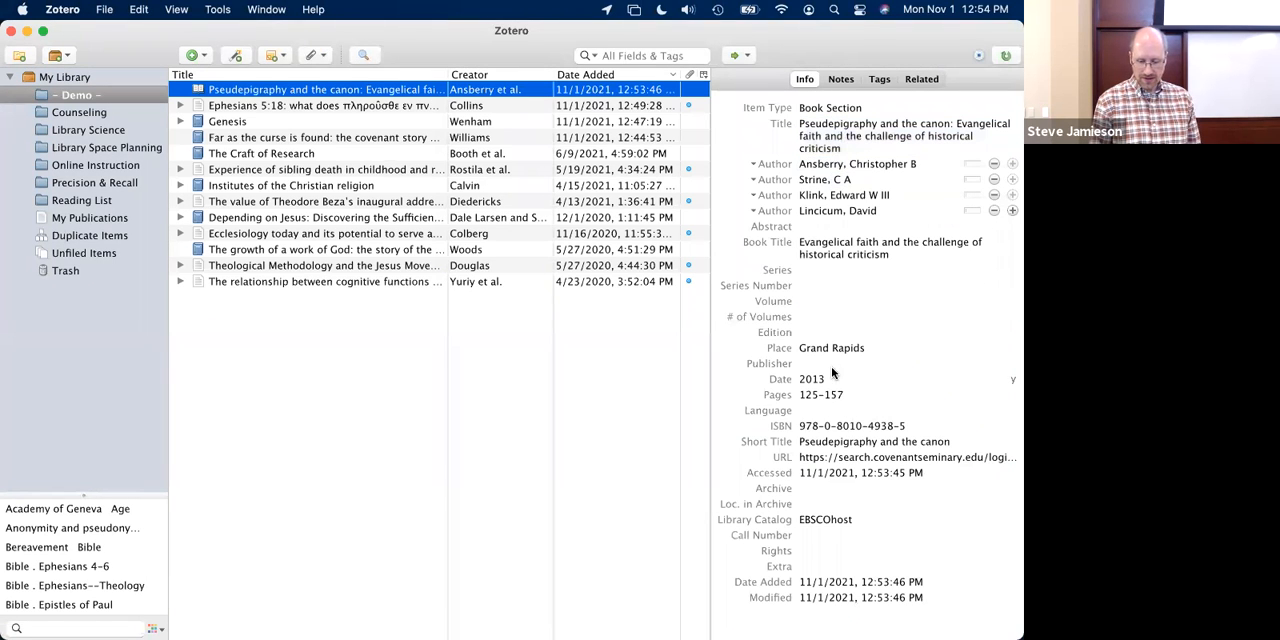
left_click(800, 110)
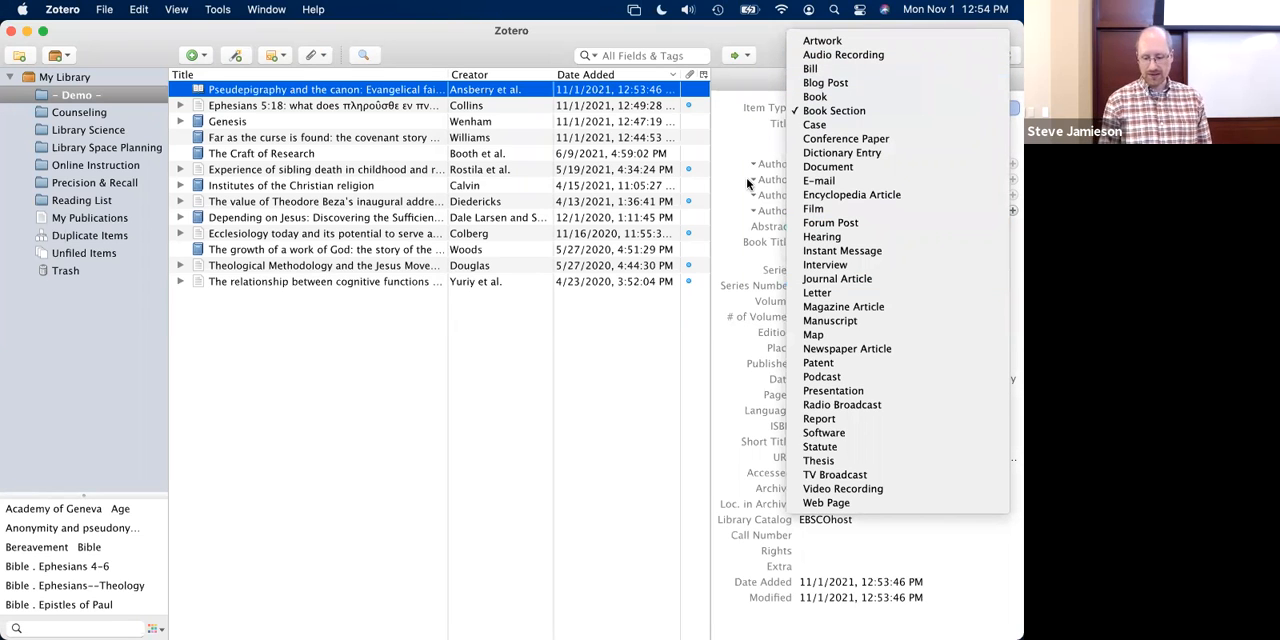
left_click(586, 332)
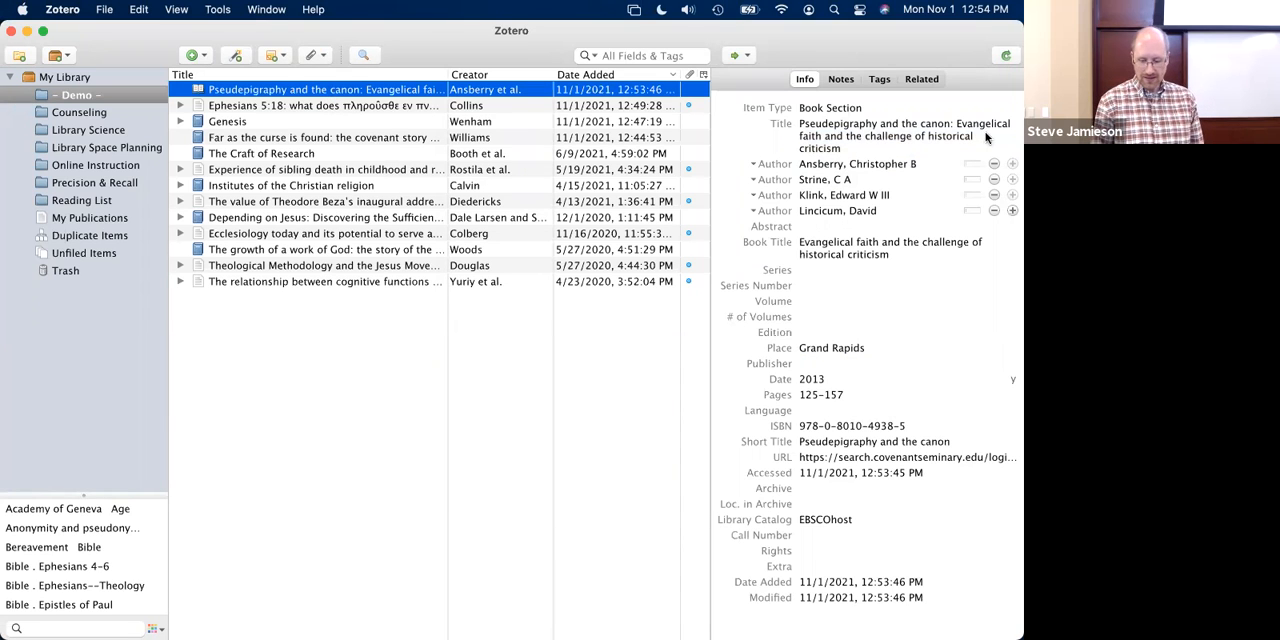
left_click(836, 110)
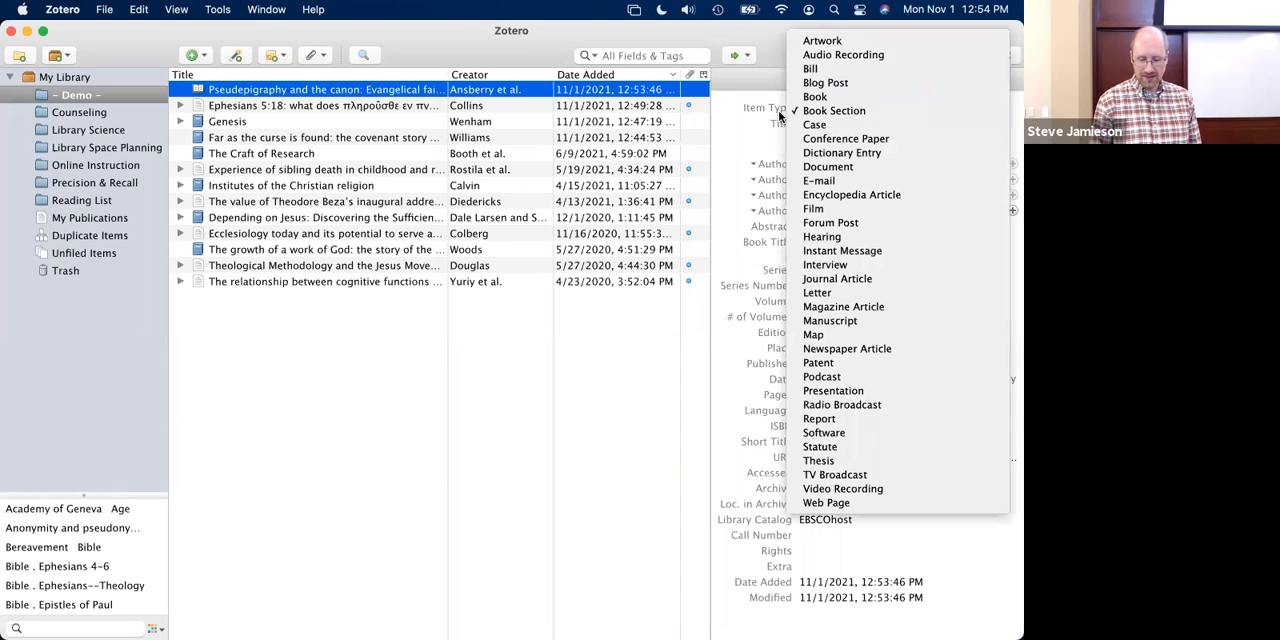
left_click(832, 112)
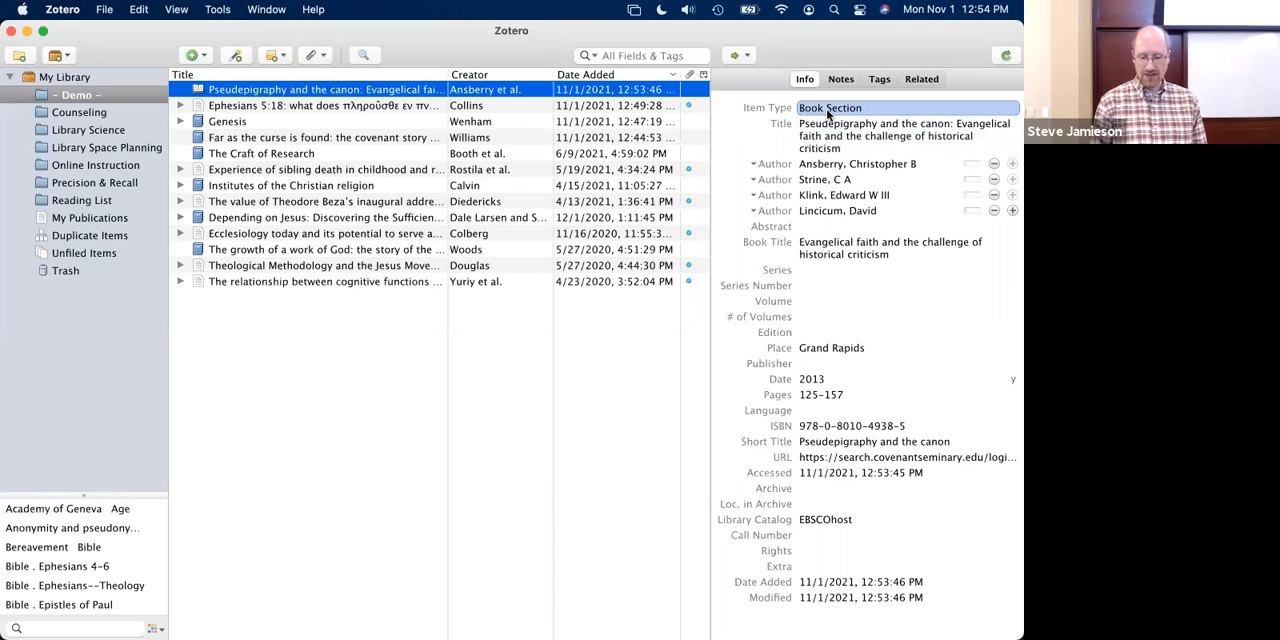
- Add periods after the initials of the first two authors in the "Pseudepigraphy and the canon" book section
left_click(835, 180)
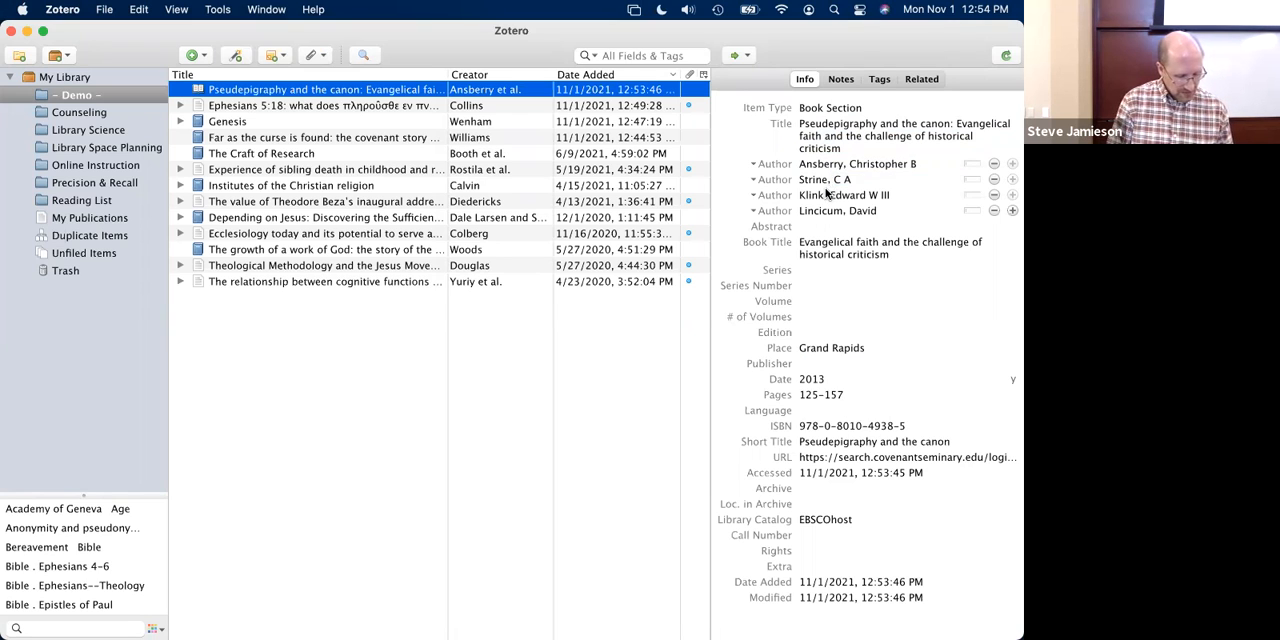
left_click(908, 166)
left_click(918, 163)
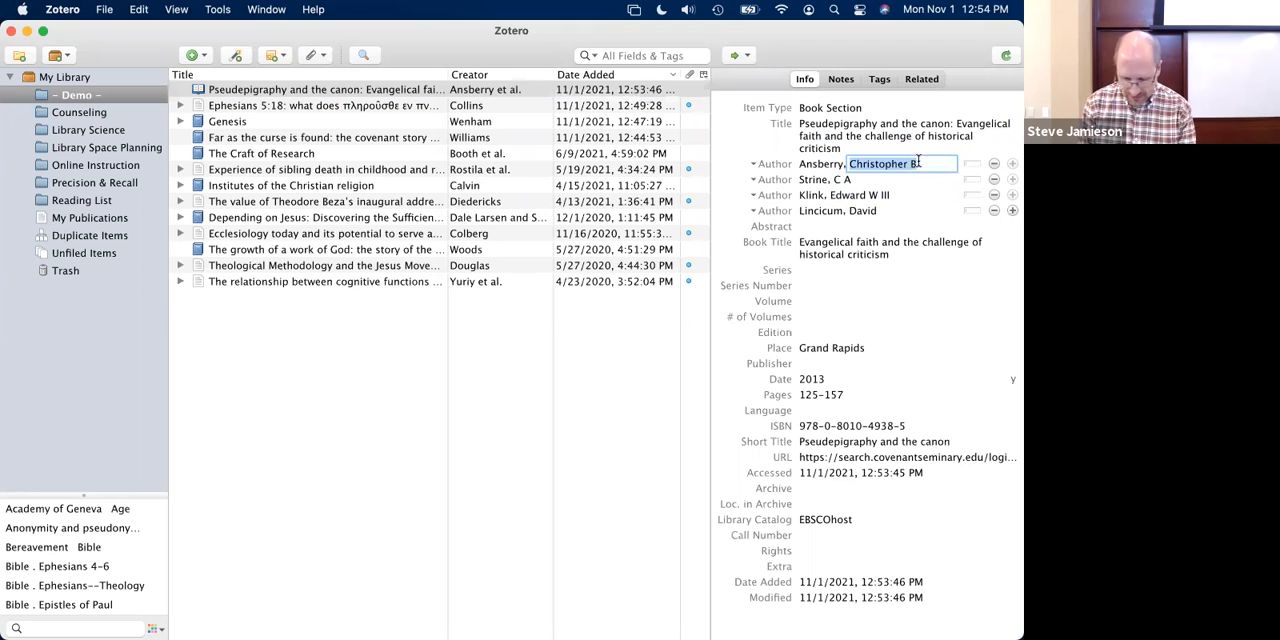
type(".")
left_click(842, 180)
left_click(841, 180)
type(".")
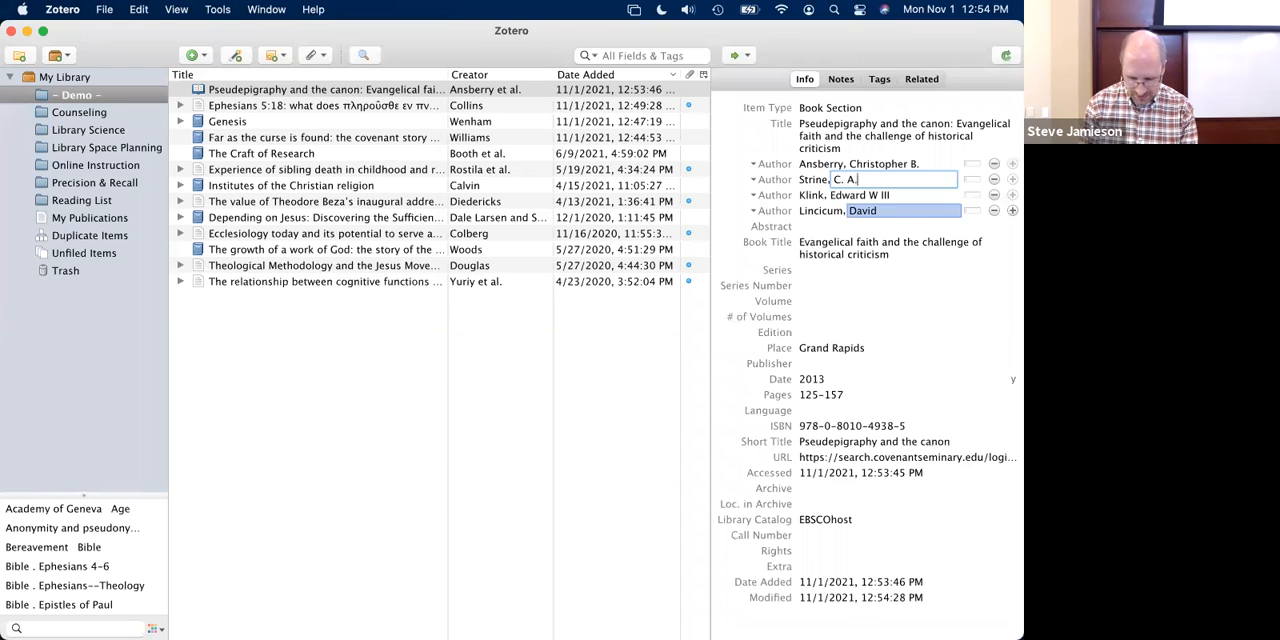
- Insert a period and a comma between the third author's middle initial and the suffix III
left_click(875, 196)
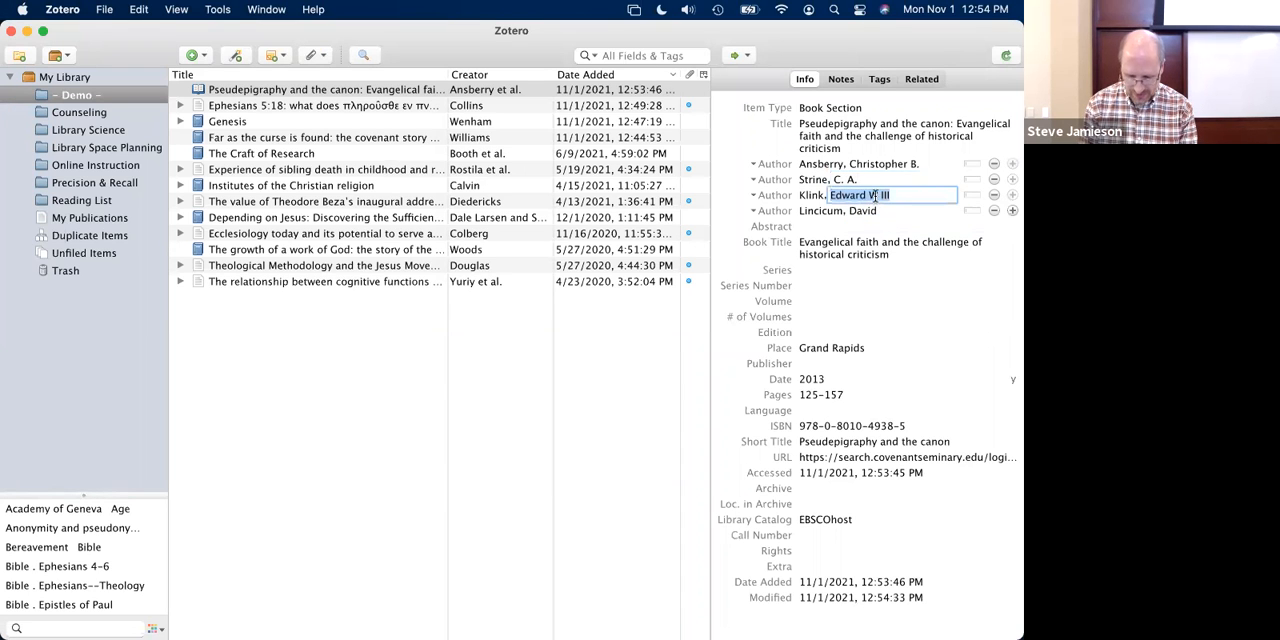
left_click(876, 196)
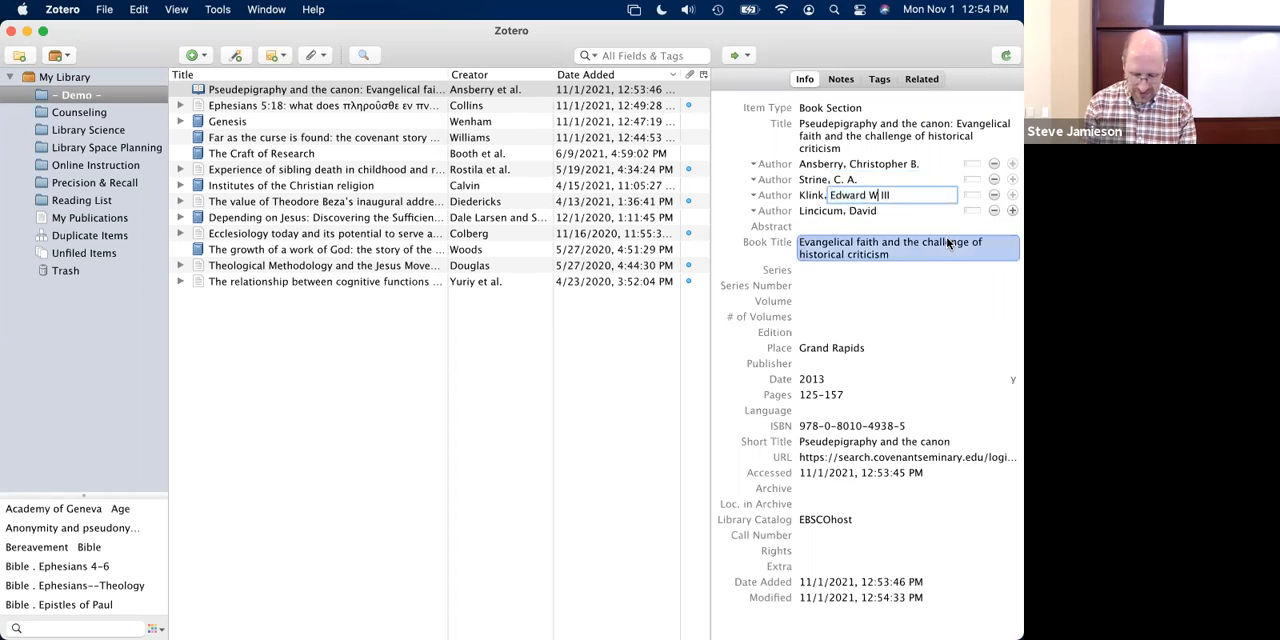
type(".,")
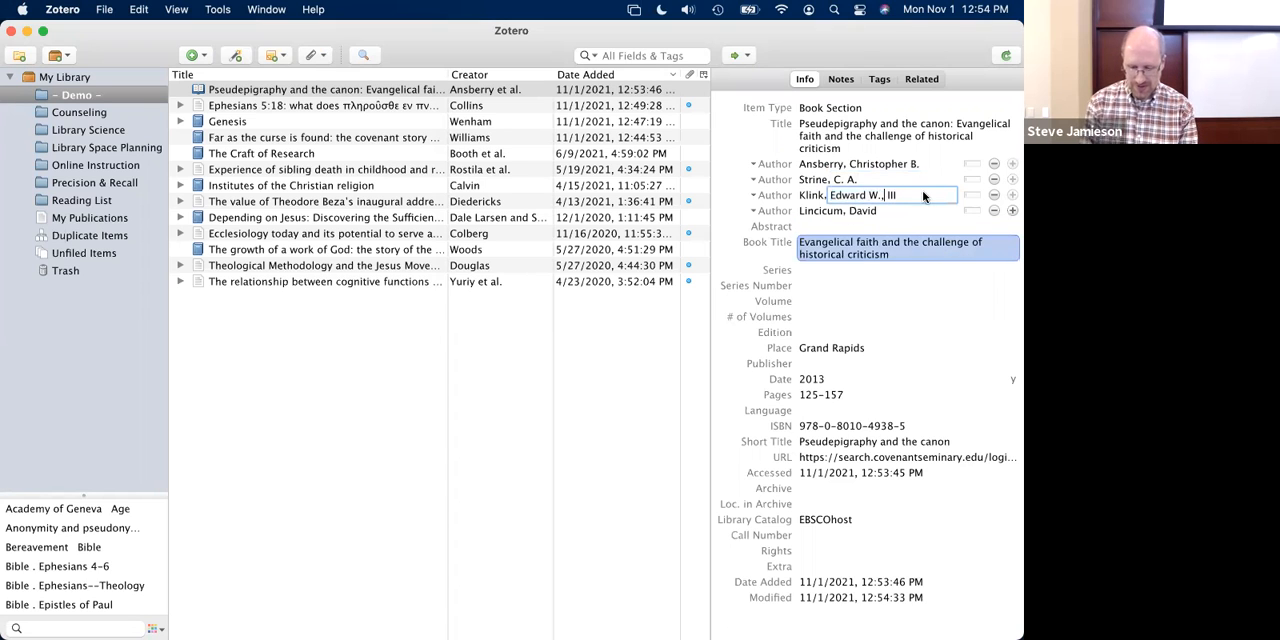
left_click(863, 304)
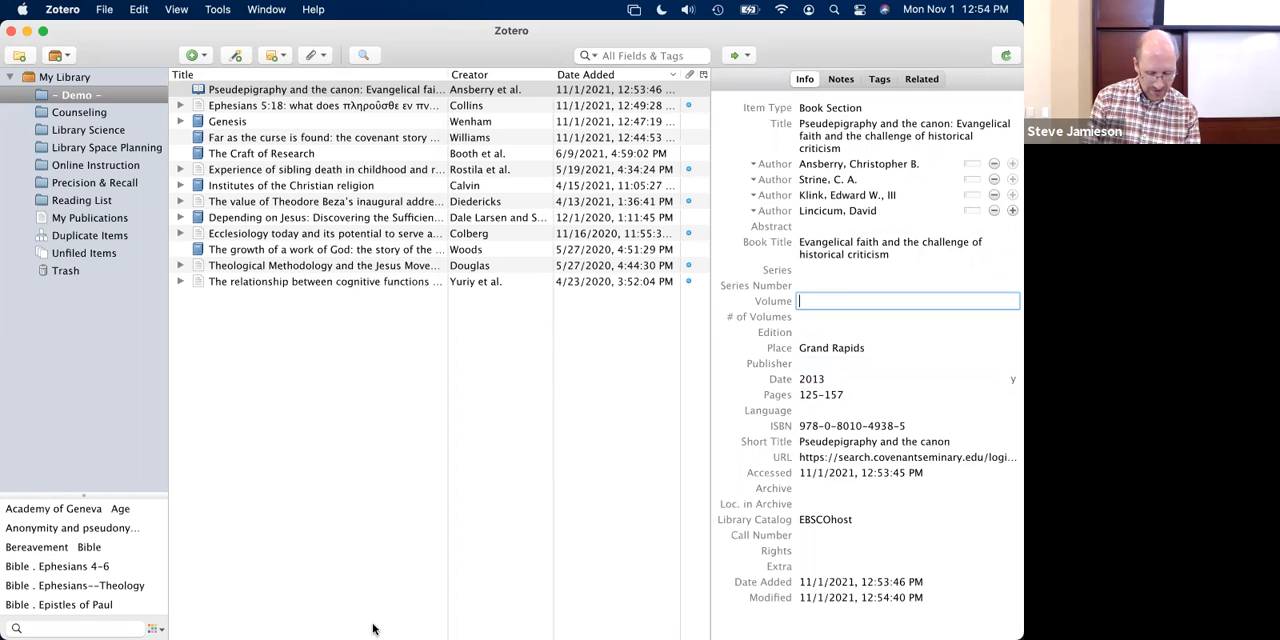
- Switch to Firefox, look up the essay's parent book in the Covenant catalog, and save the print copy's record to the - Demo - collection
key("super+Tab")
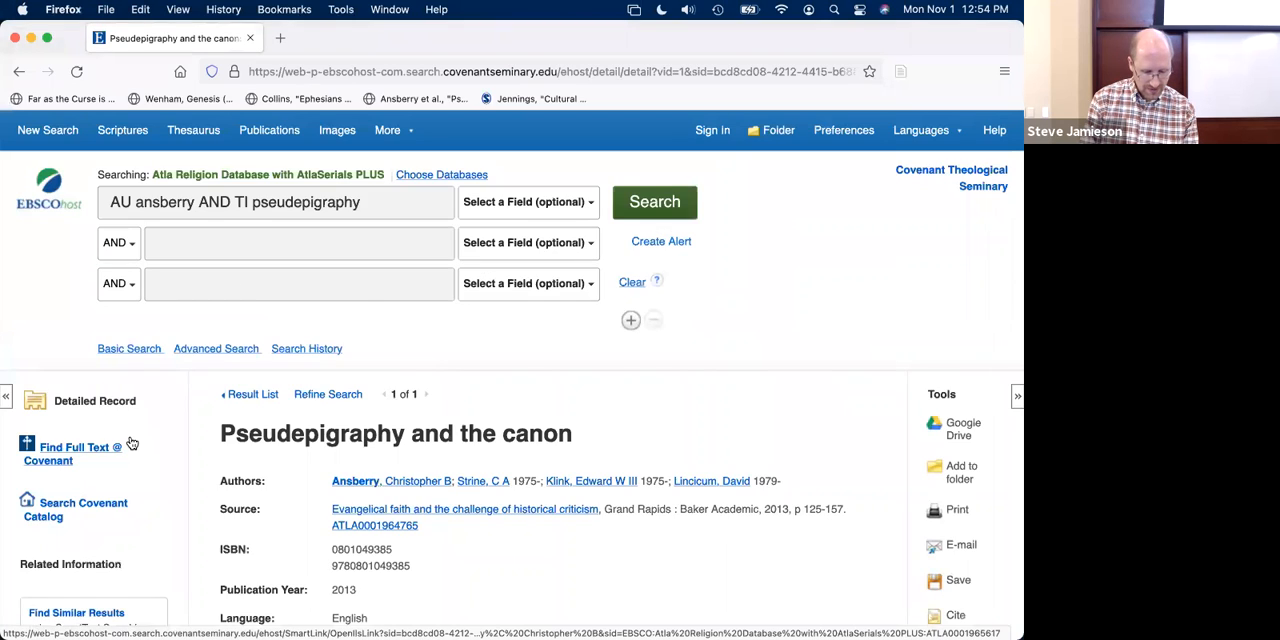
scroll(131, 443, "down", 5)
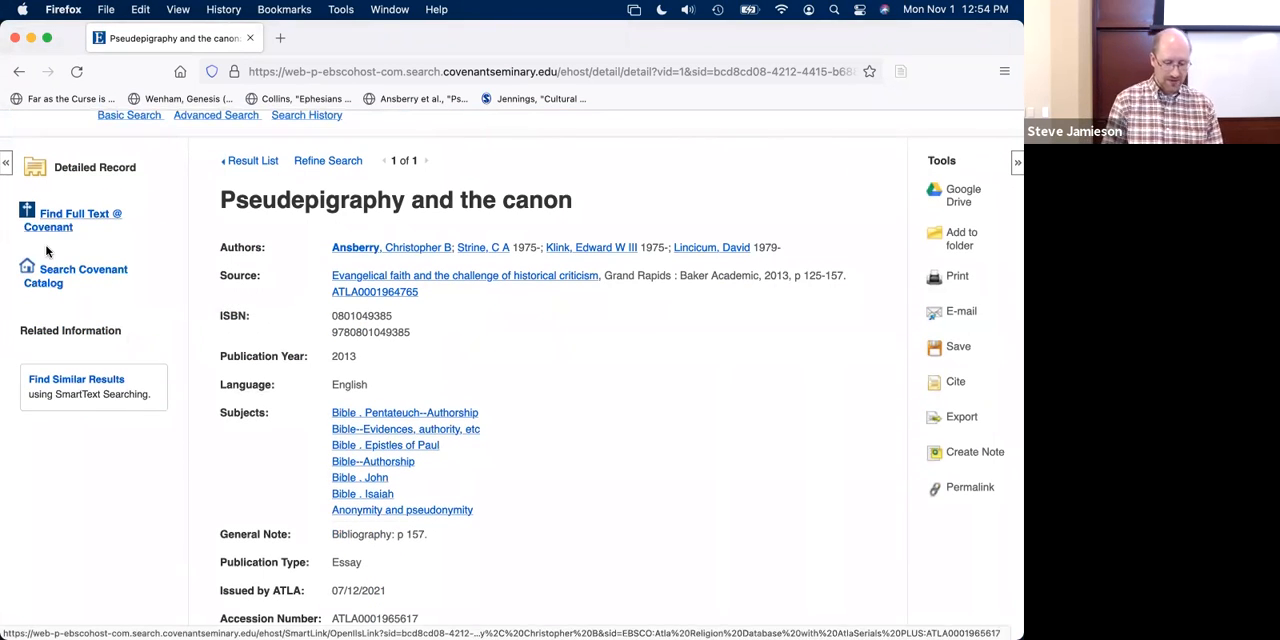
left_click(57, 283)
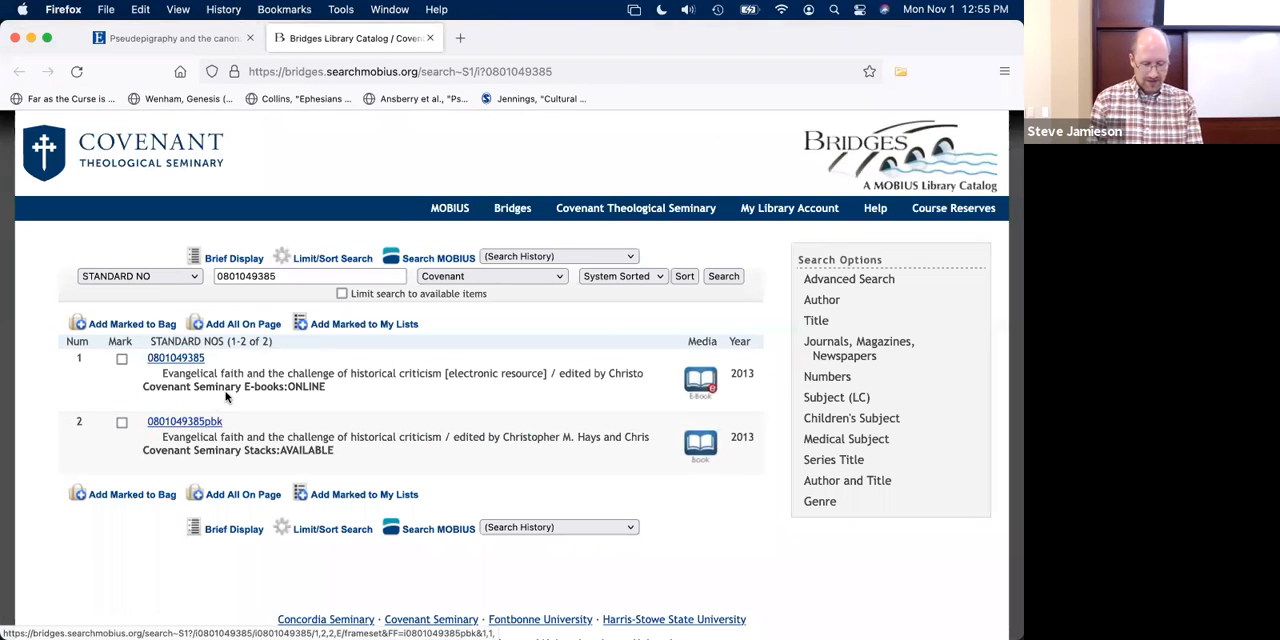
left_click(185, 422)
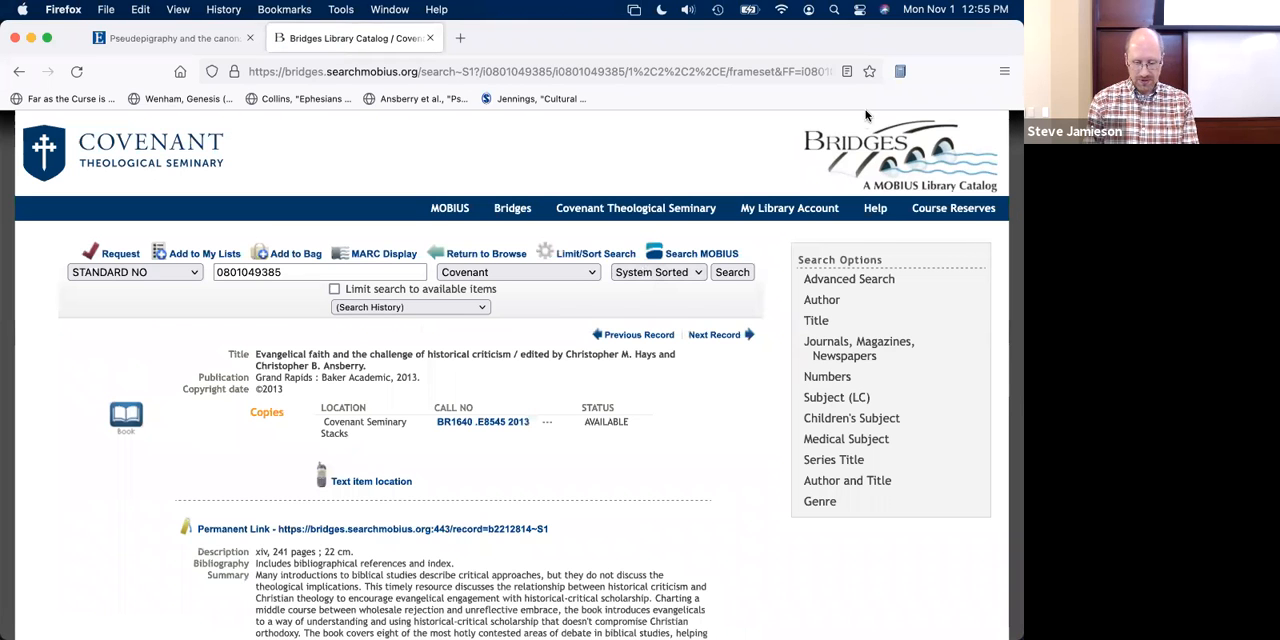
left_click(900, 72)
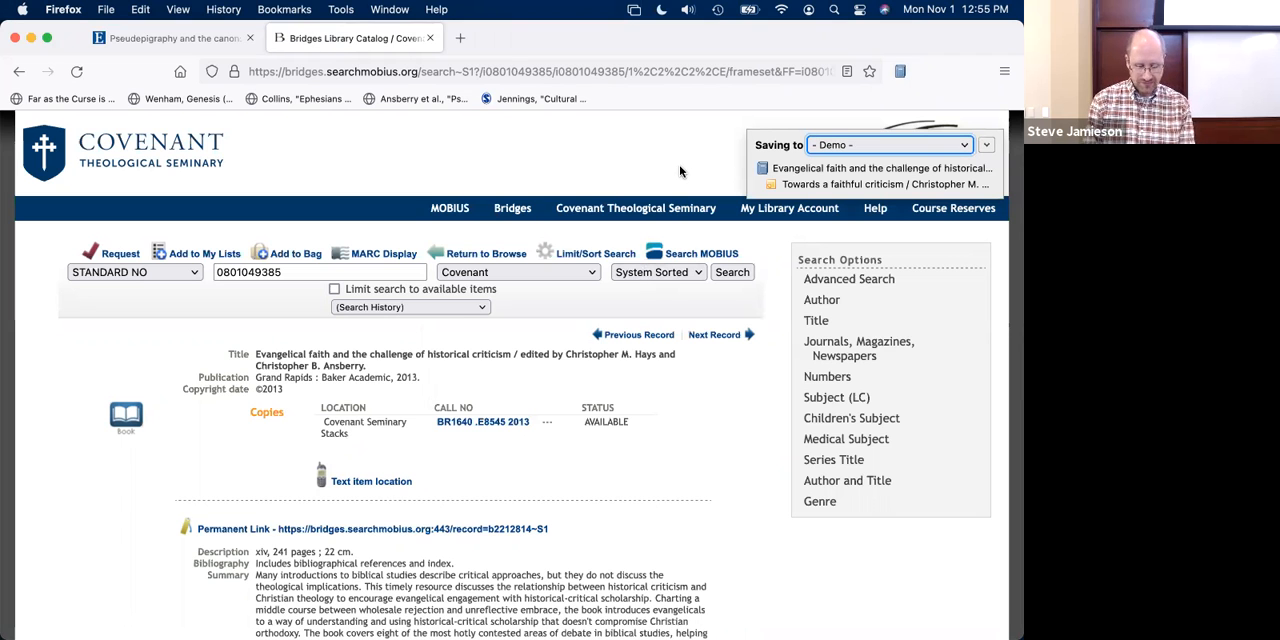
- In Zotero, copy the publisher "Baker Academic" from the new book item into the "Pseudepigraphy and the canon" book section
key("super+Tab")
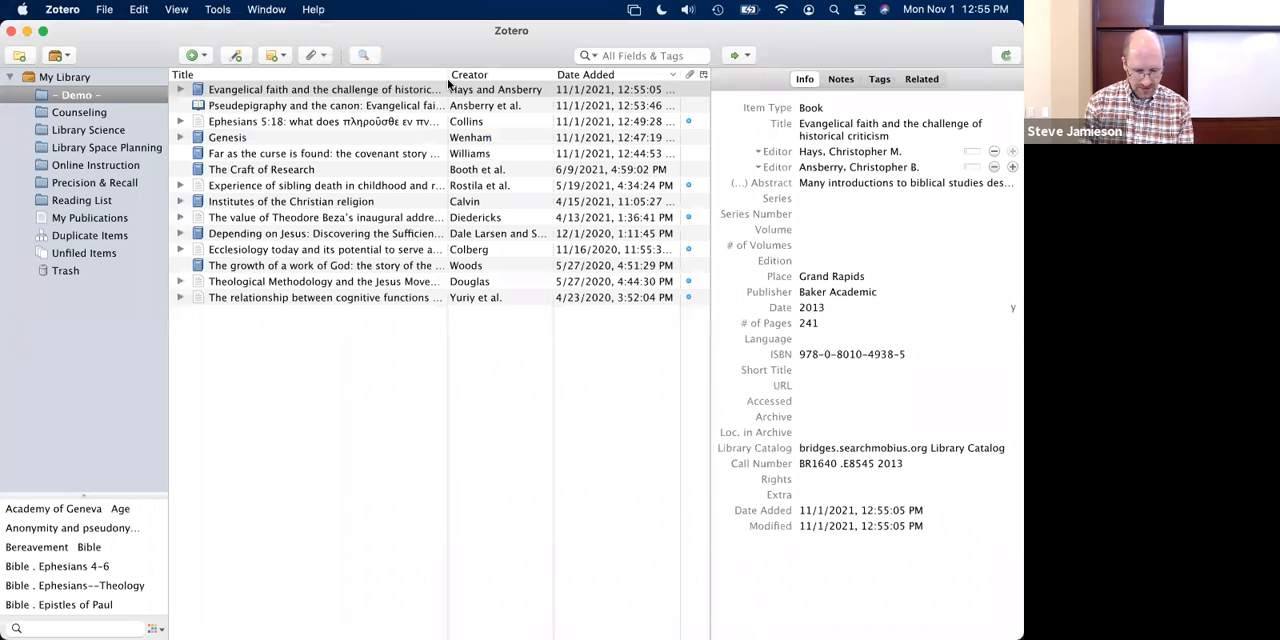
left_click(847, 292)
key("super+c")
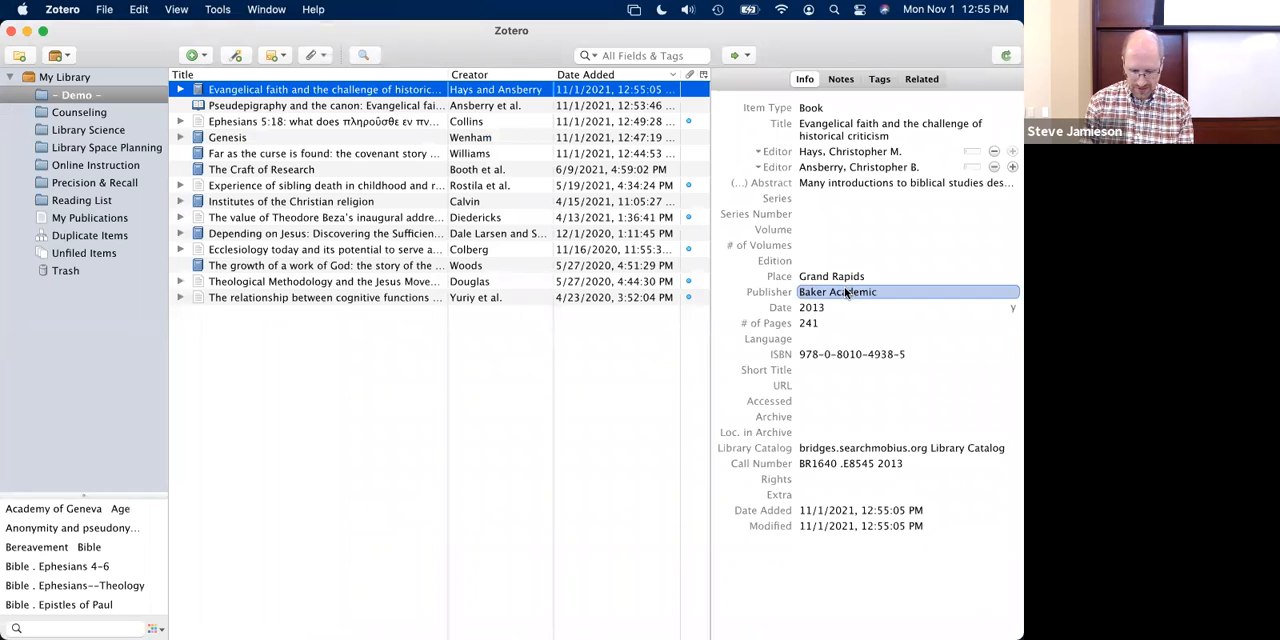
left_click(333, 106)
left_click(819, 363)
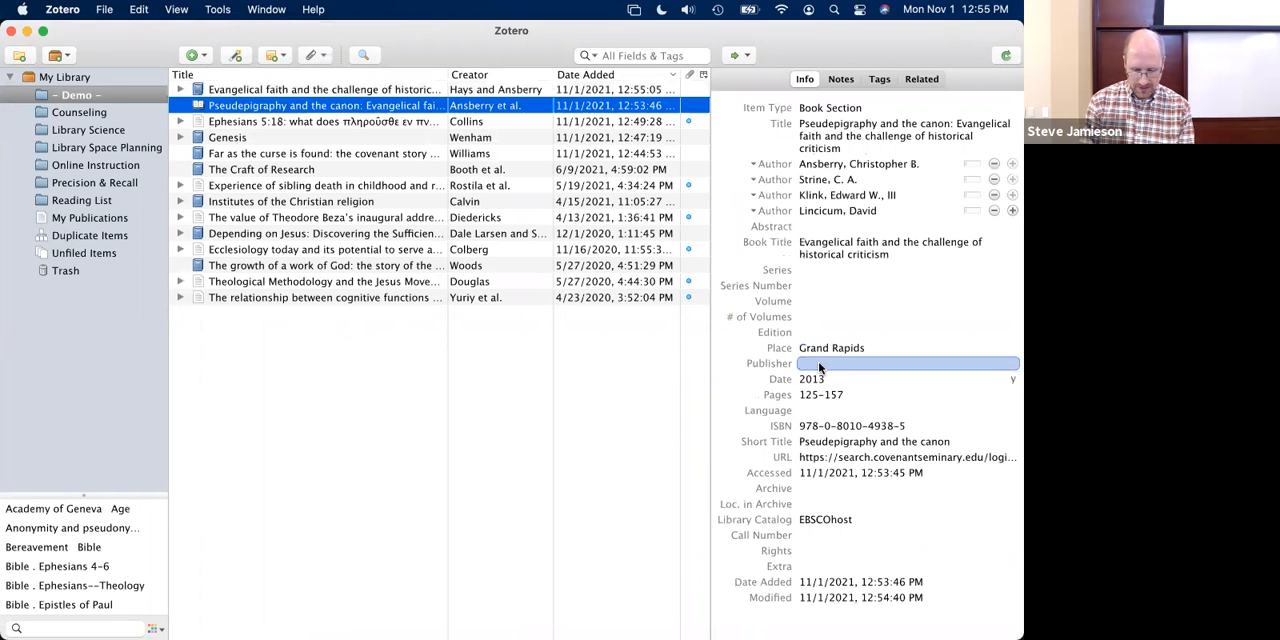
key("super+v")
- Set the place of publication of the book section to "Grand Rapids, MI"
left_click(887, 347)
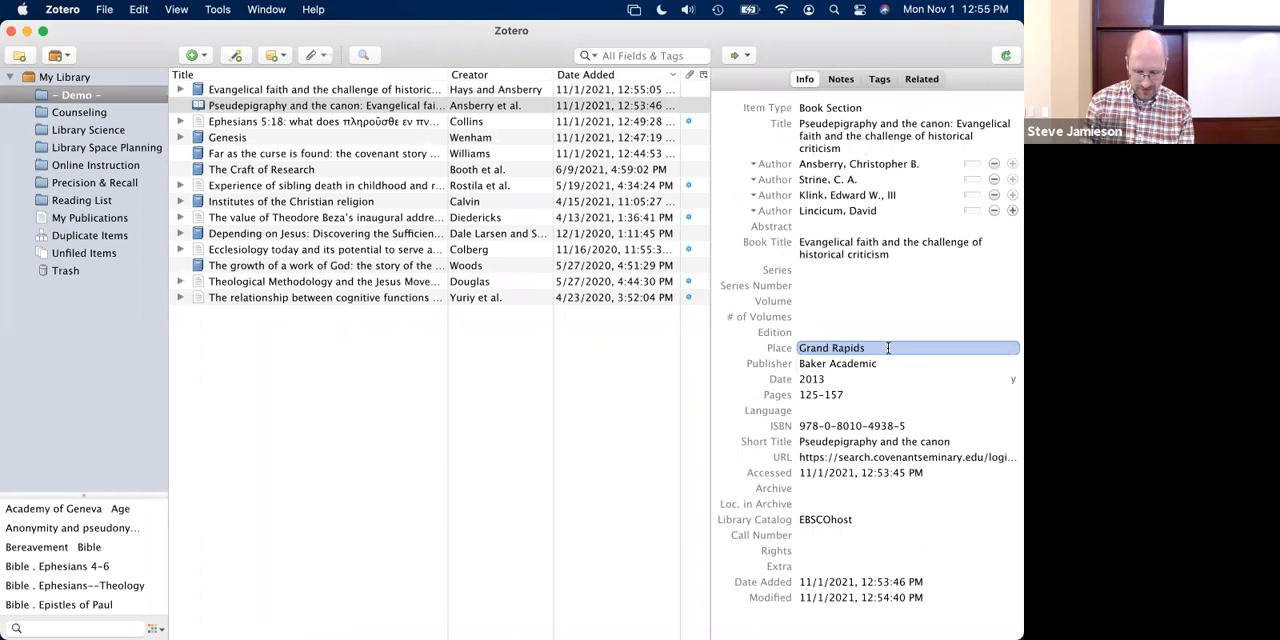
left_click(880, 345)
type(",")
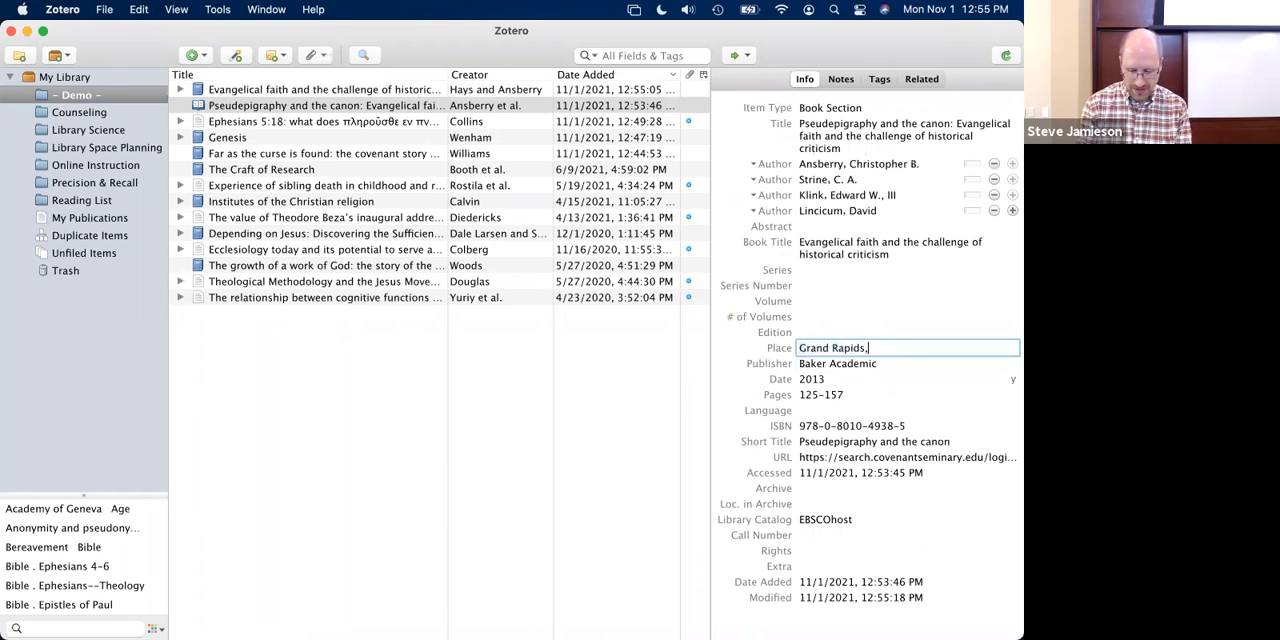
type(" MI")
left_click(731, 348)
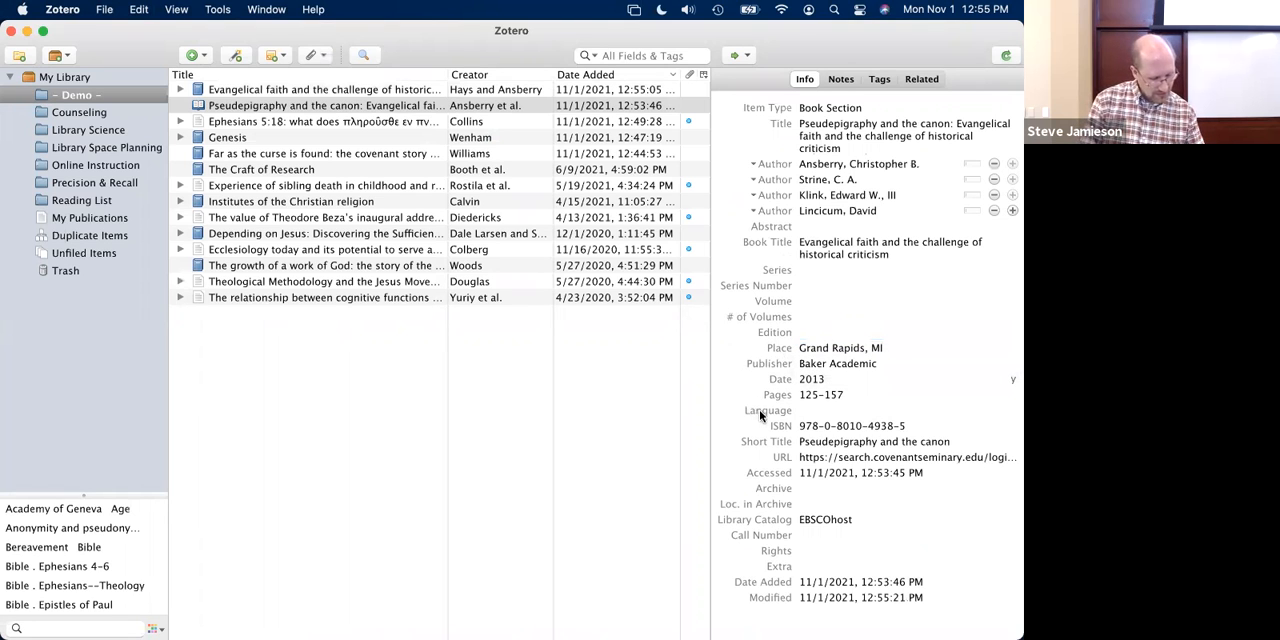
- Check the two editors listed in the "Evangelical faith and the challenge of historical criticism" book item, and return to the book section item
left_click(383, 91)
left_click(816, 163)
left_click(812, 152)
left_click(838, 152)
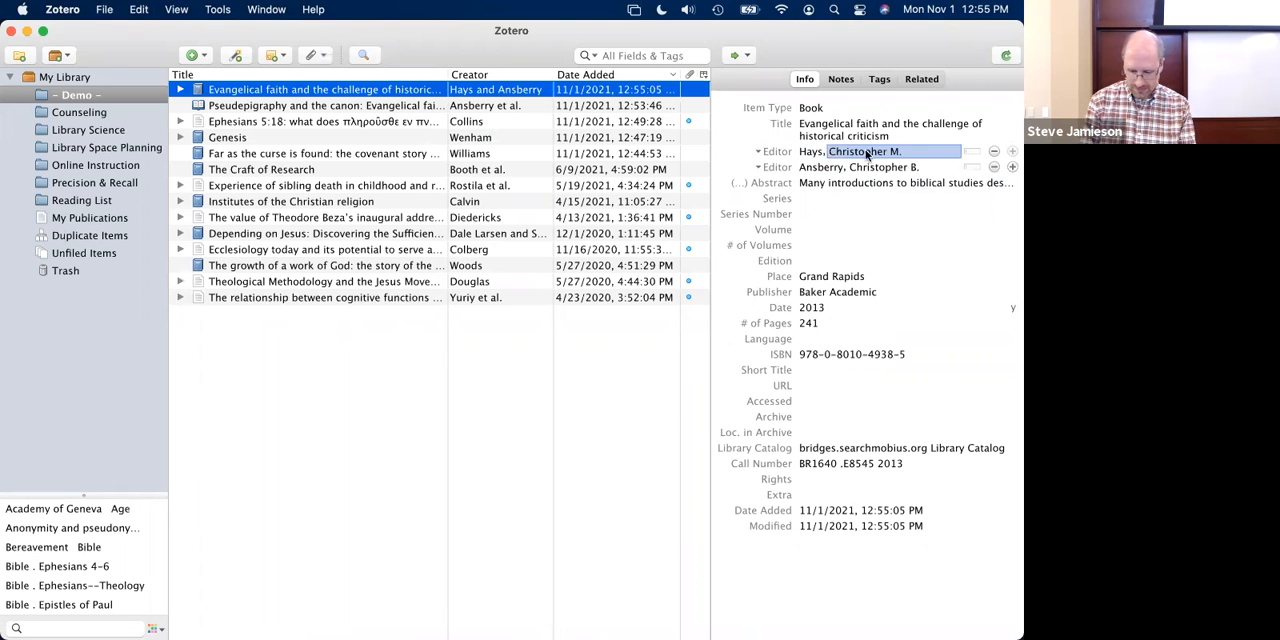
left_click(357, 107)
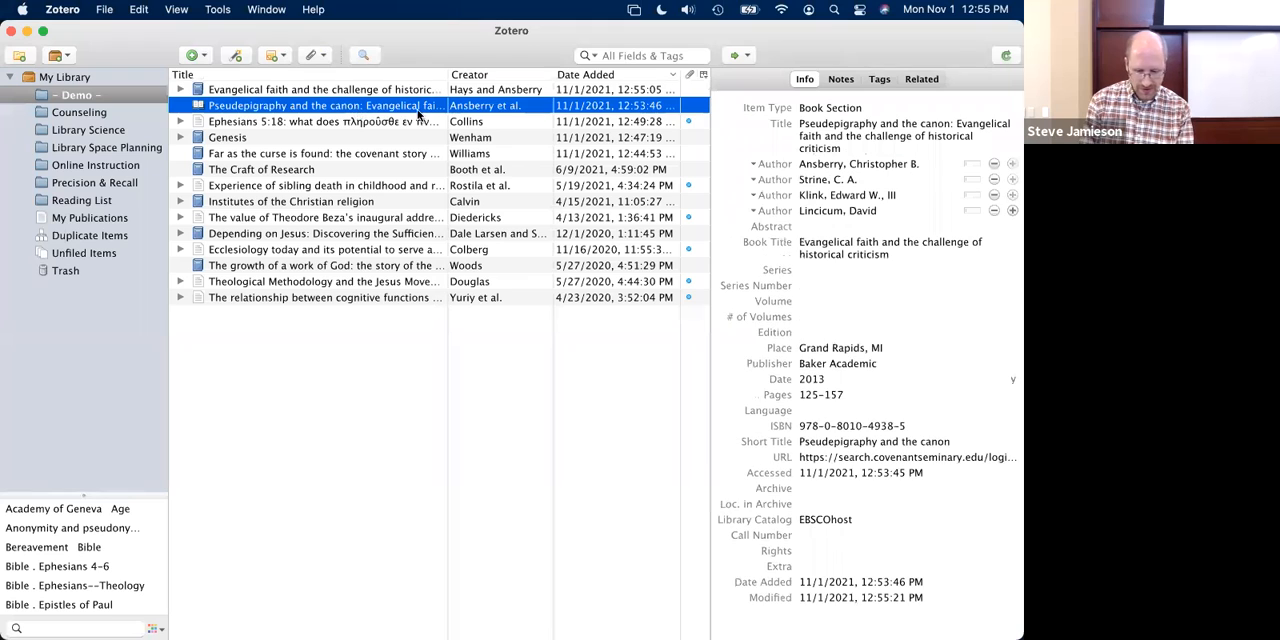
- Add an Editor entry to the "Pseudepigraphy and the canon" book section and fill in the full name of the parent book's first editor
left_click(1012, 210)
left_click(773, 227)
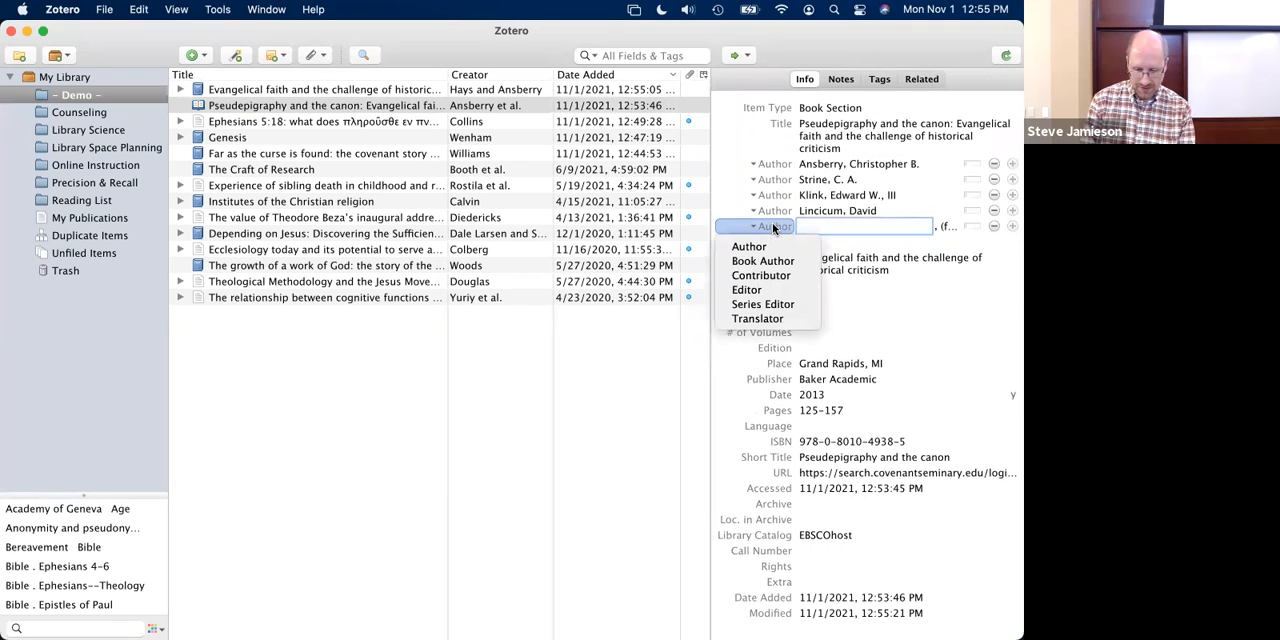
left_click(760, 289)
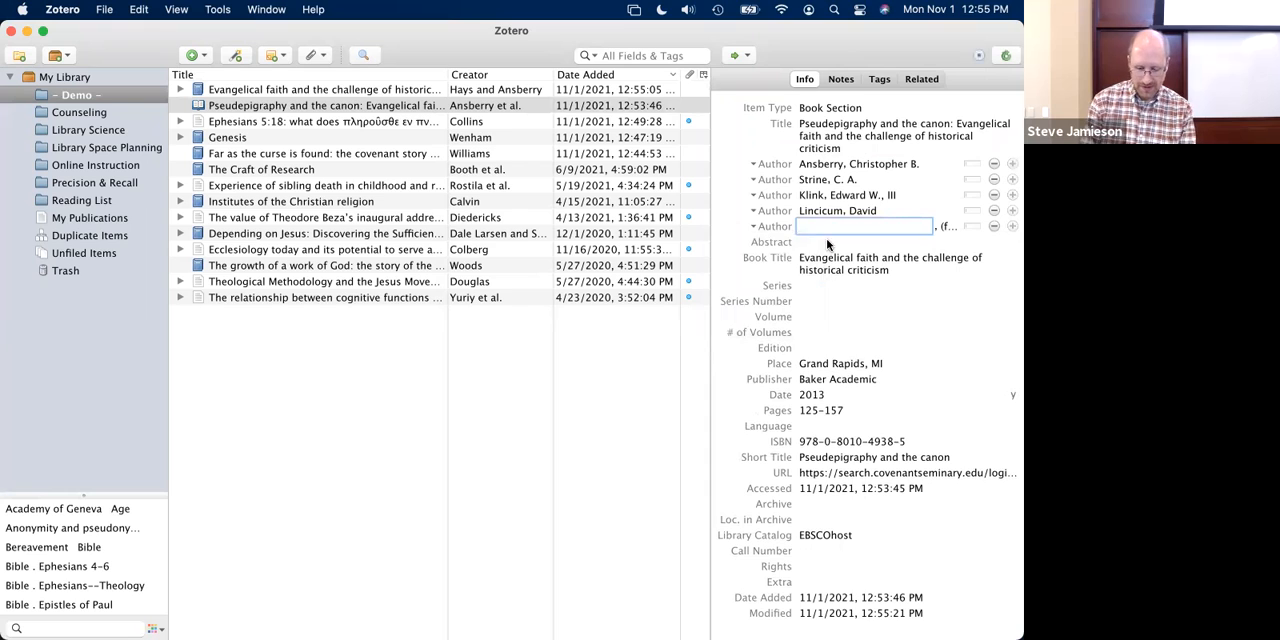
type("Hays")
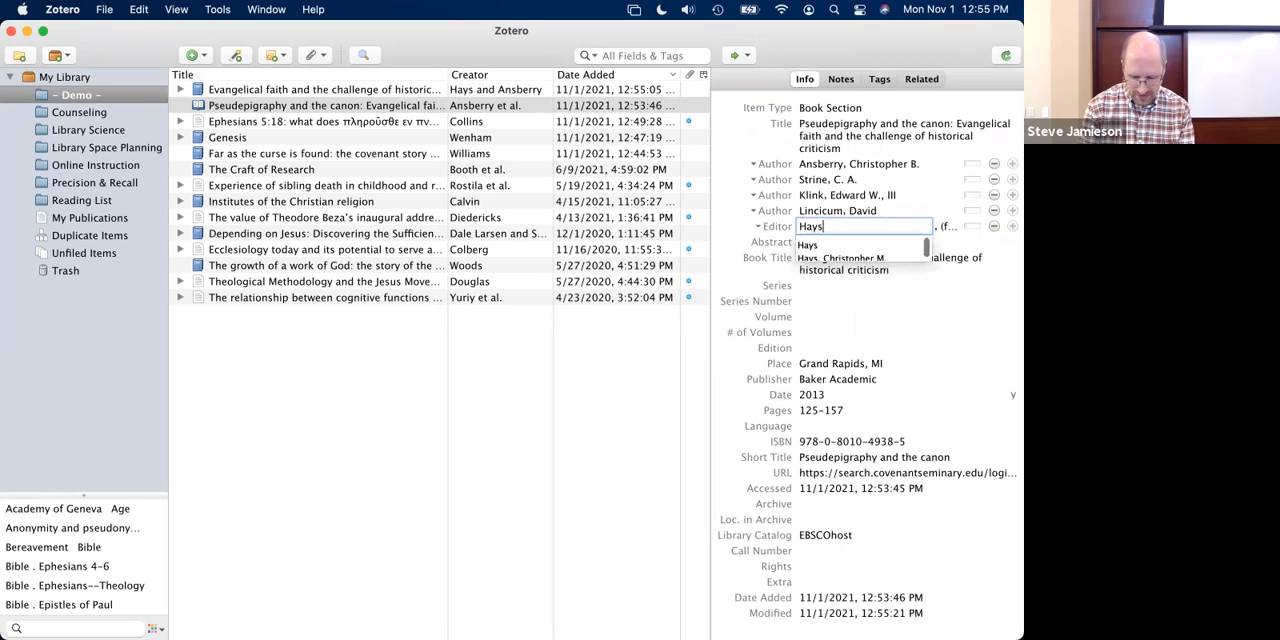
key("Down")
key("Down")
key("Tab")
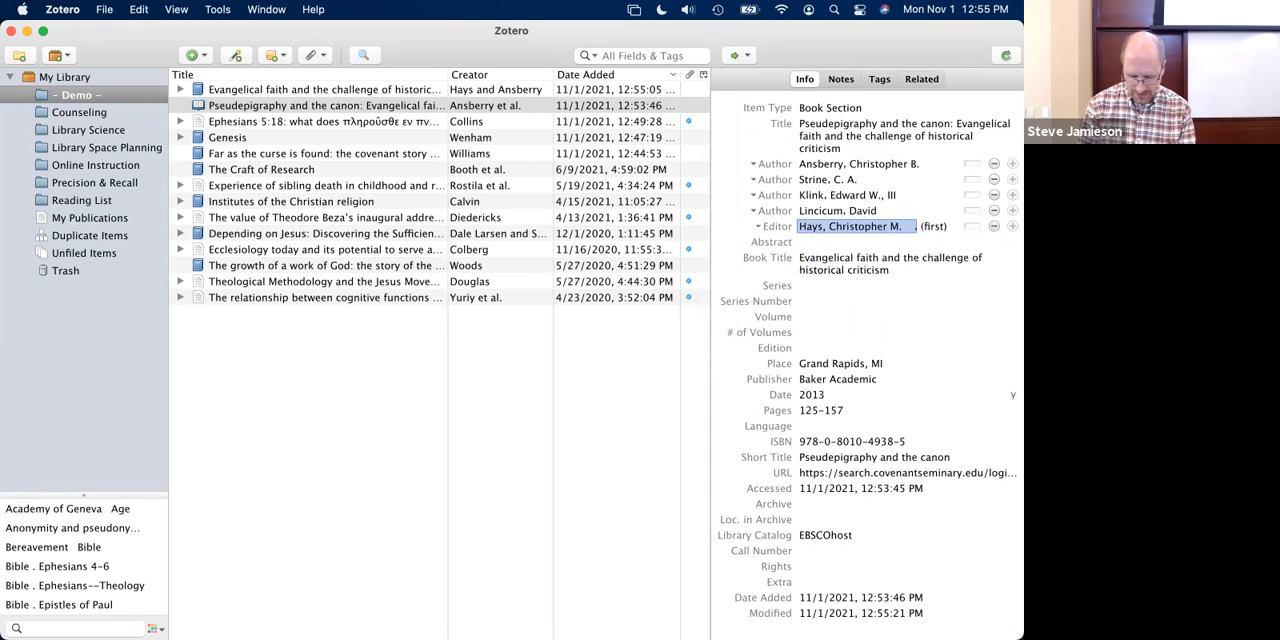
- Switch the new editor entry to separate name fields and enter the editor's last name and first name with middle initial
left_click(856, 224)
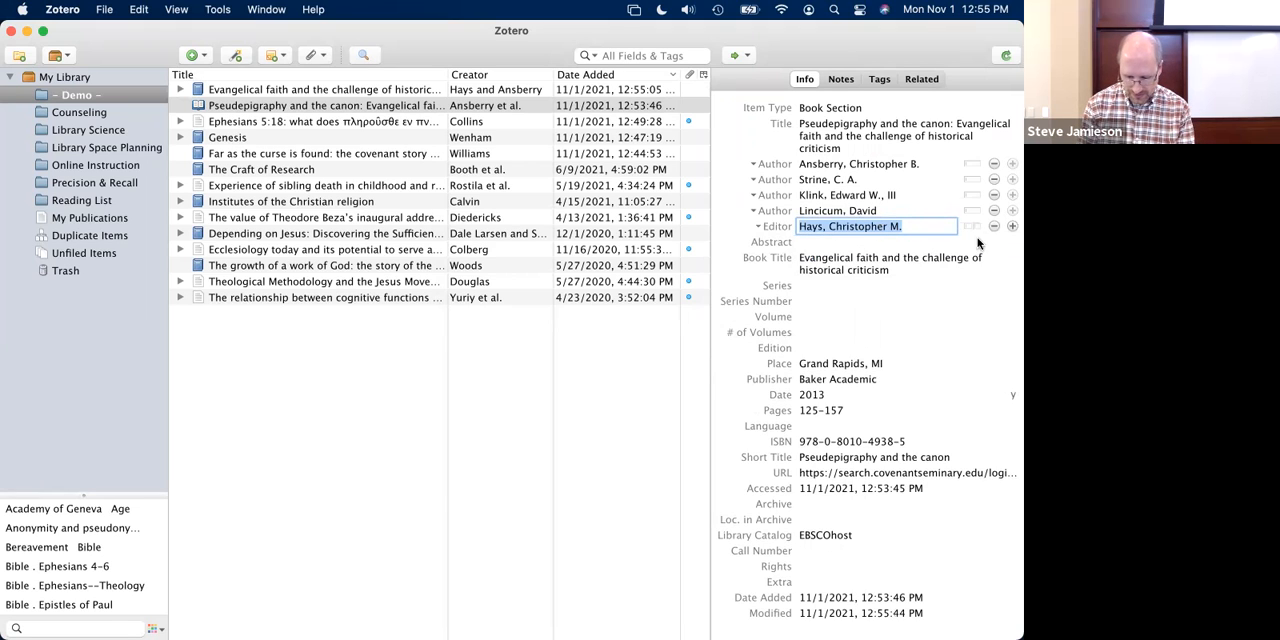
left_click(971, 226)
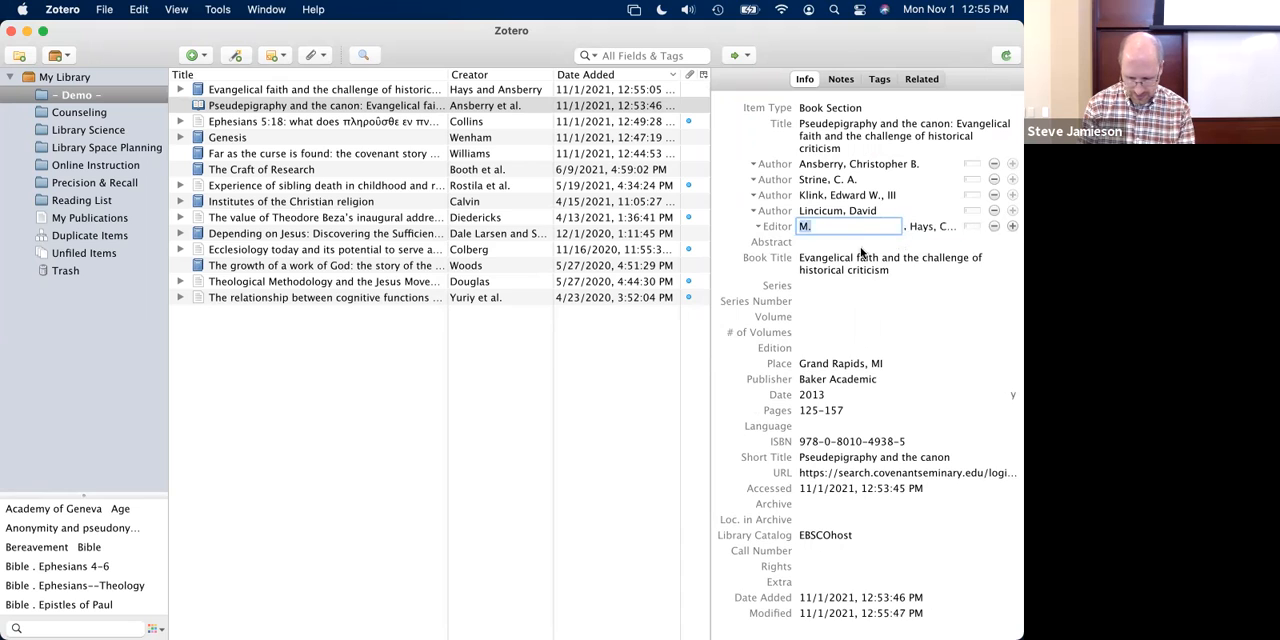
type("Hays")
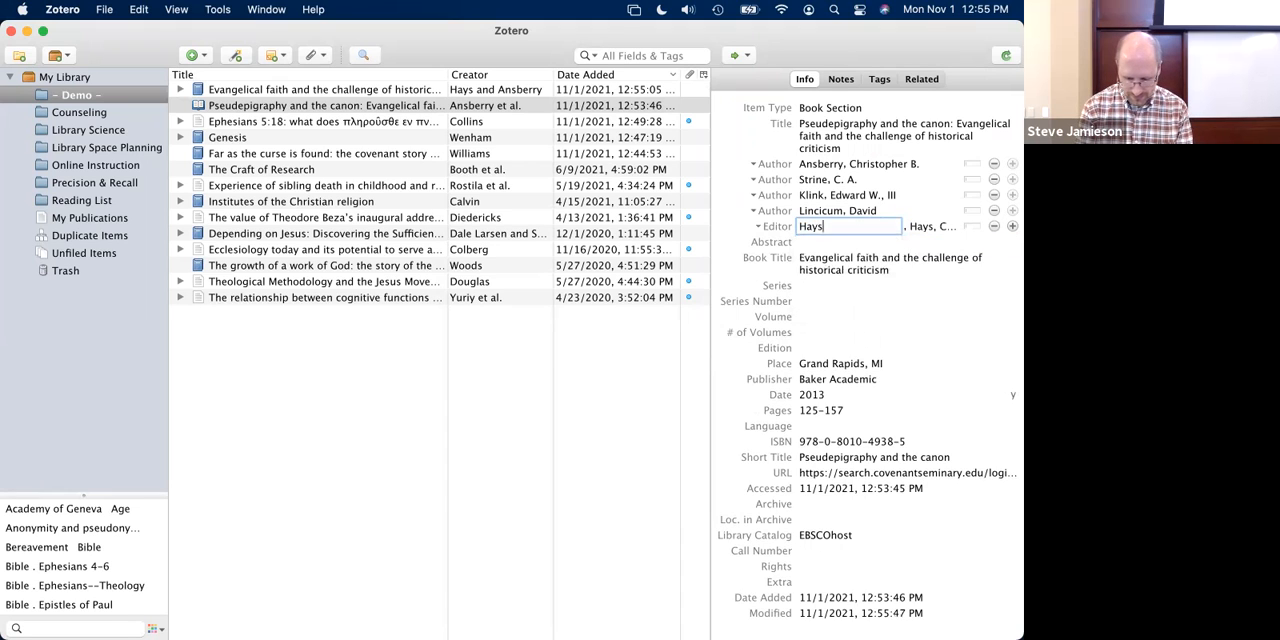
key("Tab")
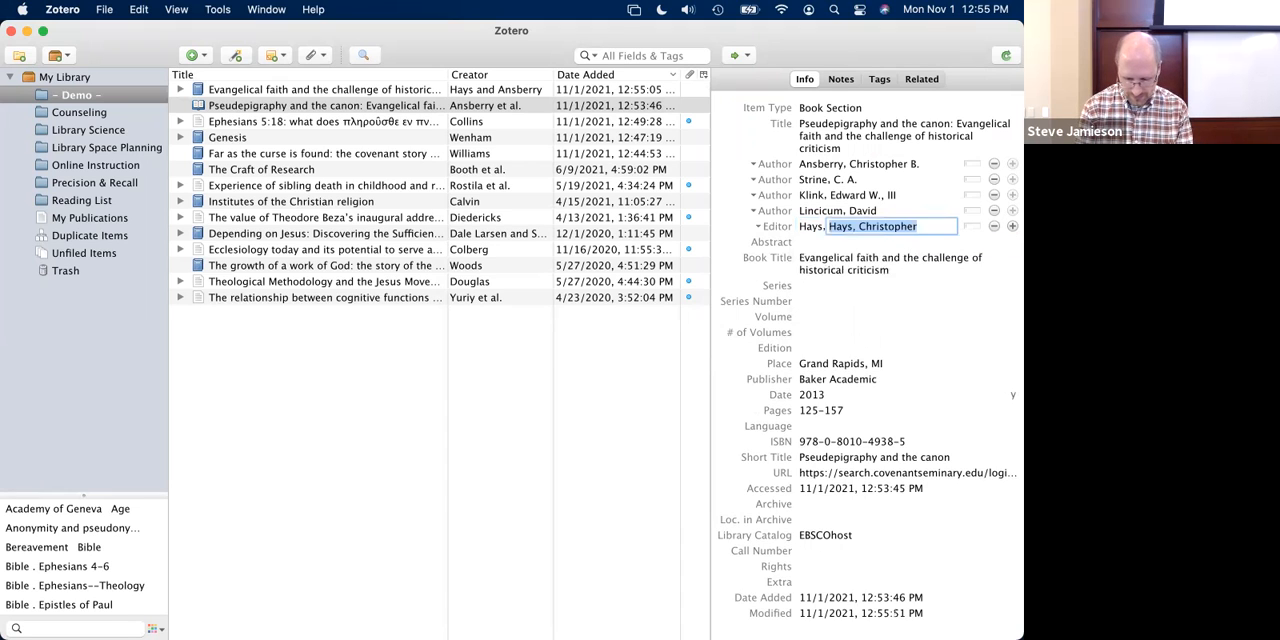
type("Ch")
key("Down")
key("Down")
key("Down")
key("Down")
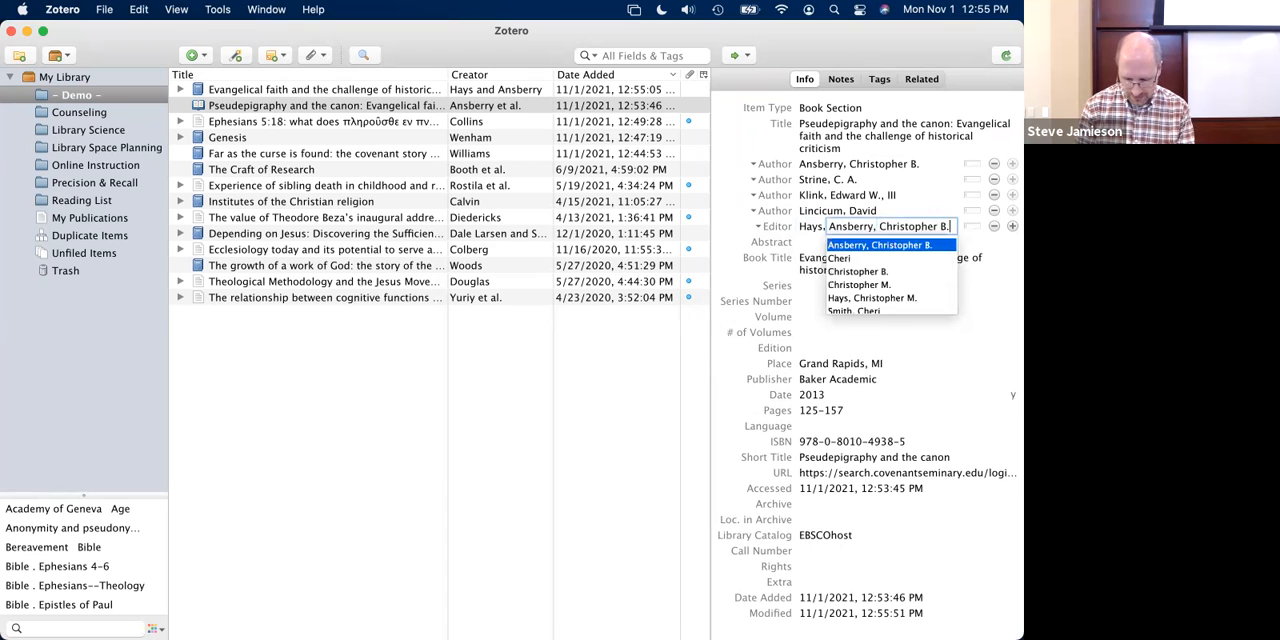
key("Return")
key("Tab")
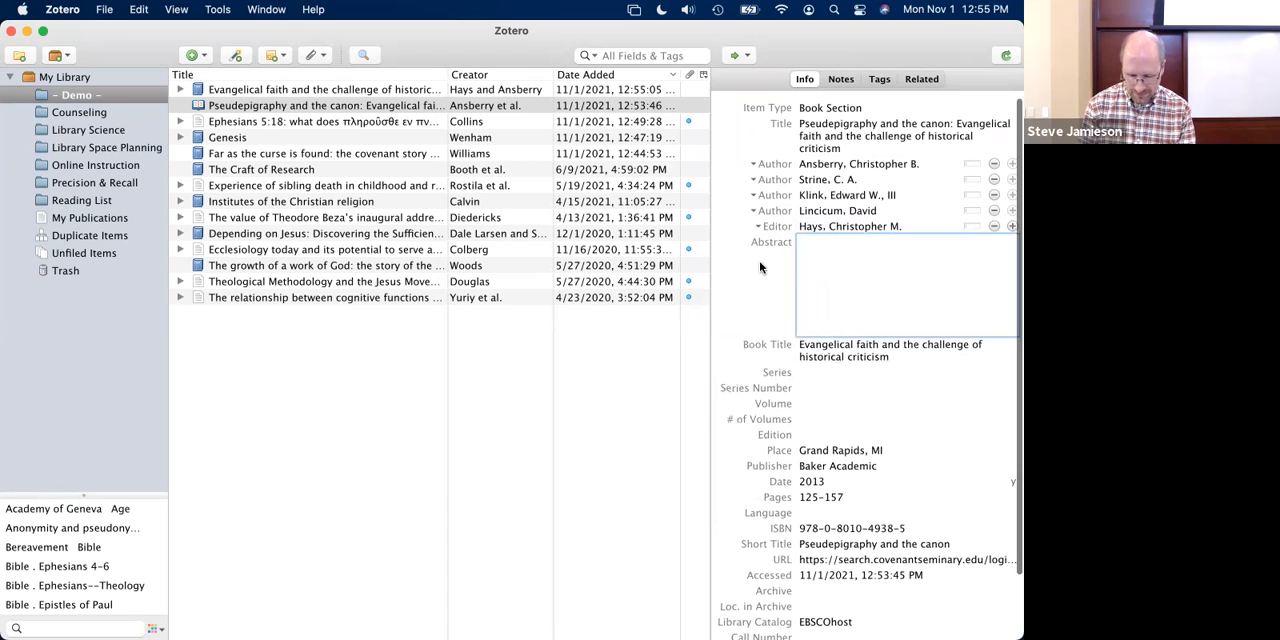
left_click(761, 270)
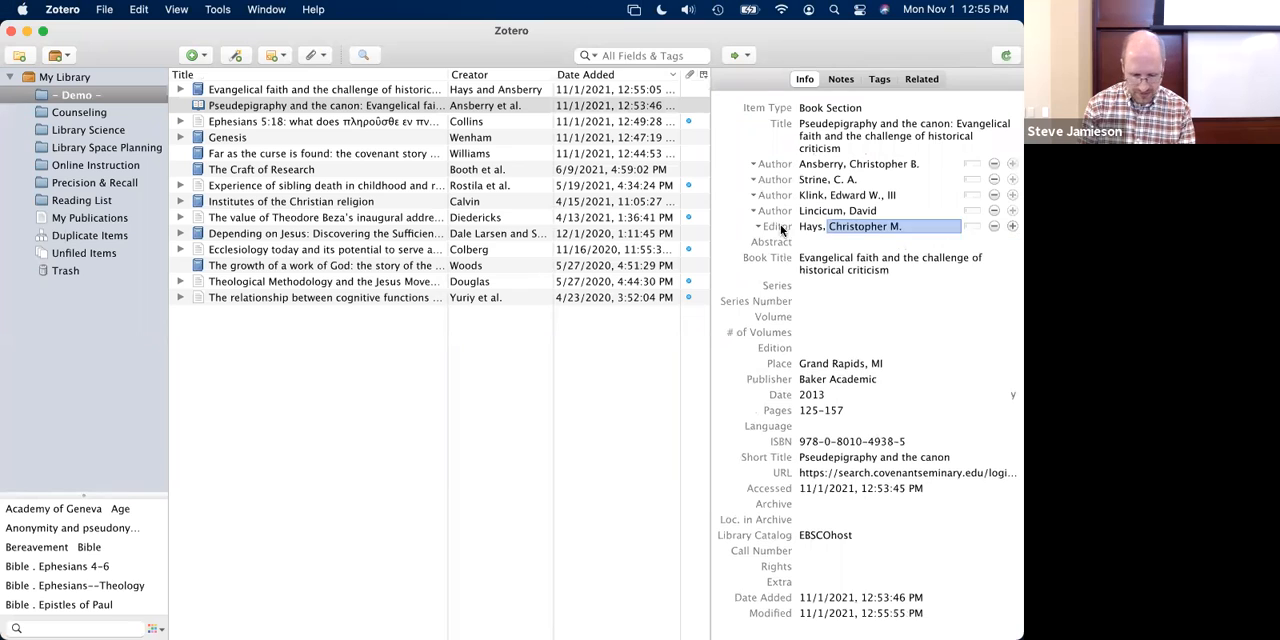
- Check the editors on the parent book item, and add its second editor's last and first names to the book section
left_click(369, 90)
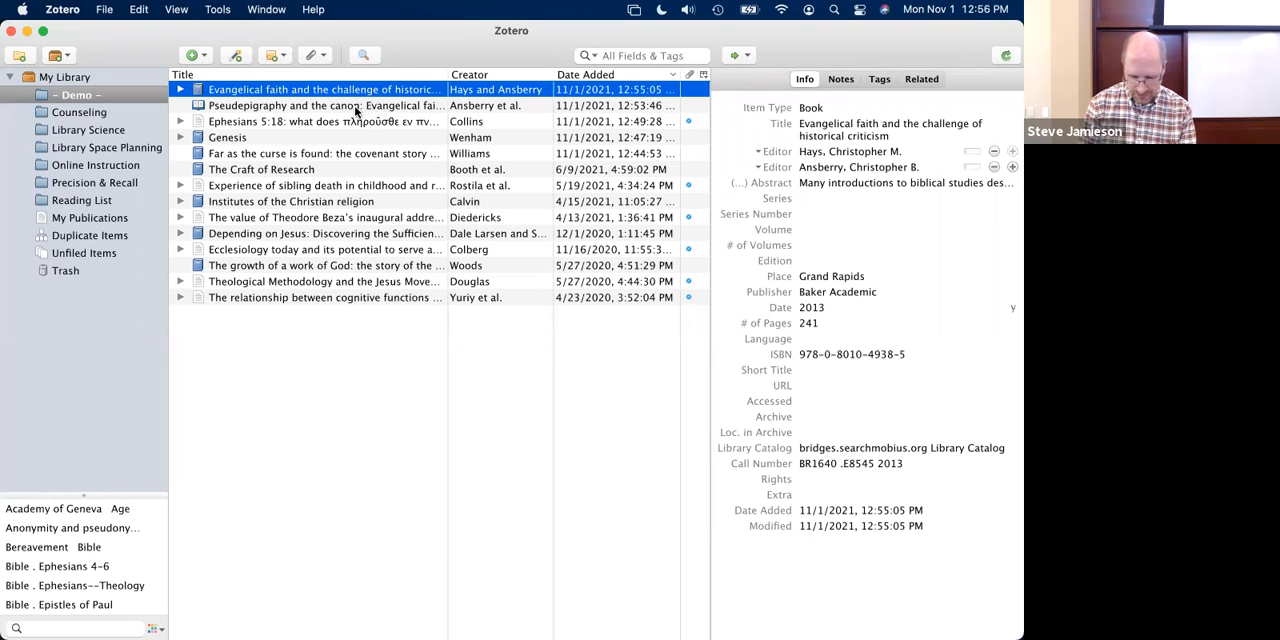
left_click(356, 106)
left_click(1012, 226)
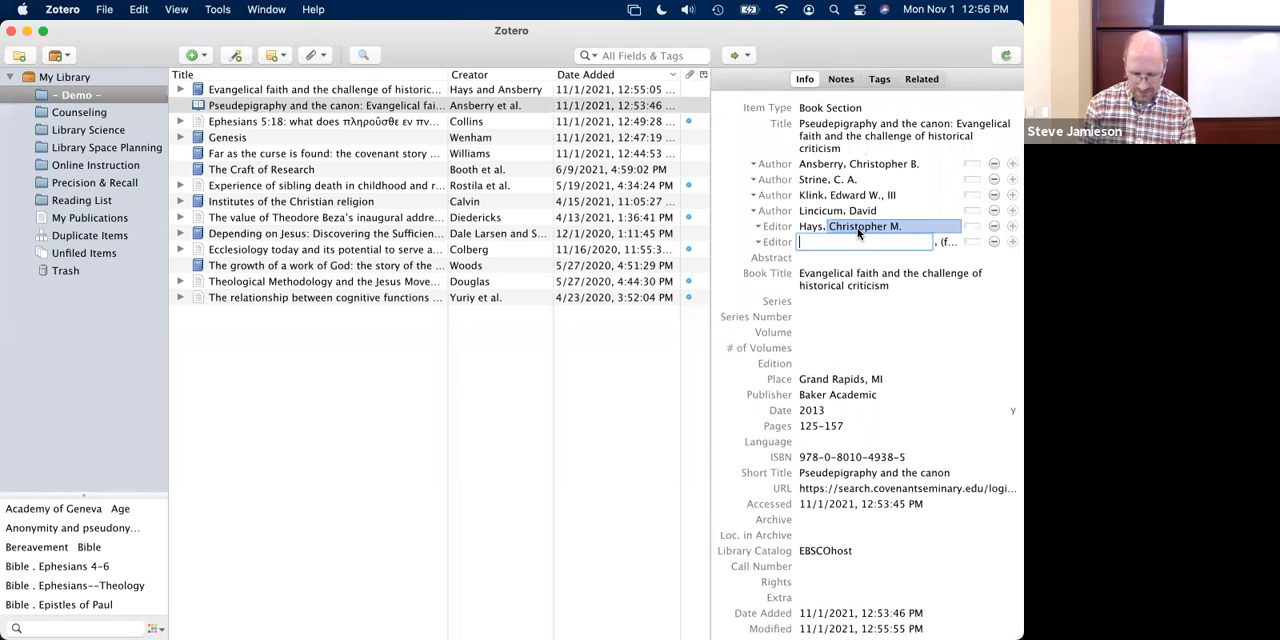
type("Ansberry")
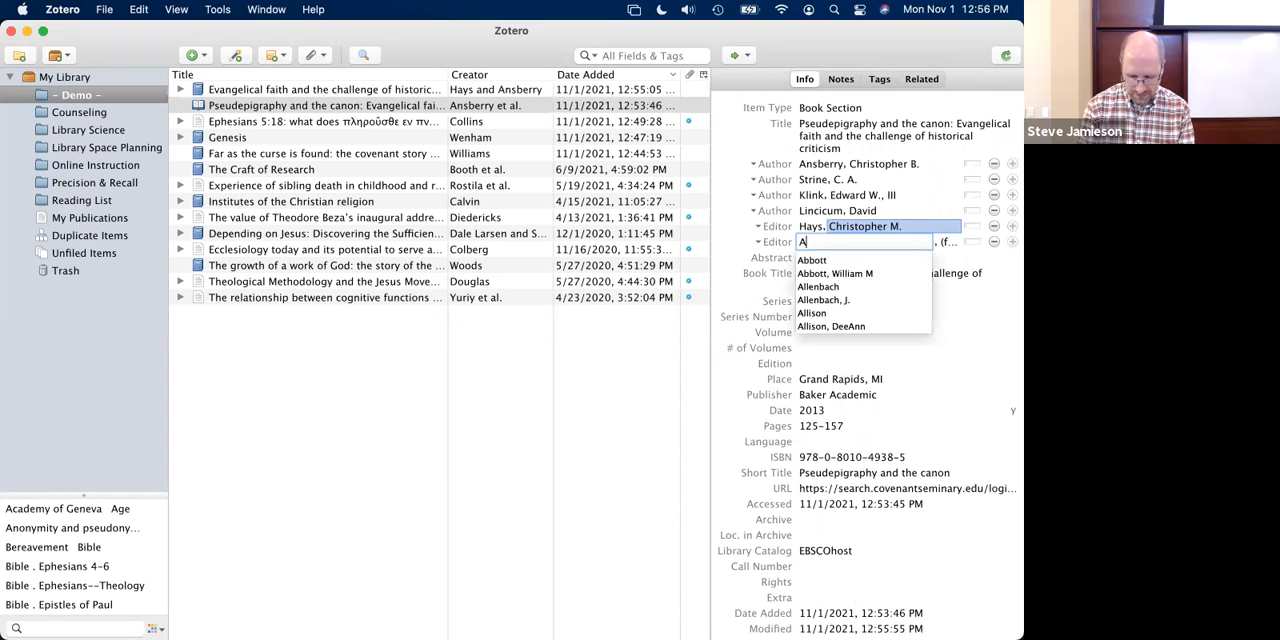
key("Down")
key("Tab")
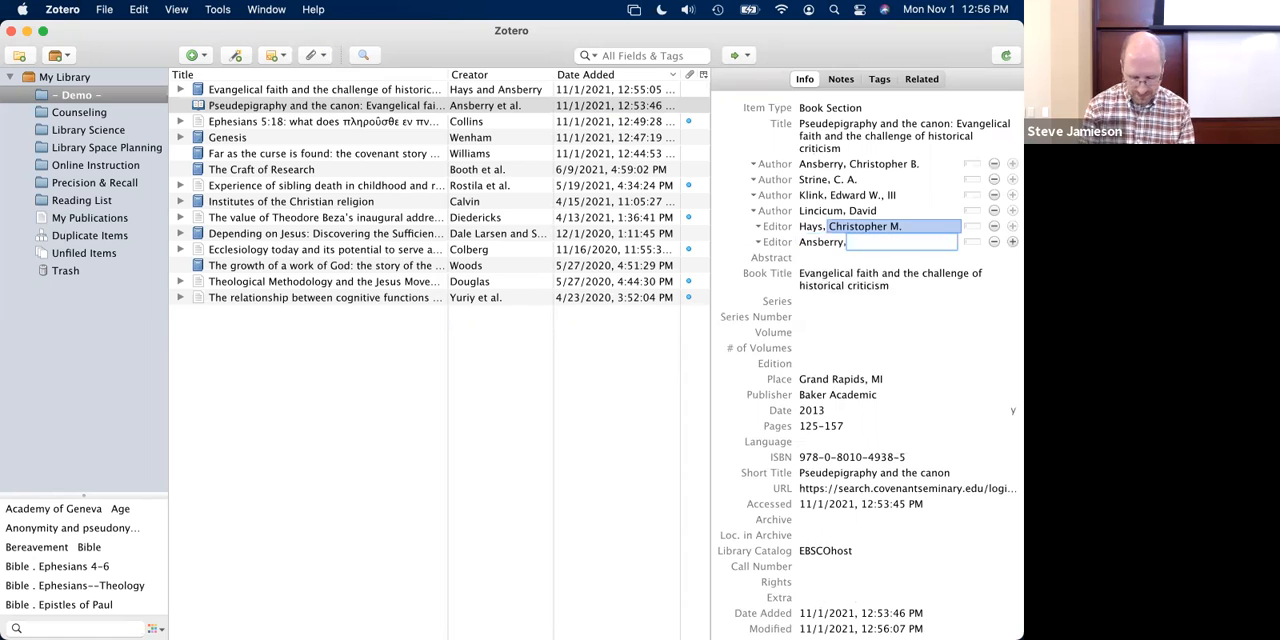
type("Christopher B.")
key("Down")
key("Down")
key("Return")
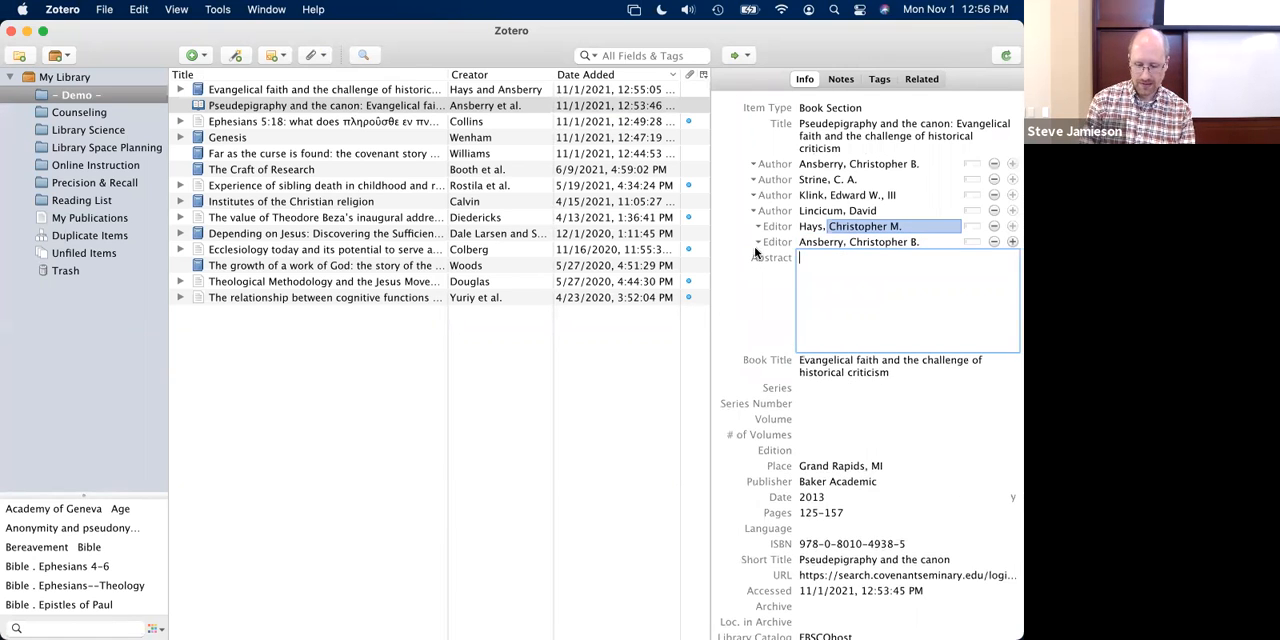
left_click(757, 250)
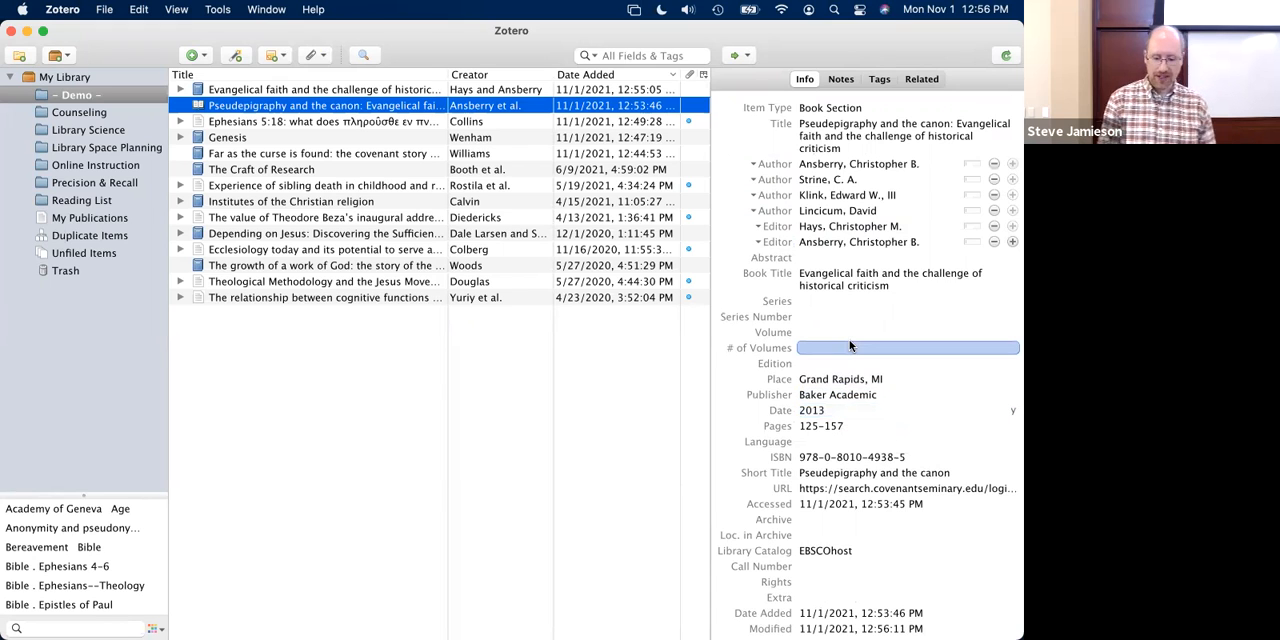
- Set the place of publication of the "Evangelical faith and the challenge of historical criticism" book item to "Grand Rapids, MI"
left_click(365, 92)
left_click(876, 279)
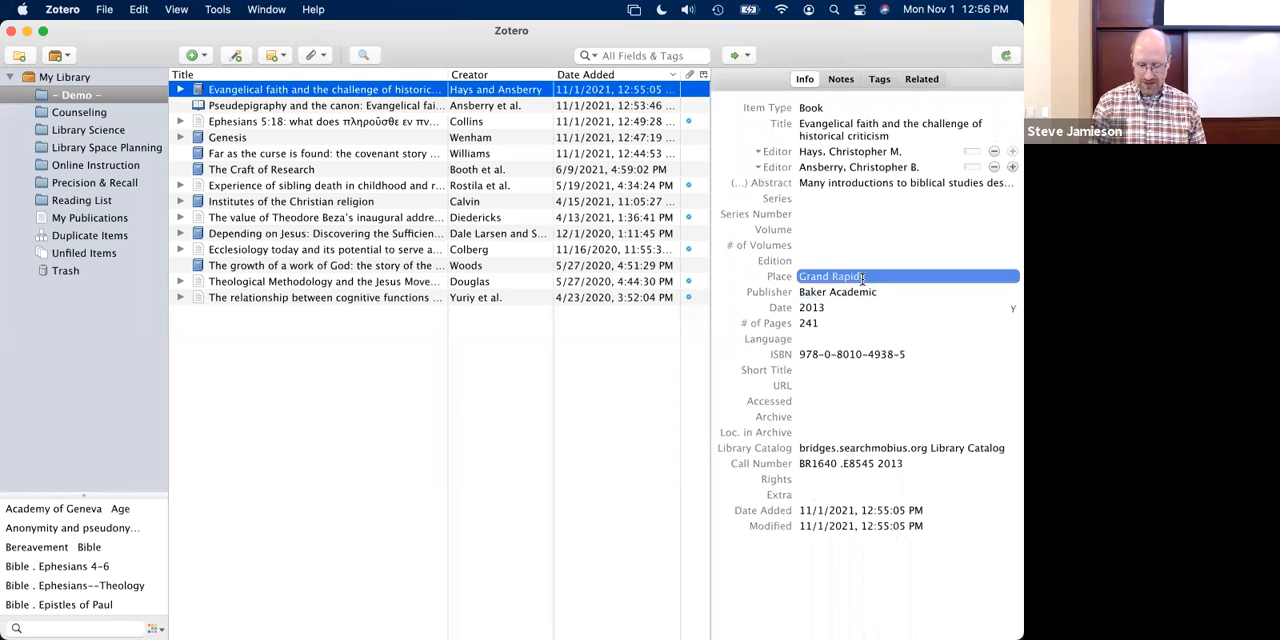
left_click(876, 279)
type(", MI")
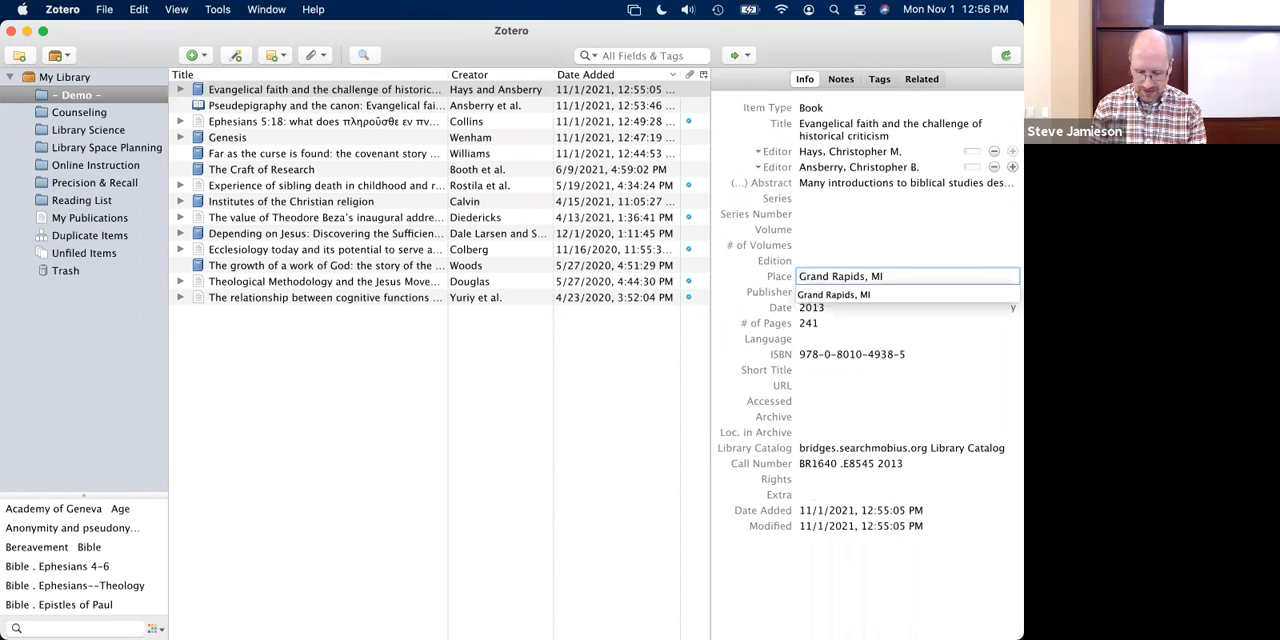
key("Return")
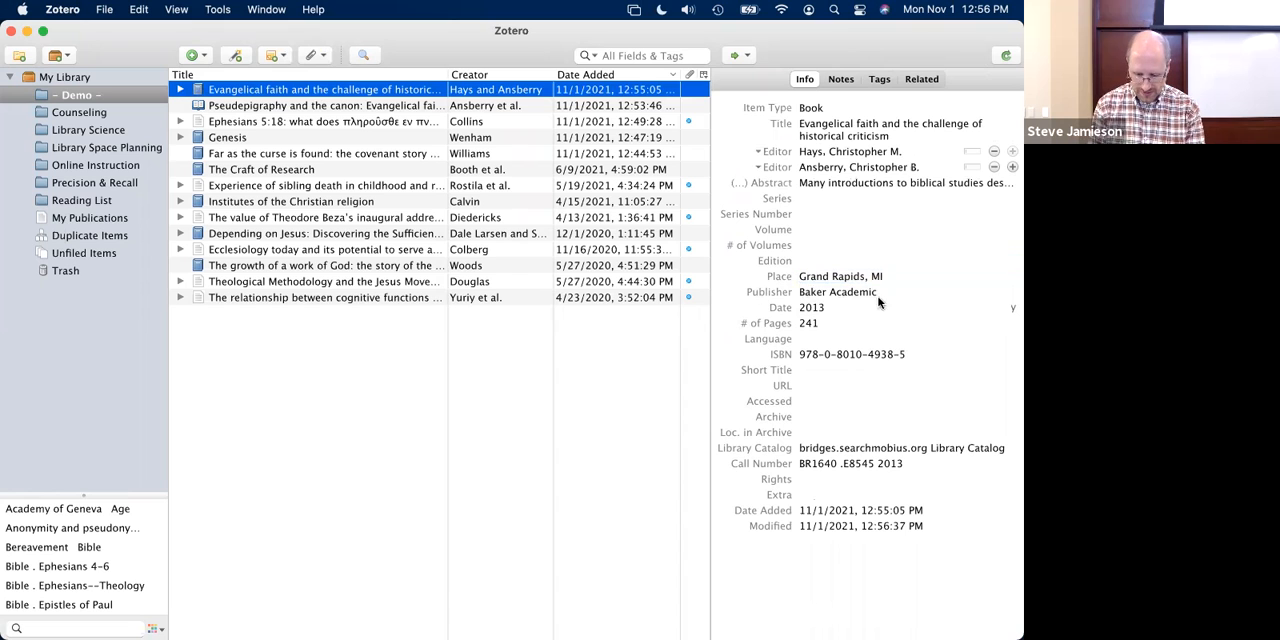
left_click(866, 151)
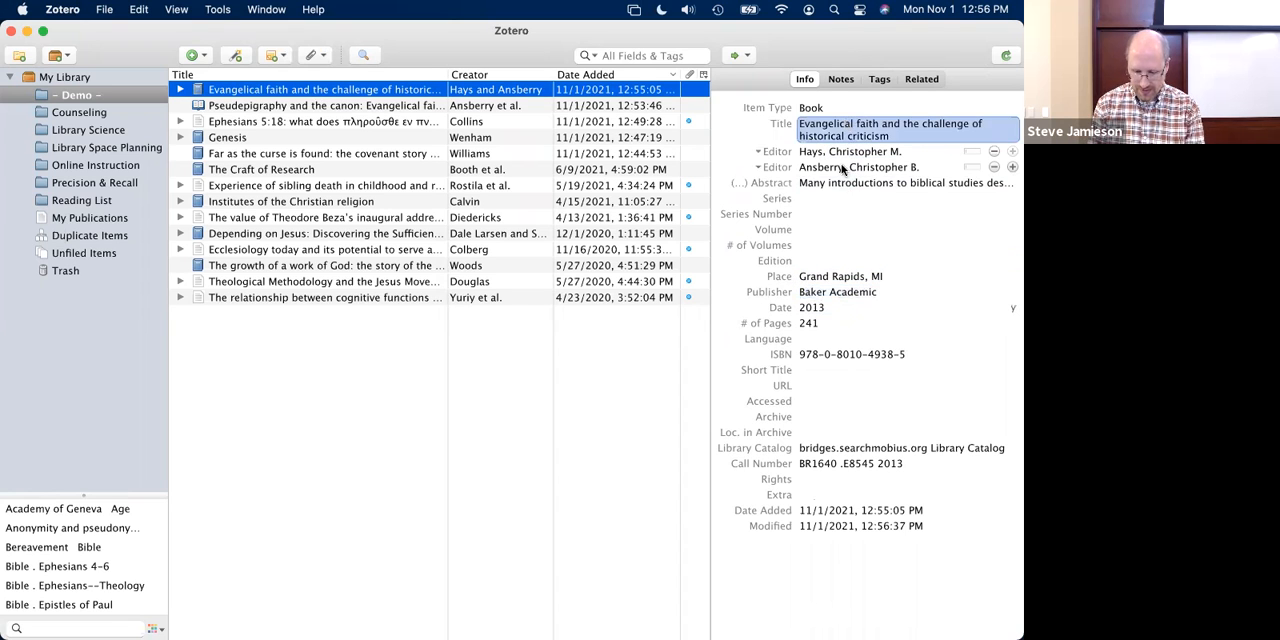
- Switch to Firefox, open the bookmarked SAGE article "Cultural Disorientation and Understanding the Missional God", and save it to the - Demo - collection
key("super+Tab")
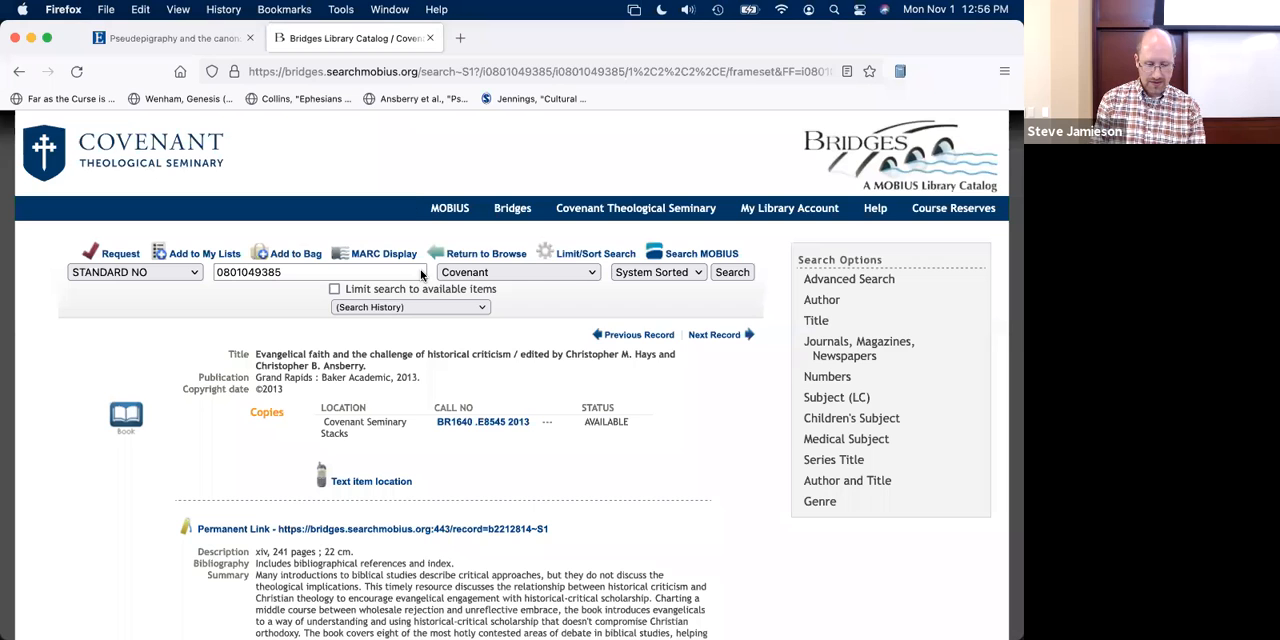
left_click(522, 103)
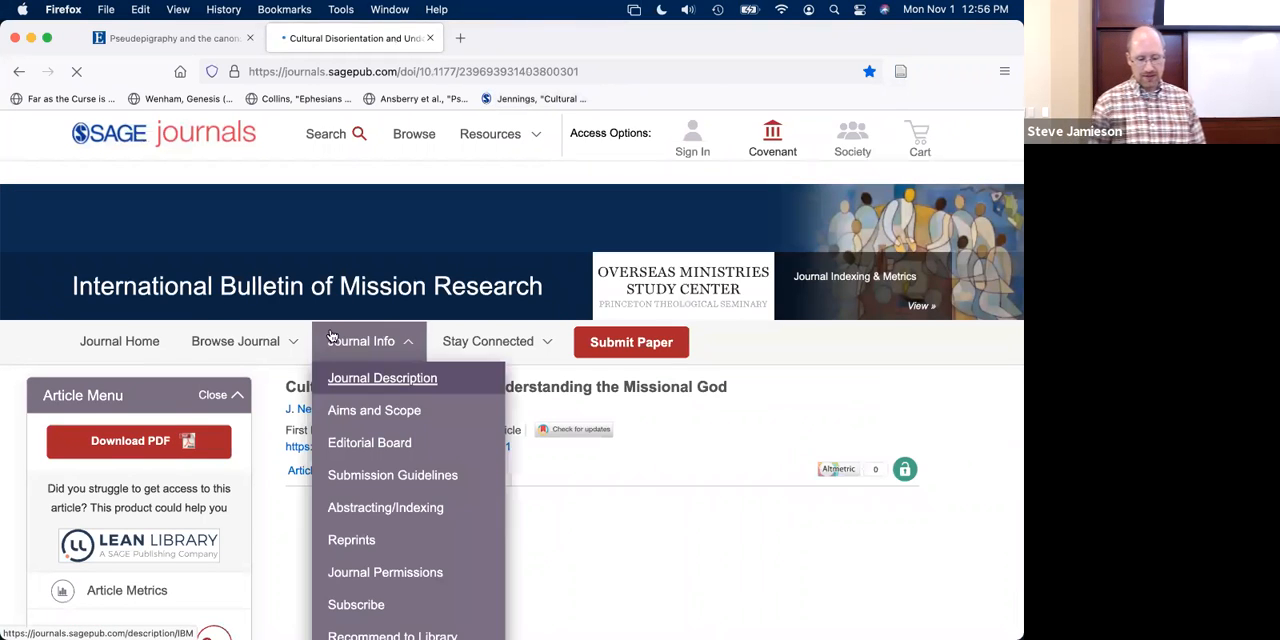
left_click(320, 407)
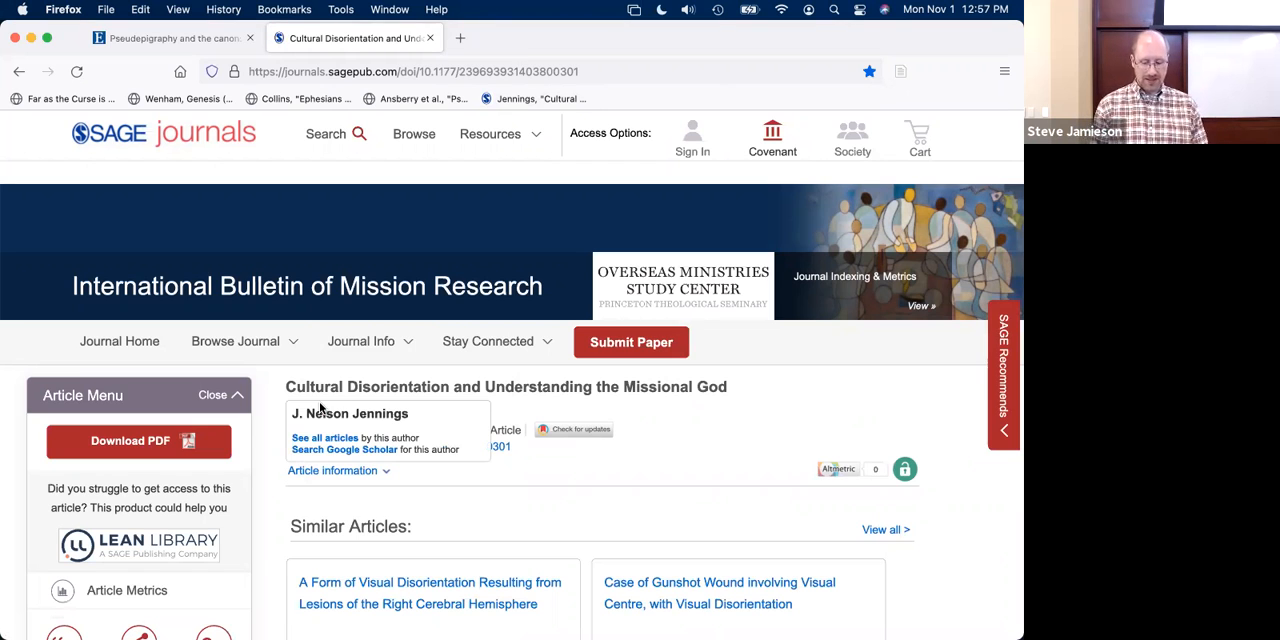
scroll(524, 477, "down", 4)
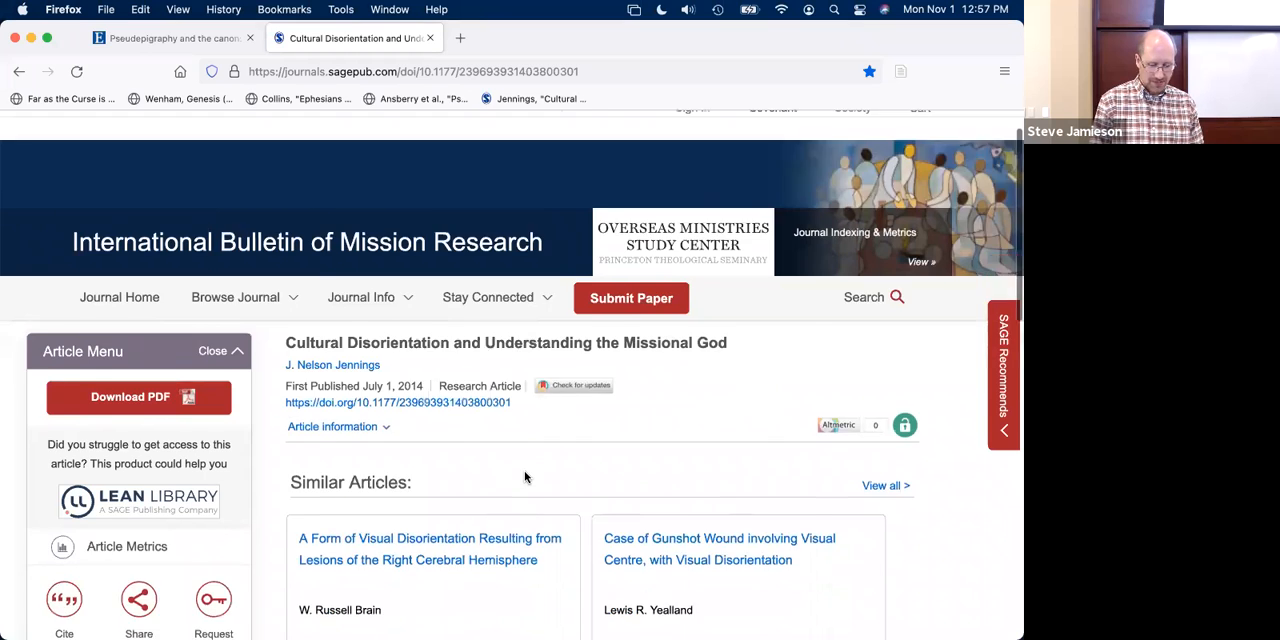
scroll(524, 477, "up", 4)
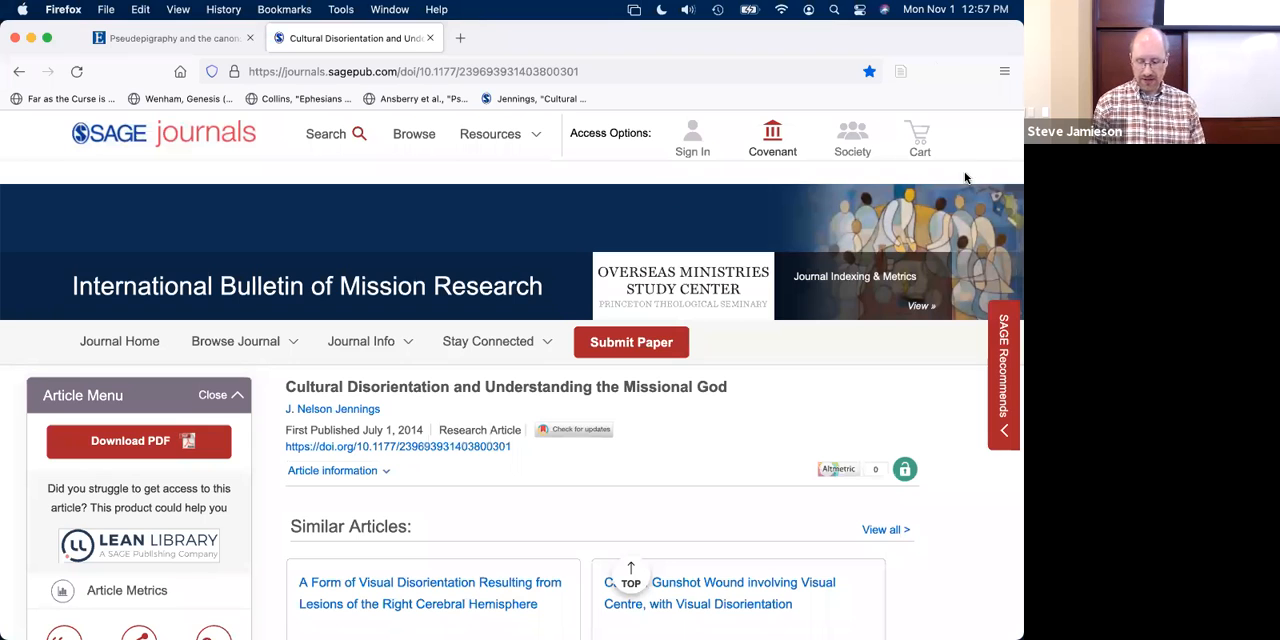
left_click(899, 78)
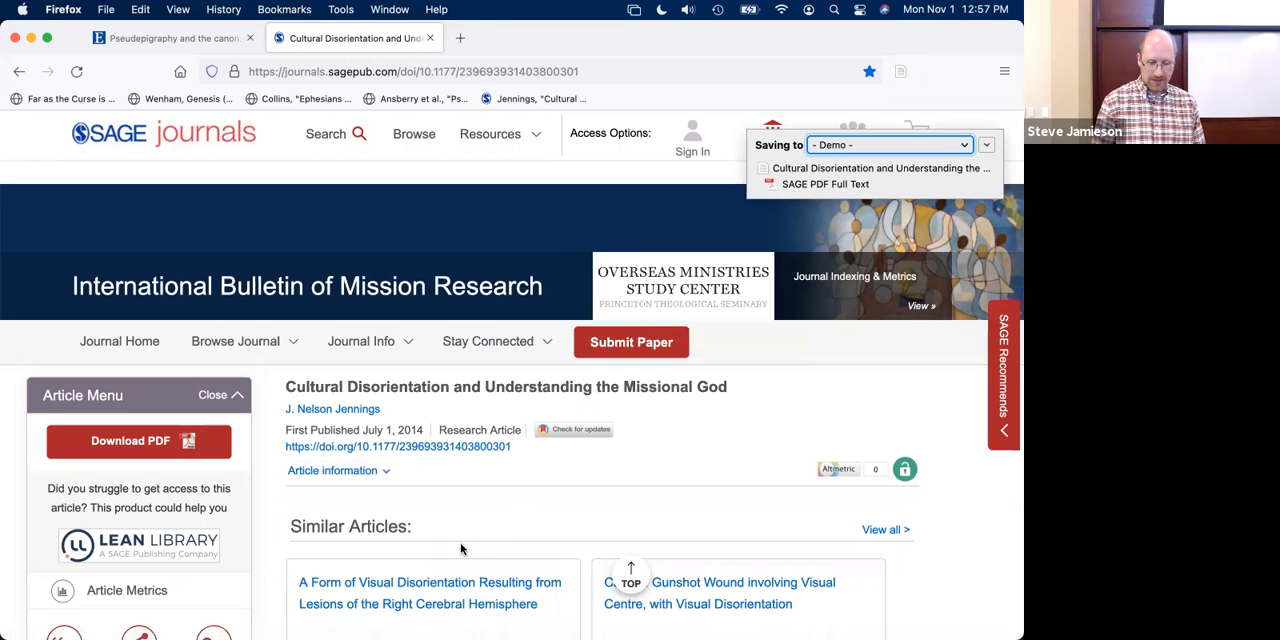
- Switch to Zotero and check the publication title and date of the newly saved journal article
key("super+Tab")
left_click(849, 184)
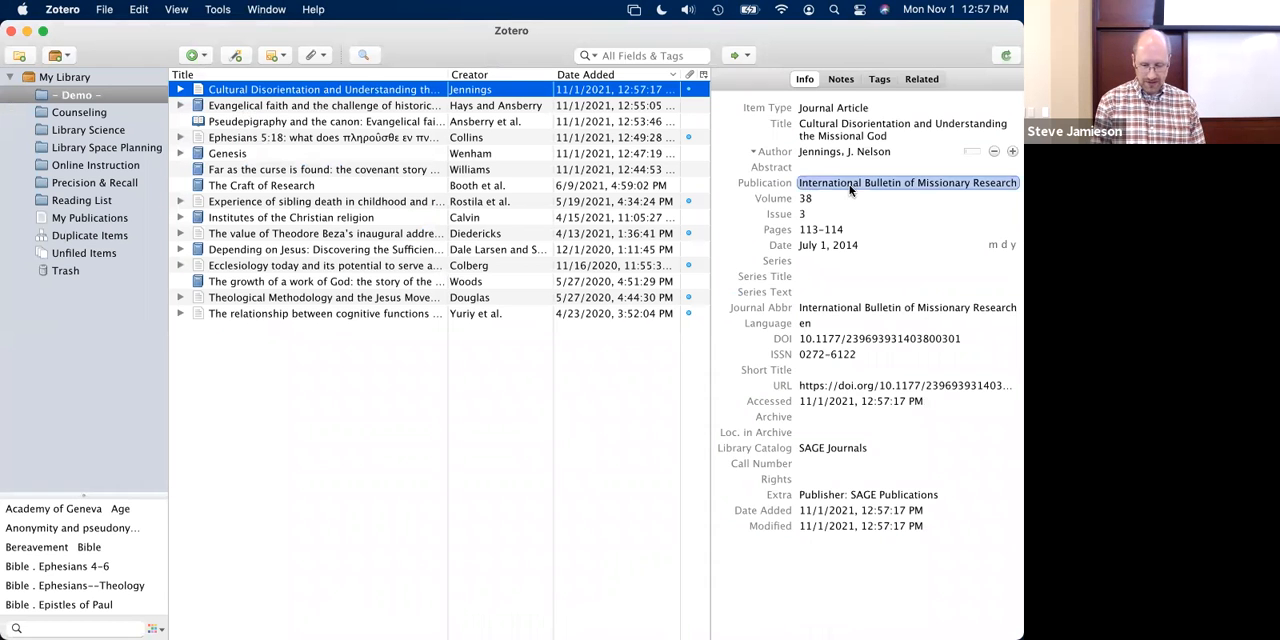
left_click(819, 277)
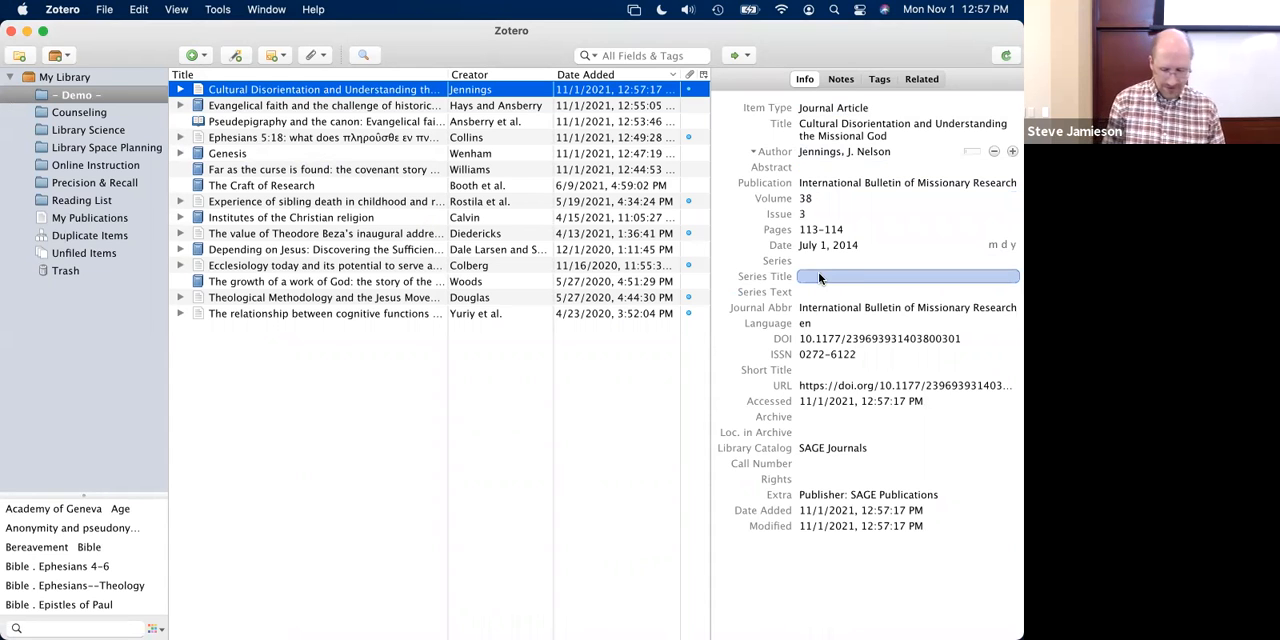
left_click(817, 246)
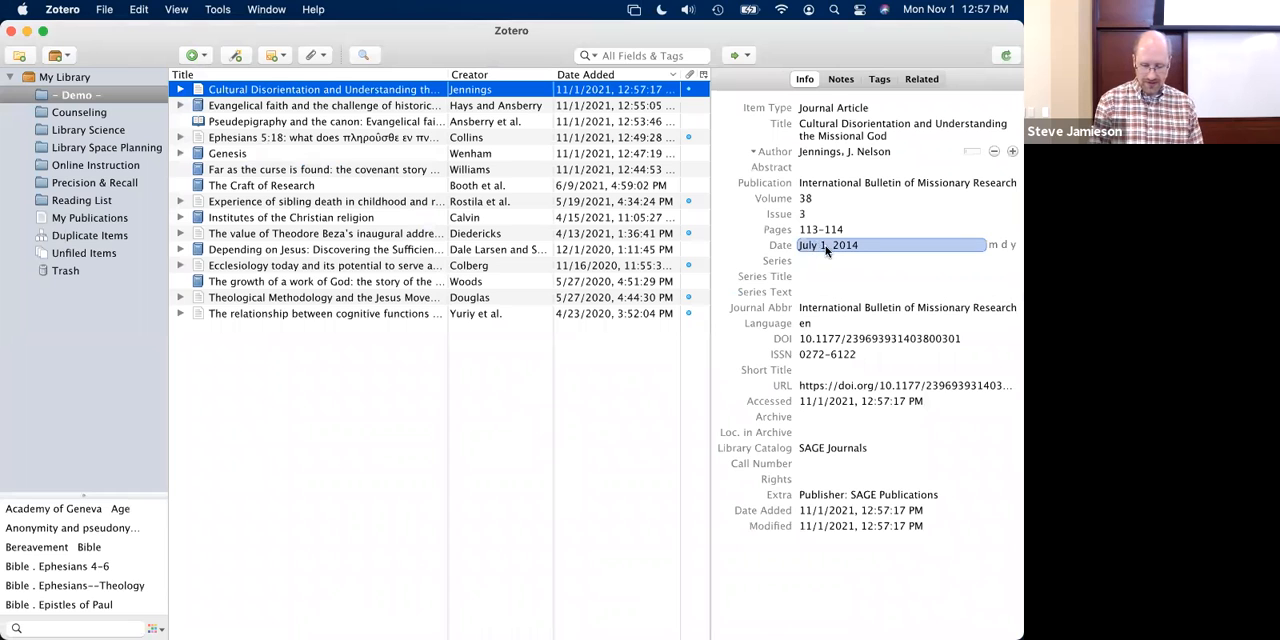
key("Return")
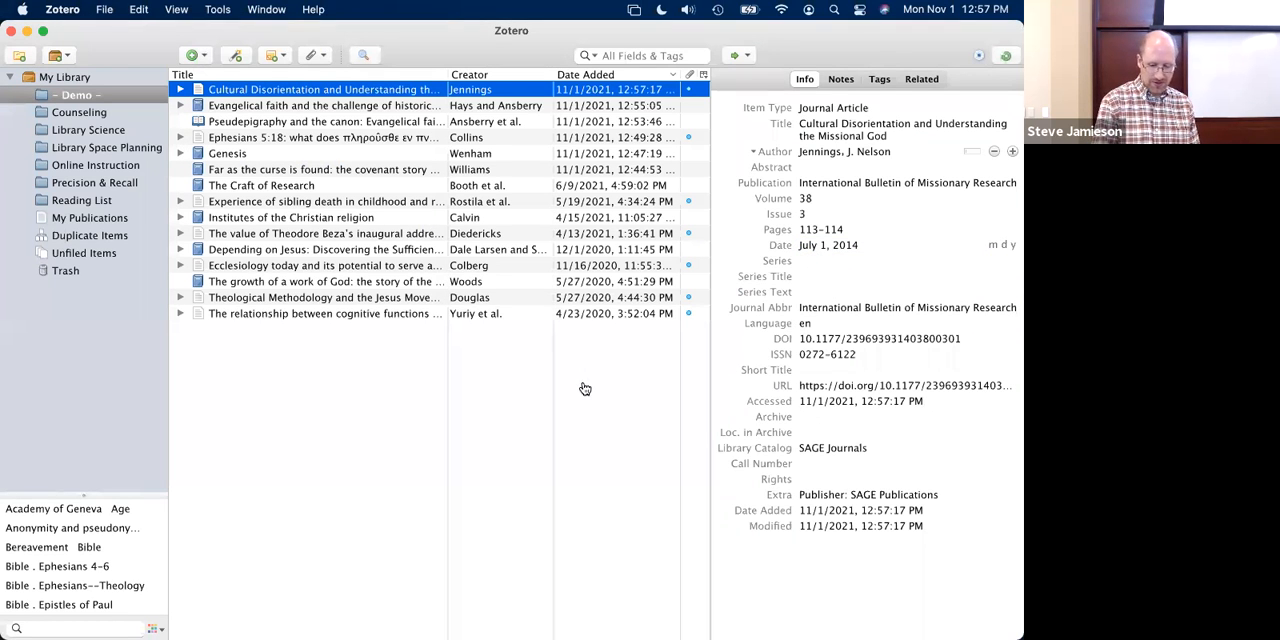
- Expand the journal article item in Zotero and open its attached "SAGE PDF Full Text" to check the issue date
key("super+Tab")
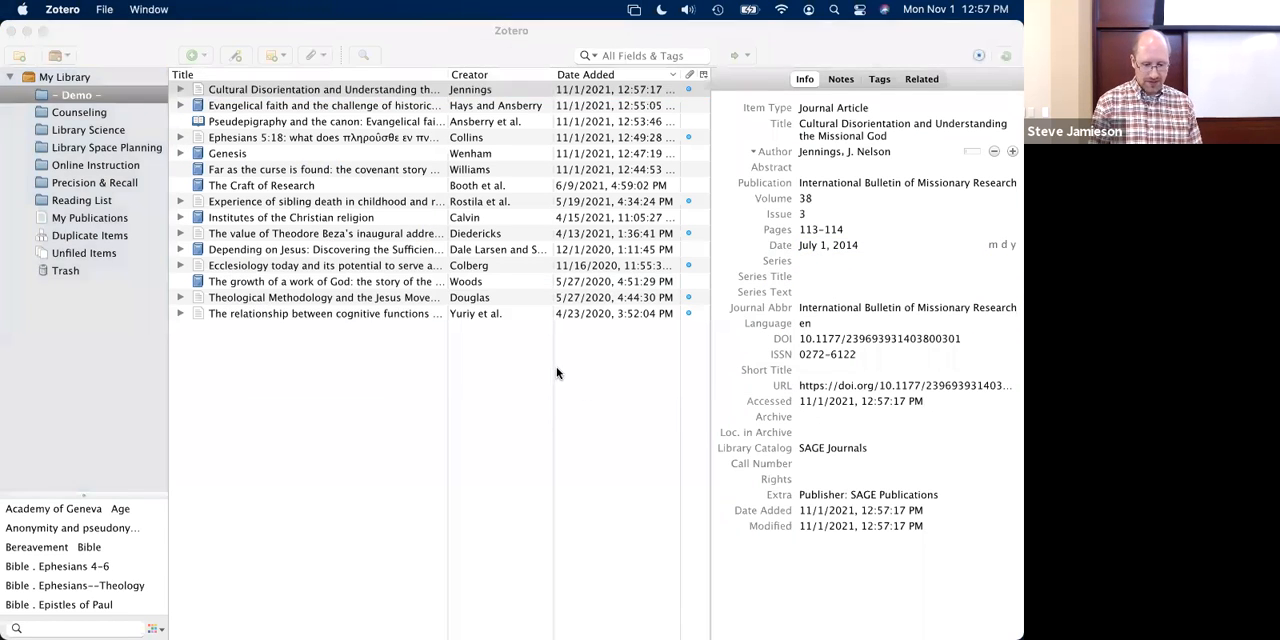
key("super+Tab")
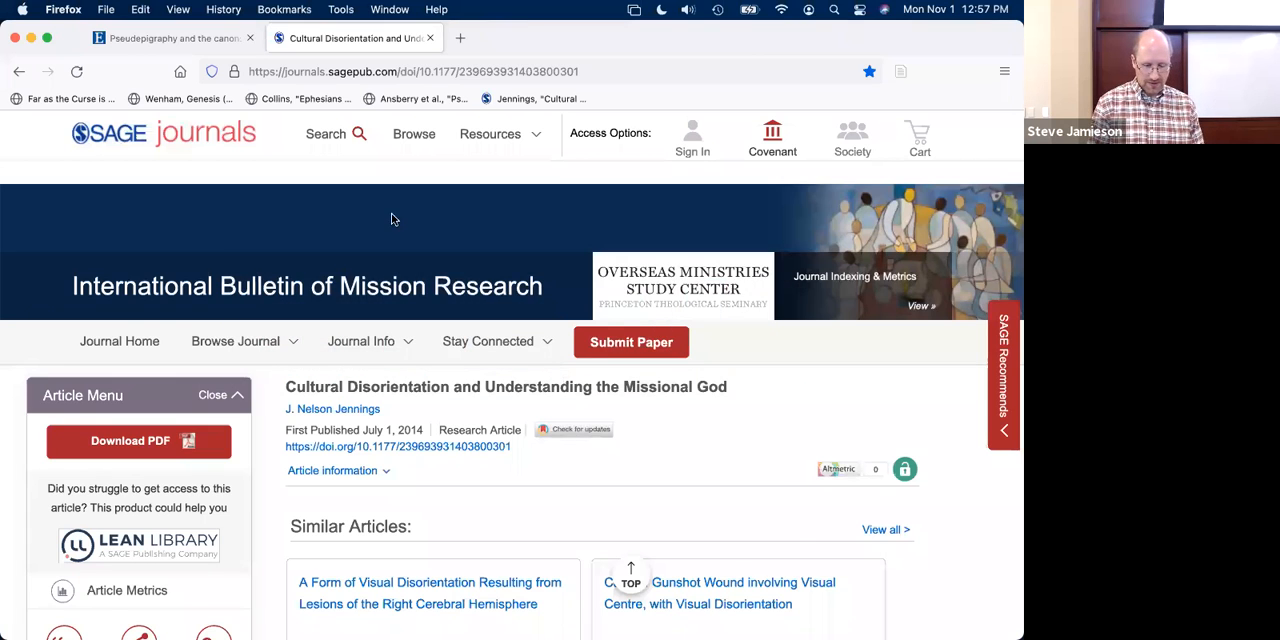
left_click(180, 90)
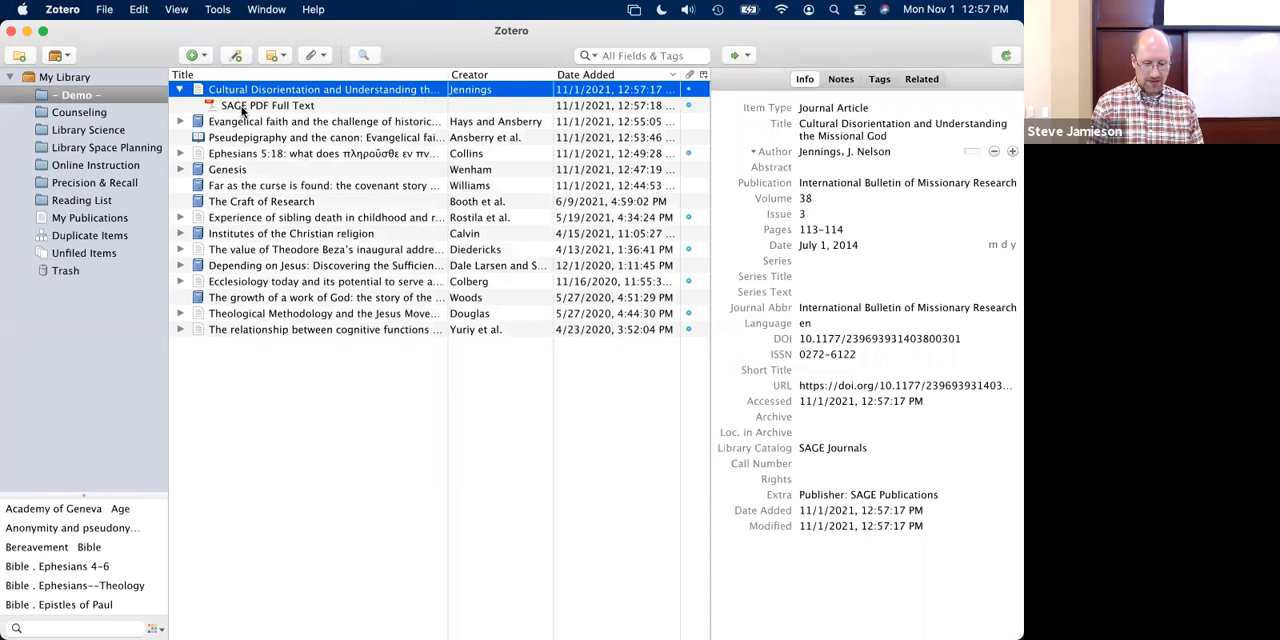
double_click(242, 107)
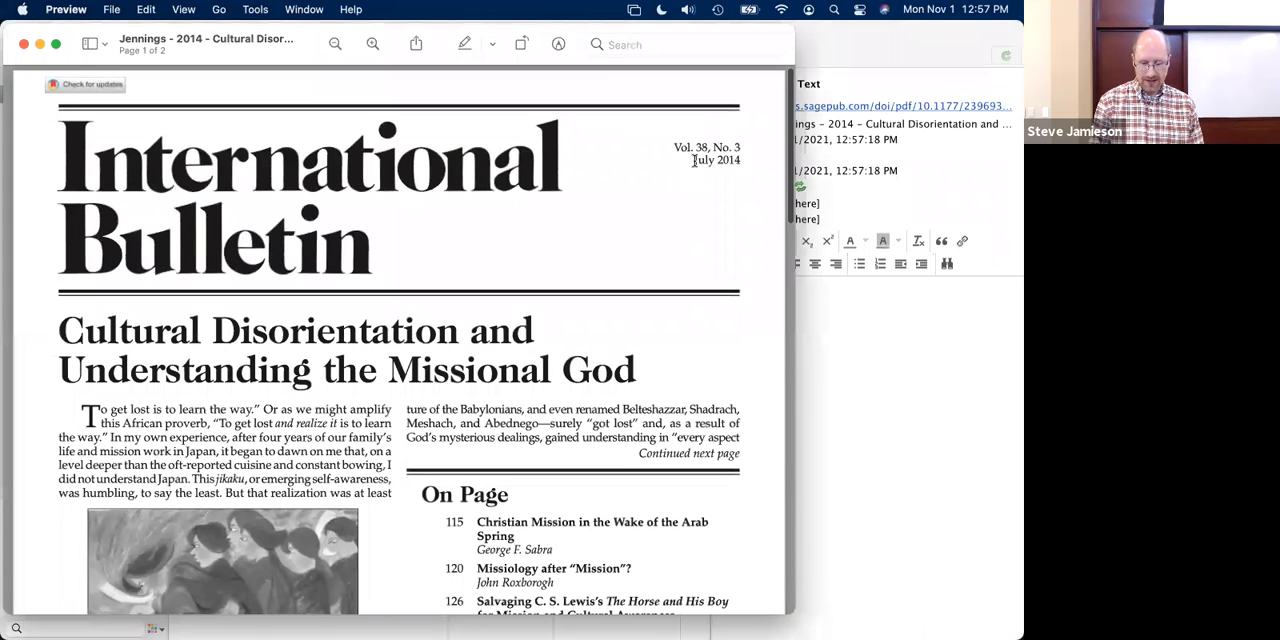
- Close the article PDF and set the date of the "Cultural Disorientation and Understanding the Missional God" item to "July 2014"
left_click_drag(693, 160, 744, 162)
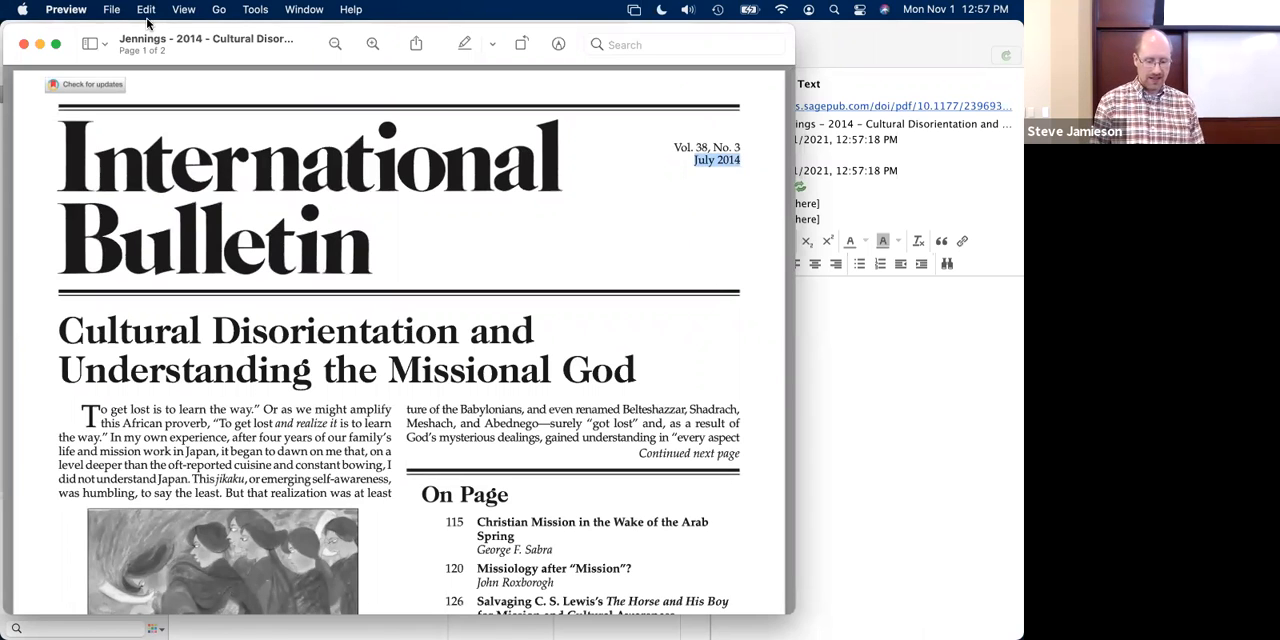
left_click(24, 44)
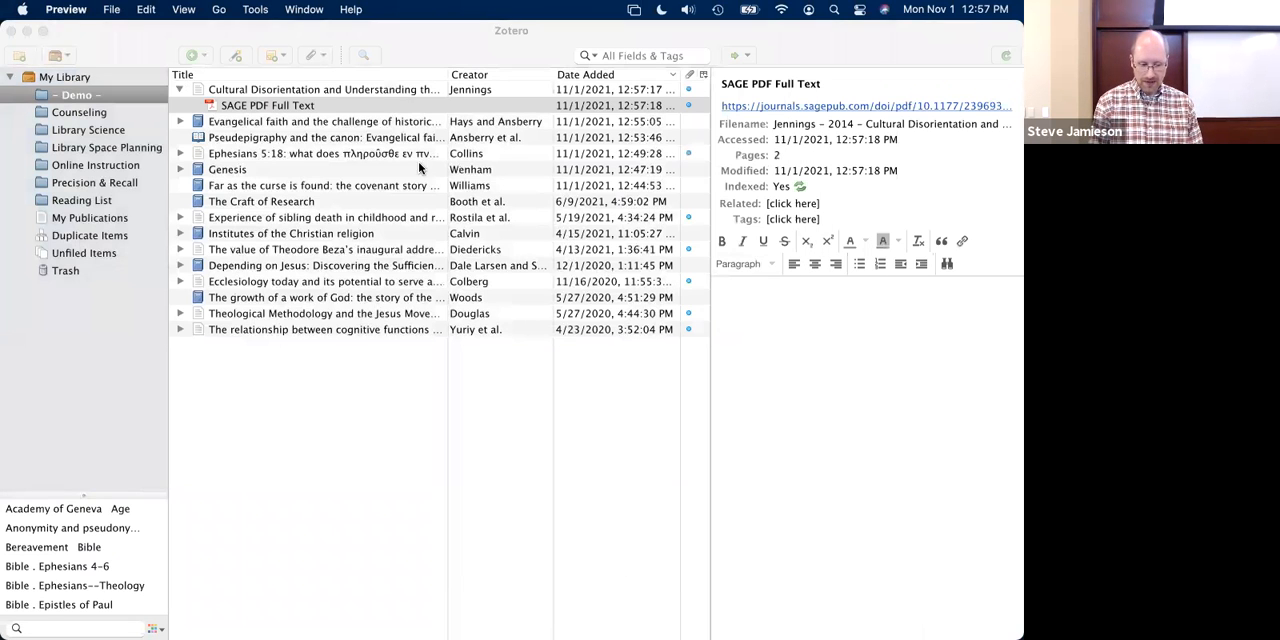
left_click(340, 88)
left_click(824, 246)
left_click(824, 246)
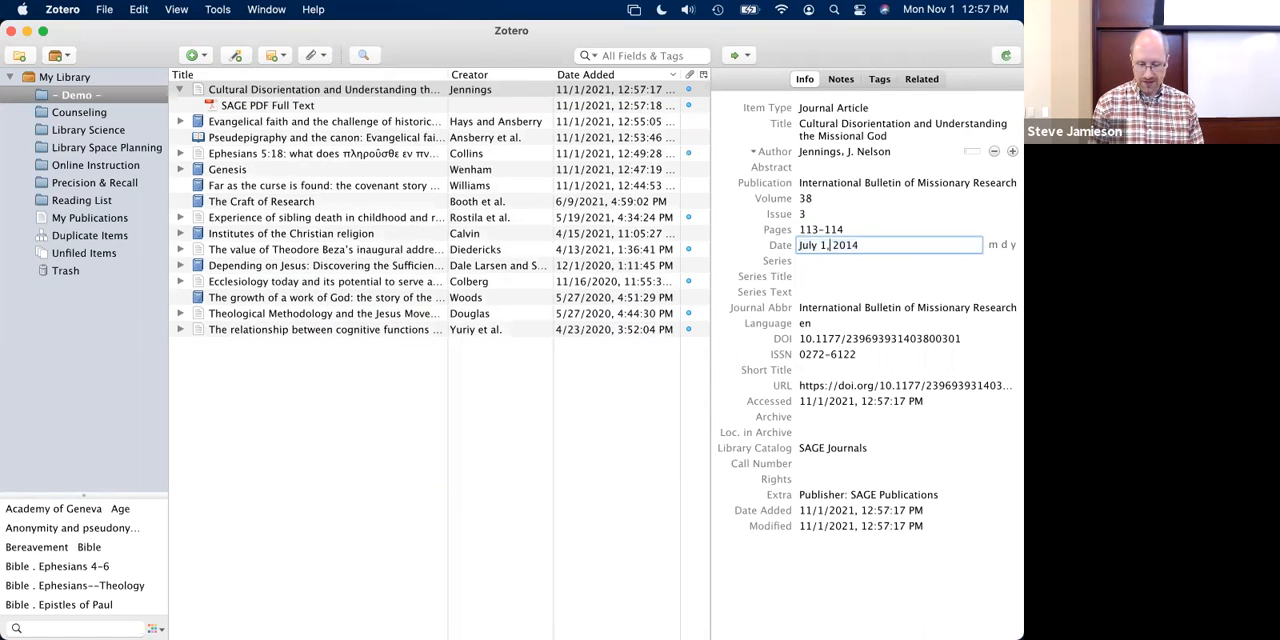
key("BackSpace")
key("Delete")
key("Delete")
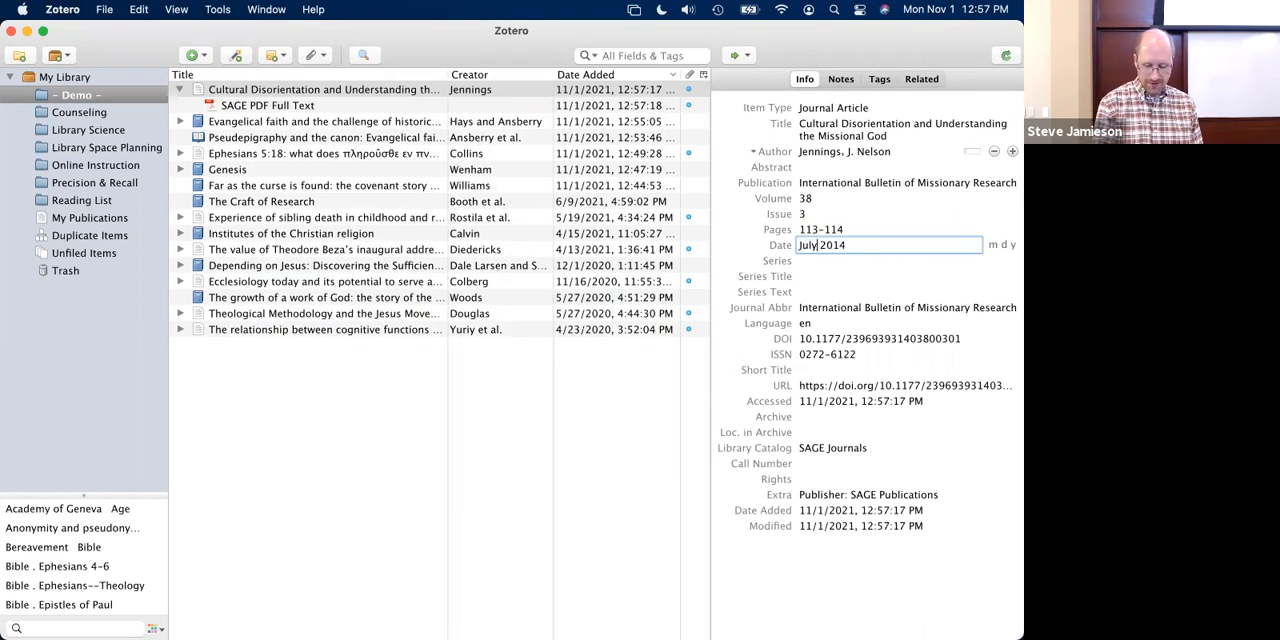
key("Return")
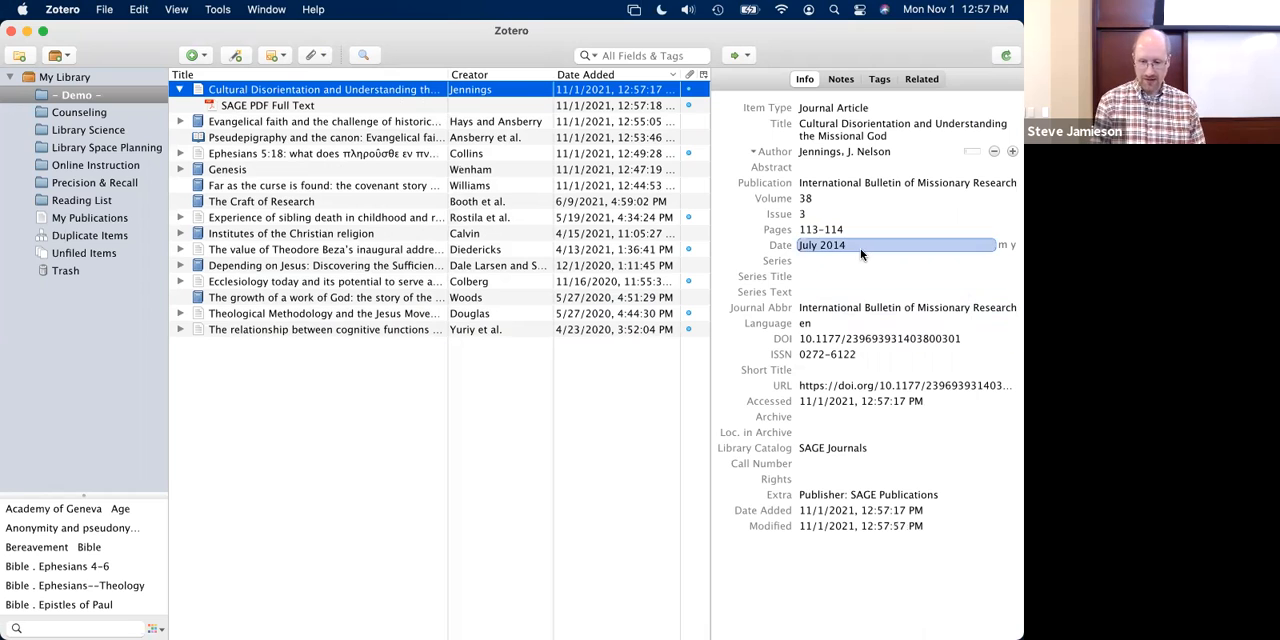
- Show the journal article's attached PDF in the item list and hide it again
left_click(180, 90)
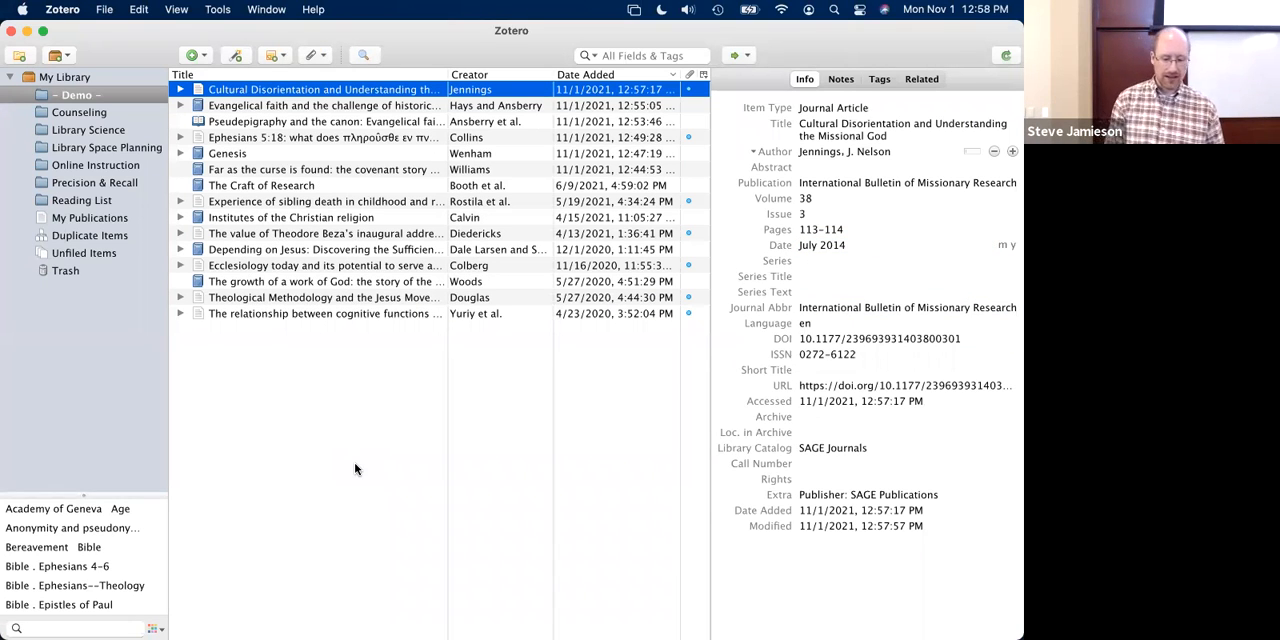
left_click(180, 90)
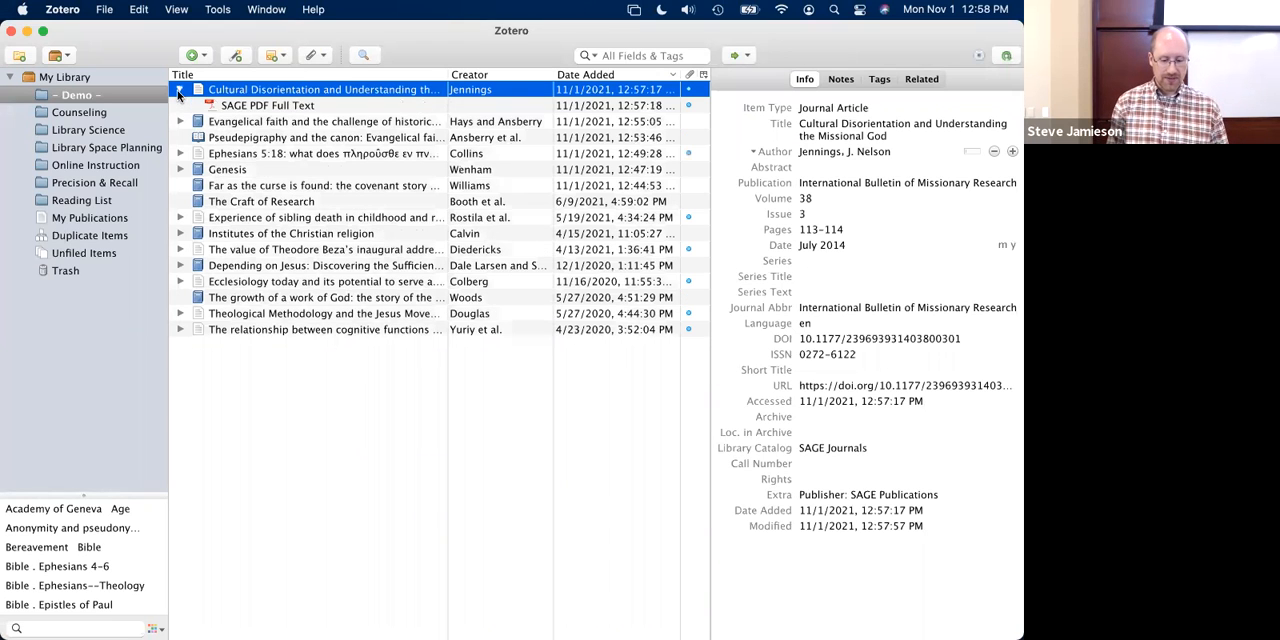
left_click(180, 90)
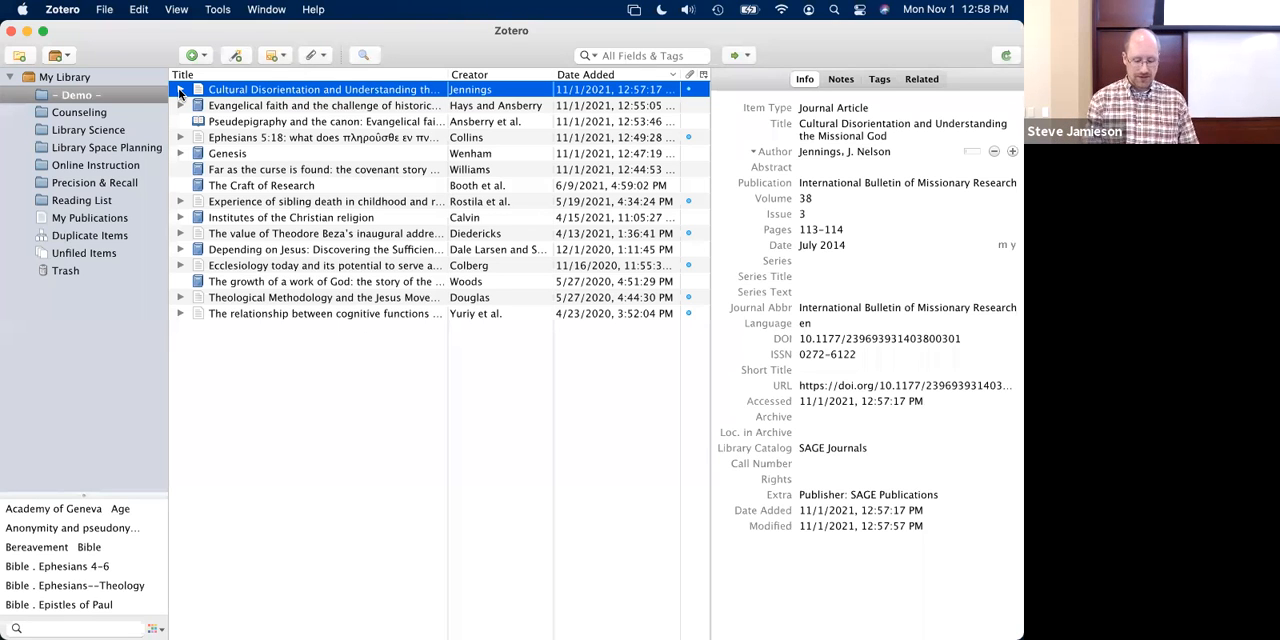
- Switch to Firefox, open the Documentation page on zotero.org, and look through its "Using Zotero" topics
key("super+Tab")
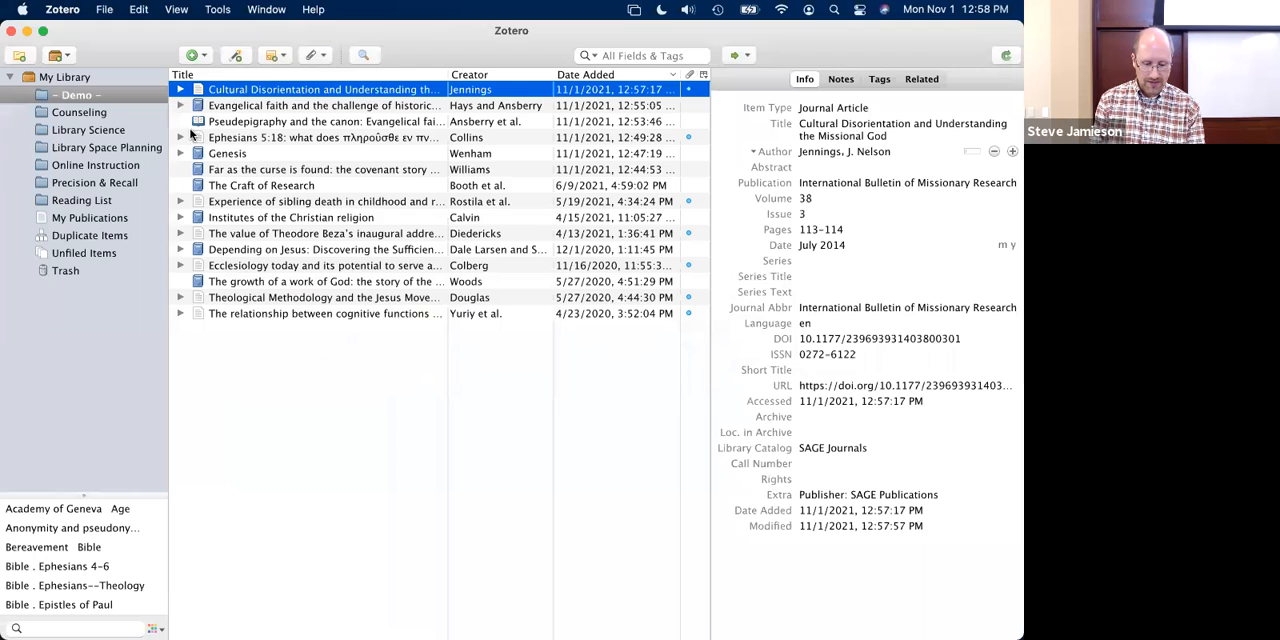
left_click(460, 38)
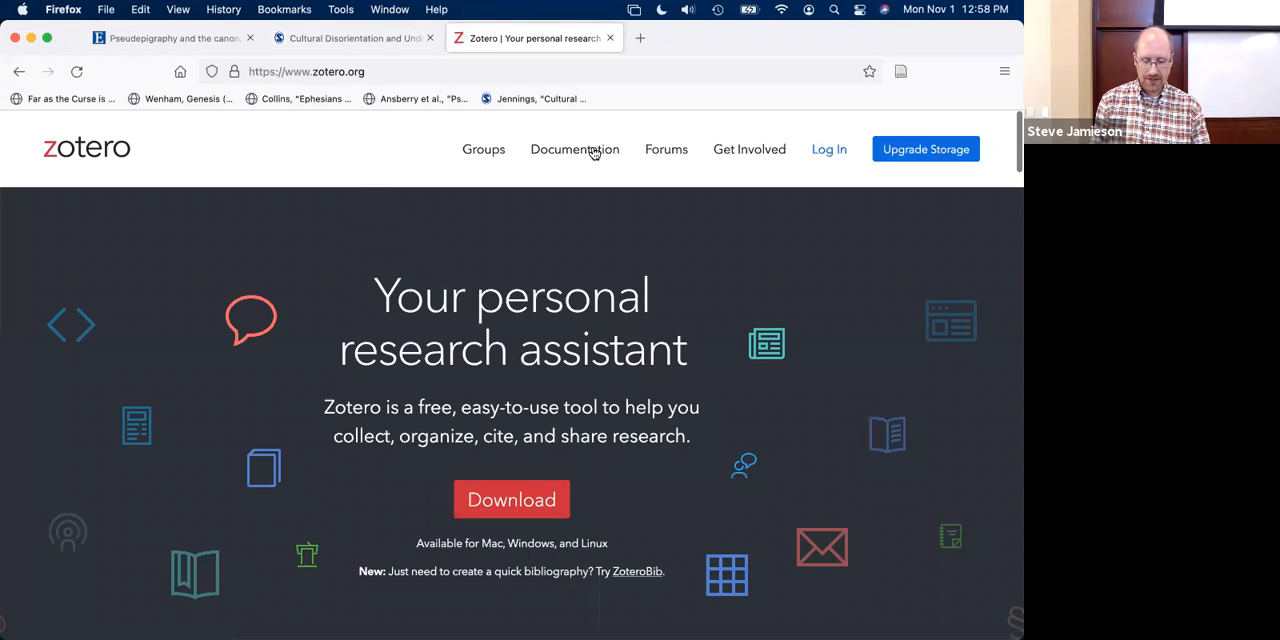
left_click(591, 152)
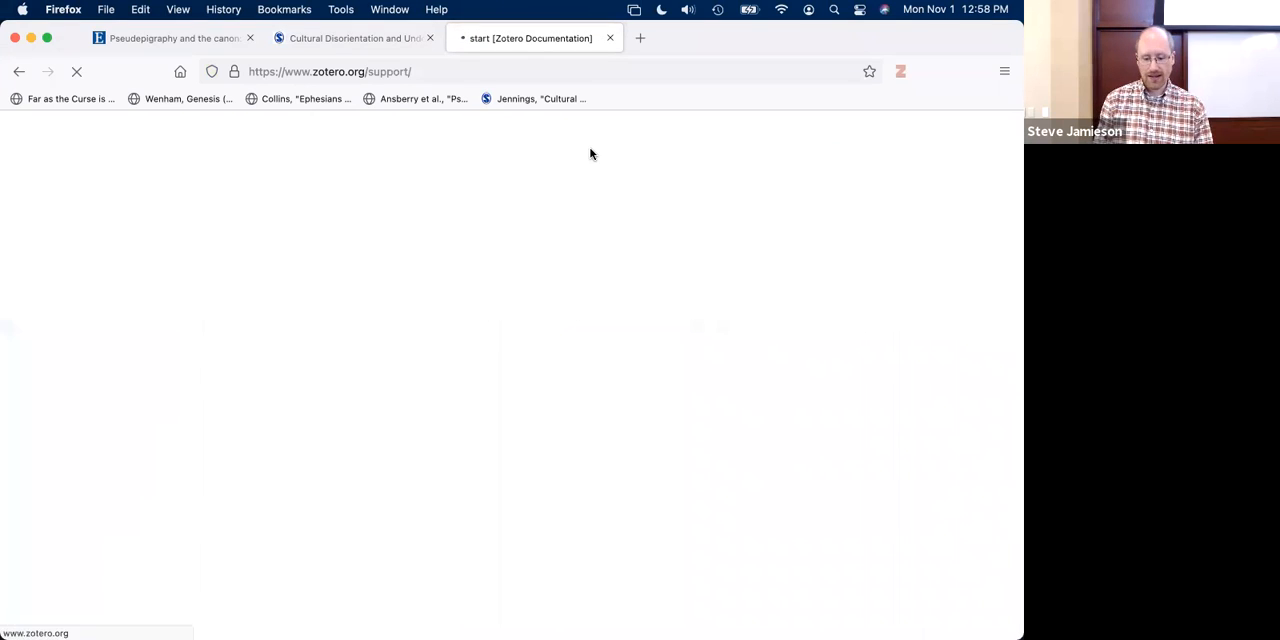
scroll(510, 413, "down", 3)
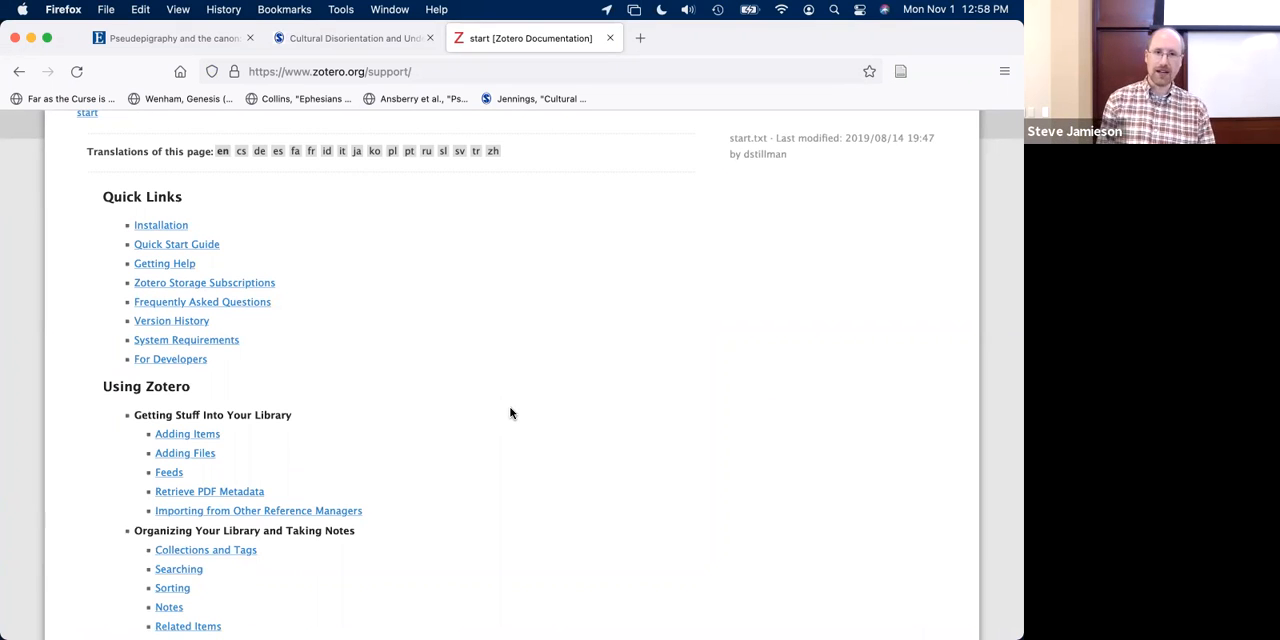
scroll(455, 469, "down", 4)
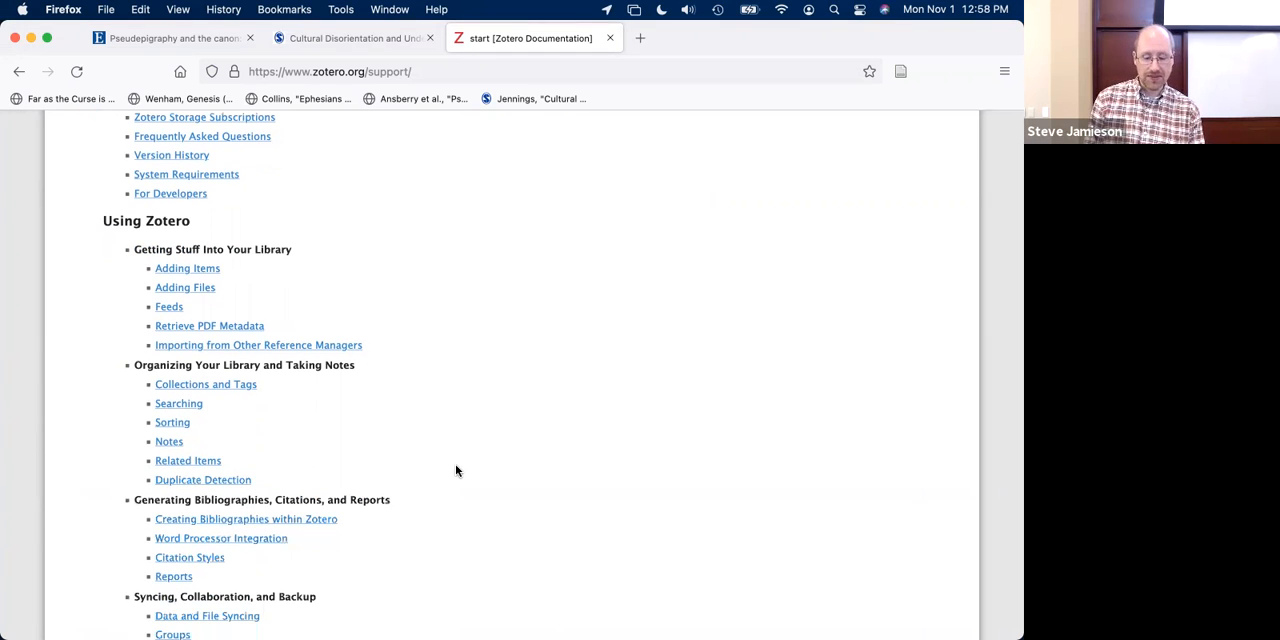
- Save the CNN Business web page "American Airlines cancels 250 more flights" from Firefox to the - Demo - collection
key("super+Tab")
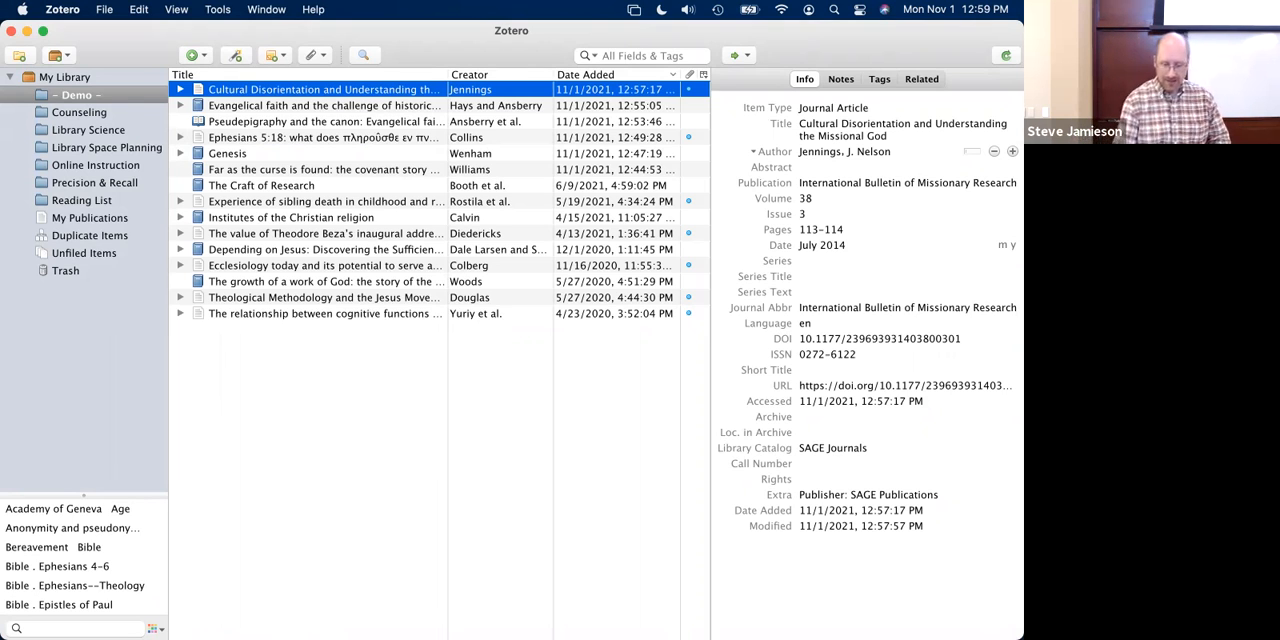
key("super+Tab")
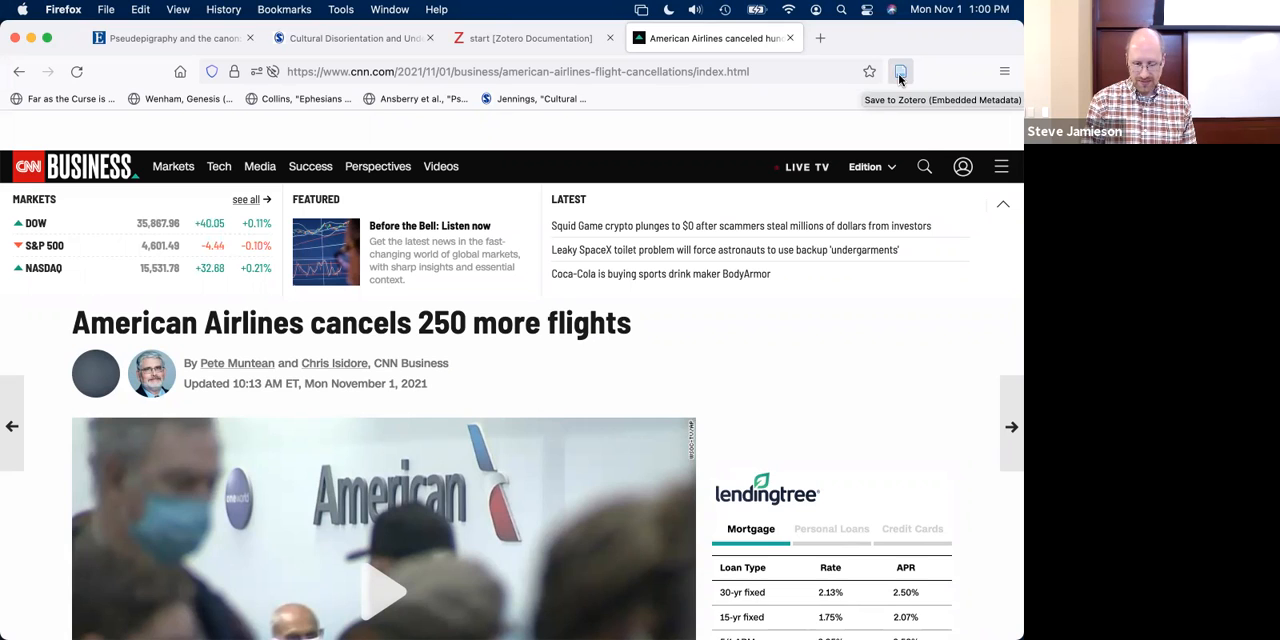
left_click(900, 80)
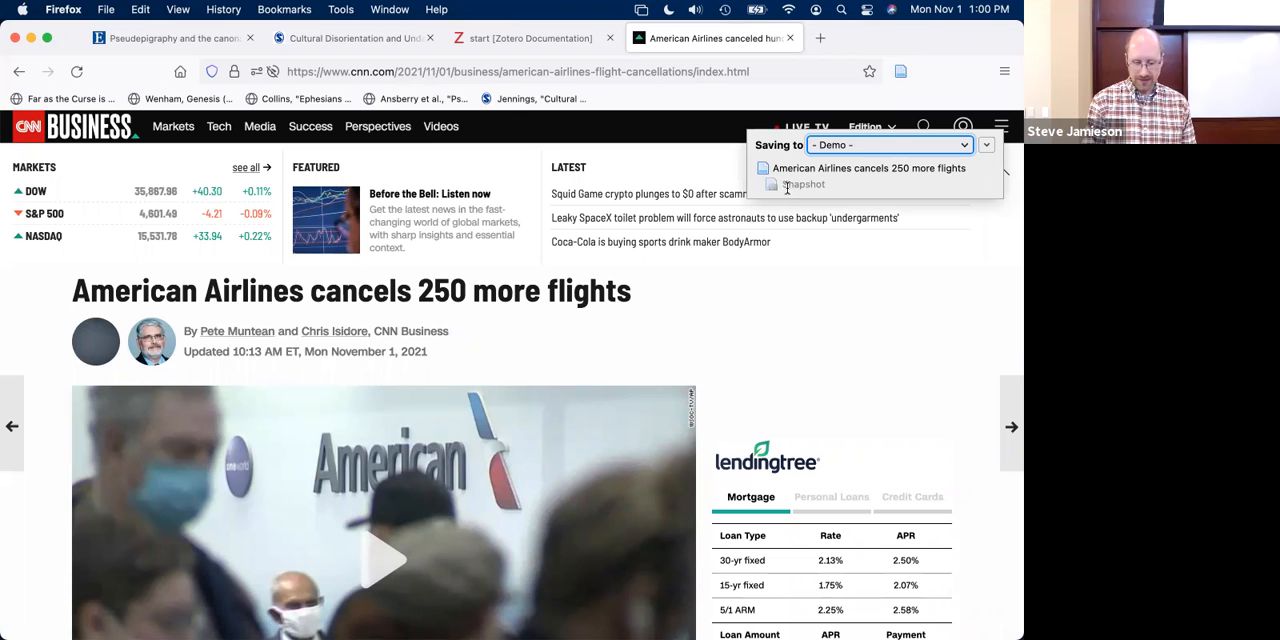
- Switch to Zotero to check the saved web page's author, view its attached Snapshot, and close the snapshot and CNN pages in Firefox
key("super+Tab")
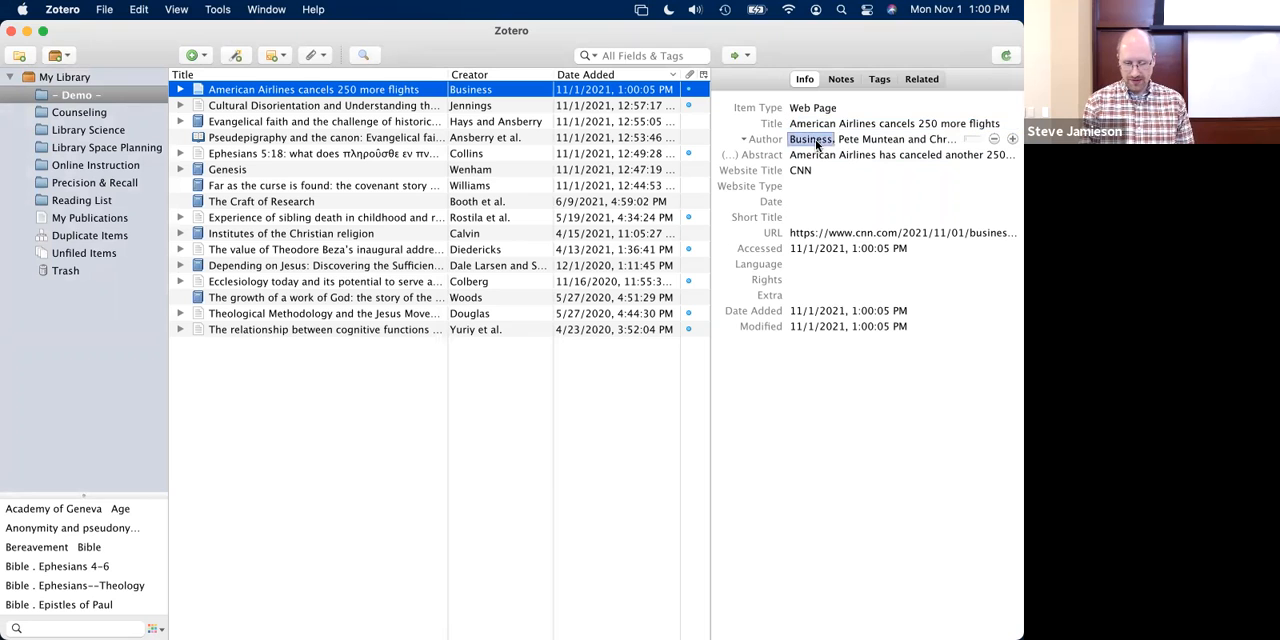
left_click(847, 141)
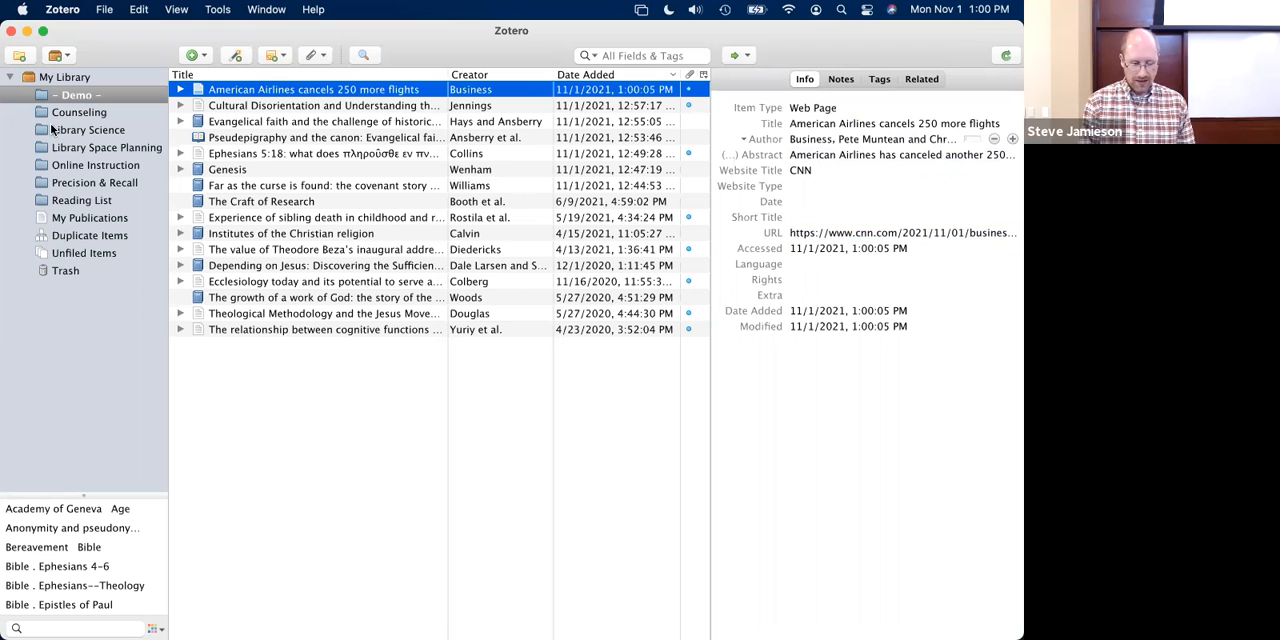
left_click(181, 90)
left_click(226, 105)
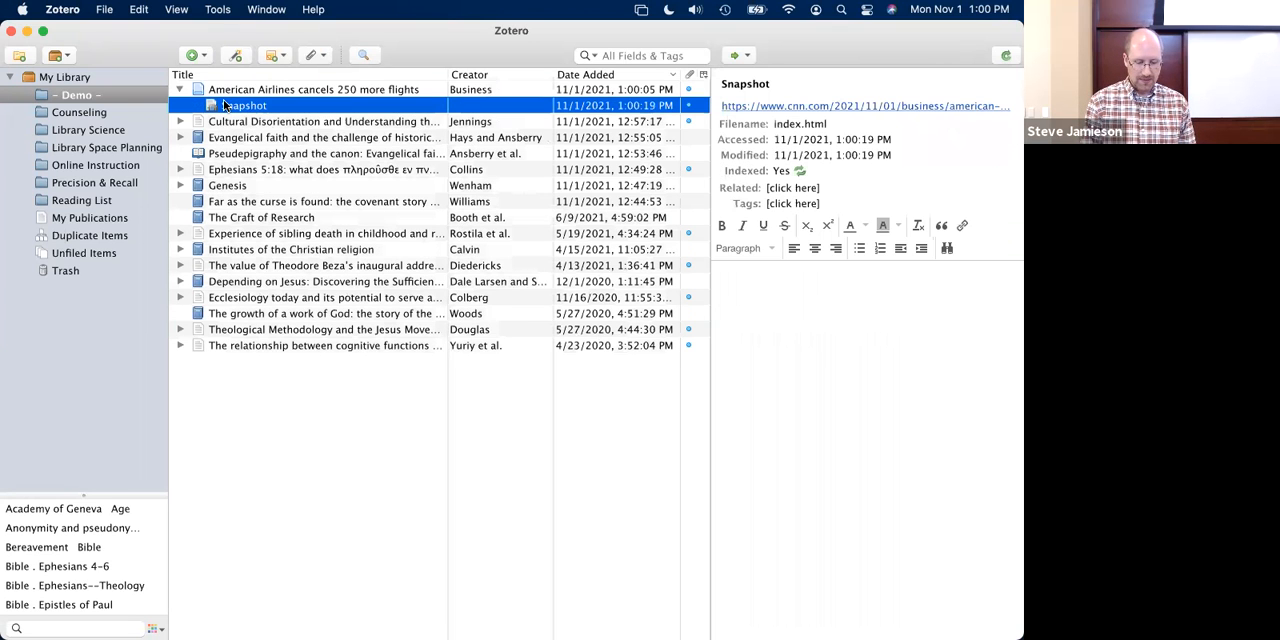
double_click(267, 110)
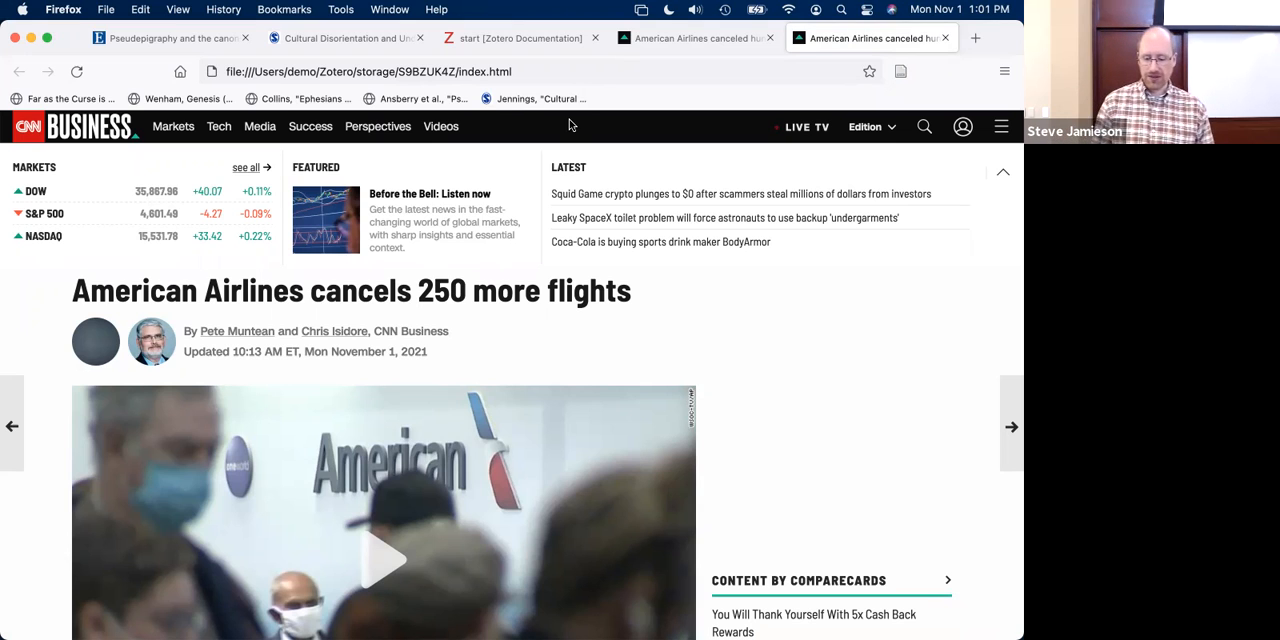
left_click(946, 45)
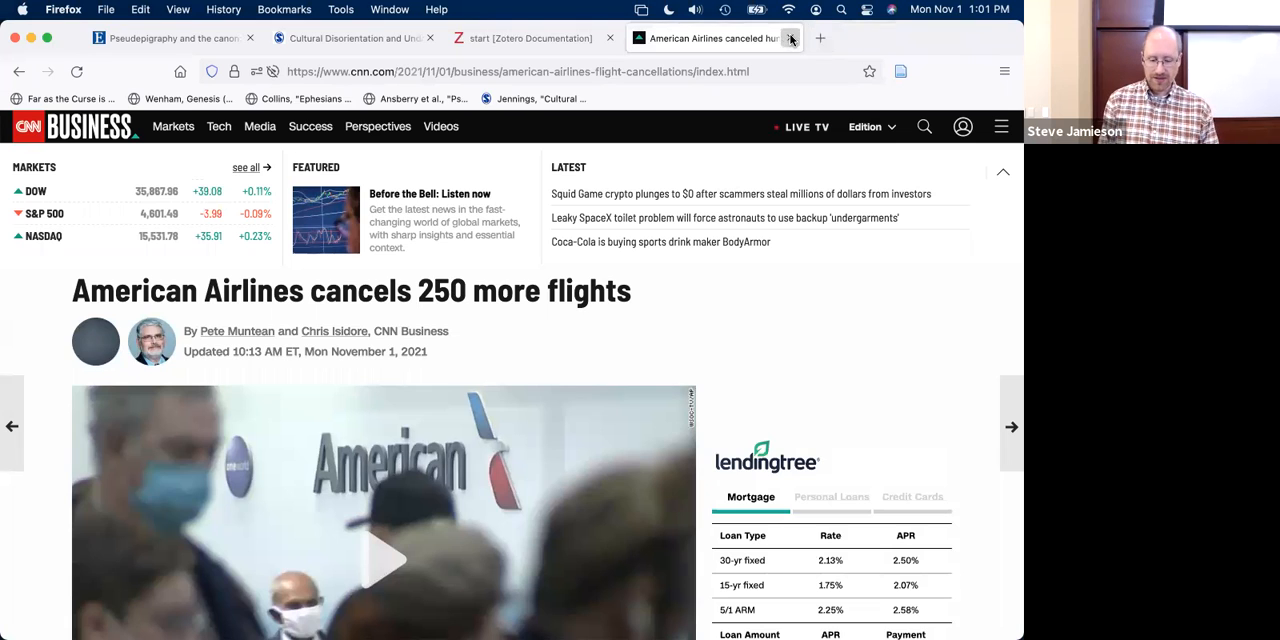
left_click(791, 39)
- Switch to Word and set the document's Zotero citation style to "Chicago Manual of Style 17th edition (full note)"
key("super+Tab")
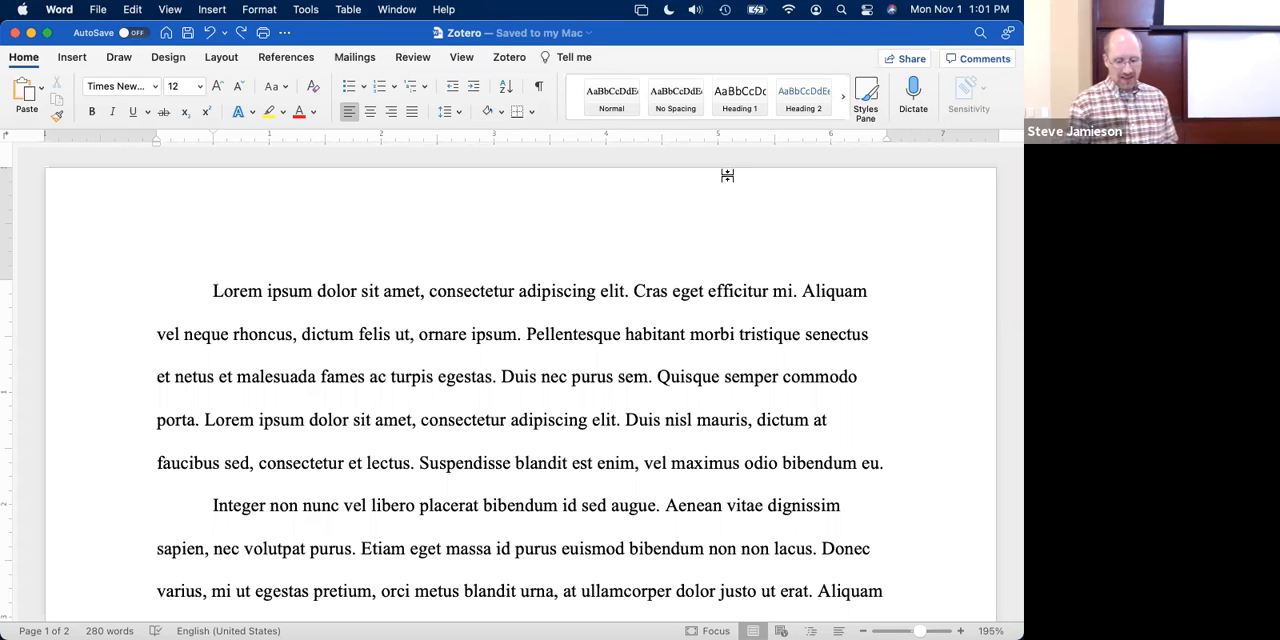
left_click(504, 60)
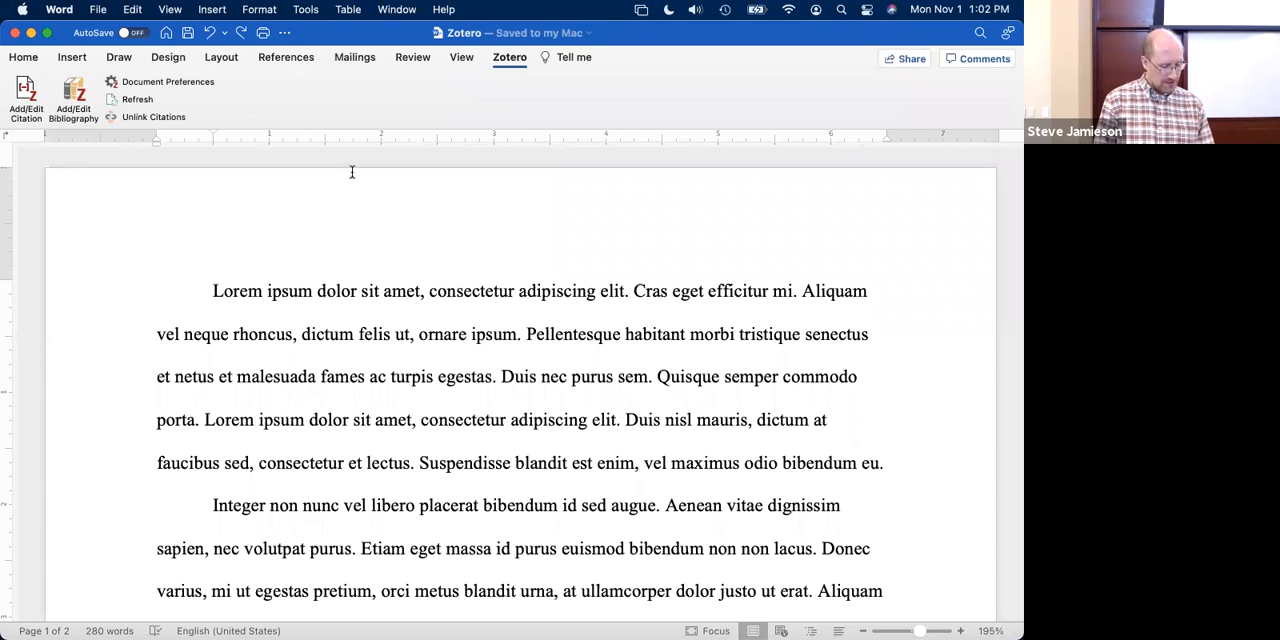
left_click(139, 87)
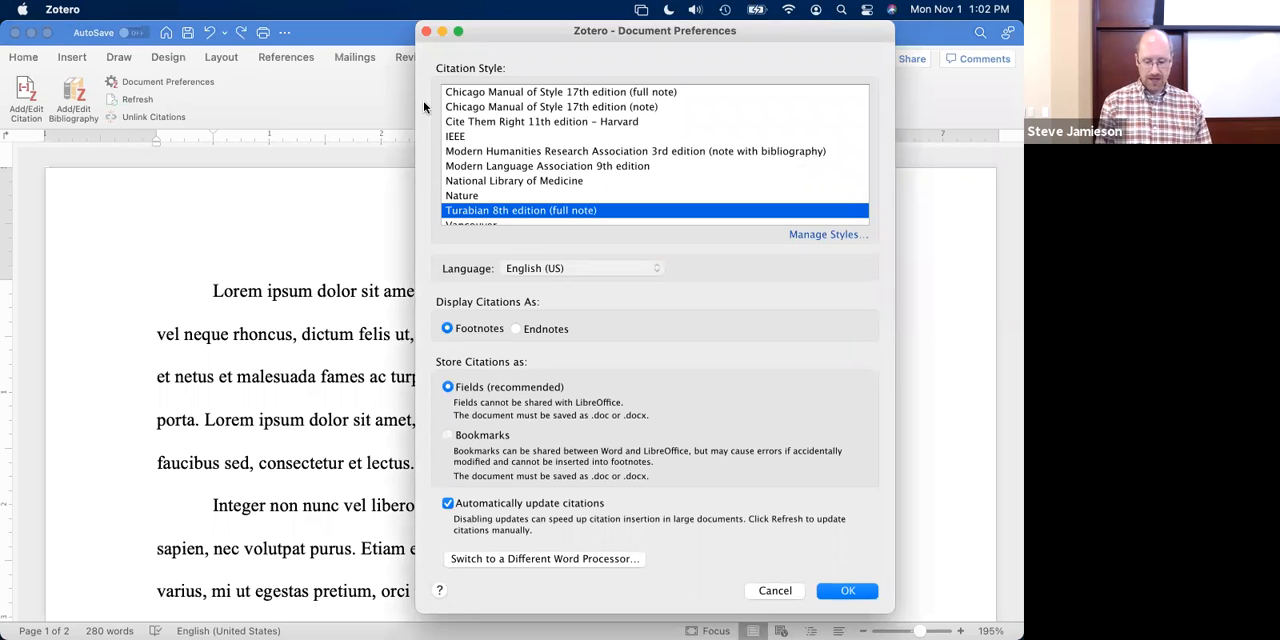
scroll(556, 185, "up", 2)
scroll(556, 185, "down", 3)
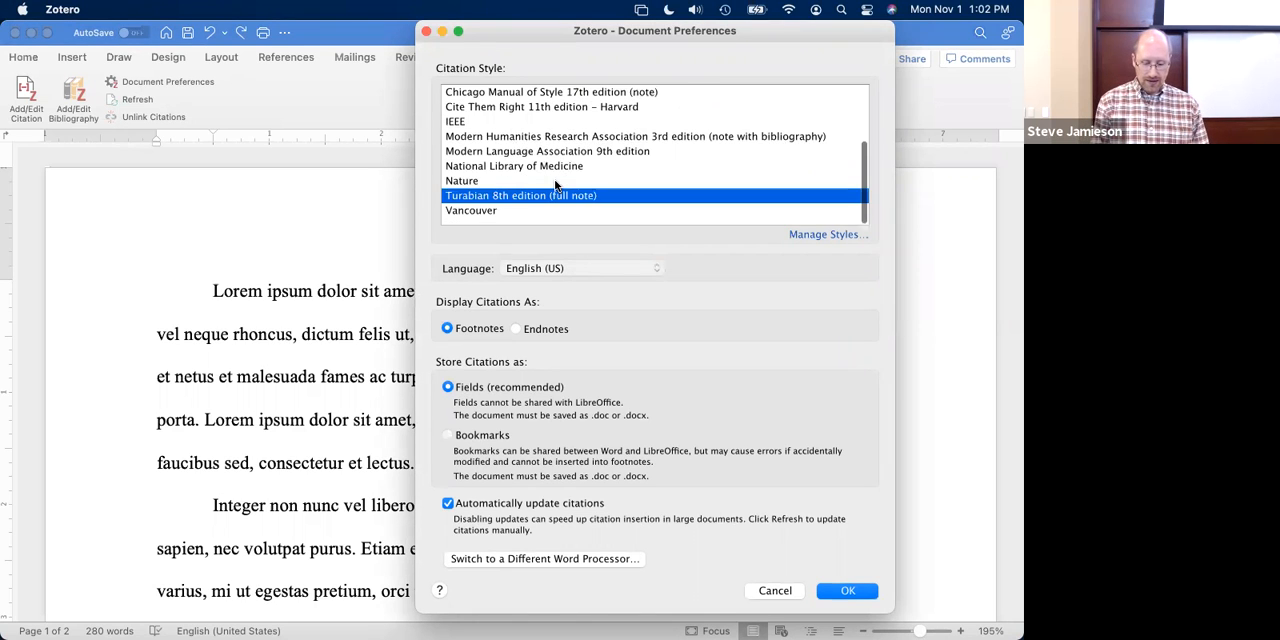
scroll(576, 176, "up", 4)
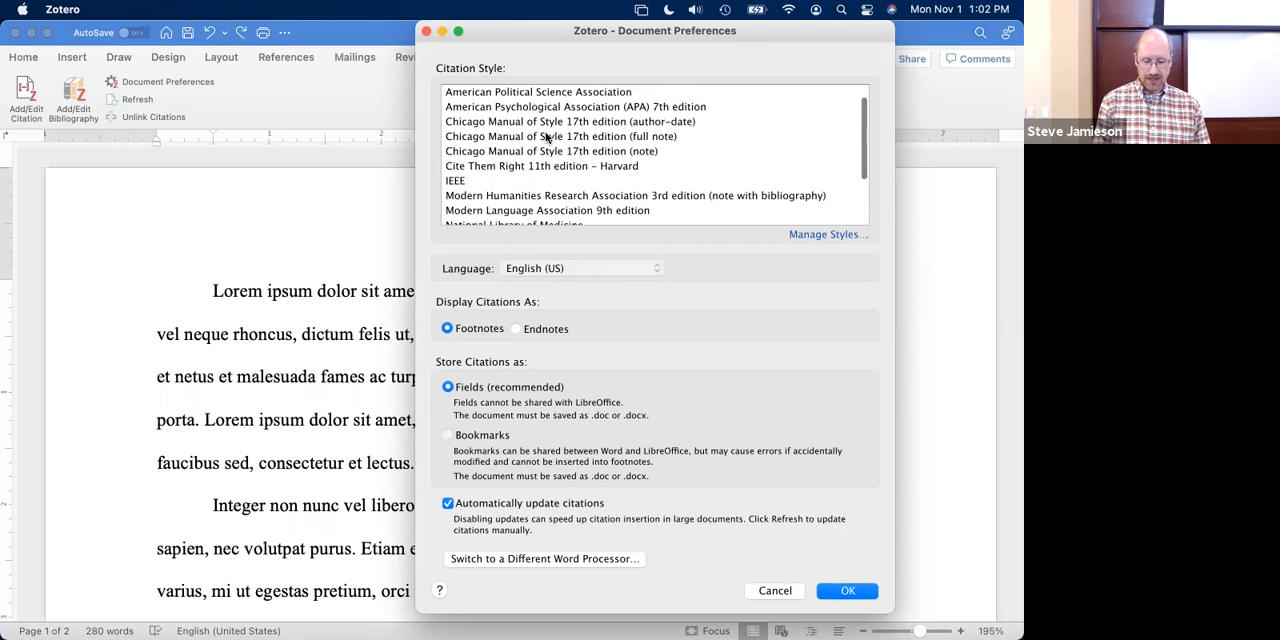
left_click(549, 137)
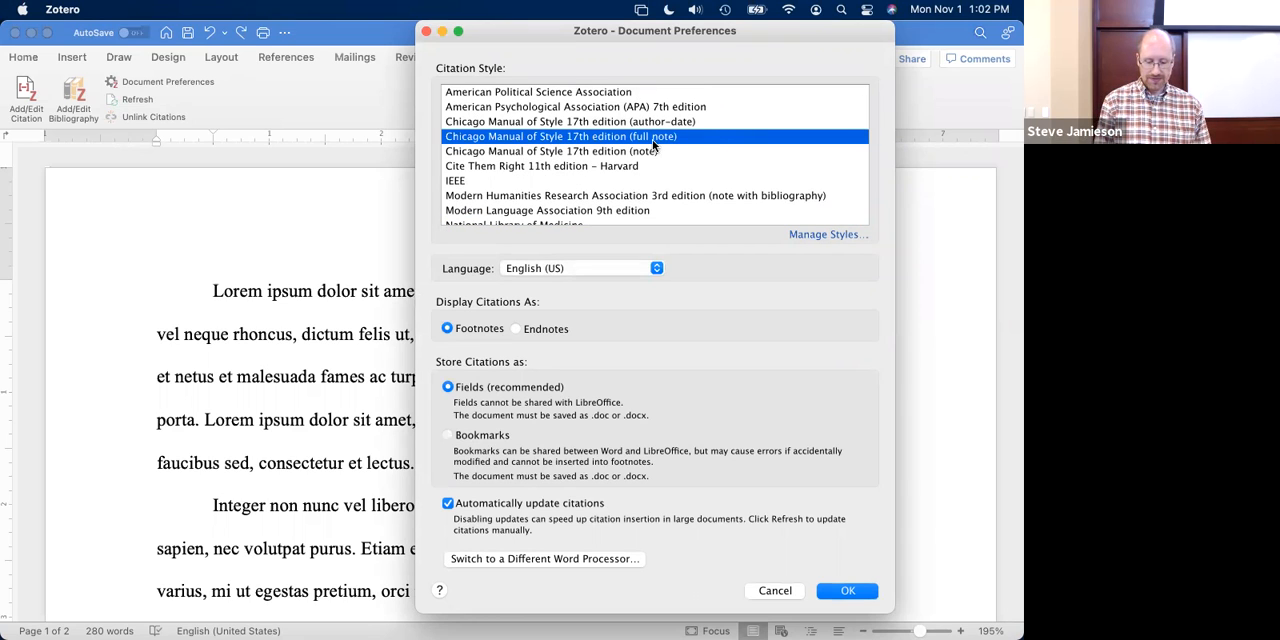
scroll(657, 222, "down", 4)
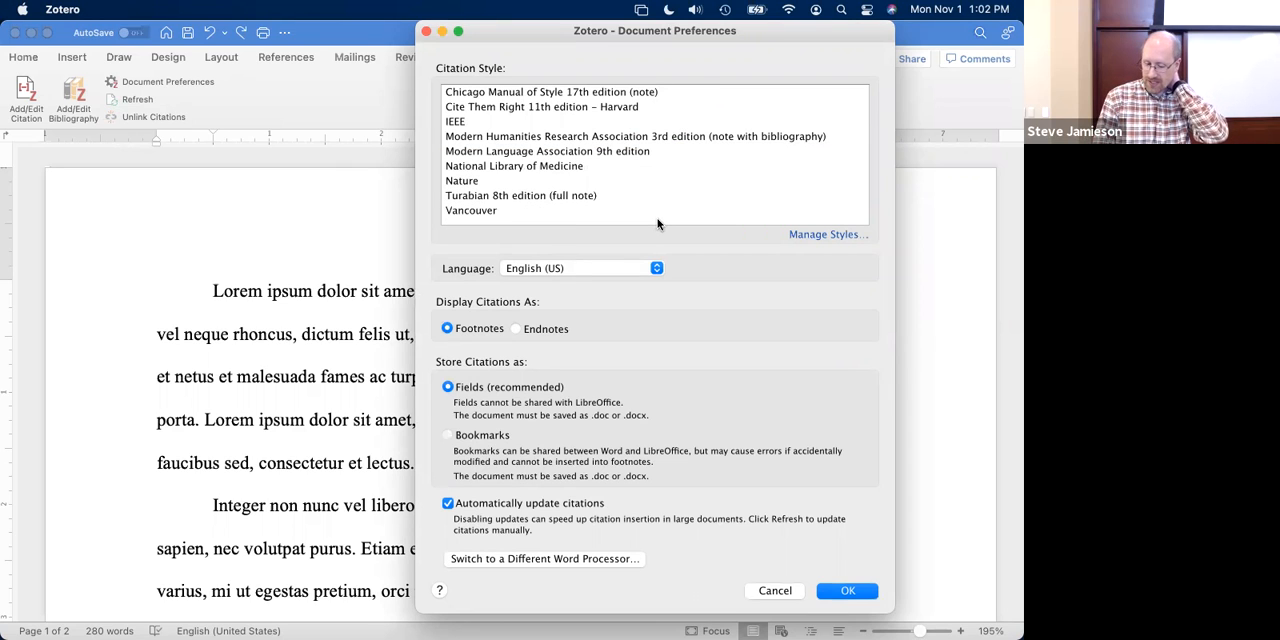
scroll(644, 187, "up", 2)
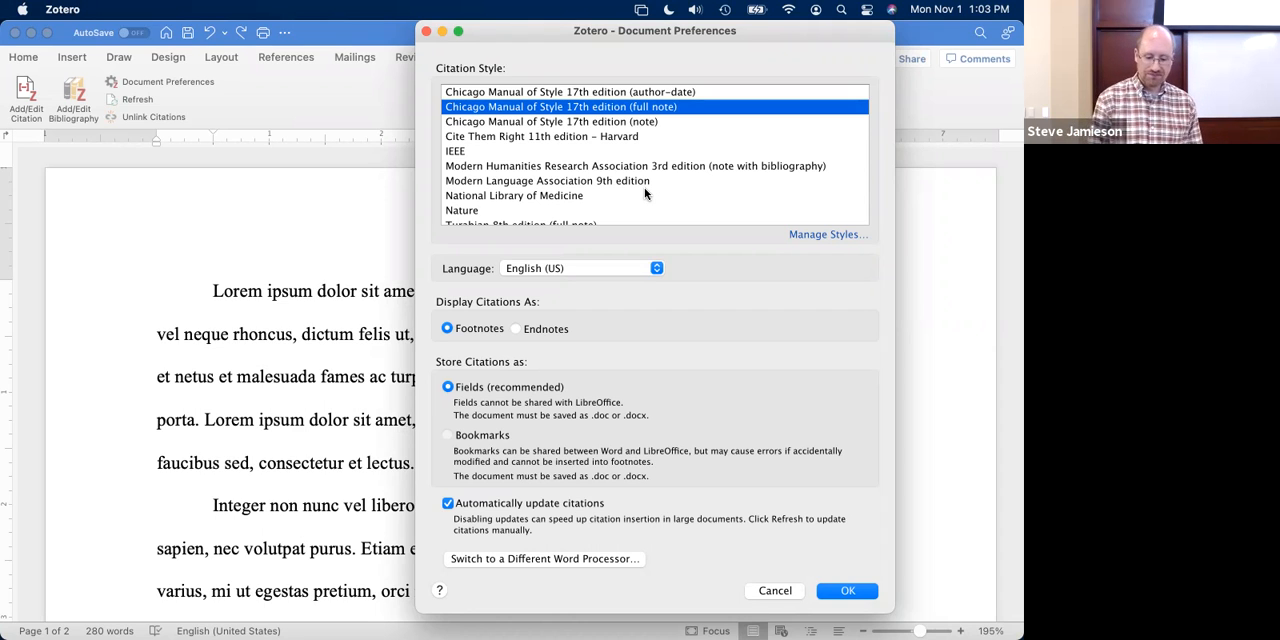
scroll(644, 187, "up", 3)
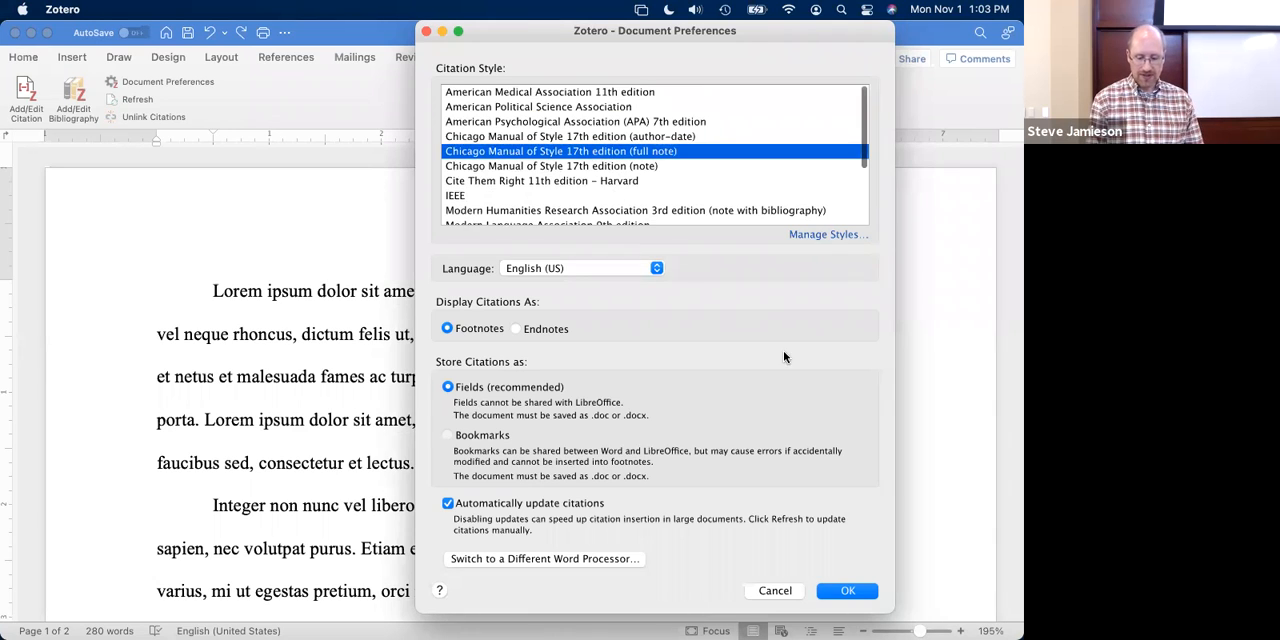
left_click(847, 592)
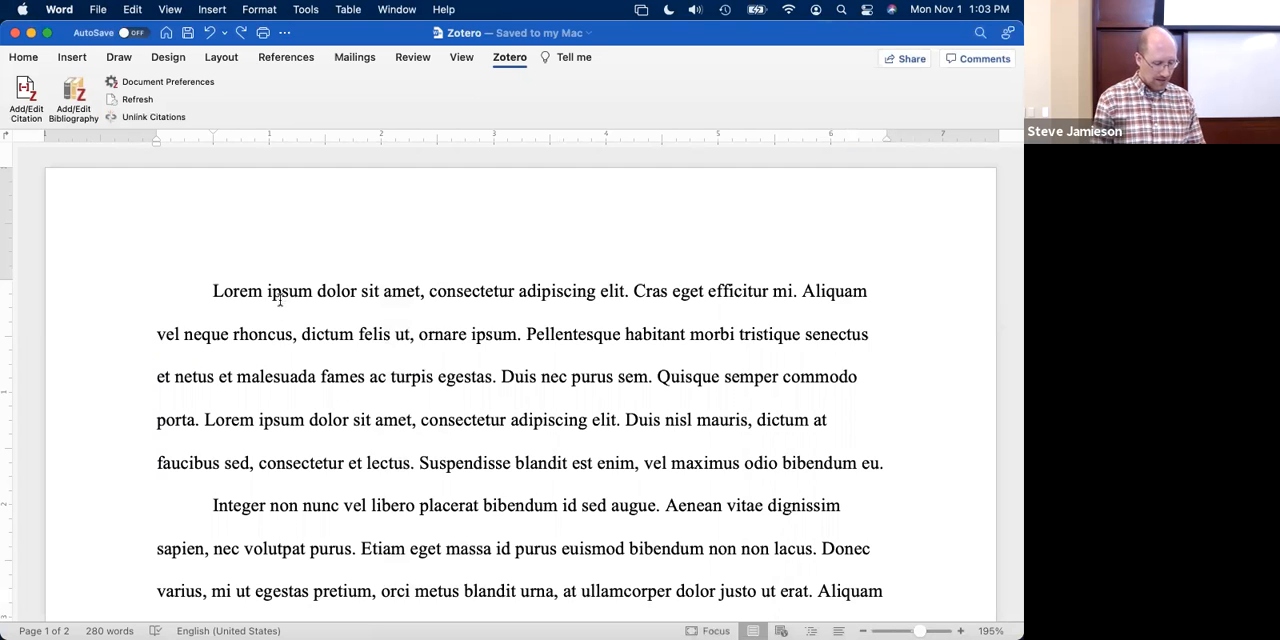
- Reopen the Zotero document preferences to review the citation settings, and dismiss them without changes
left_click(180, 84)
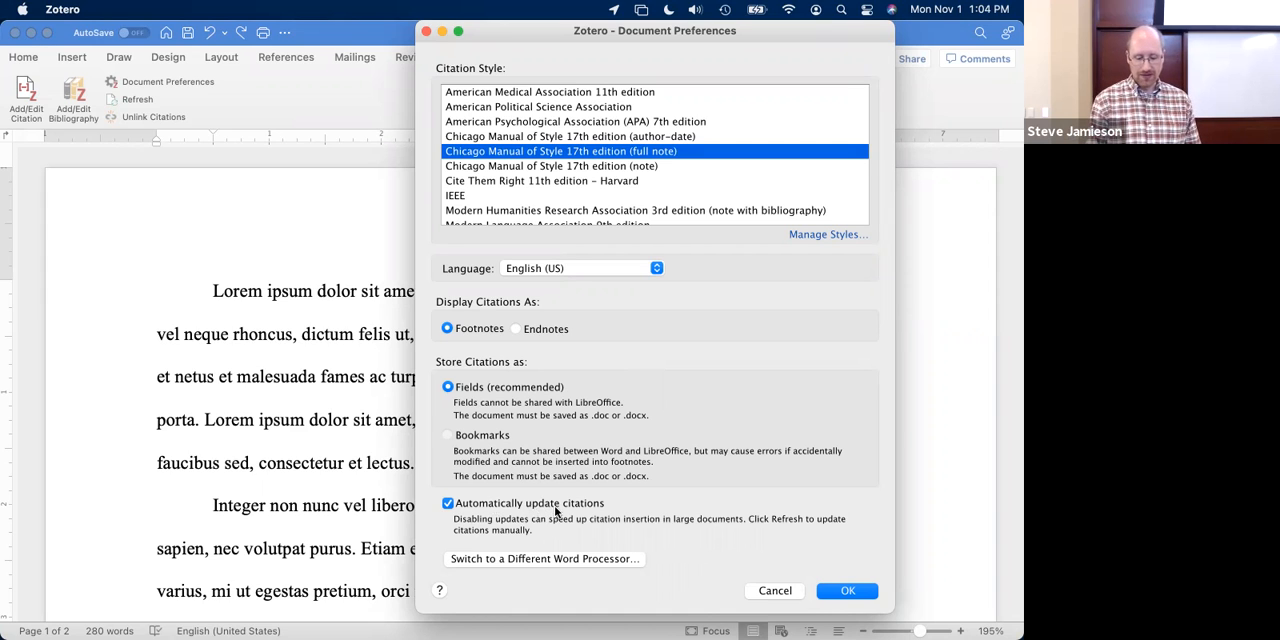
left_click(775, 591)
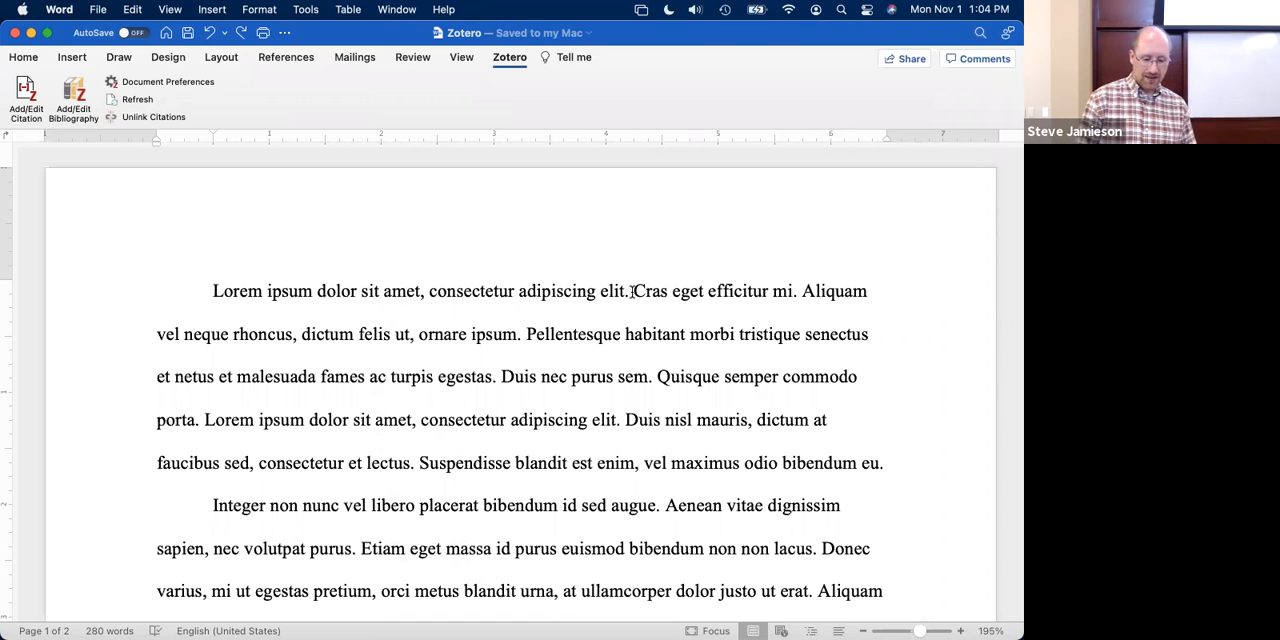
- Start a Zotero citation after "consectetur adipiscing elit." and add the book "Far as the curse is found: the covenant story of redemption"
left_click(25, 96)
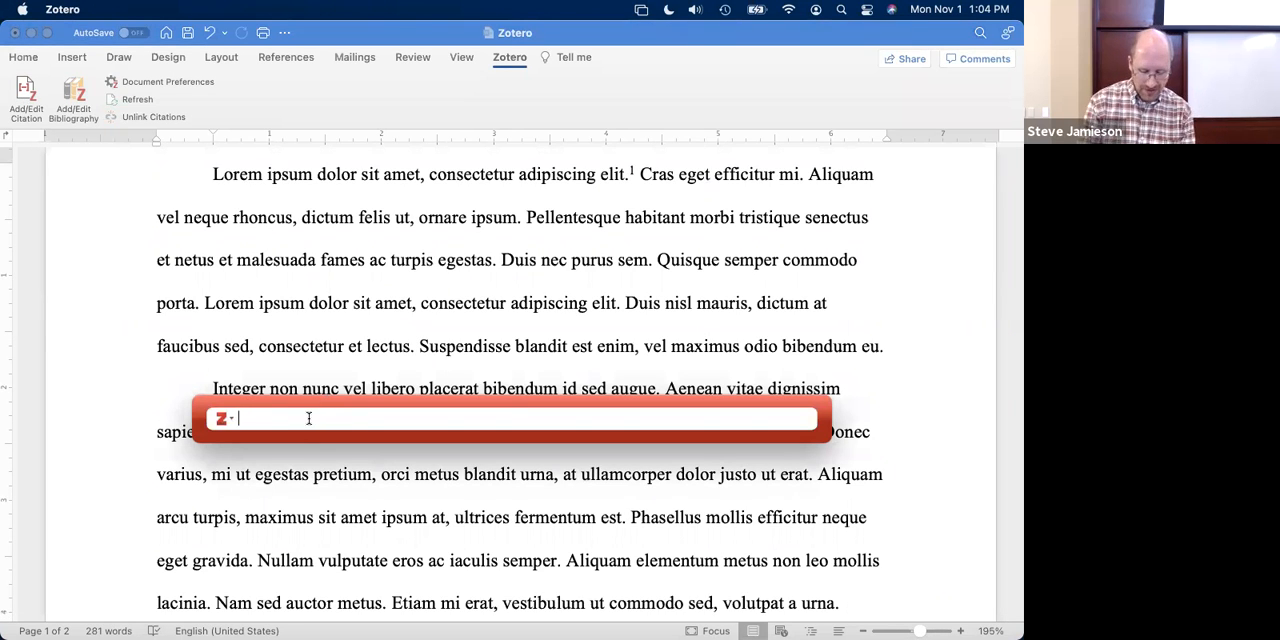
type("willim")
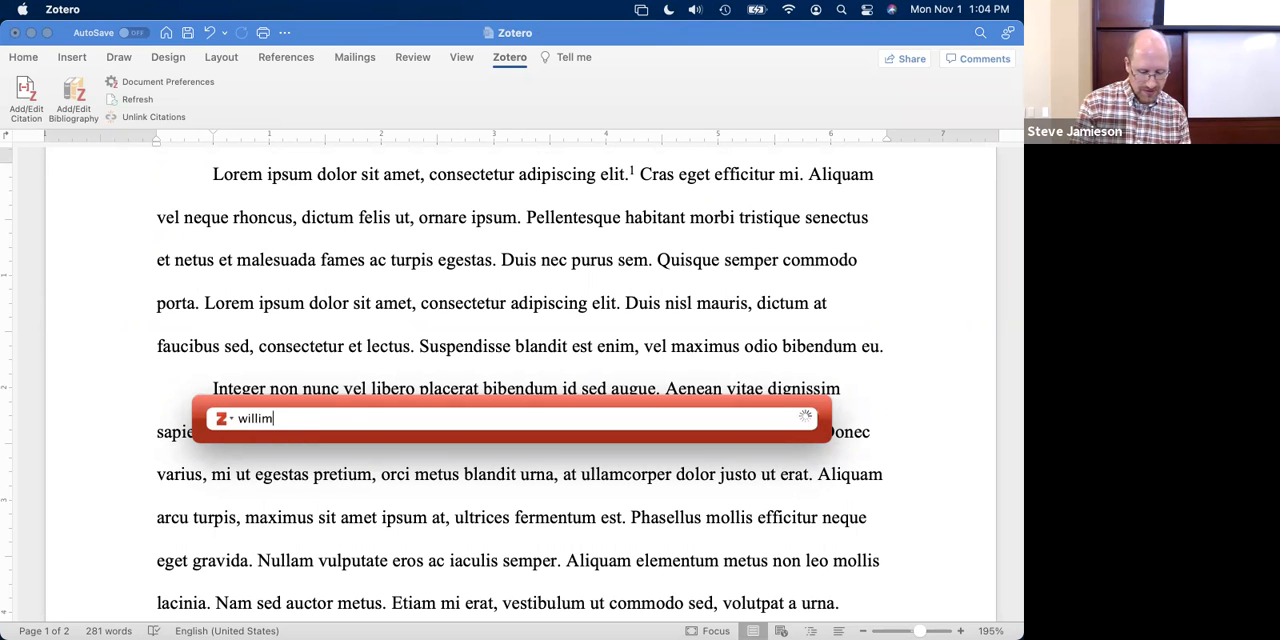
key("BackSpace")
key("BackSpace")
key("BackSpace")
key("BackSpace")
key("BackSpace")
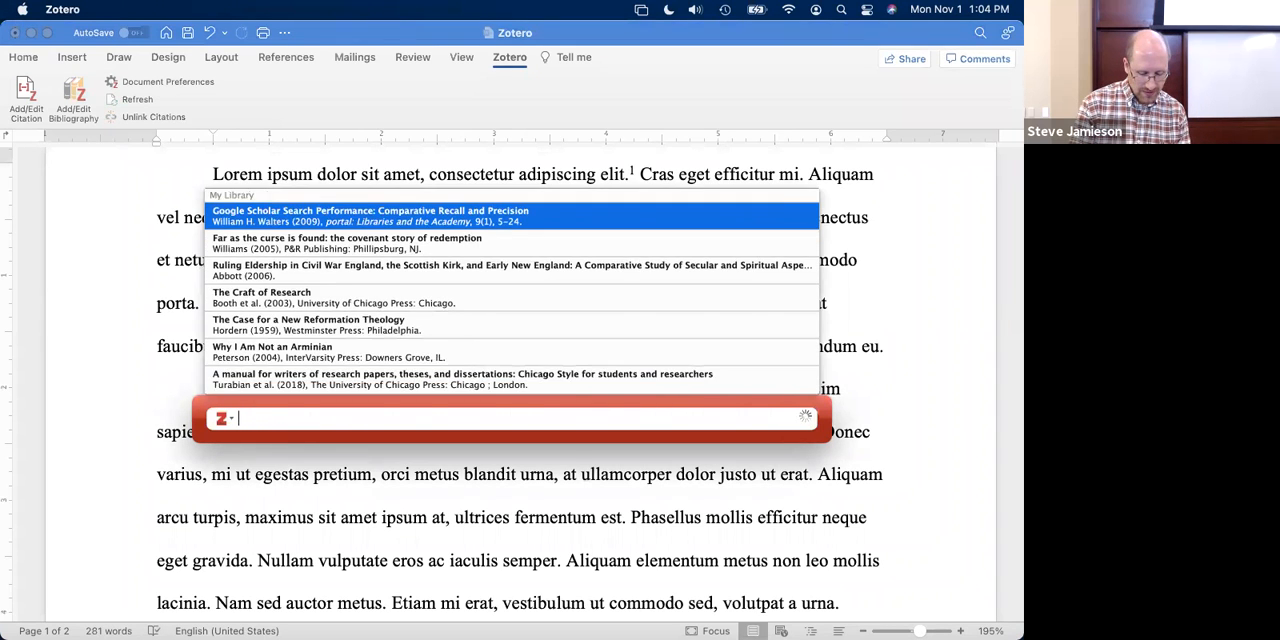
type("far as th")
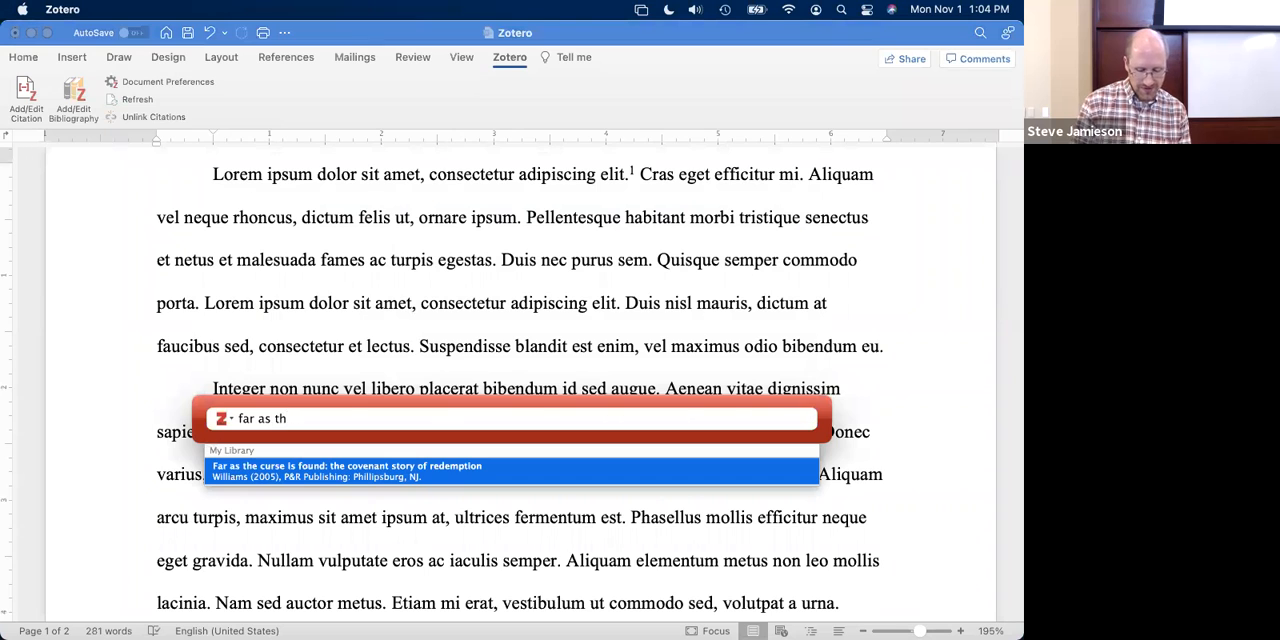
key("Return")
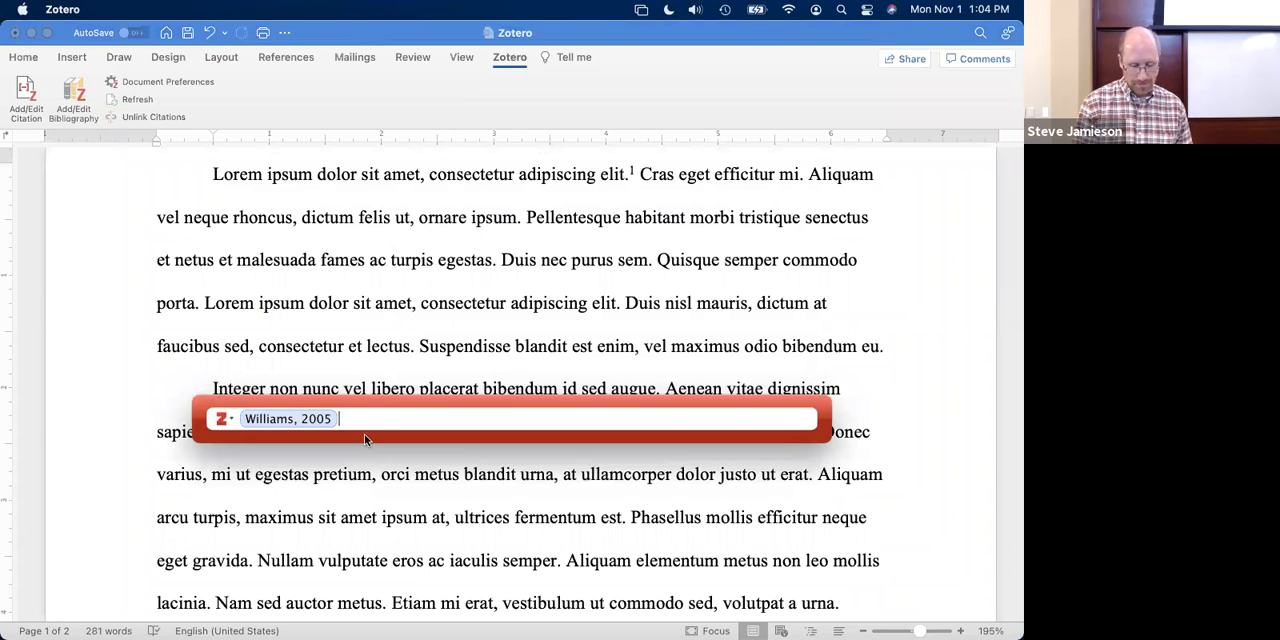
left_click_drag(375, 404, 360, 284)
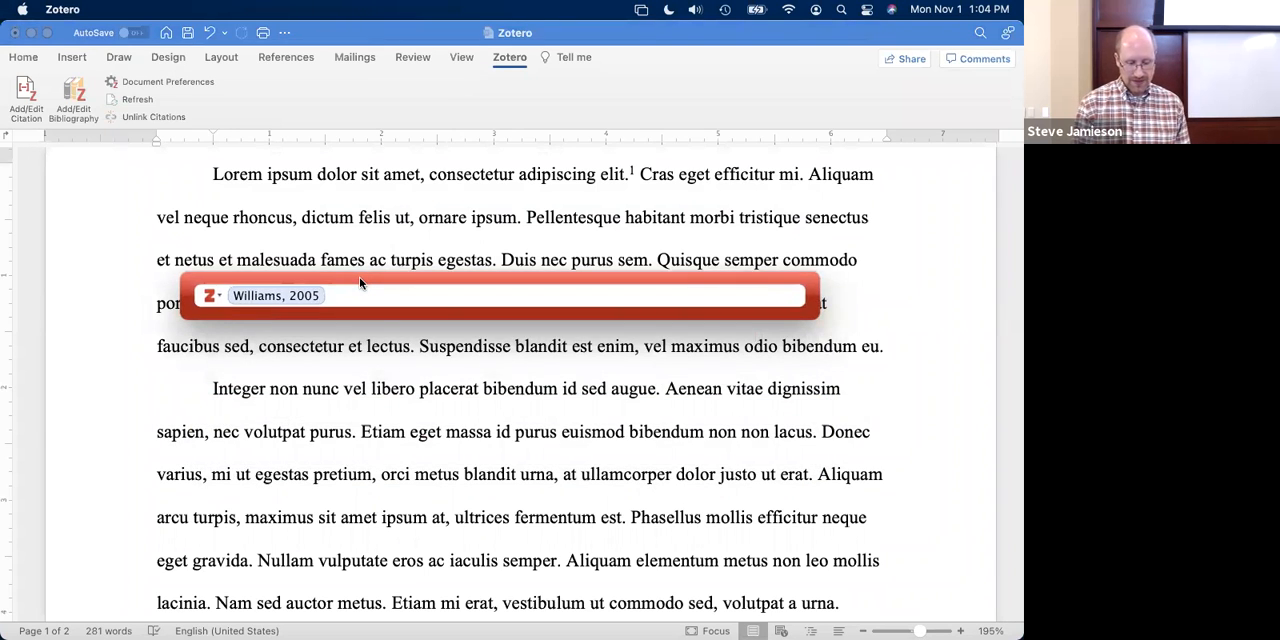
- Search the library by author for a second source for the same citation, and clear that search text
type("collins")
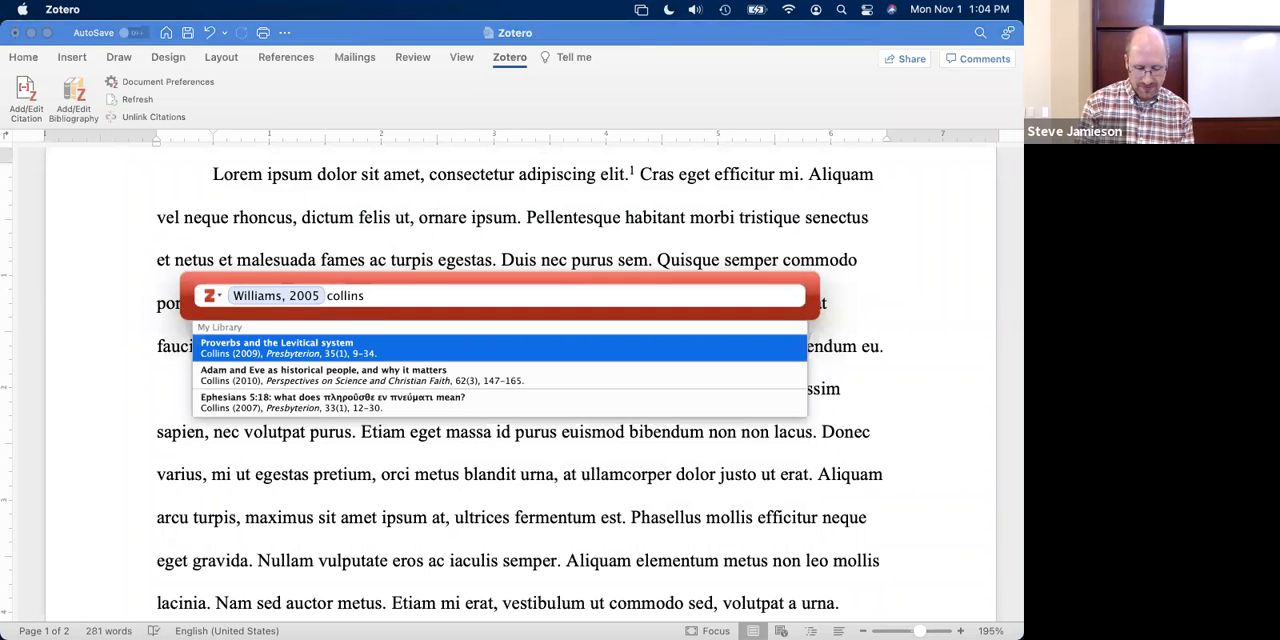
key("BackSpace")
key("BackSpace")
key("BackSpace")
key("BackSpace")
key("BackSpace")
key("BackSpace")
key("BackSpace")
key("BackSpace")
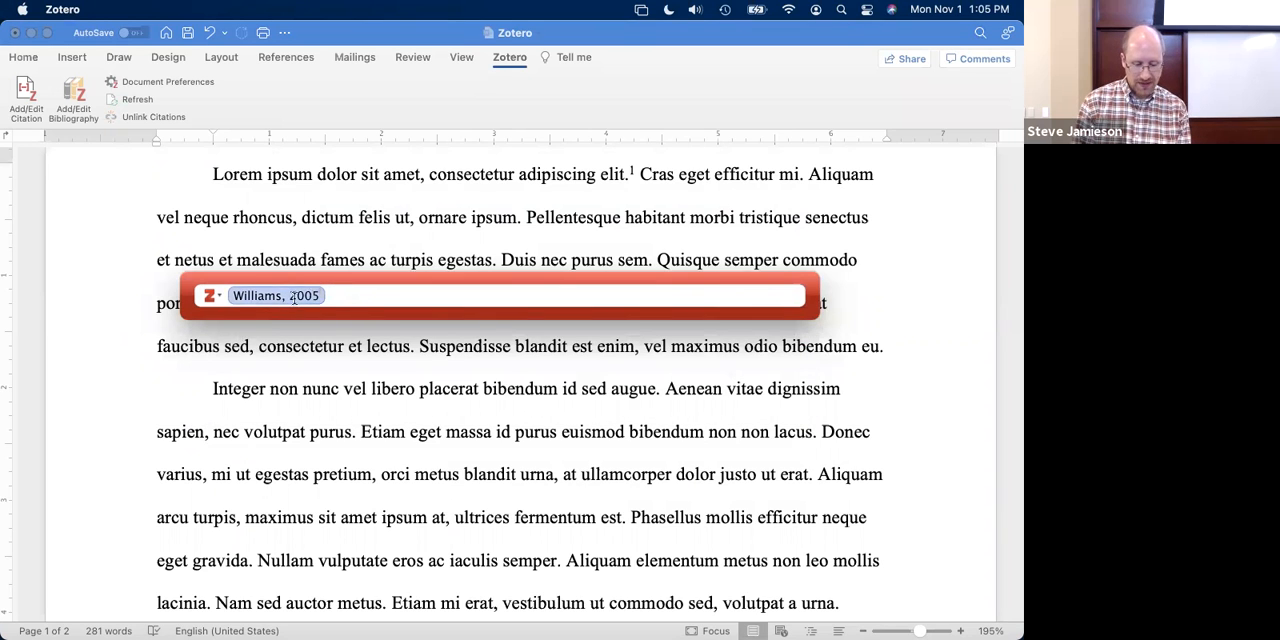
- Set the cited book's page to 36, insert the footnote citation, and check it at the end of the page
left_click(293, 297)
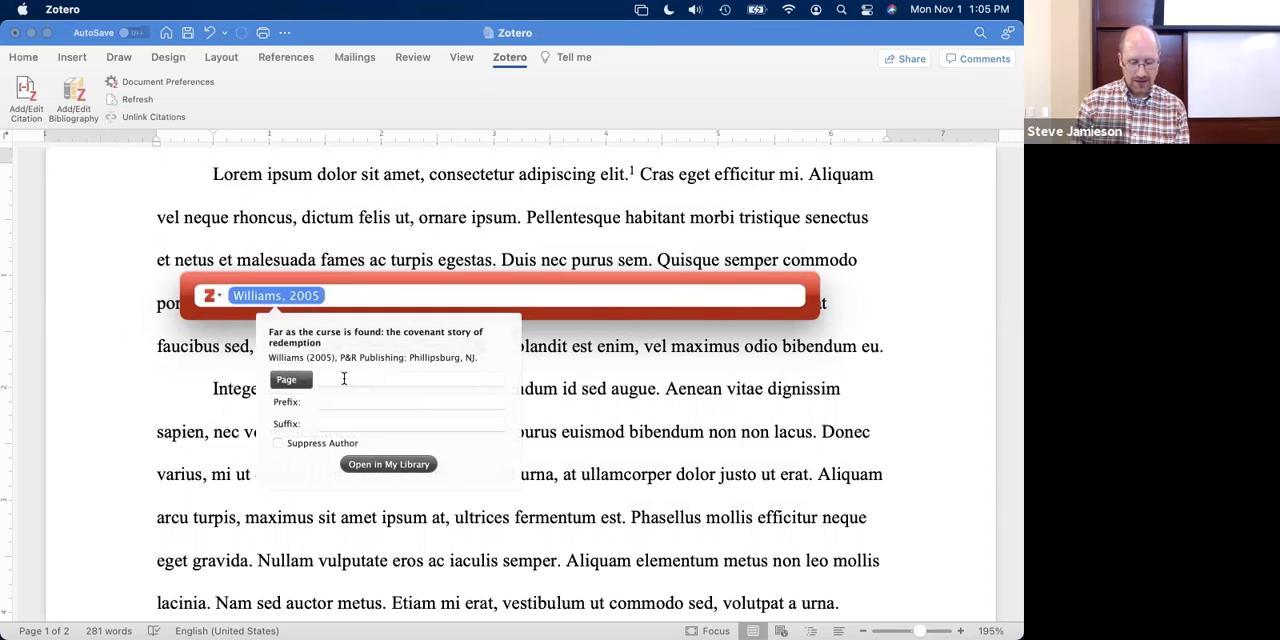
left_click(344, 379)
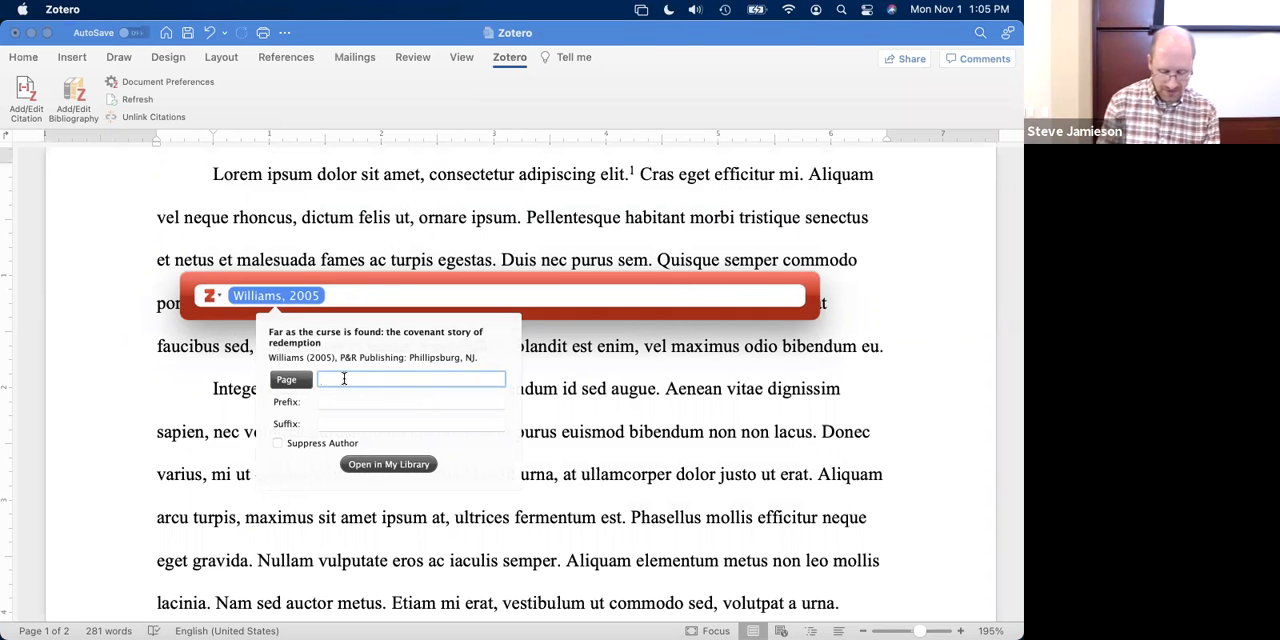
type("36")
key("Return")
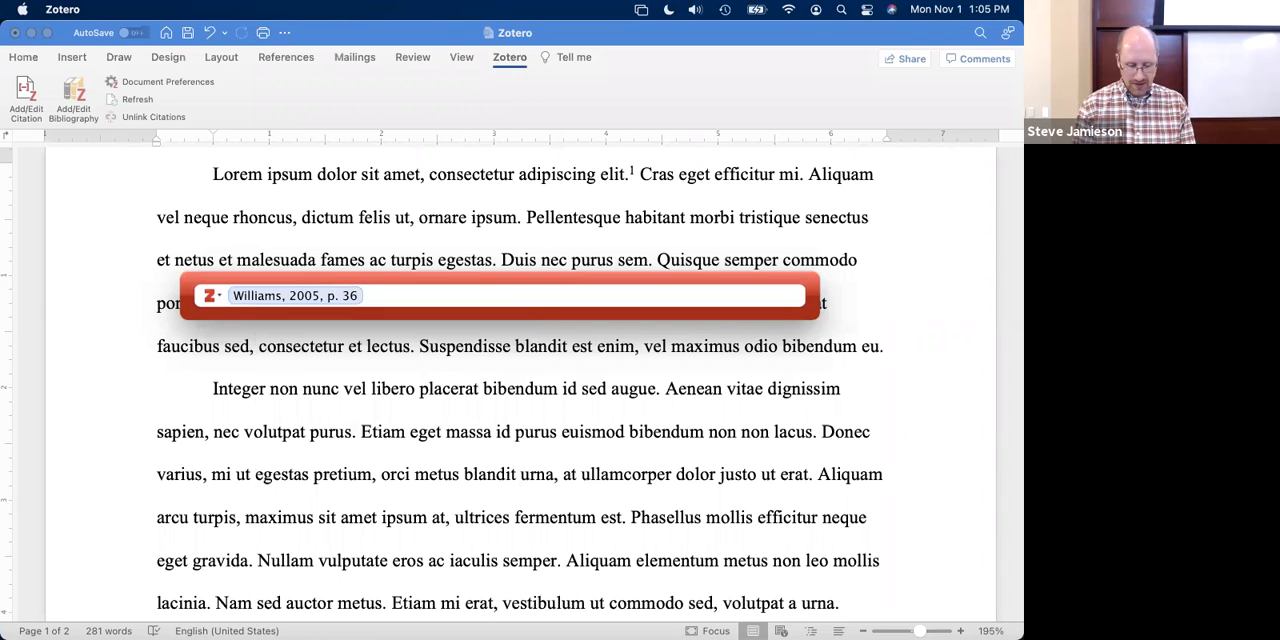
key("Return")
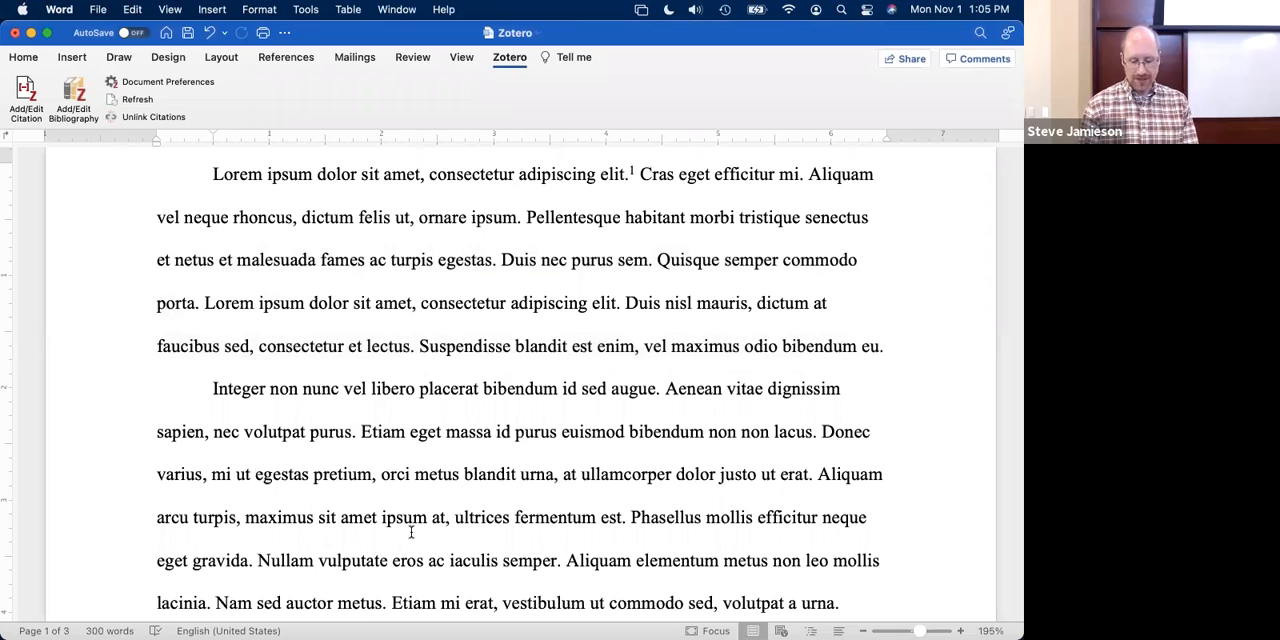
scroll(410, 530, "down", 5)
scroll(410, 533, "down", 10)
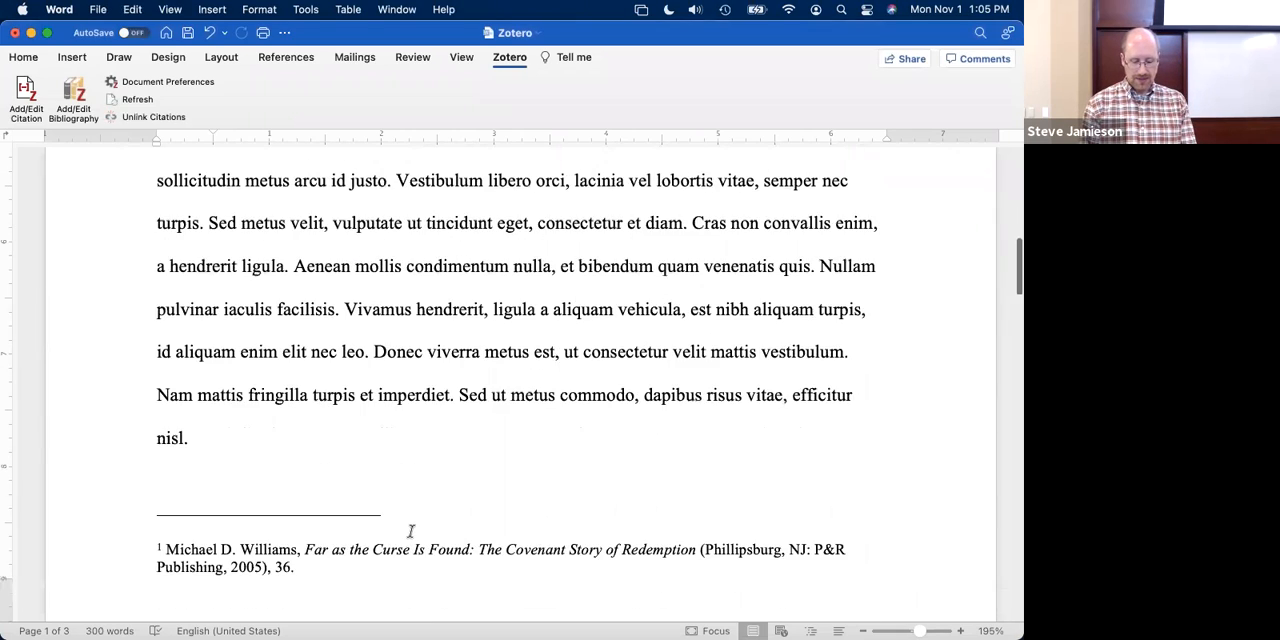
scroll(411, 516, "down", 1)
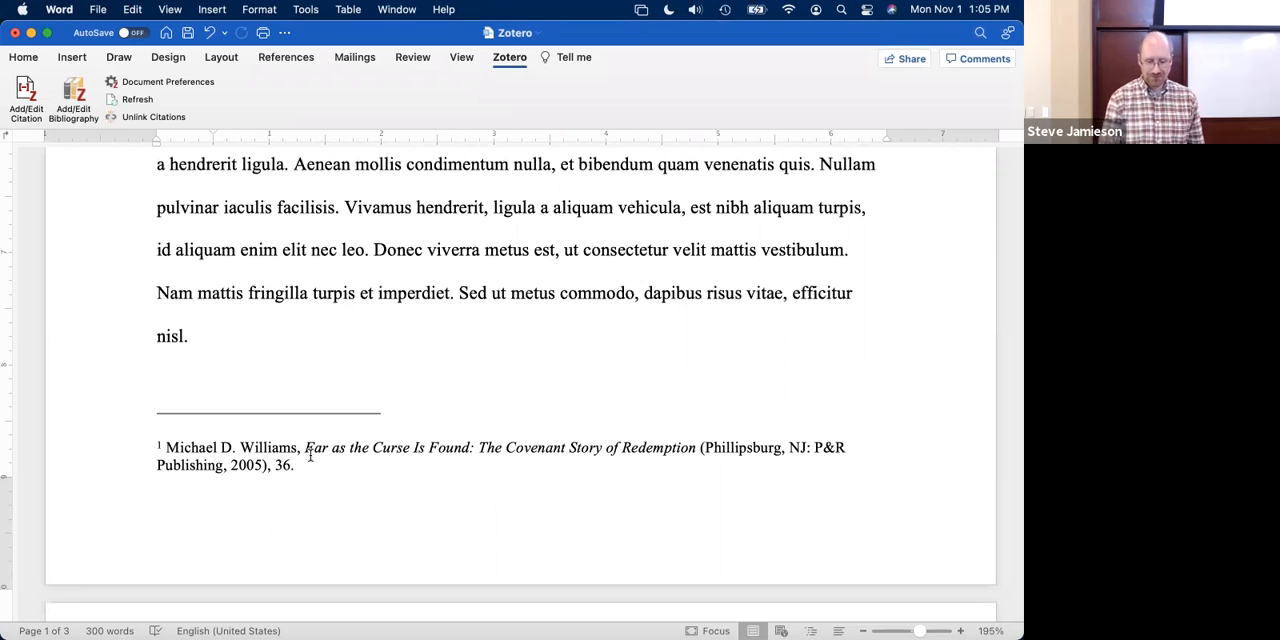
- Start a second citation after "Cras eget efficitur mi." and add the 2007 Presbyterion article on Ephesians 5:18
scroll(376, 317, "up", 10)
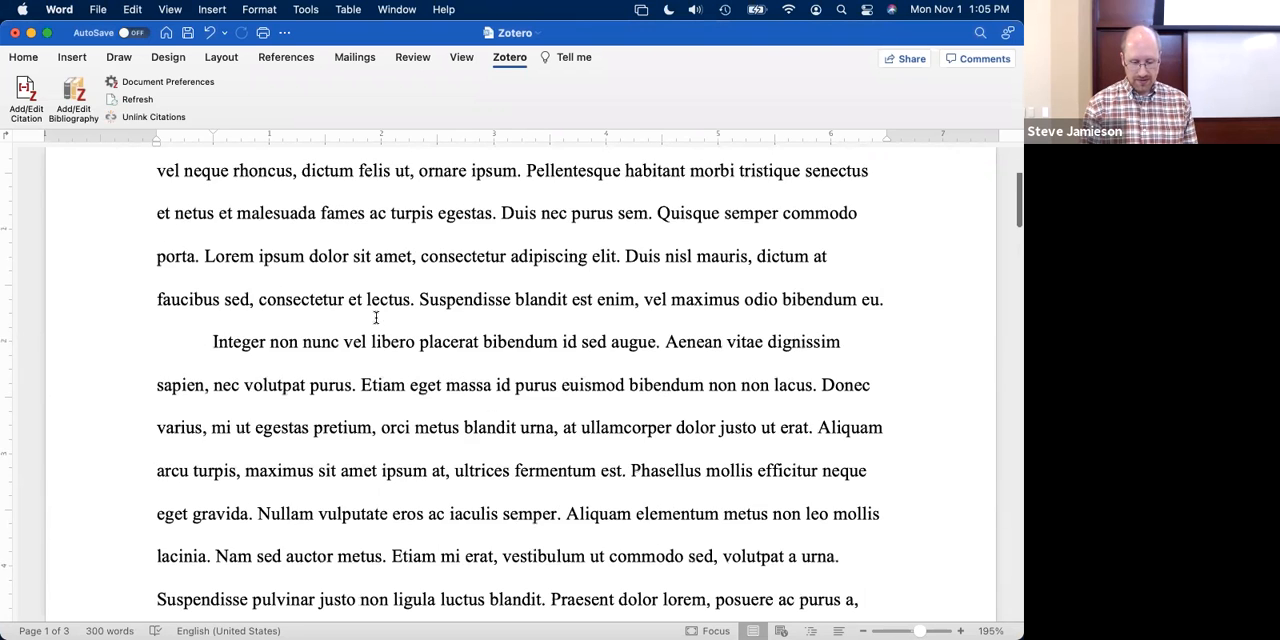
scroll(376, 317, "up", 4)
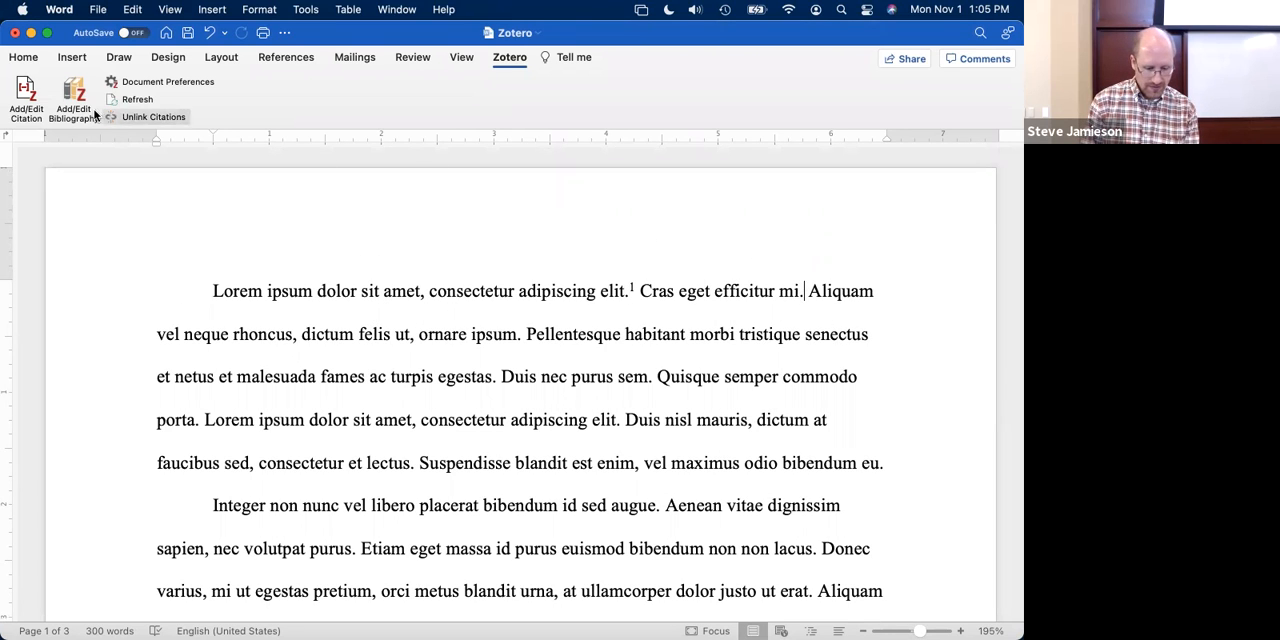
left_click(37, 100)
scroll(289, 259, "down", 3)
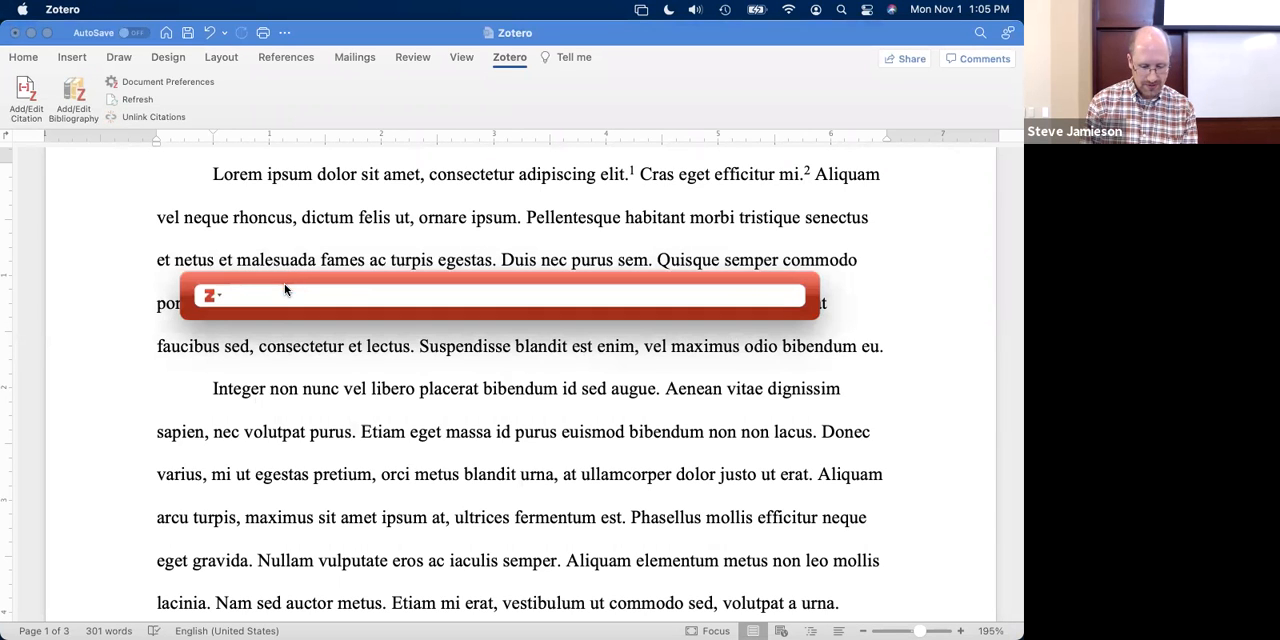
type("collins")
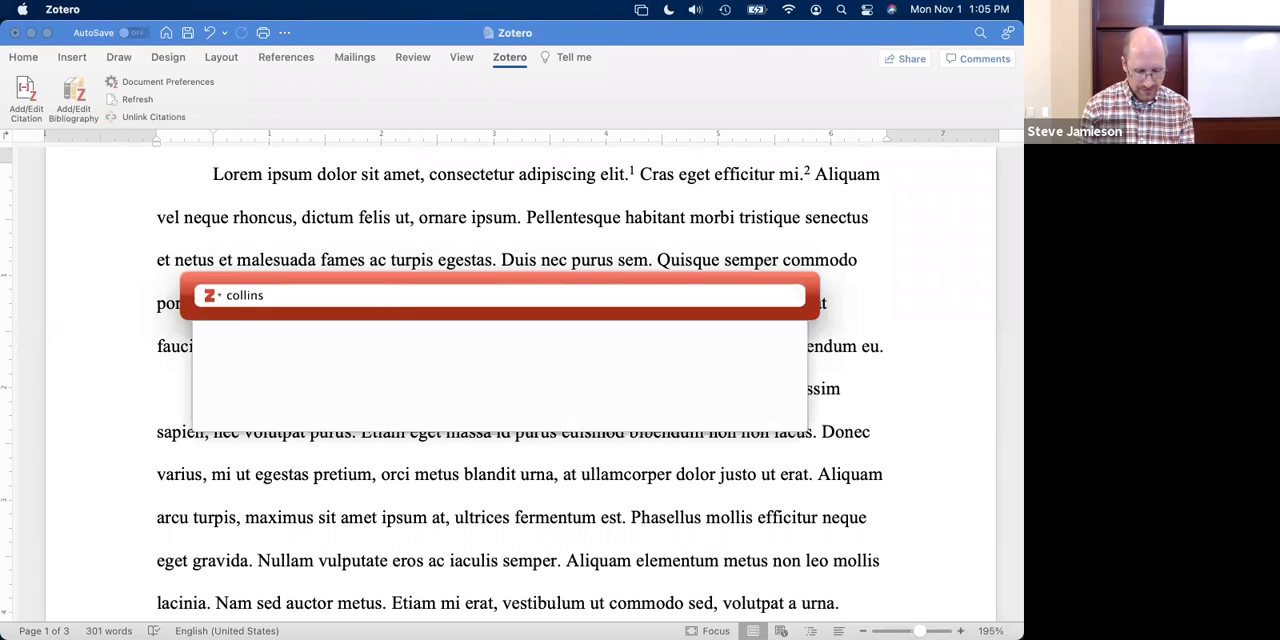
type(" eph")
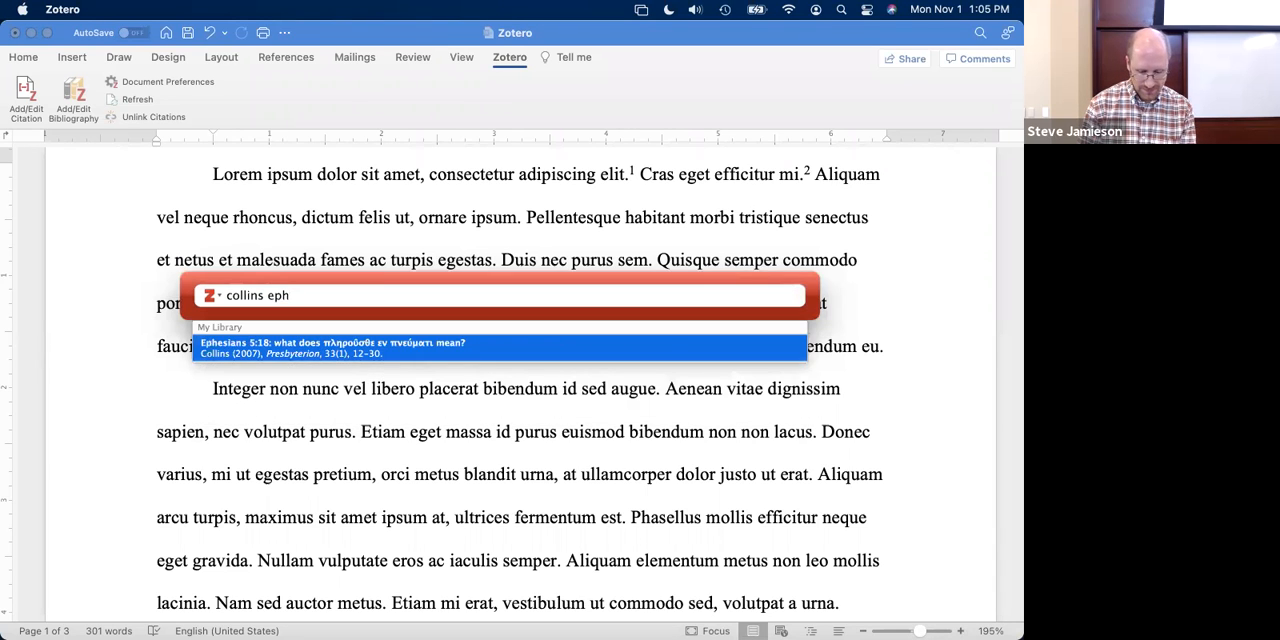
key("Return")
- Set the Ephesians article's cited page to 21, insert the citation, and check the resulting footnote
left_click(298, 298)
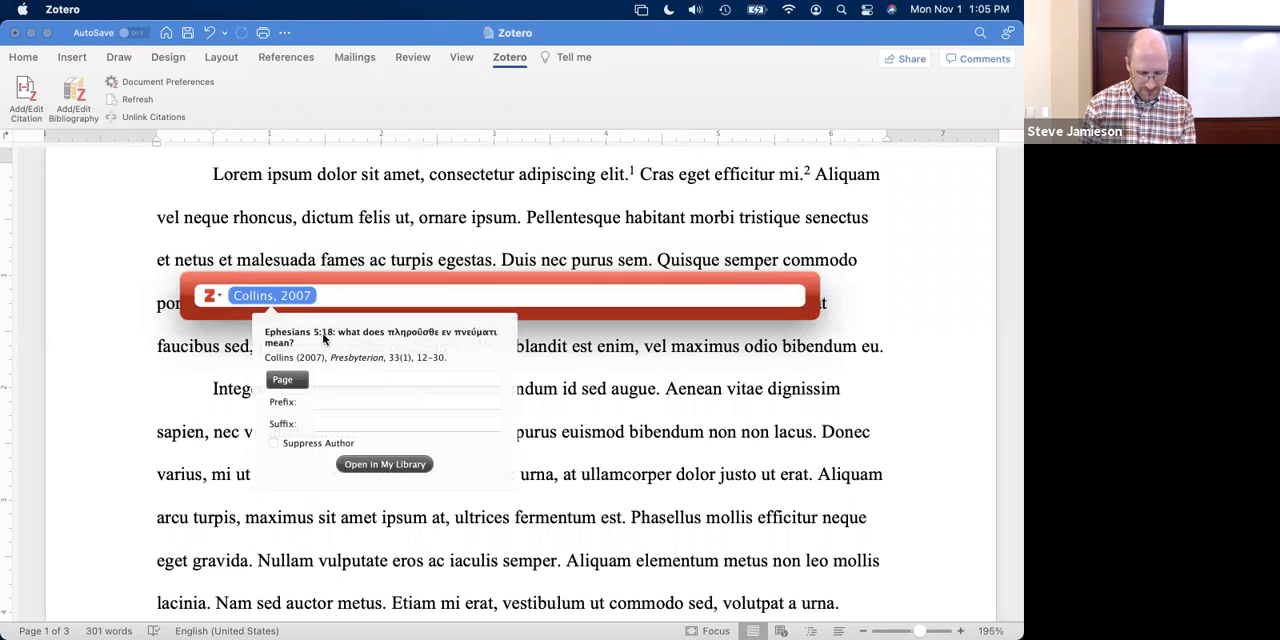
left_click(333, 380)
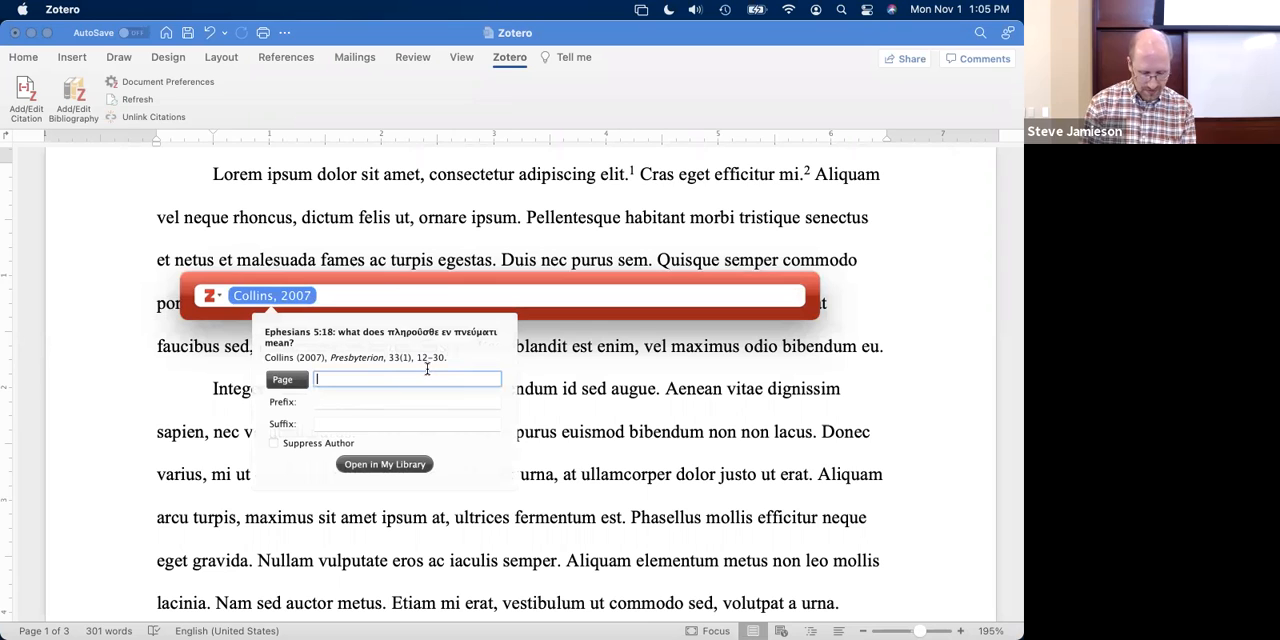
type("21")
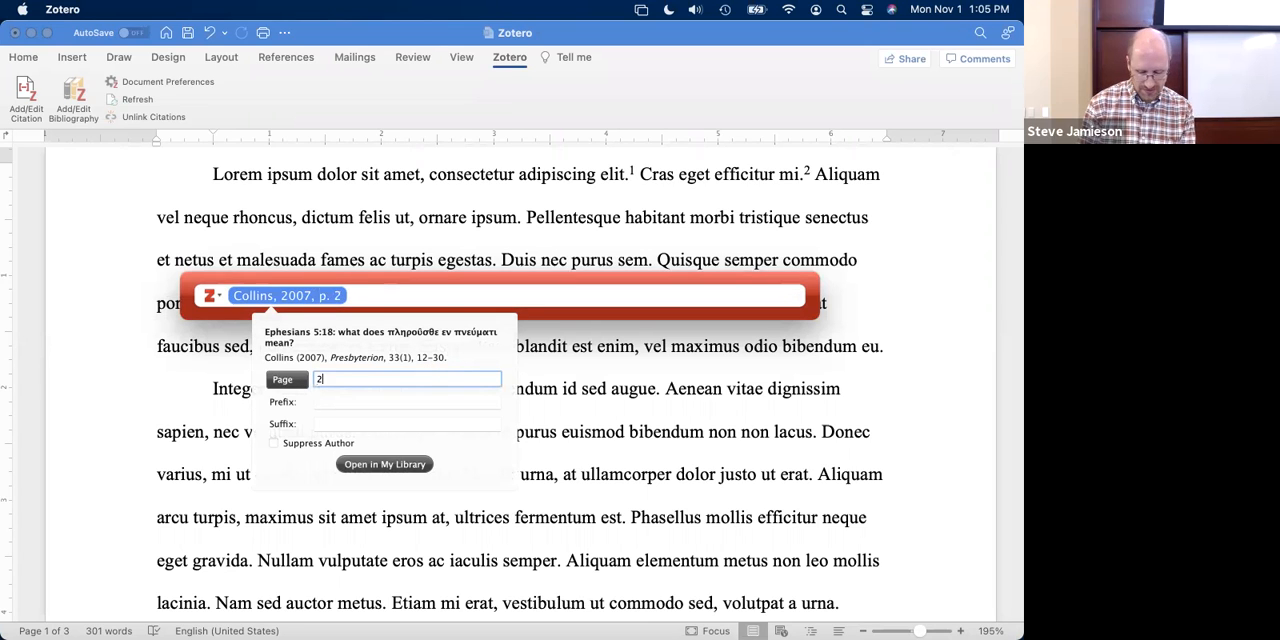
key("Return")
key("Return")
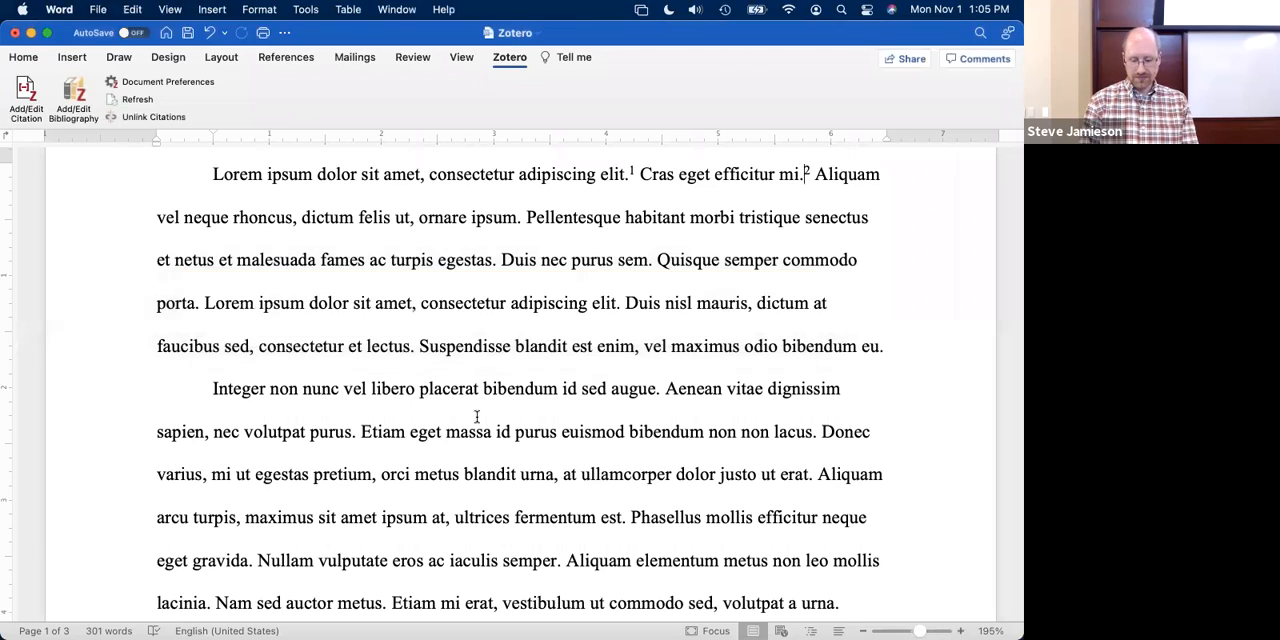
scroll(477, 416, "down", 10)
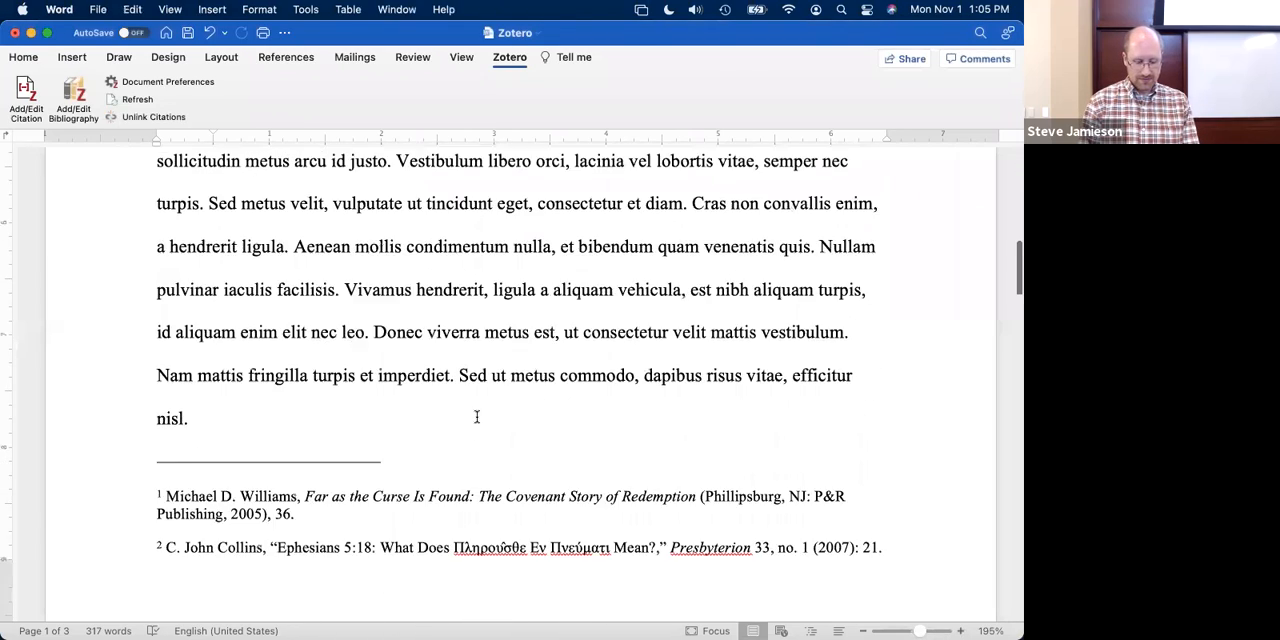
scroll(477, 416, "down", 3)
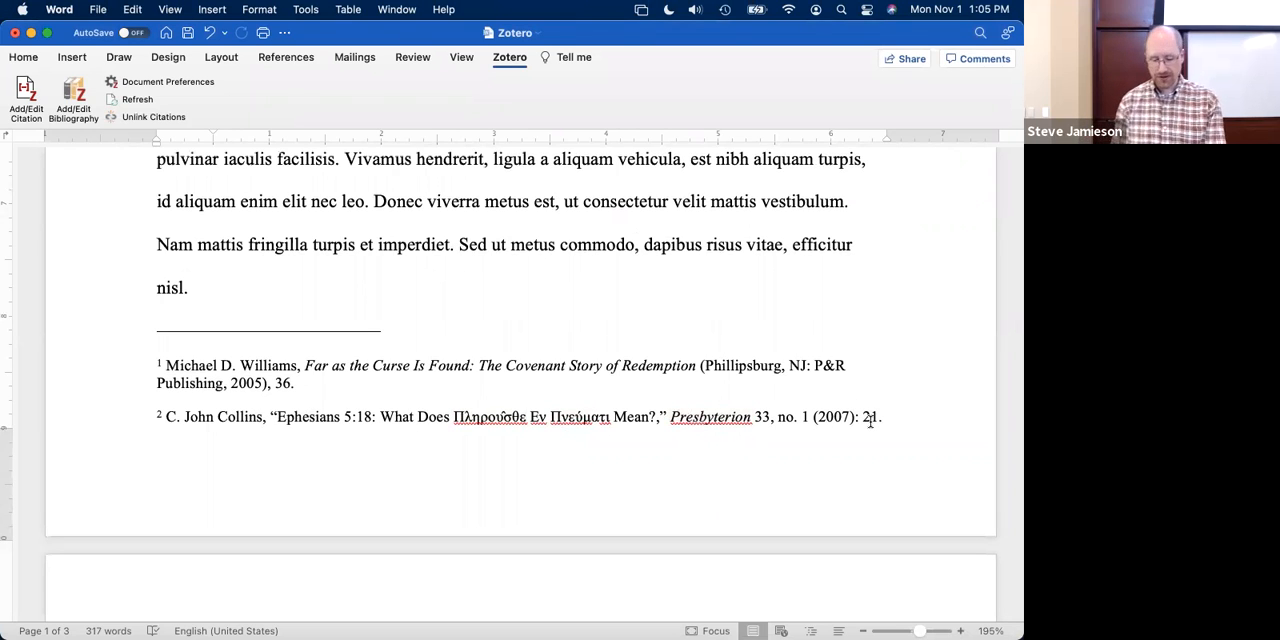
- Start a third citation after "ornare ipsum." and add the already cited book "Far as the curse is found"
scroll(731, 231, "up", 5)
scroll(731, 231, "up", 6)
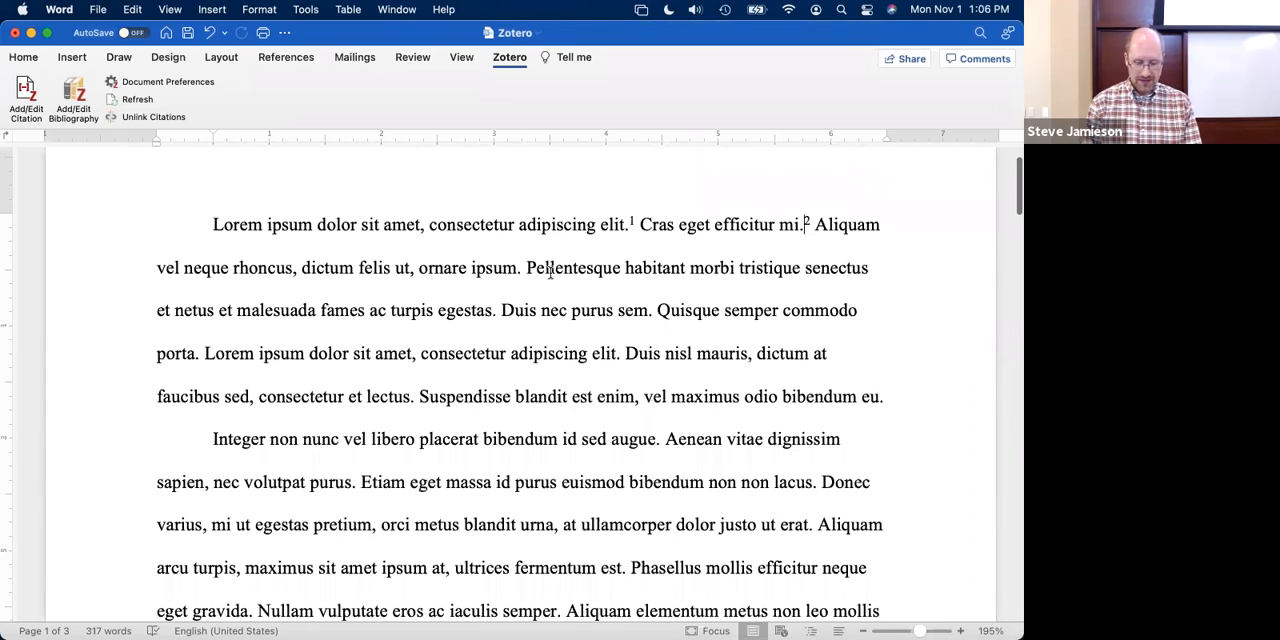
left_click(521, 267)
left_click(20, 95)
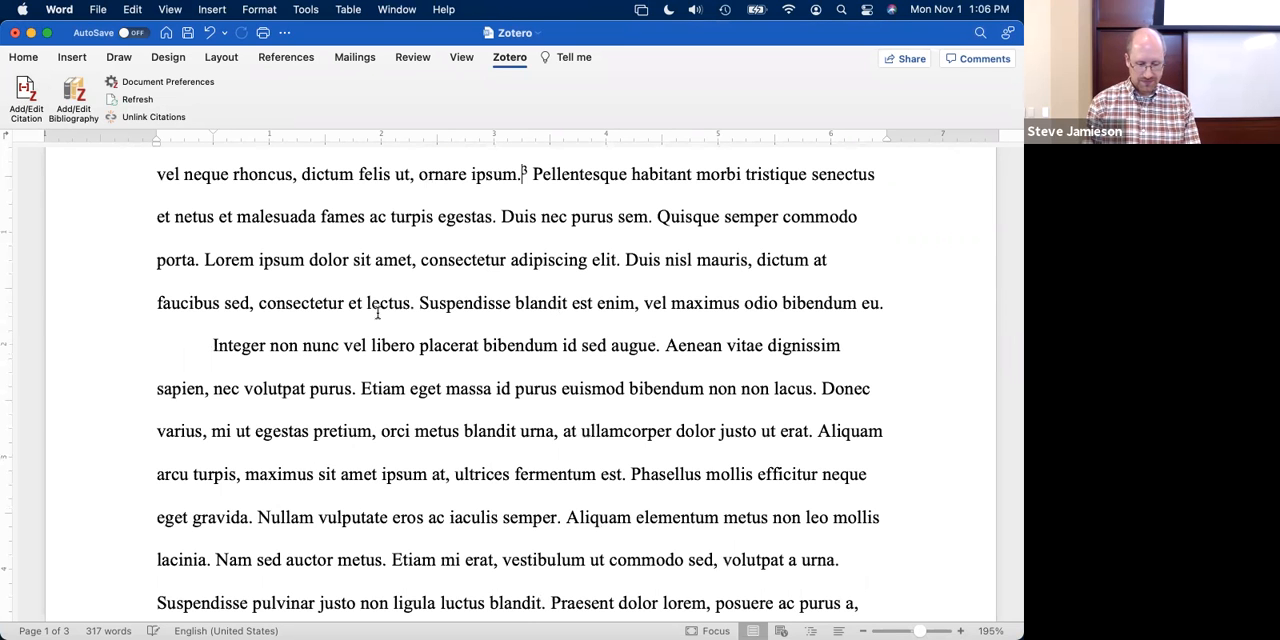
type("williams")
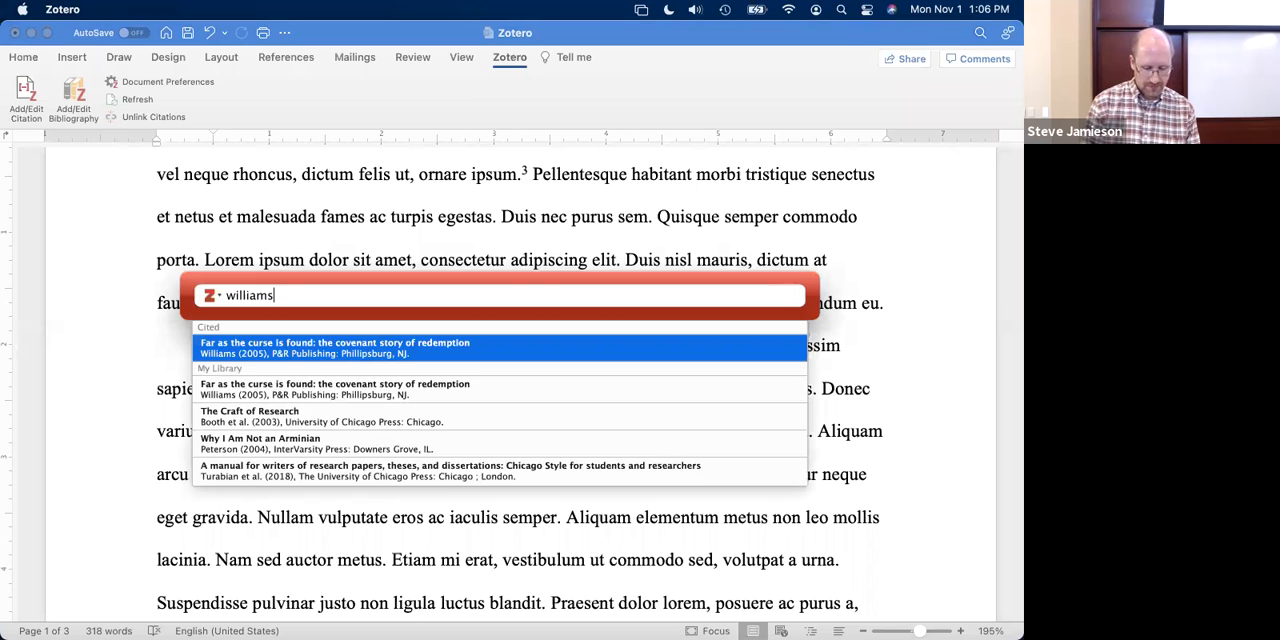
left_click(218, 350)
- Set the repeated book citation's page to 98, insert it, and check how its footnote is formatted
left_click(318, 300)
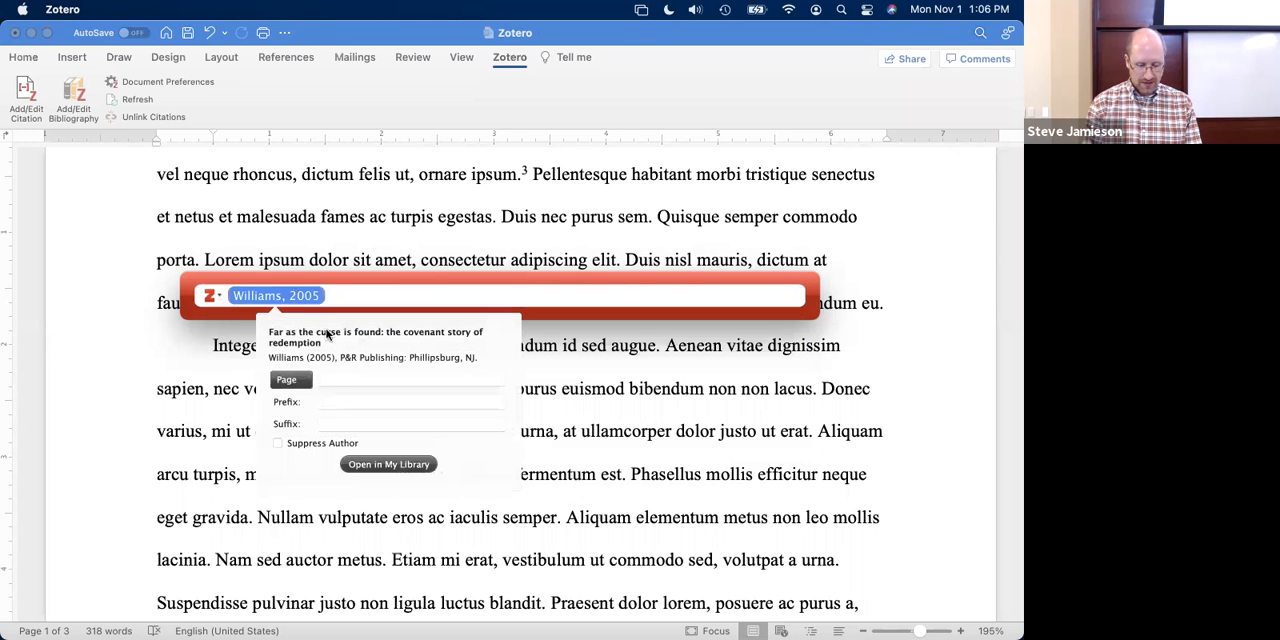
left_click(334, 382)
type("98")
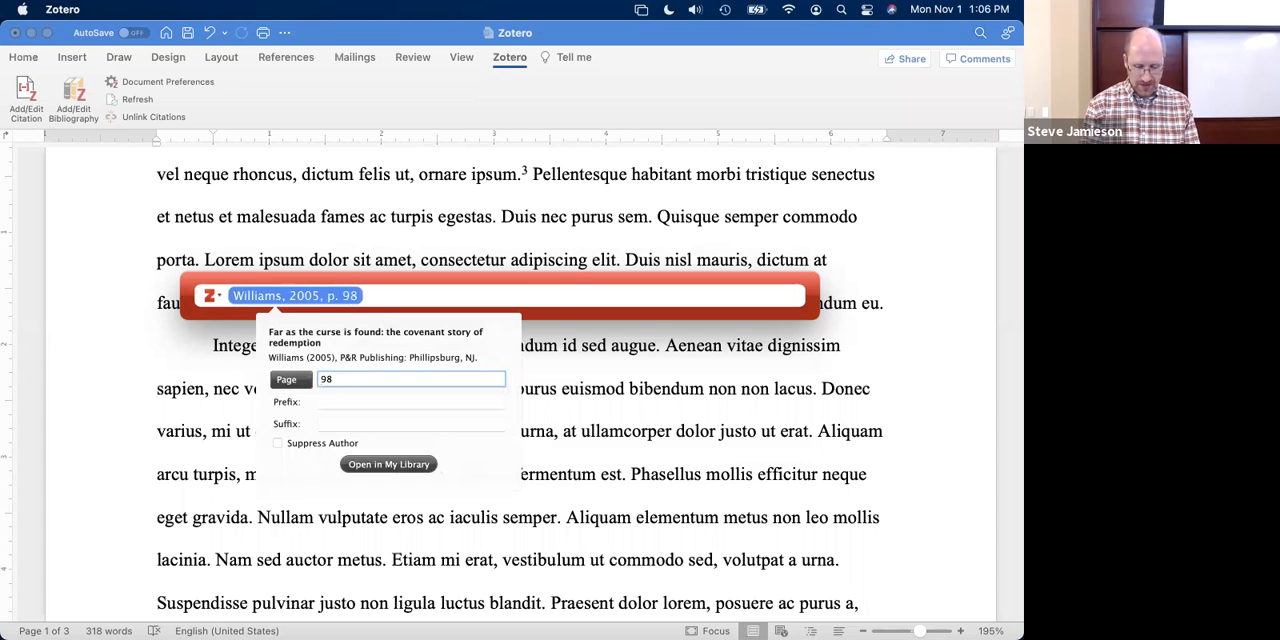
key("Return")
key("Return")
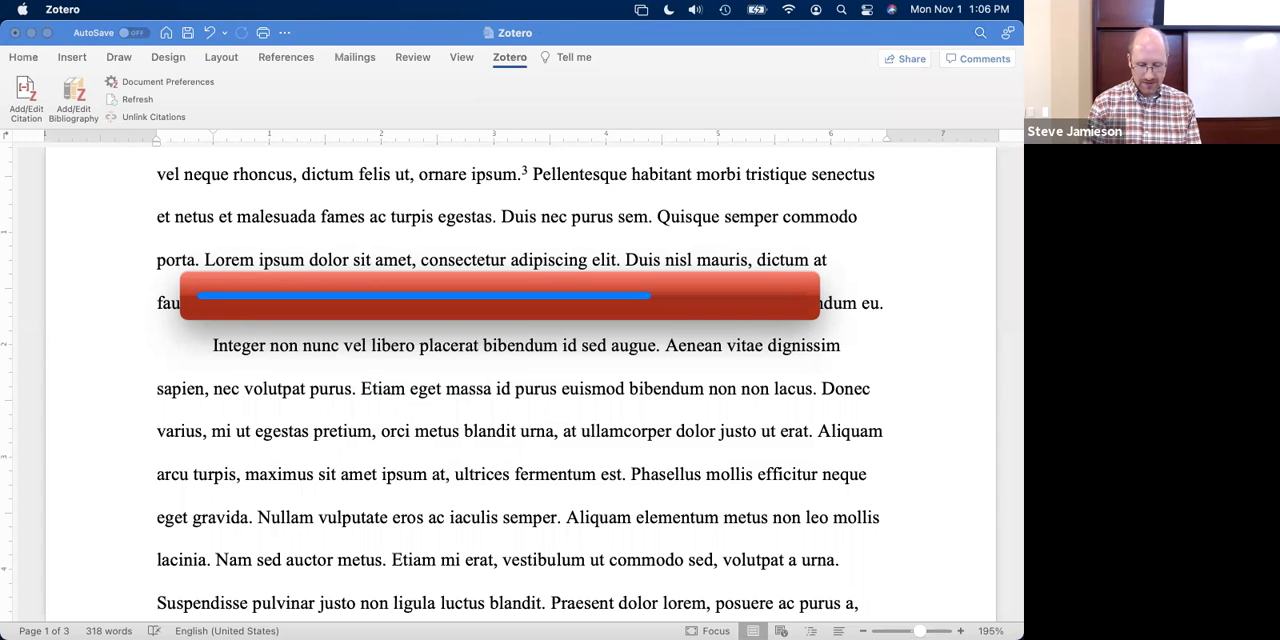
scroll(370, 386, "down", 2)
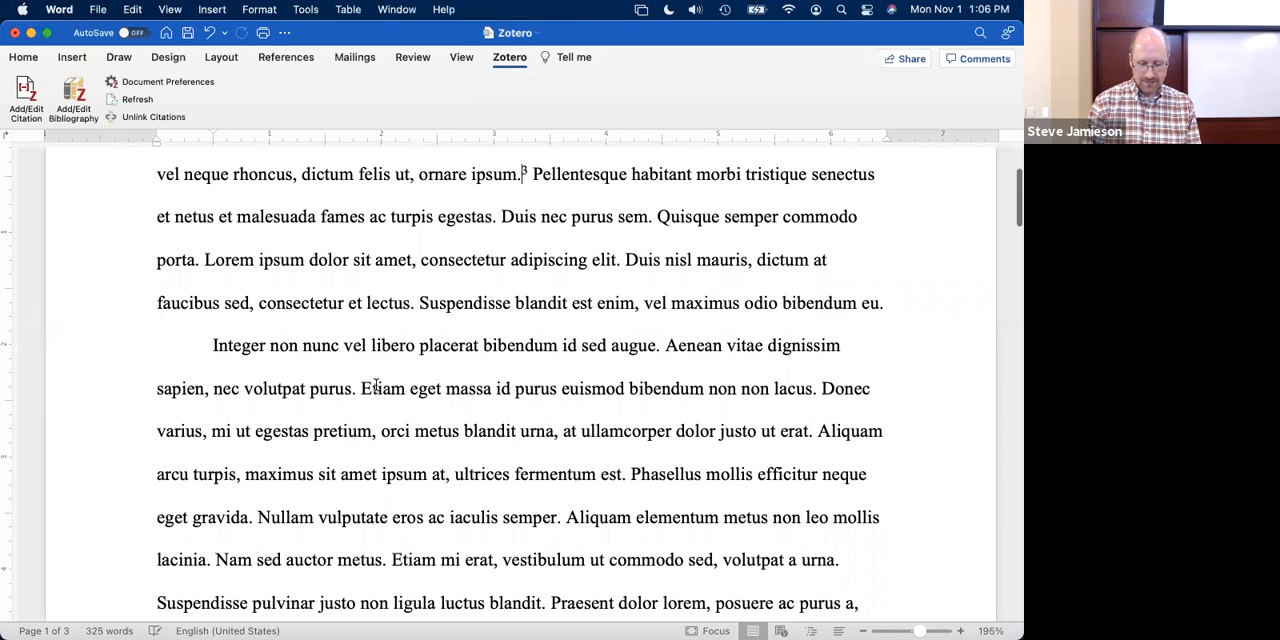
scroll(376, 385, "down", 18)
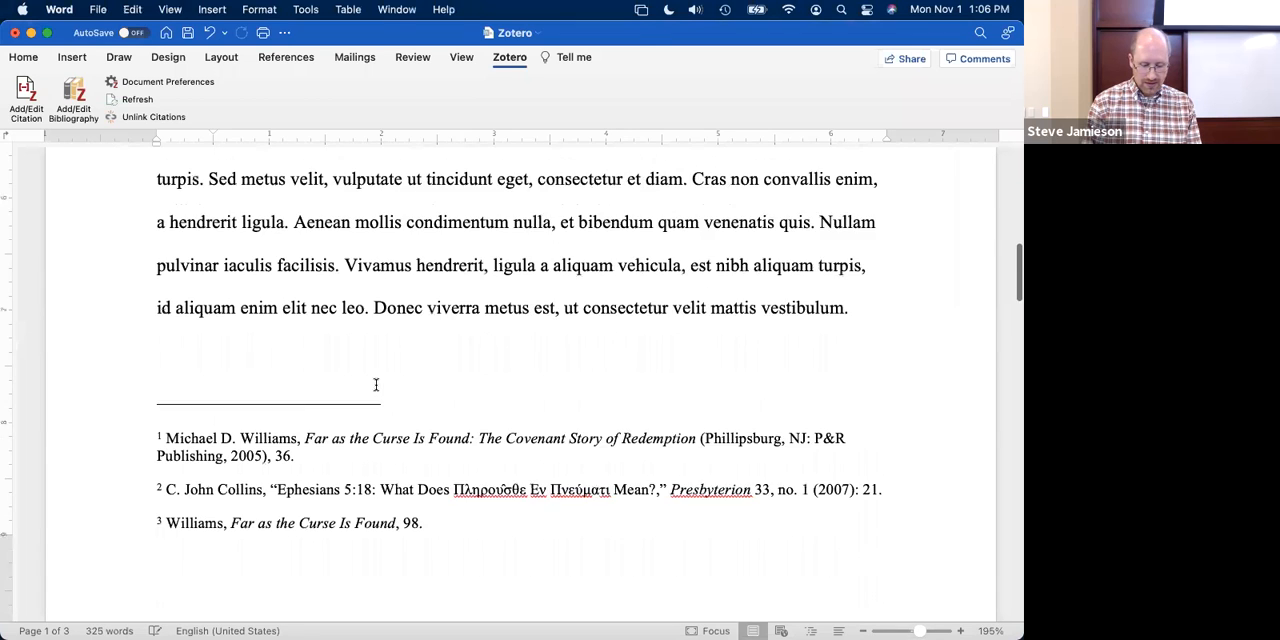
scroll(376, 385, "down", 1)
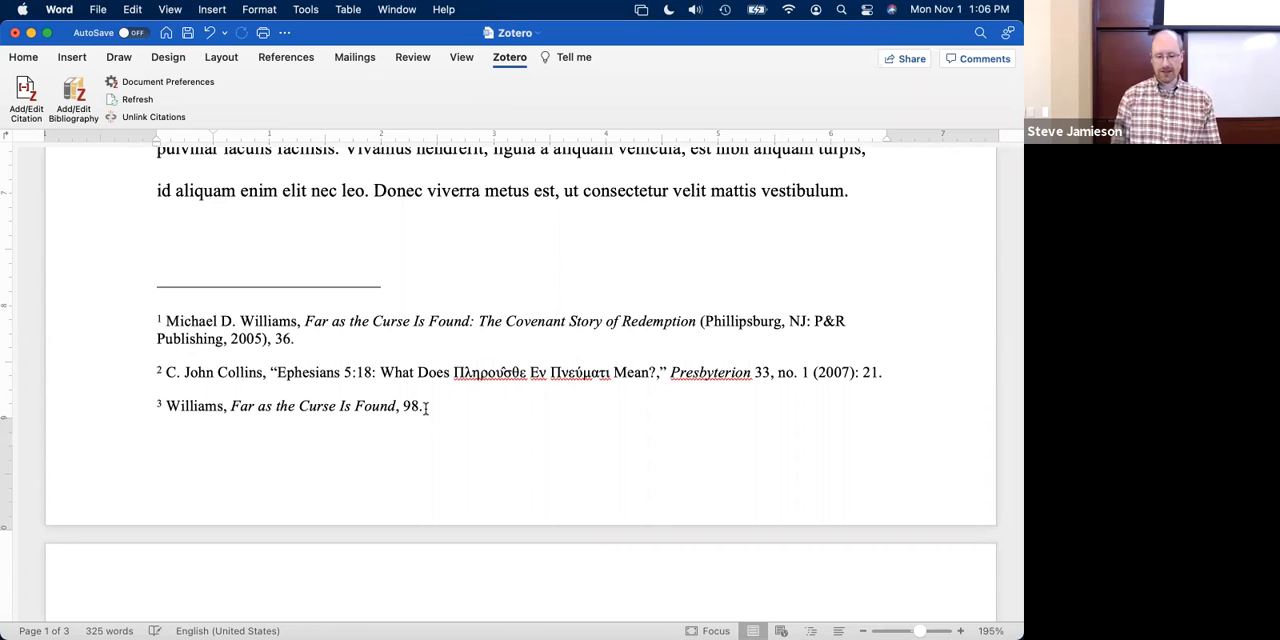
scroll(425, 408, "up", 10)
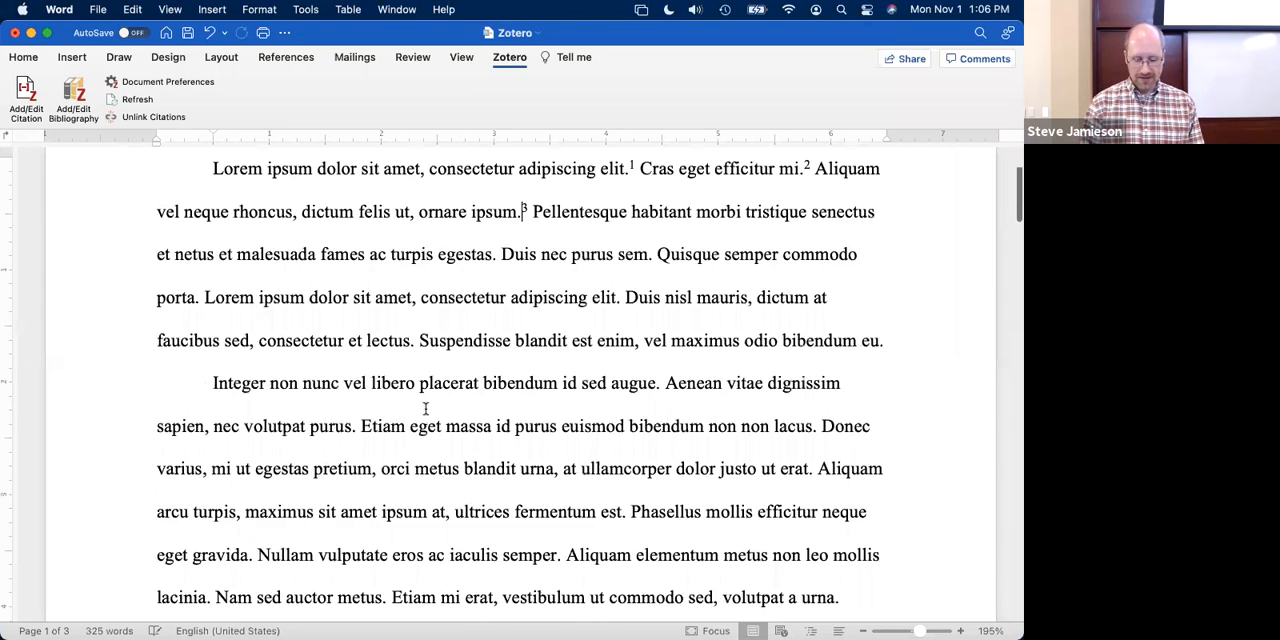
- Start a fourth citation after "turpis egestas." and add the already cited book "Far as the curse is found"
left_click(497, 376)
left_click(37, 106)
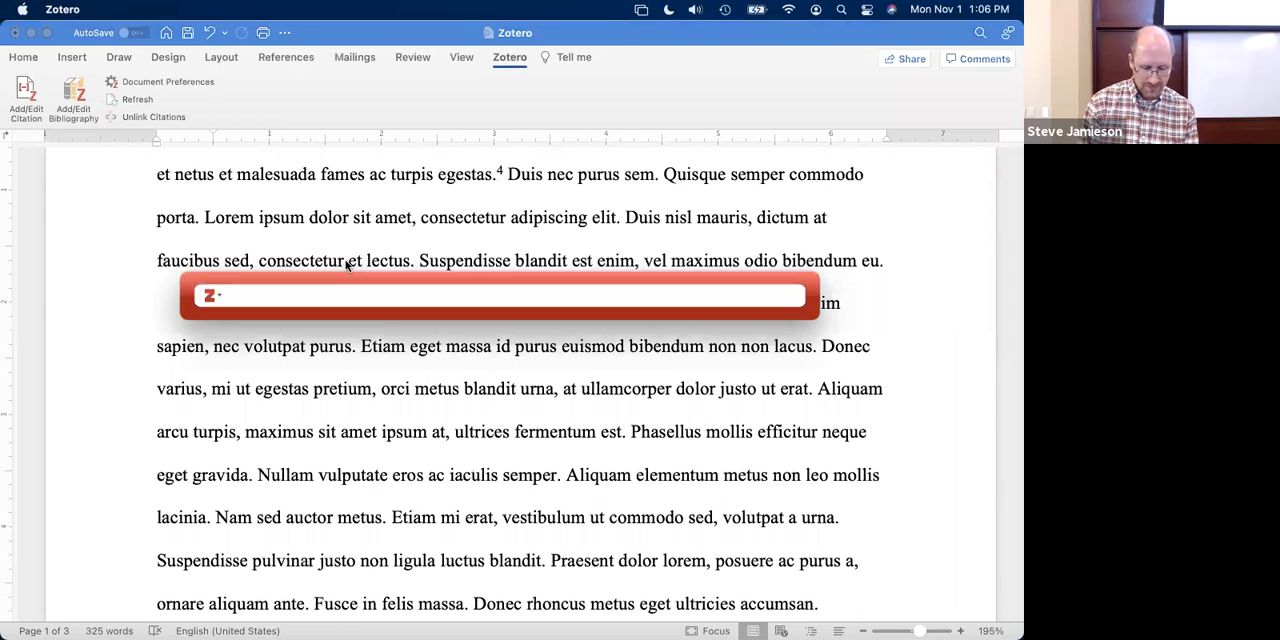
type("willaims")
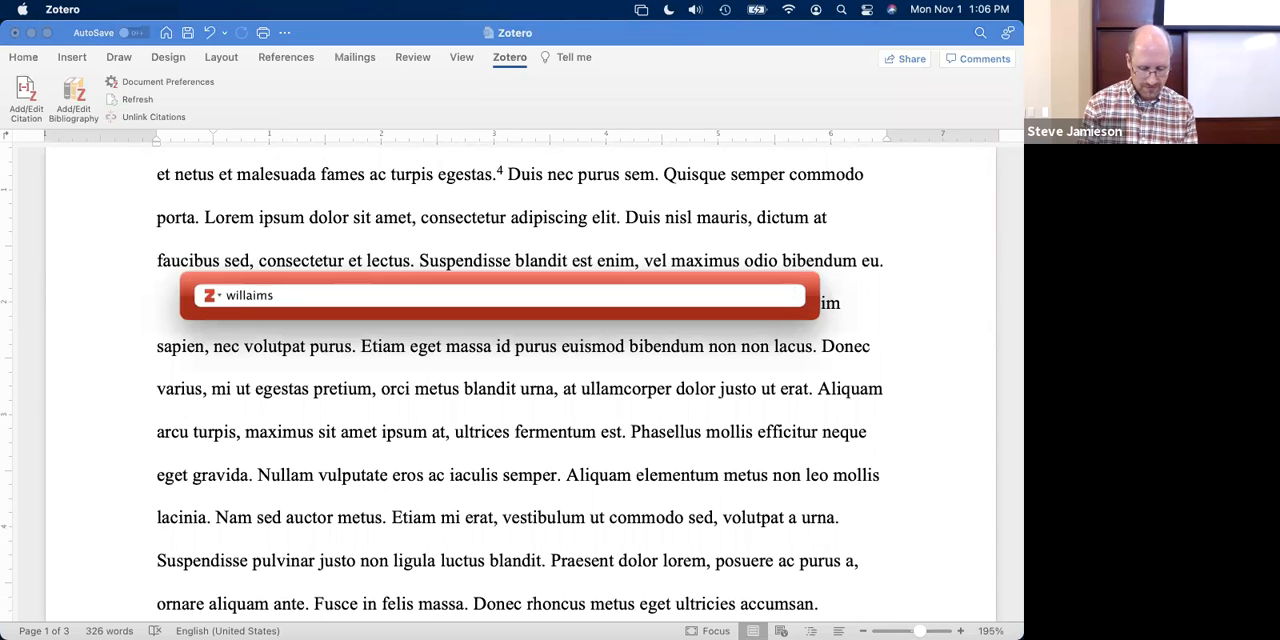
key("BackSpace")
key("BackSpace")
key("BackSpace")
key("BackSpace")
type("iams")
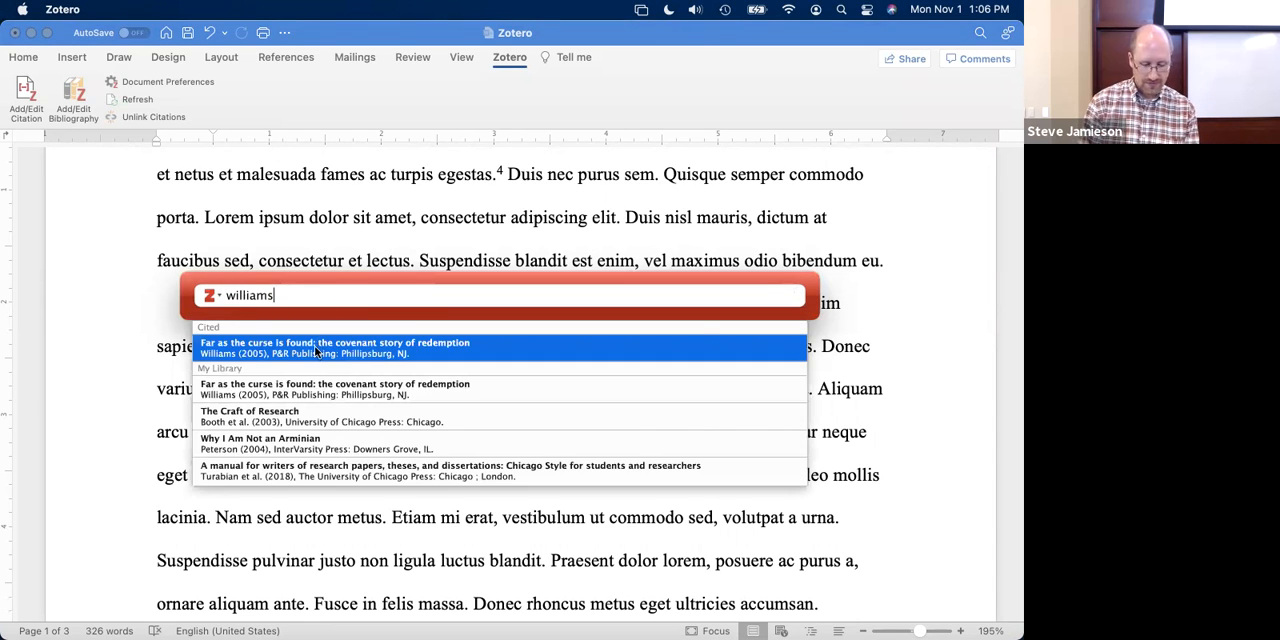
left_click(316, 351)
- Set the fourth citation's page to 98, insert it, and check how its consecutive repeat footnote is formatted
left_click(300, 296)
left_click(321, 377)
type("98")
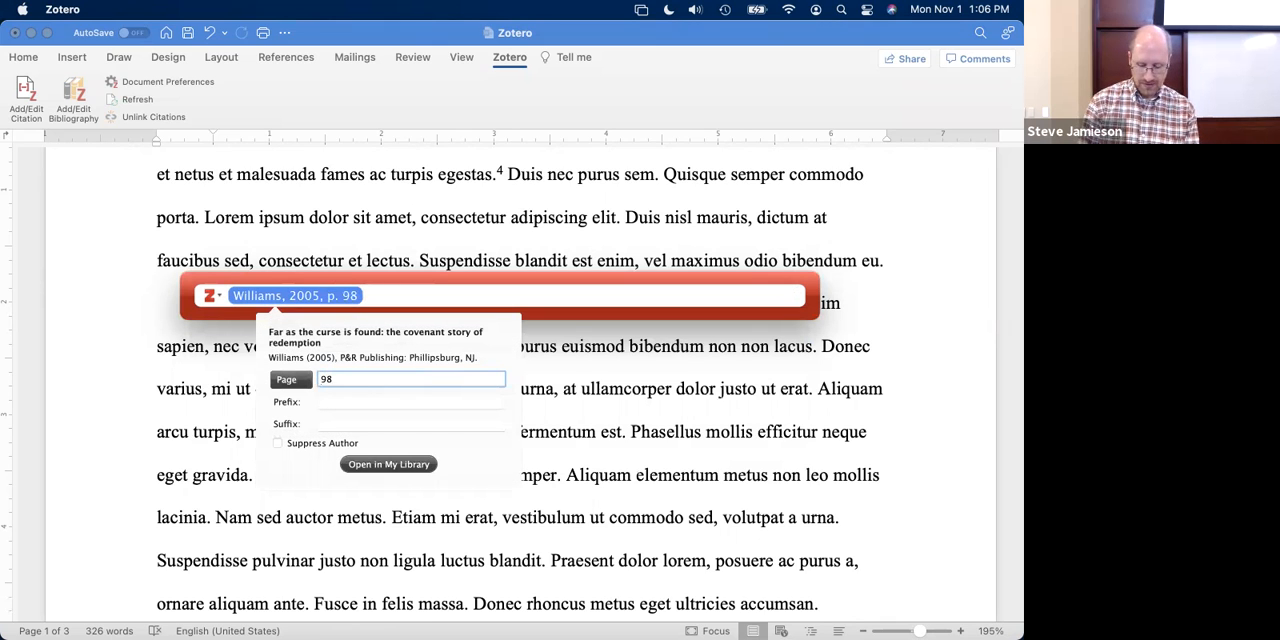
key("Return")
key("Return")
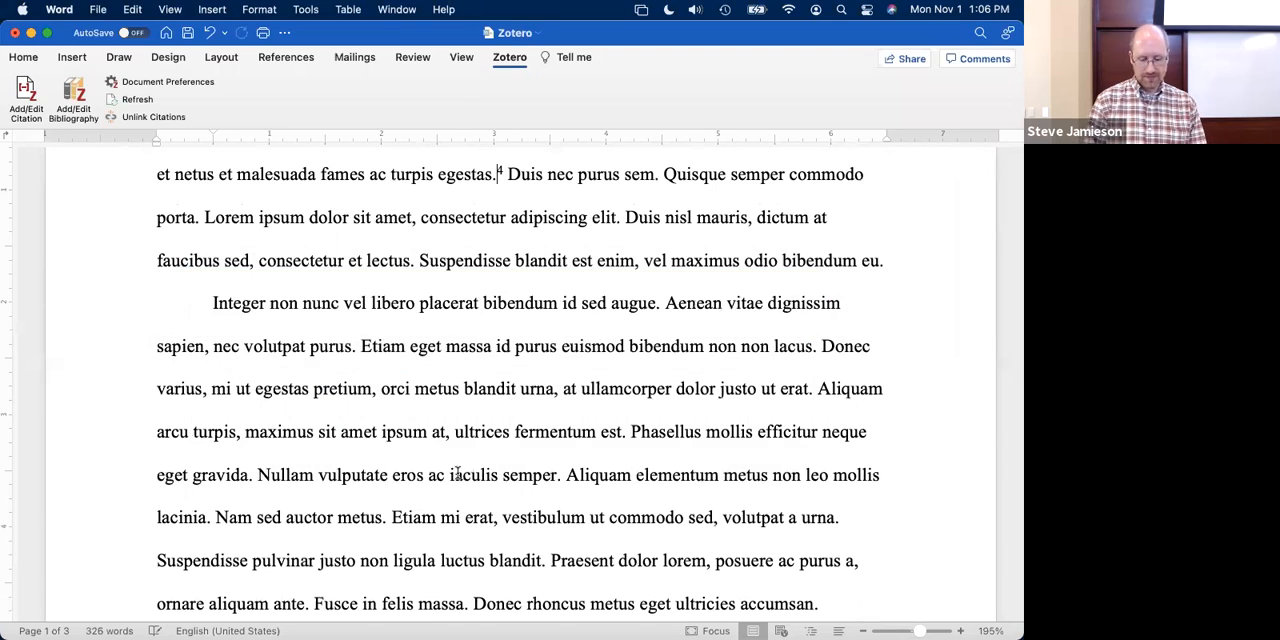
scroll(457, 472, "down", 1)
scroll(457, 472, "down", 10)
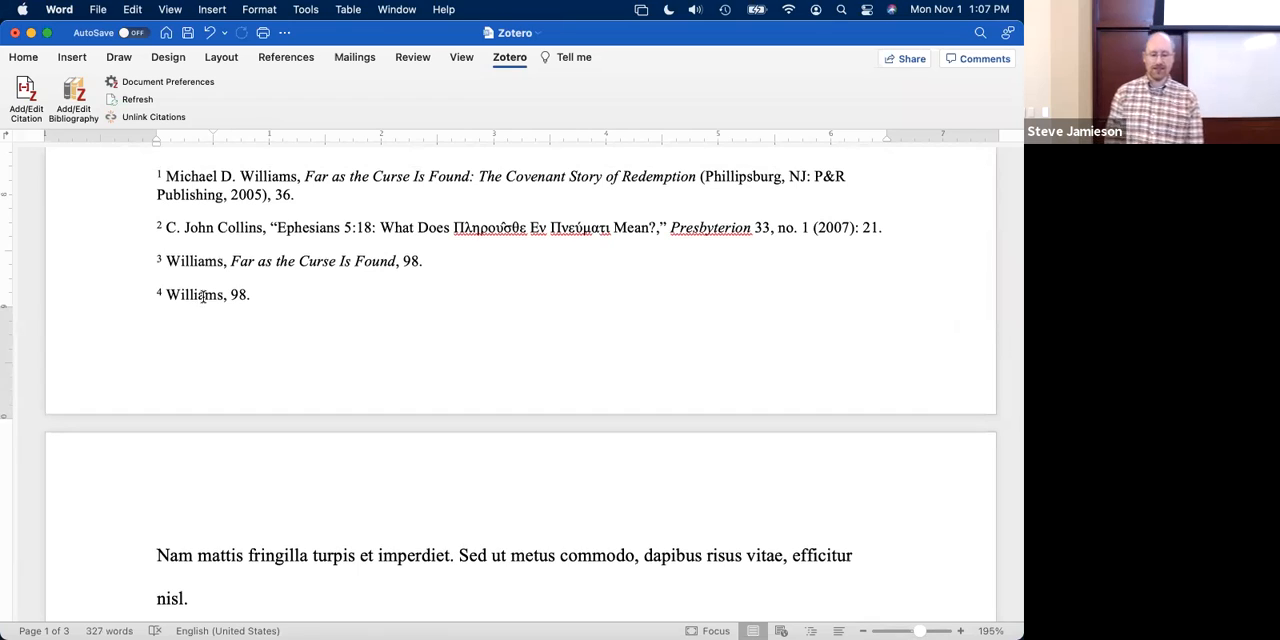
- Insert a citation after "nec volutpat purus." for the 2014 article "Cultural Disorientation and Understanding the Missional God", without a page number
scroll(392, 304, "up", 15)
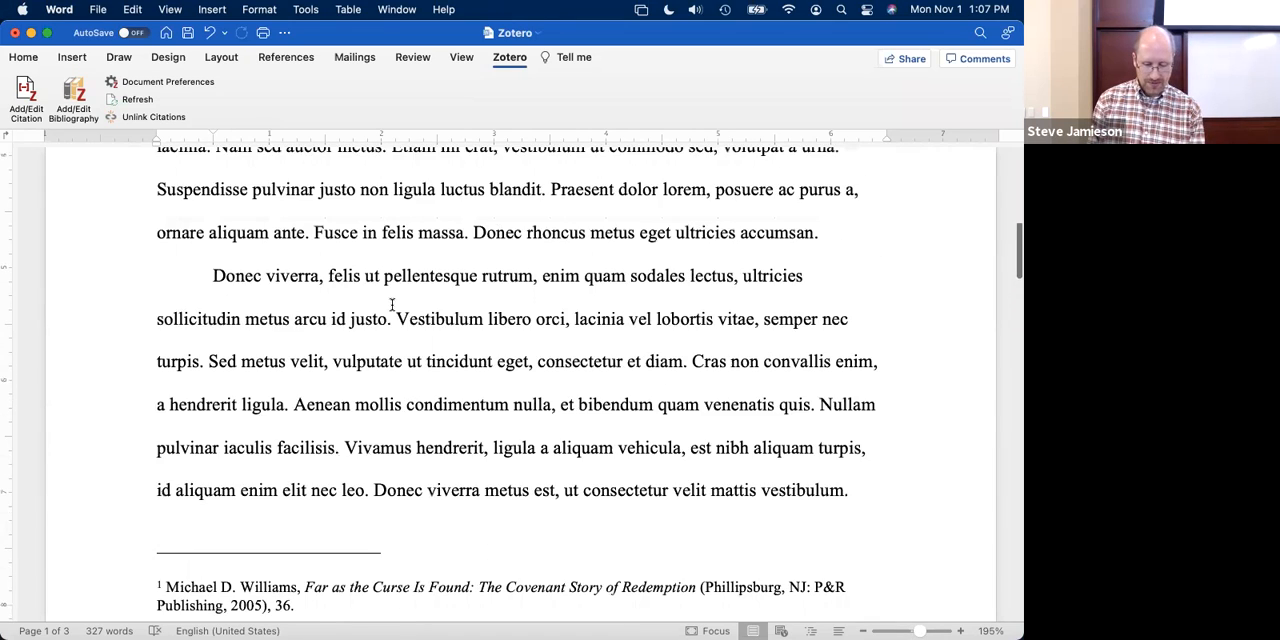
scroll(518, 270, "up", 1)
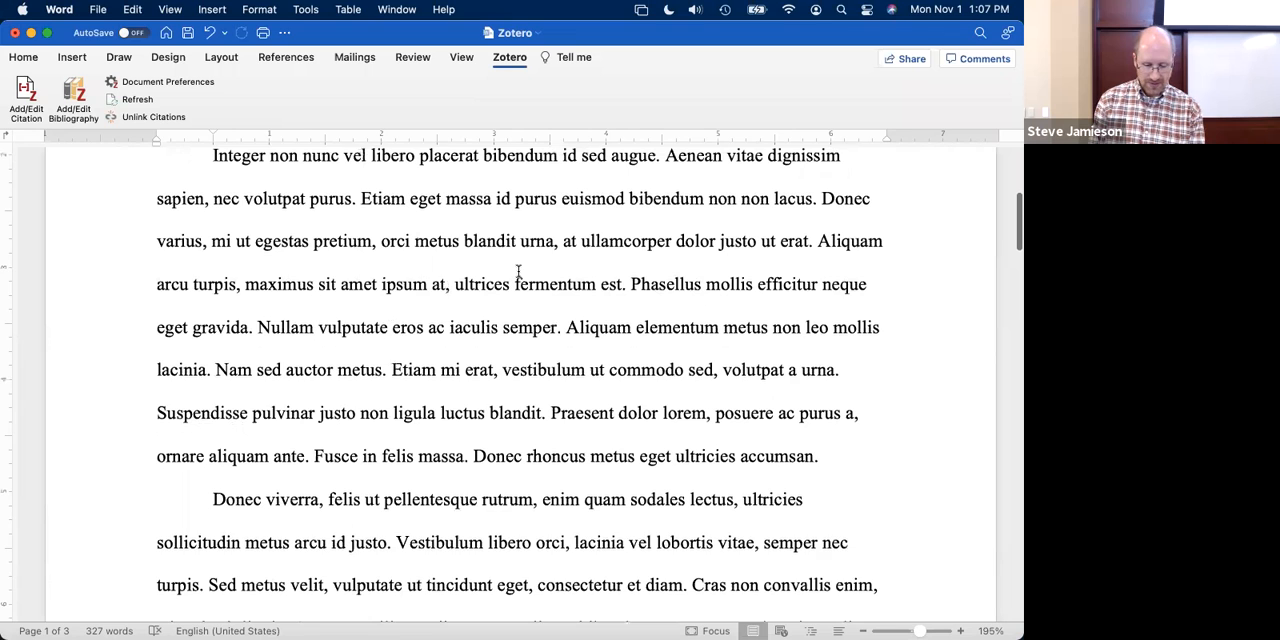
scroll(518, 270, "up", 1)
left_click(354, 210)
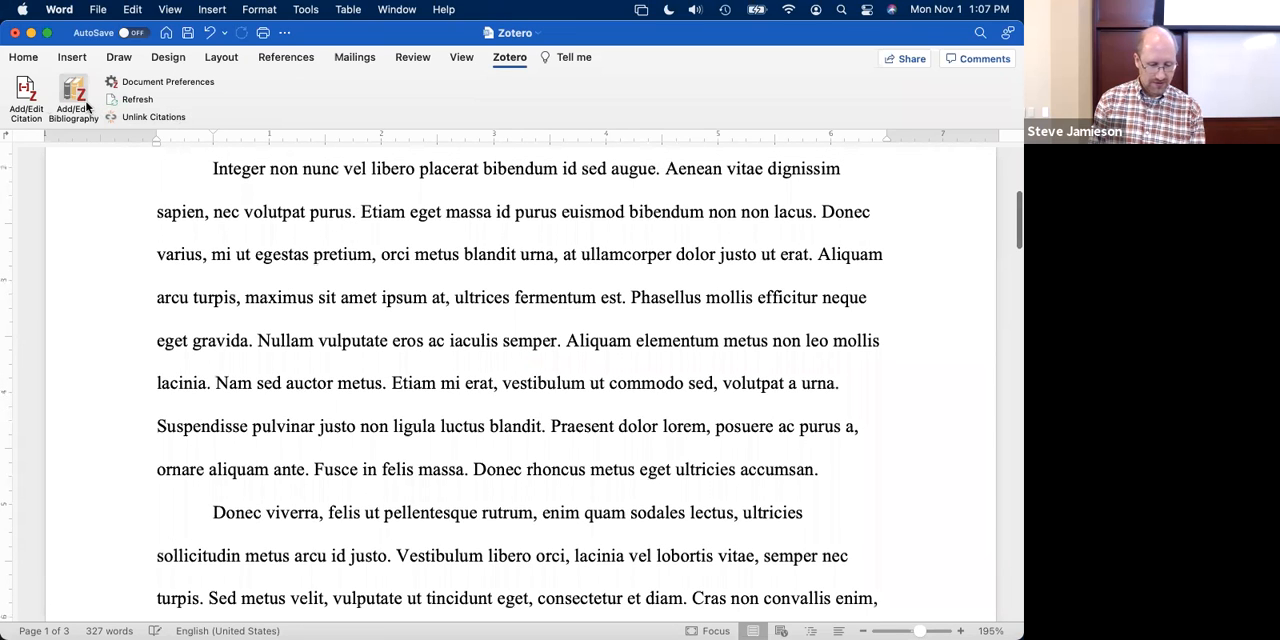
left_click(27, 92)
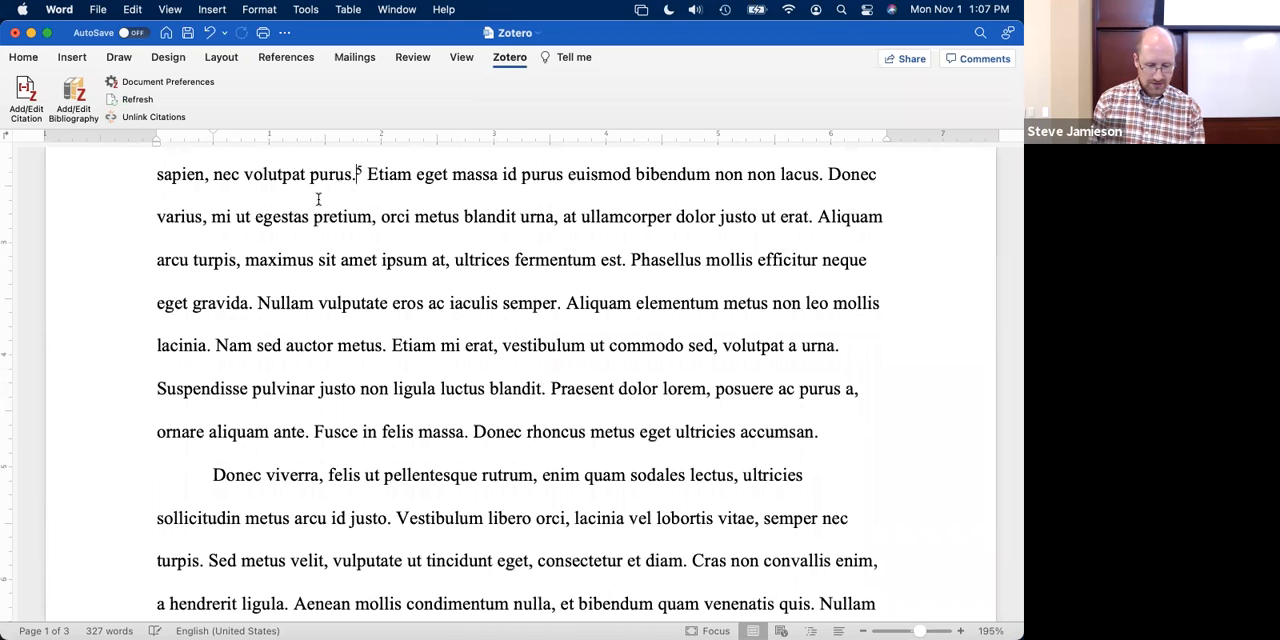
type("jennings")
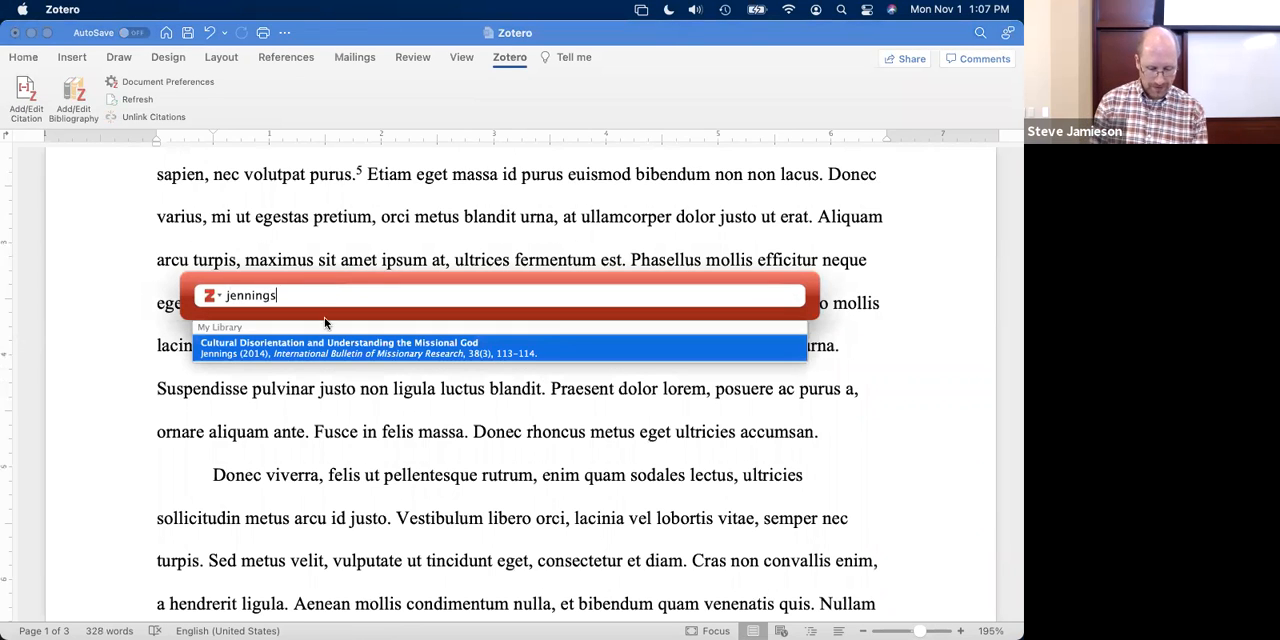
left_click(322, 345)
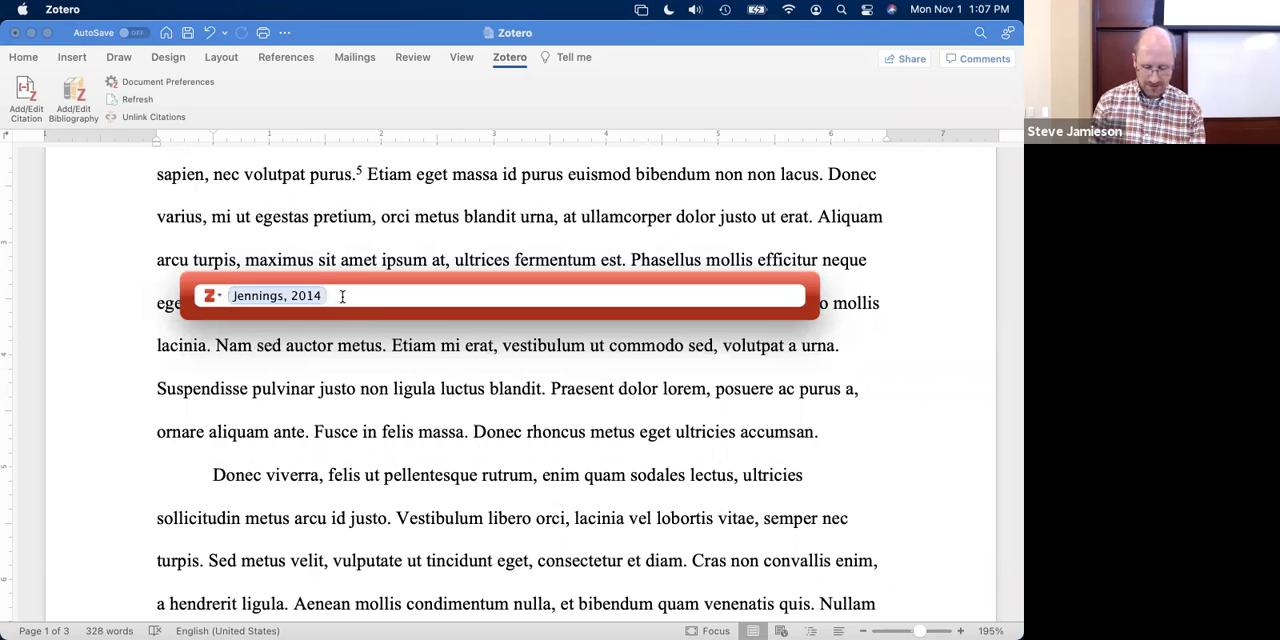
key("Return")
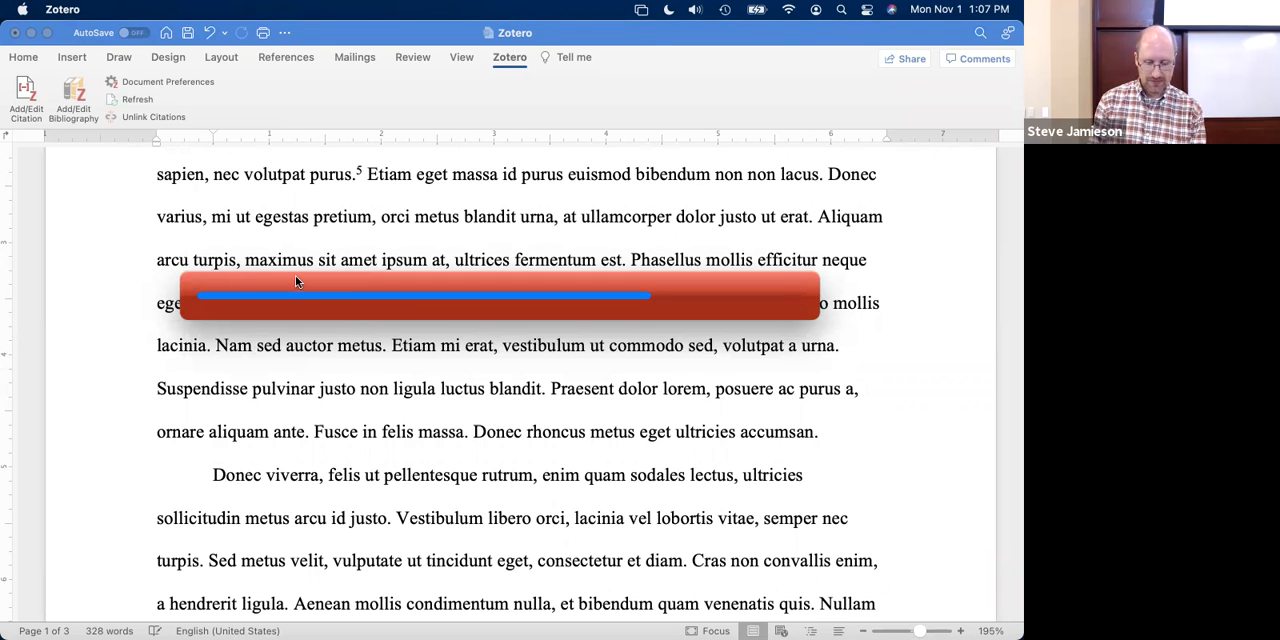
- Insert another citation at the same spot after "purus." for the 2013 book chapter "Pseudepigraphy and the canon"
left_click(22, 91)
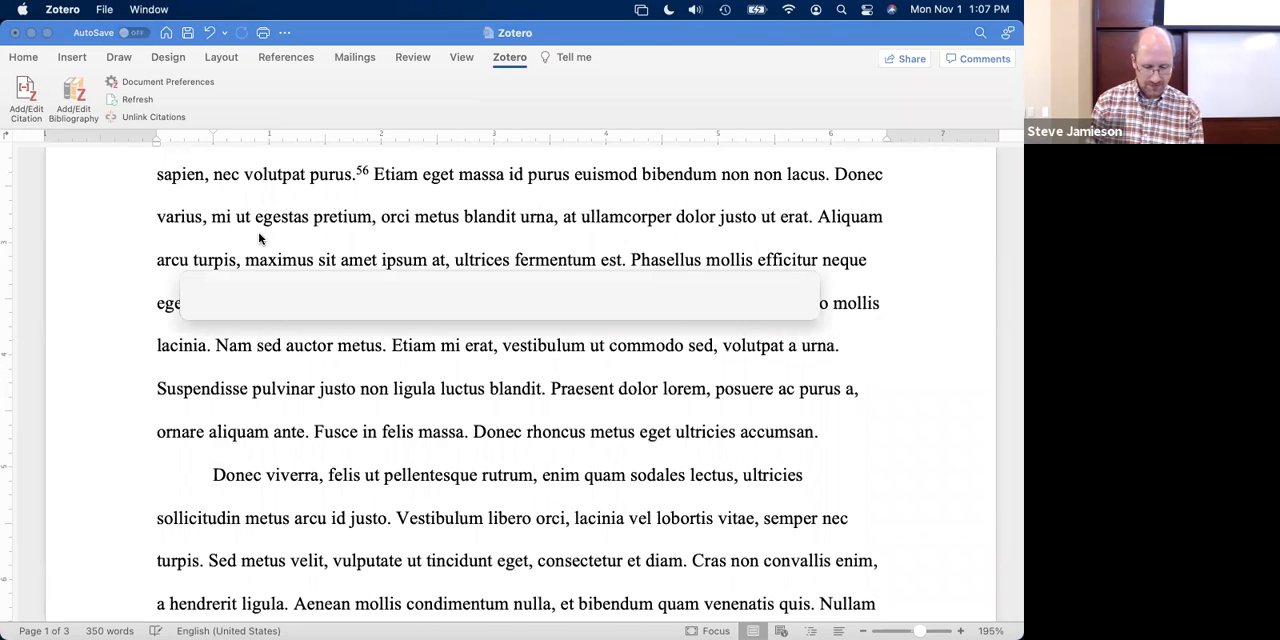
type("ansber")
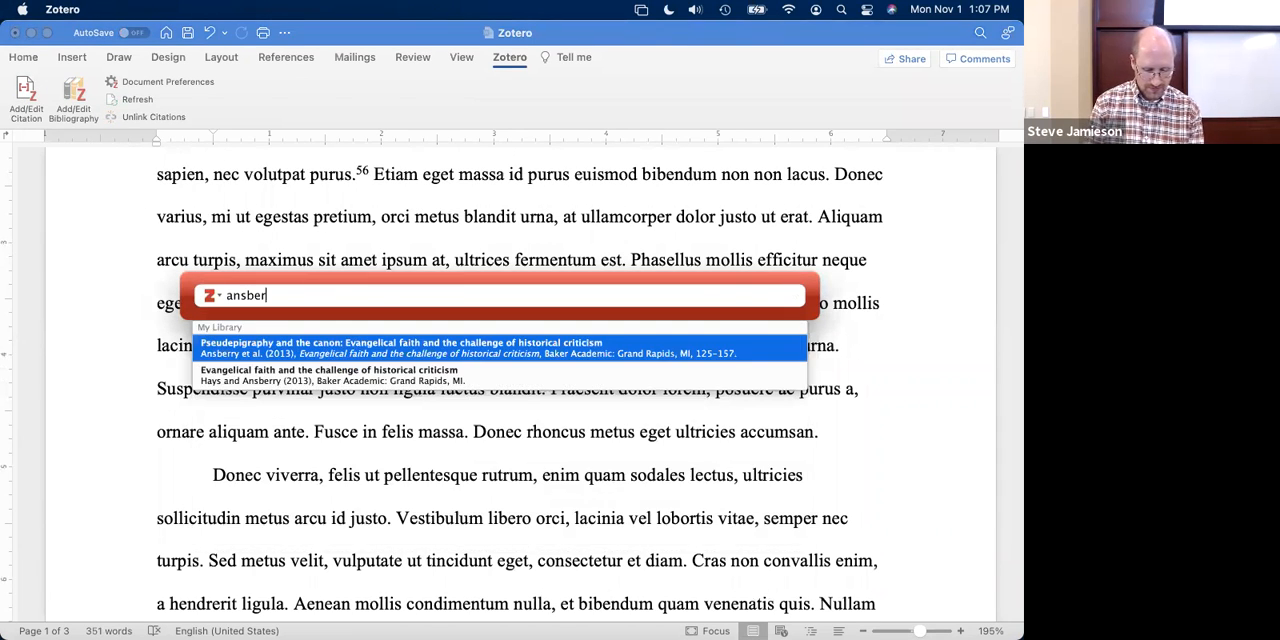
key("Return")
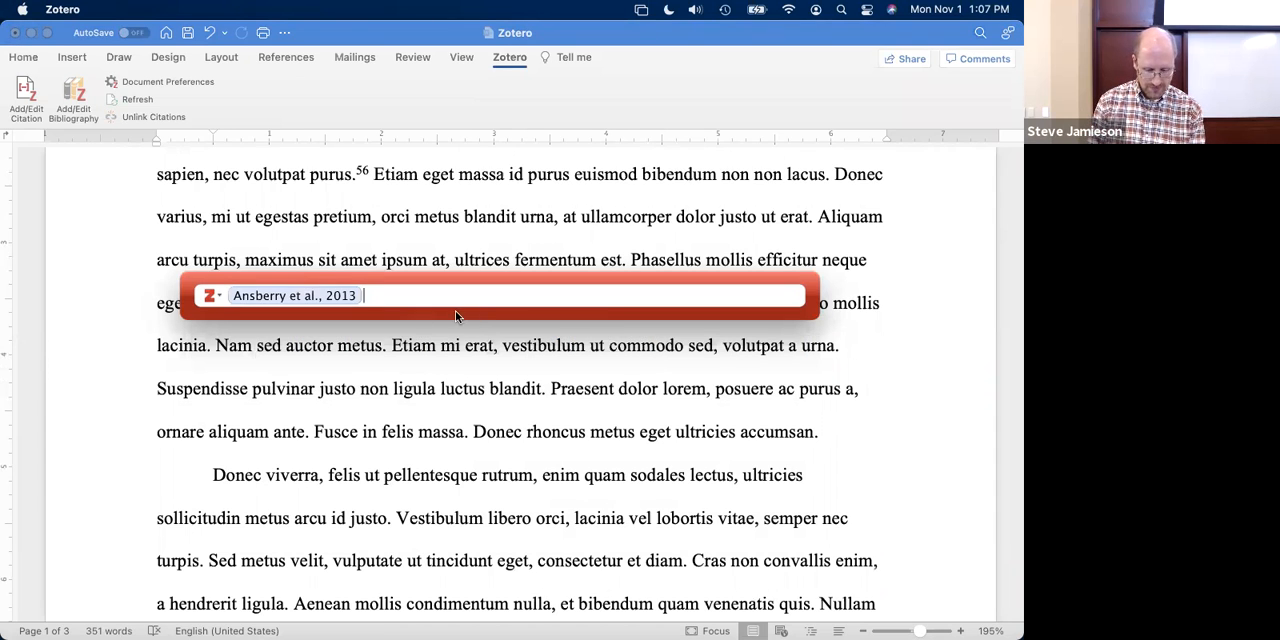
key("Return")
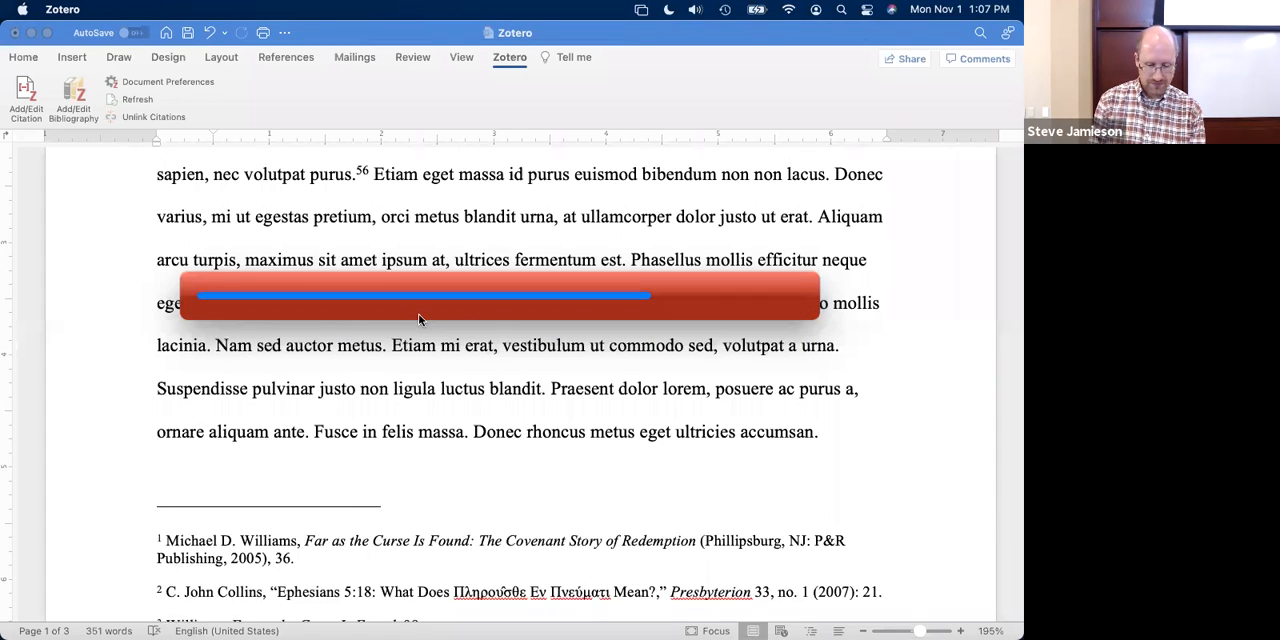
- Examine the footnotes on the first page, including the two newly inserted chapter and journal article notes
scroll(405, 320, "down", 5)
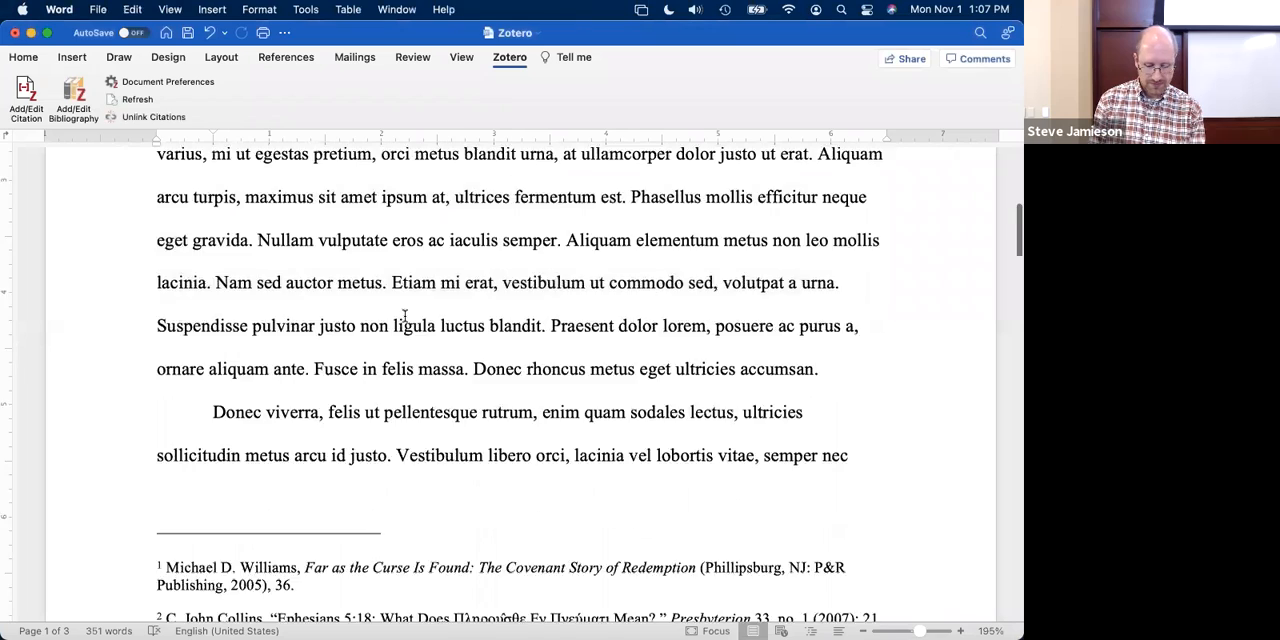
scroll(405, 317, "down", 3)
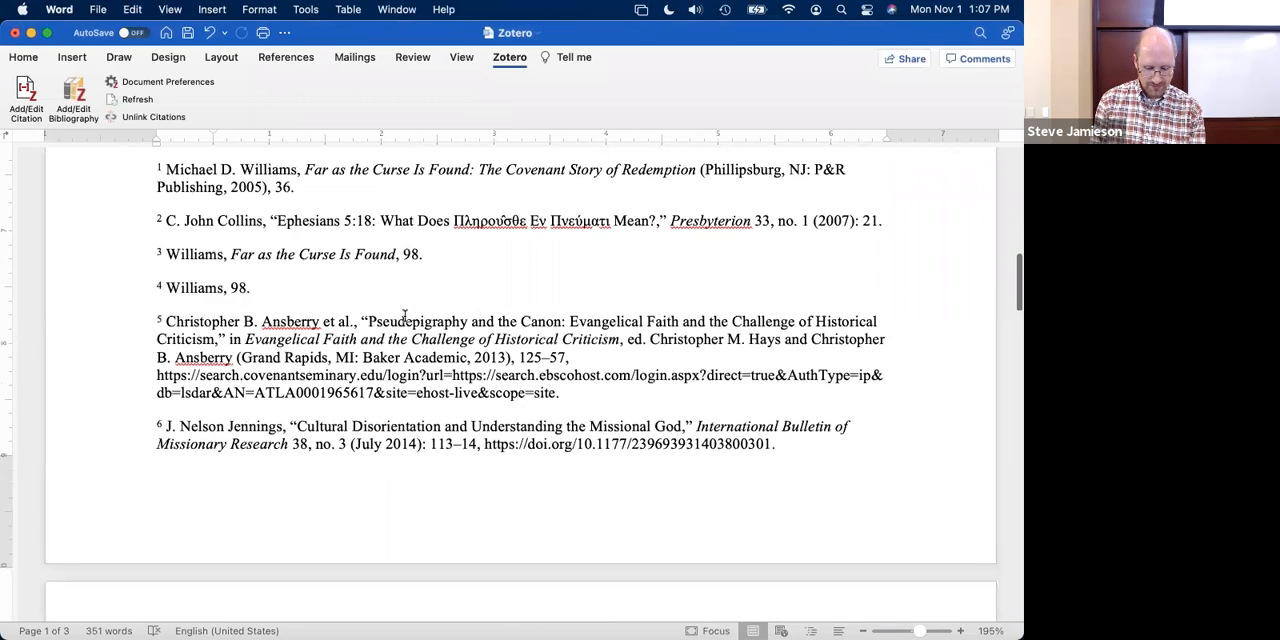
scroll(405, 314, "down", 2)
scroll(405, 316, "up", 3)
scroll(405, 315, "down", 1)
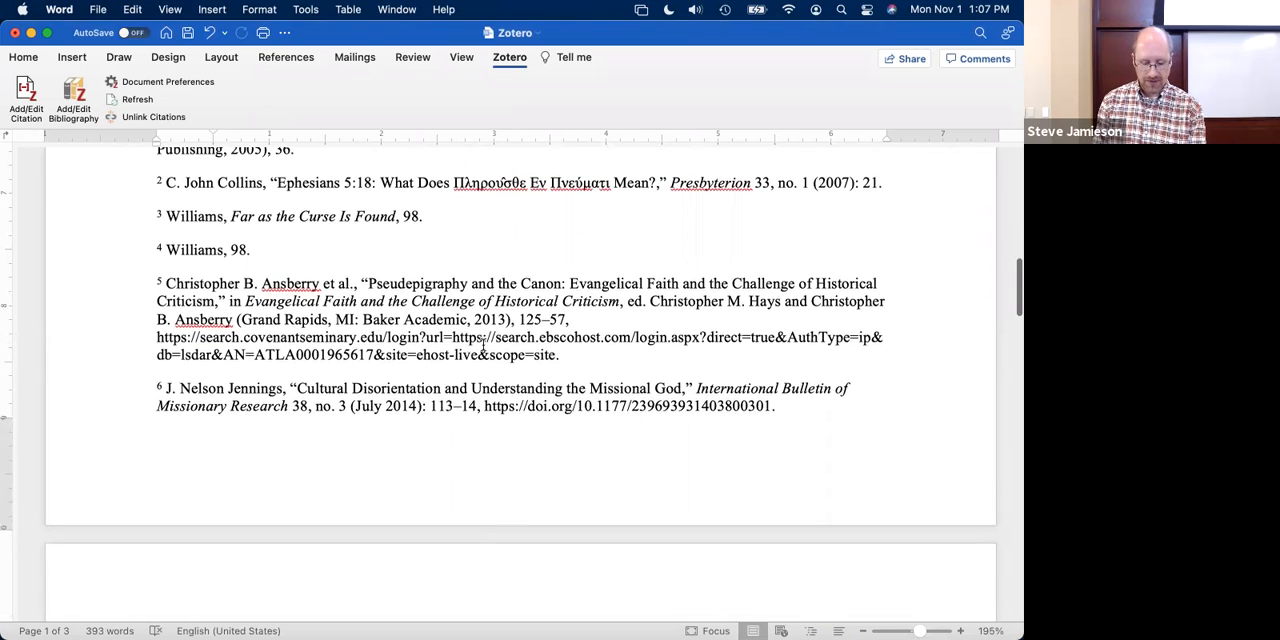
scroll(358, 268, "up", 1)
scroll(358, 268, "up", 1)
scroll(358, 266, "down", 2)
scroll(358, 267, "up", 1)
scroll(358, 266, "up", 1)
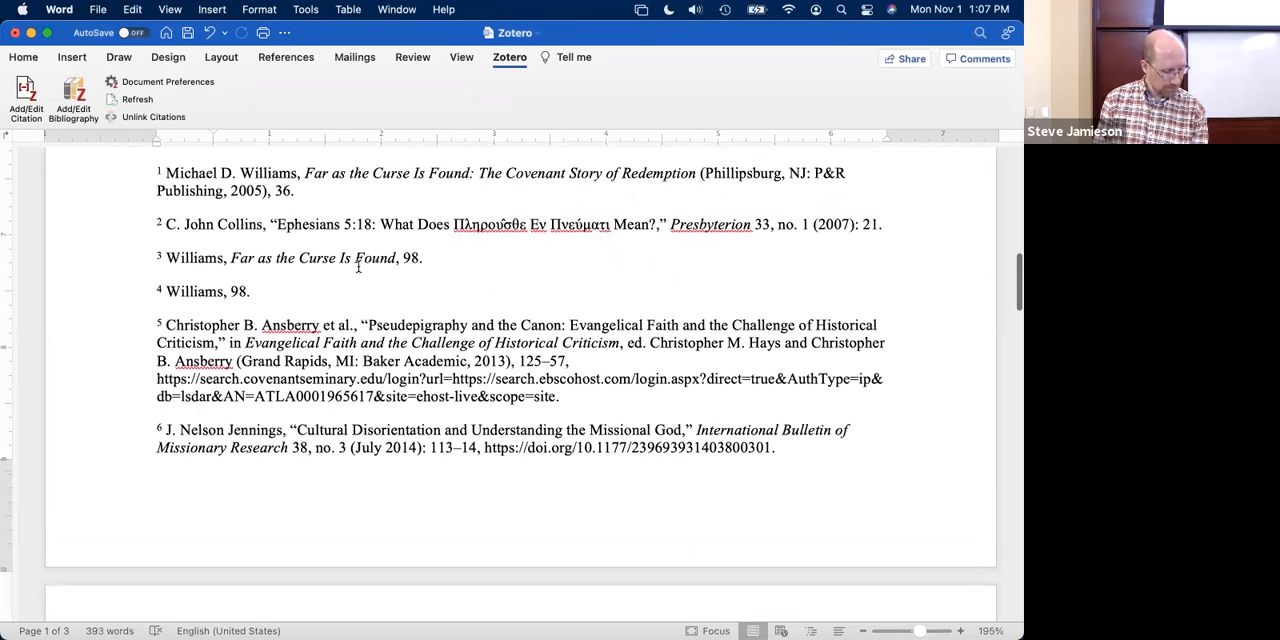
scroll(358, 266, "down", 5)
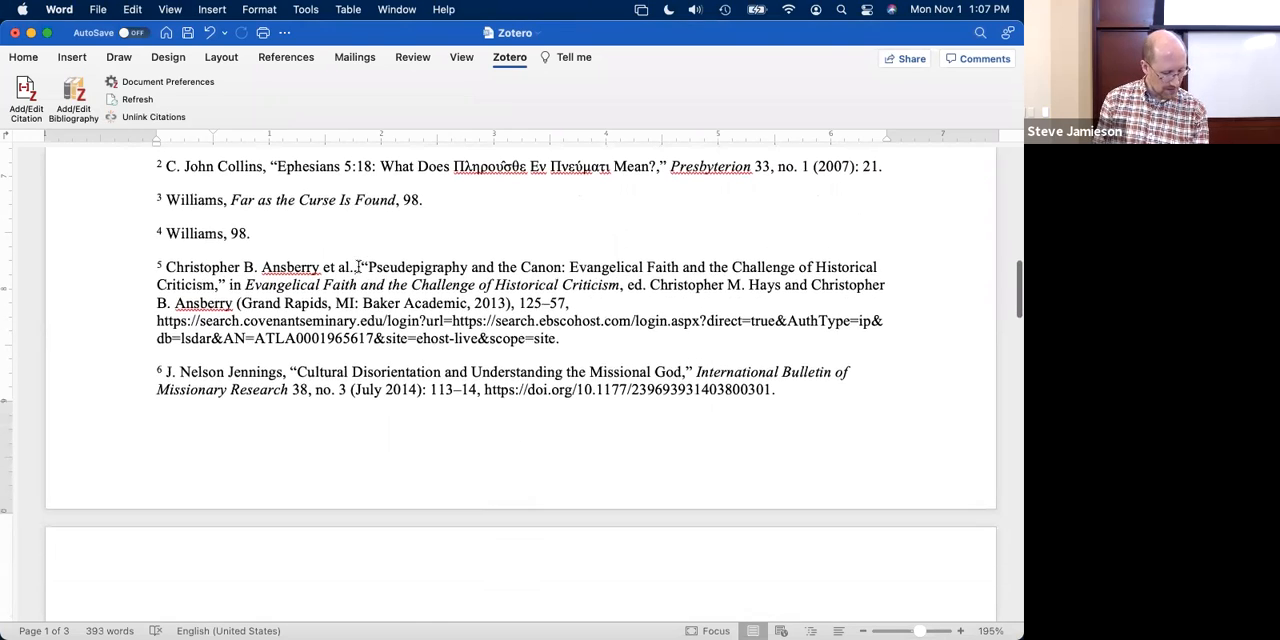
- Look at the Bibliography page at the end of the document, and return to the first page's footnotes
scroll(358, 266, "down", 15)
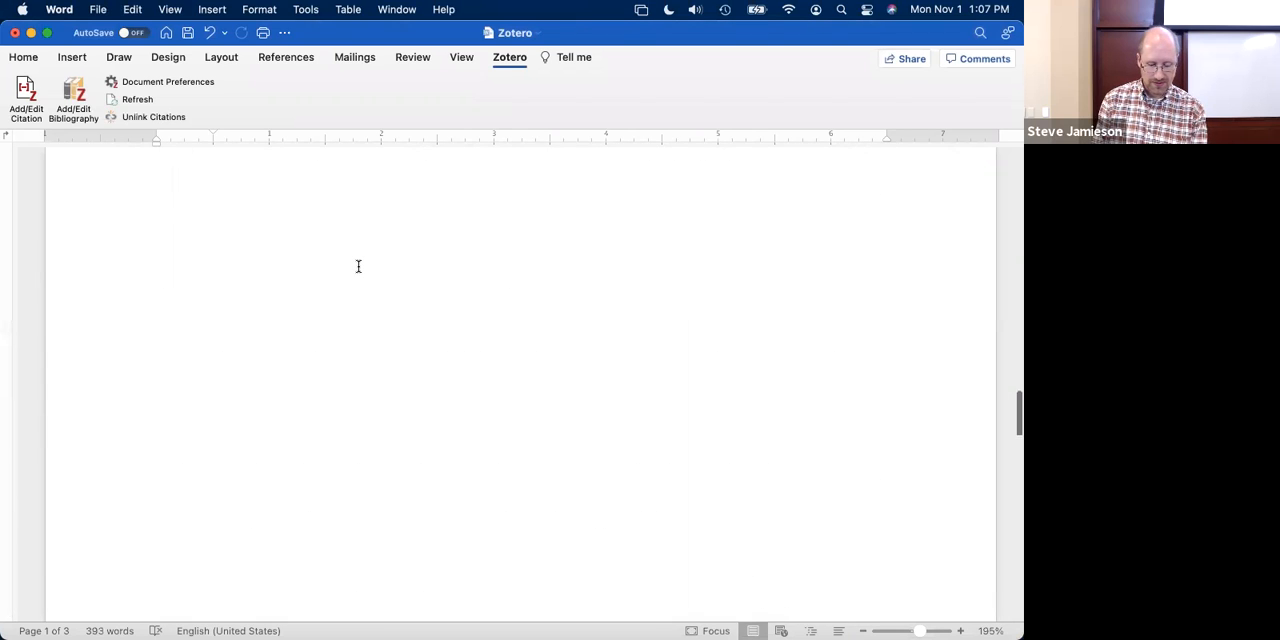
left_click(228, 269)
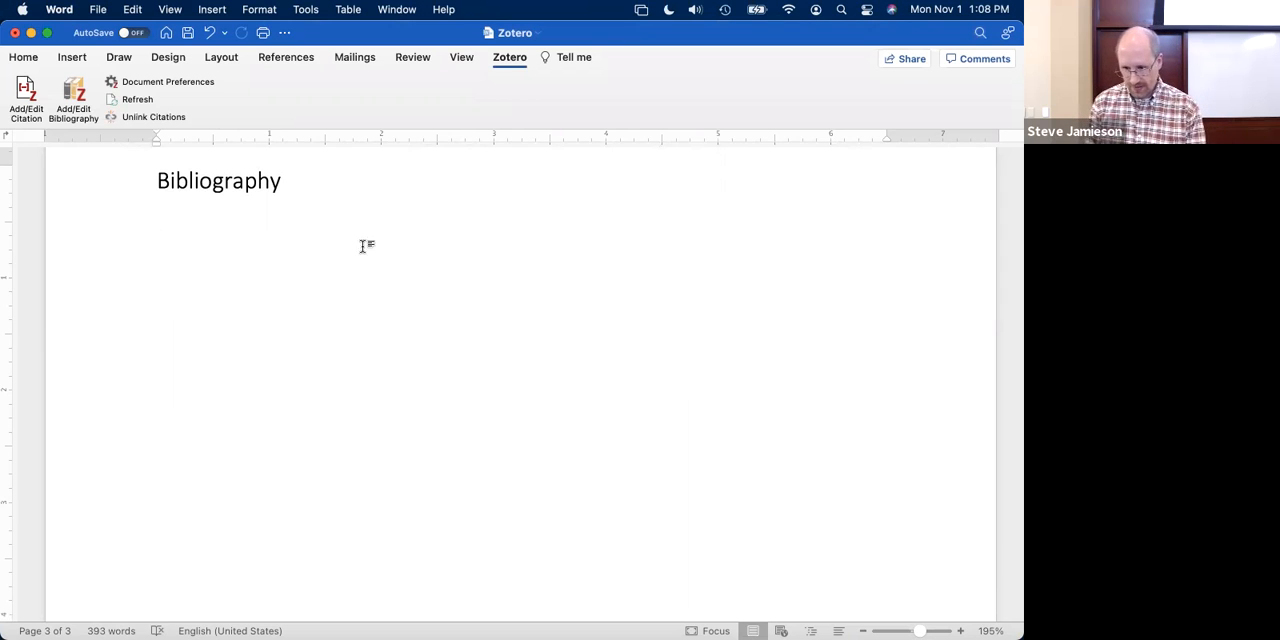
scroll(363, 211, "up", 4)
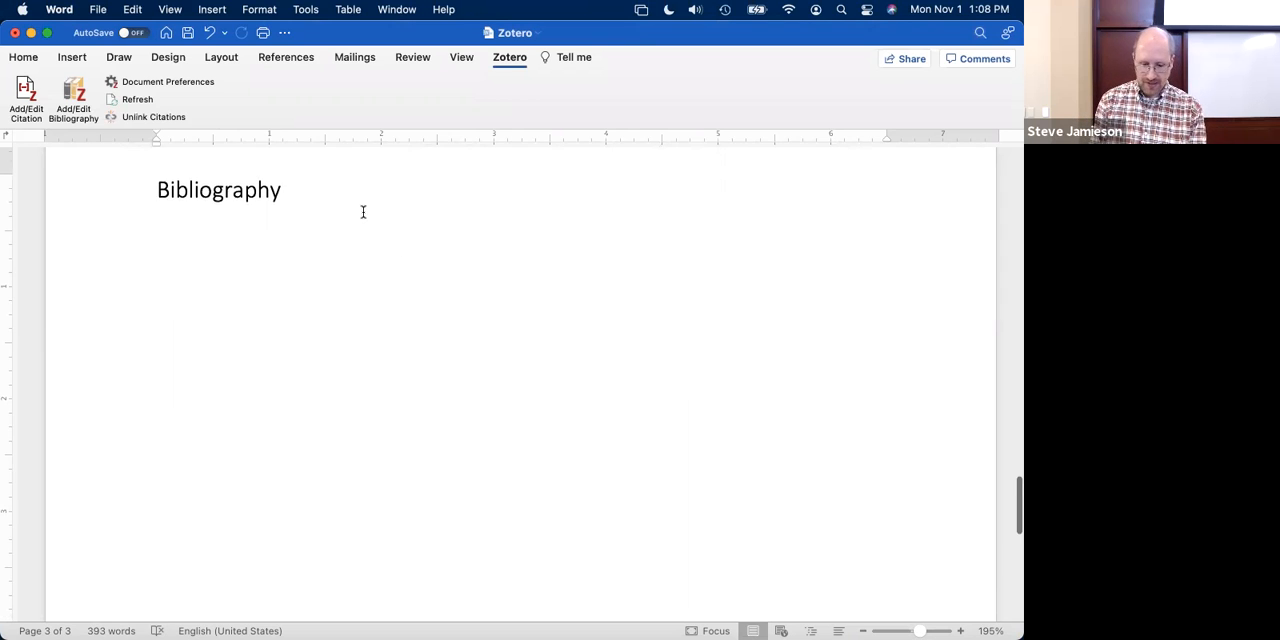
scroll(352, 210, "up", 6)
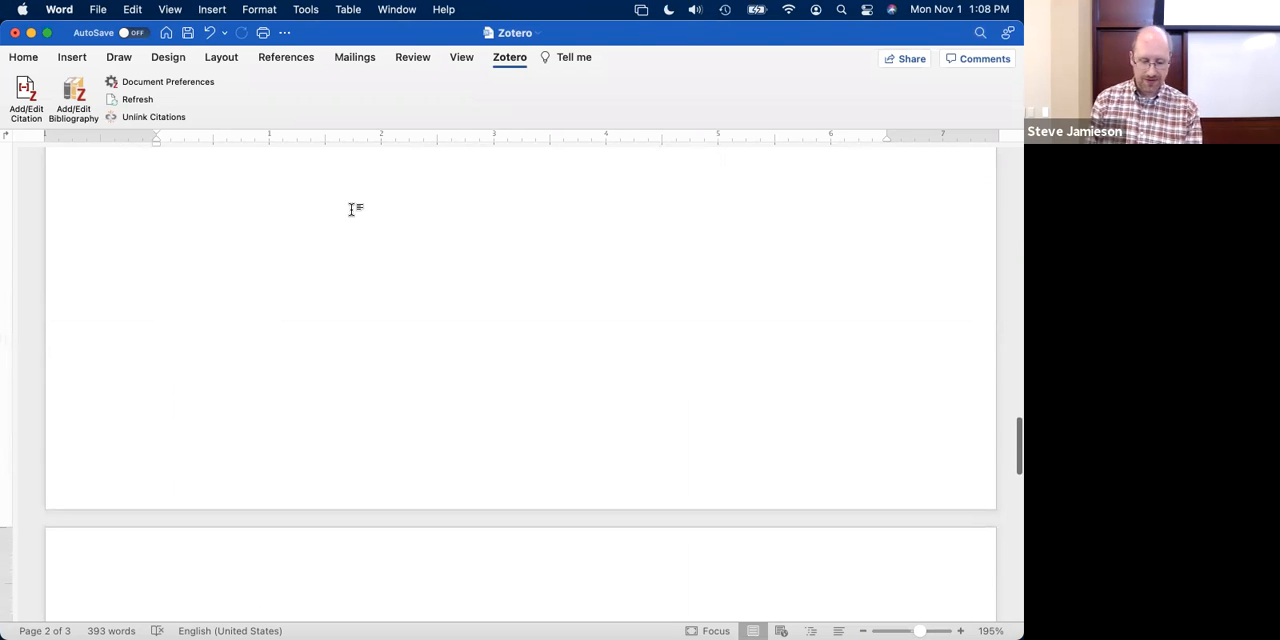
scroll(351, 209, "up", 15)
scroll(352, 210, "up", 8)
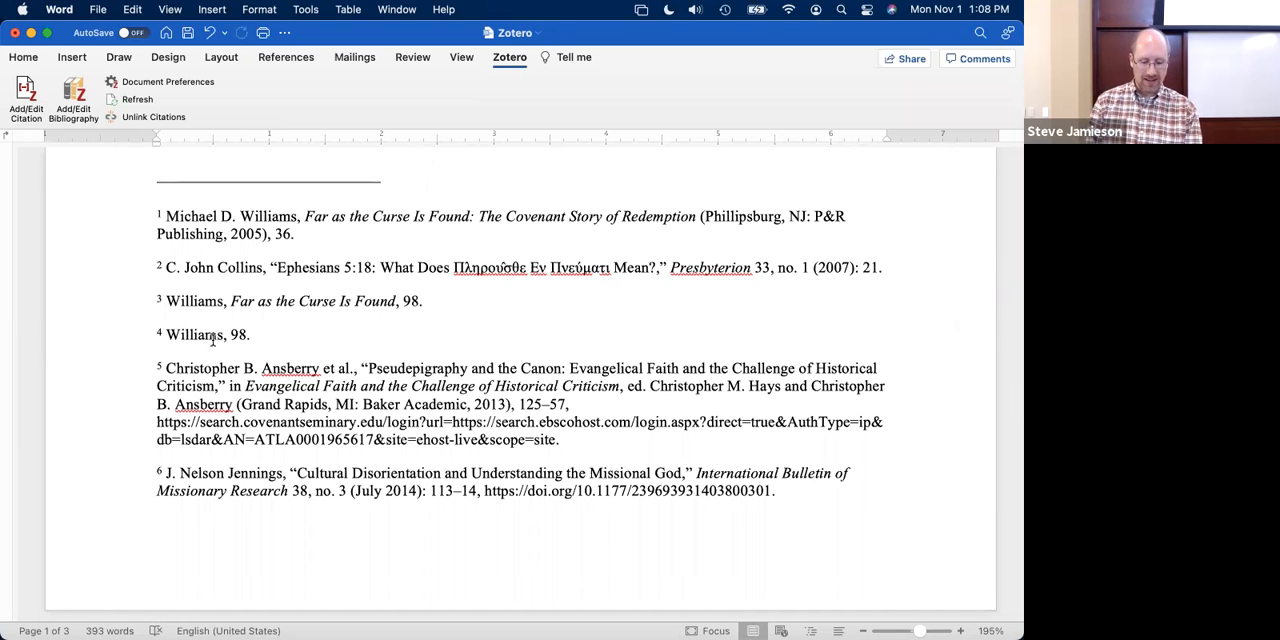
- Insert a citation for "Cultural Disorientation and Understanding the Missional God" after "habitant morbi", and check how the footnotes are renumbered and reformatted
scroll(210, 347, "up", 5)
scroll(212, 340, "up", 15)
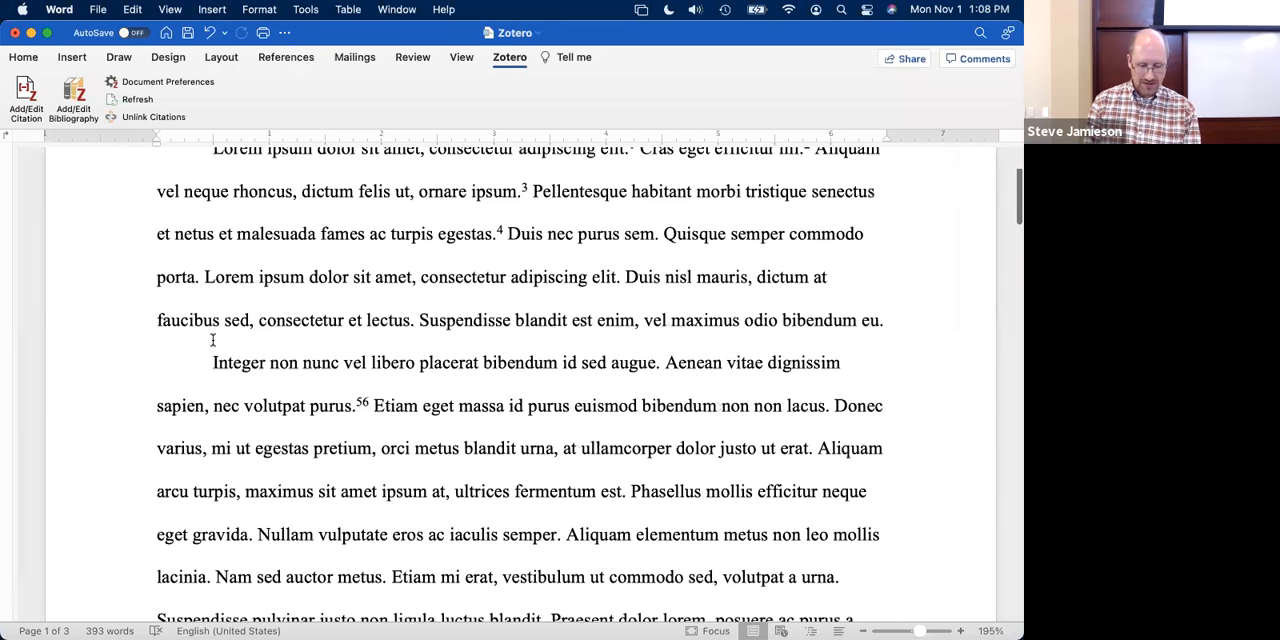
left_click(741, 334)
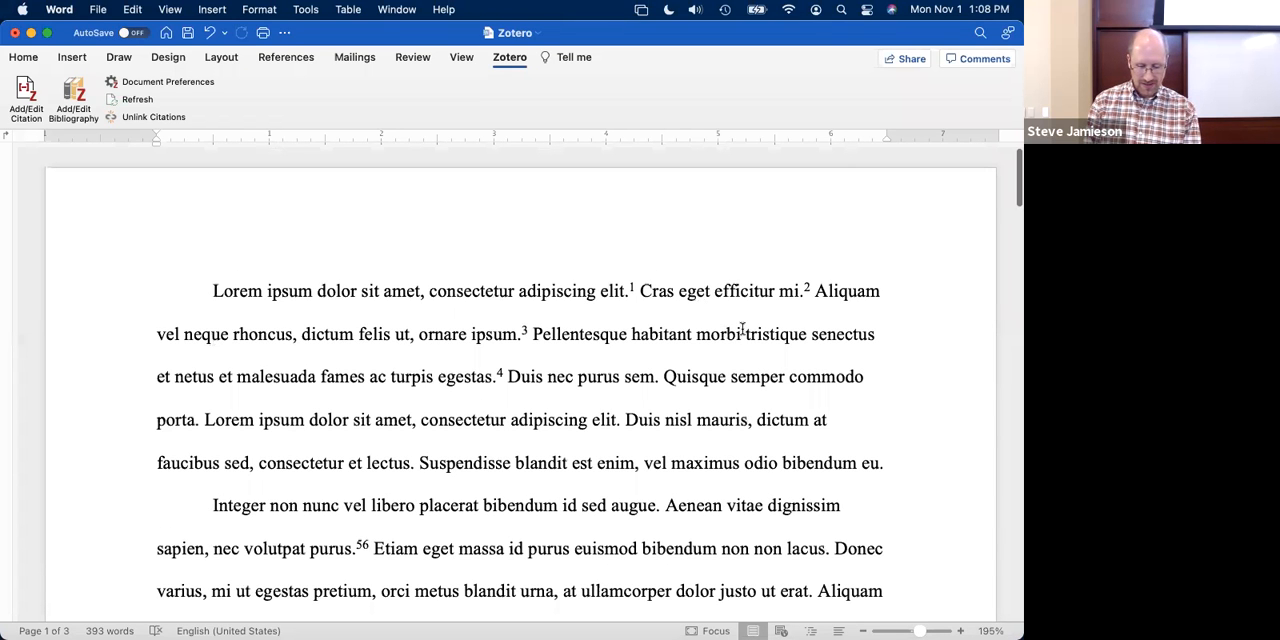
left_click(24, 104)
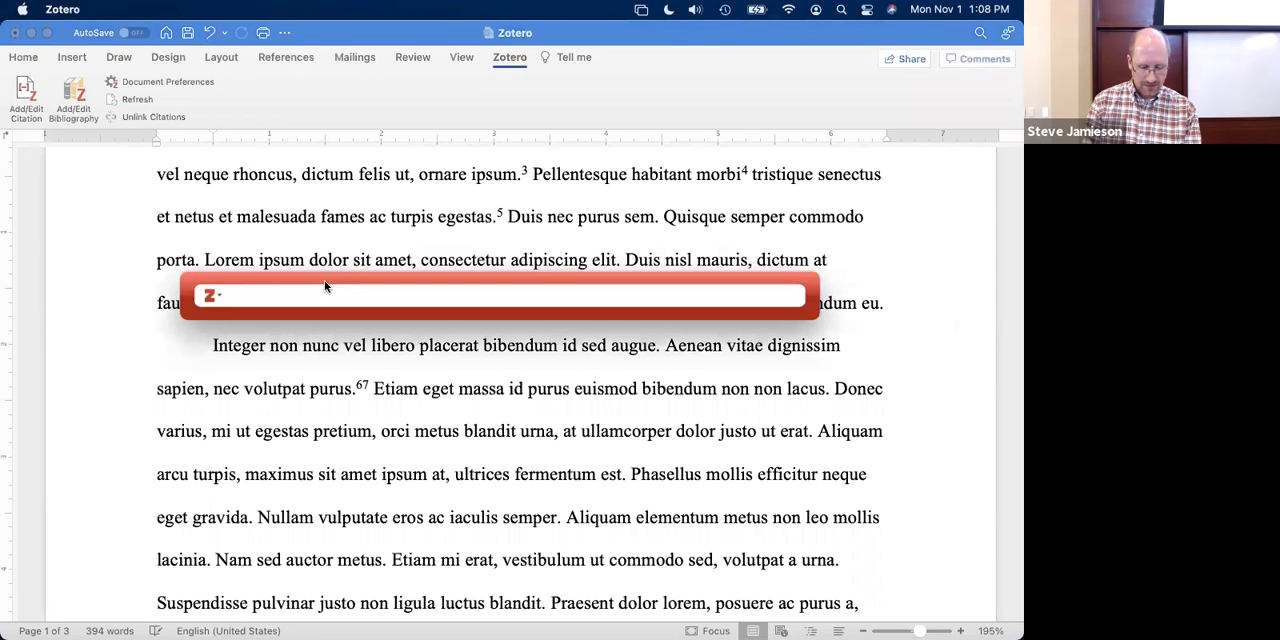
type("jennings")
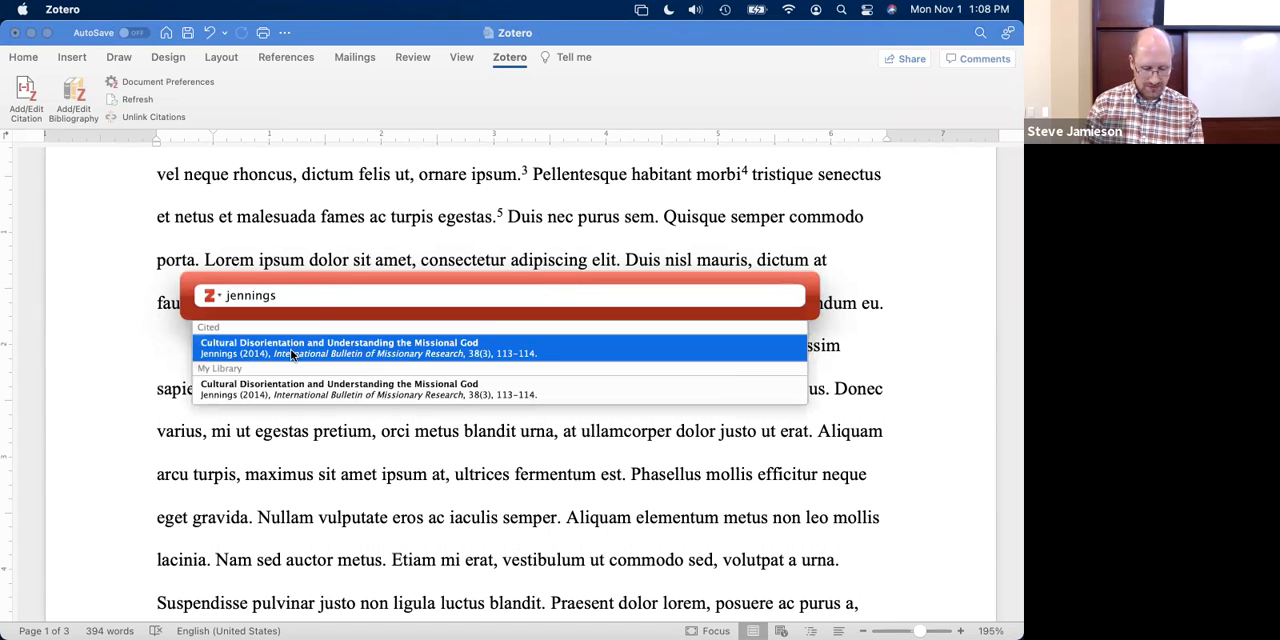
left_click(291, 355)
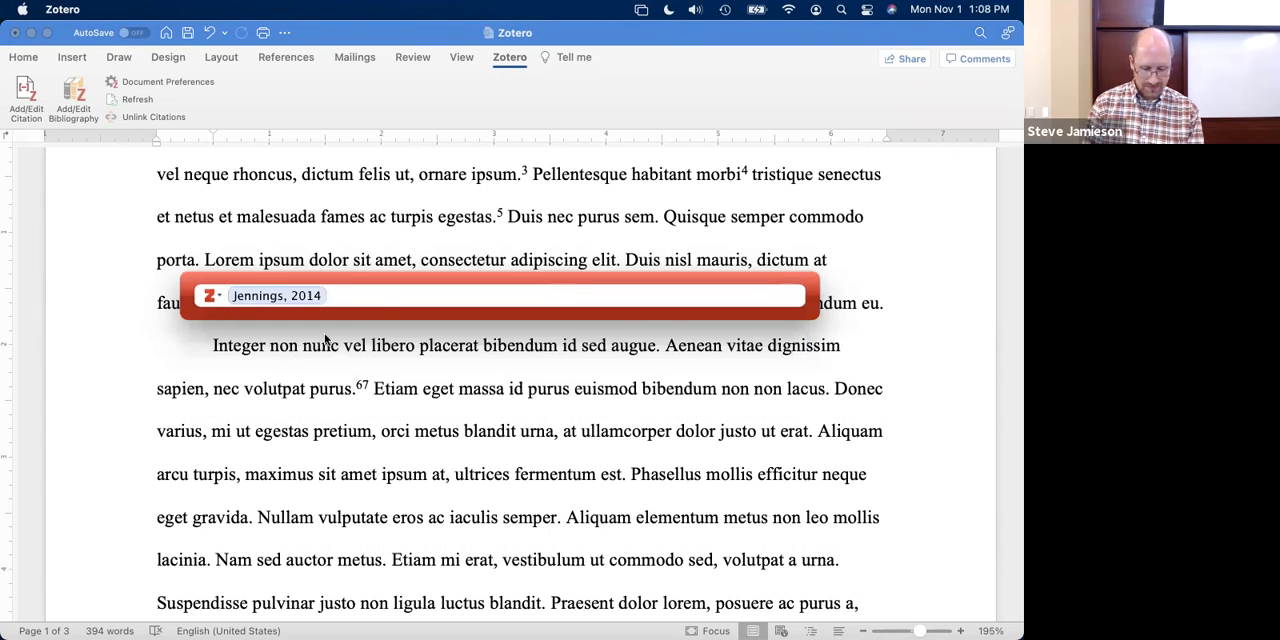
key("Return")
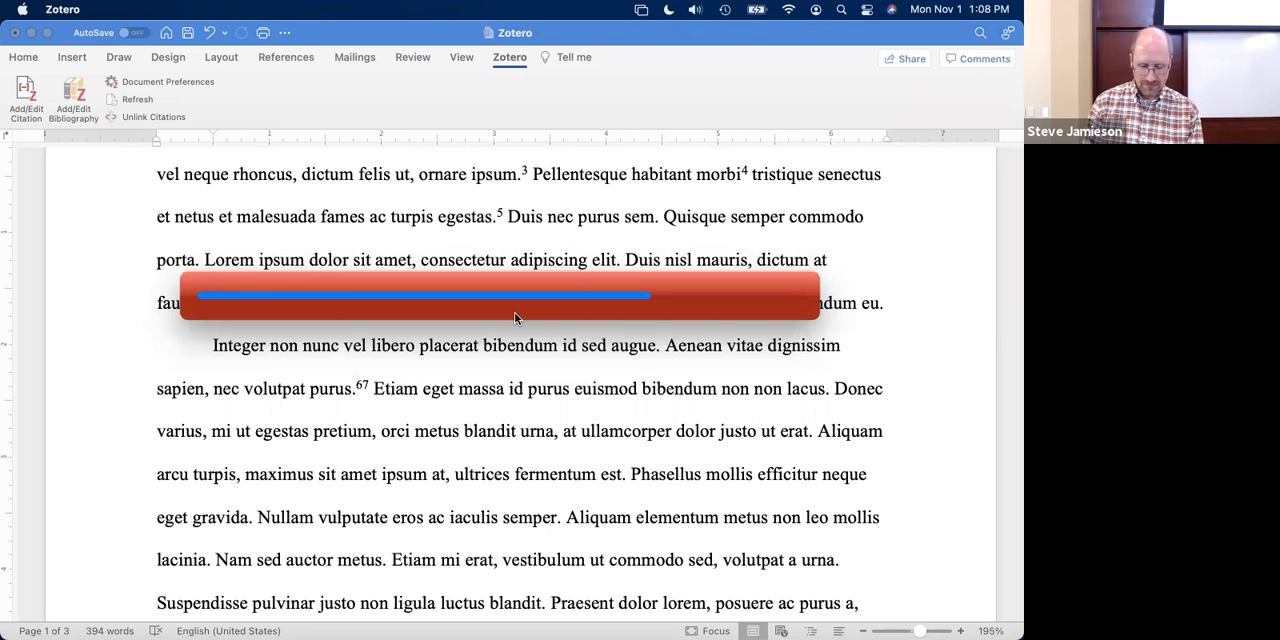
scroll(451, 361, "down", 10)
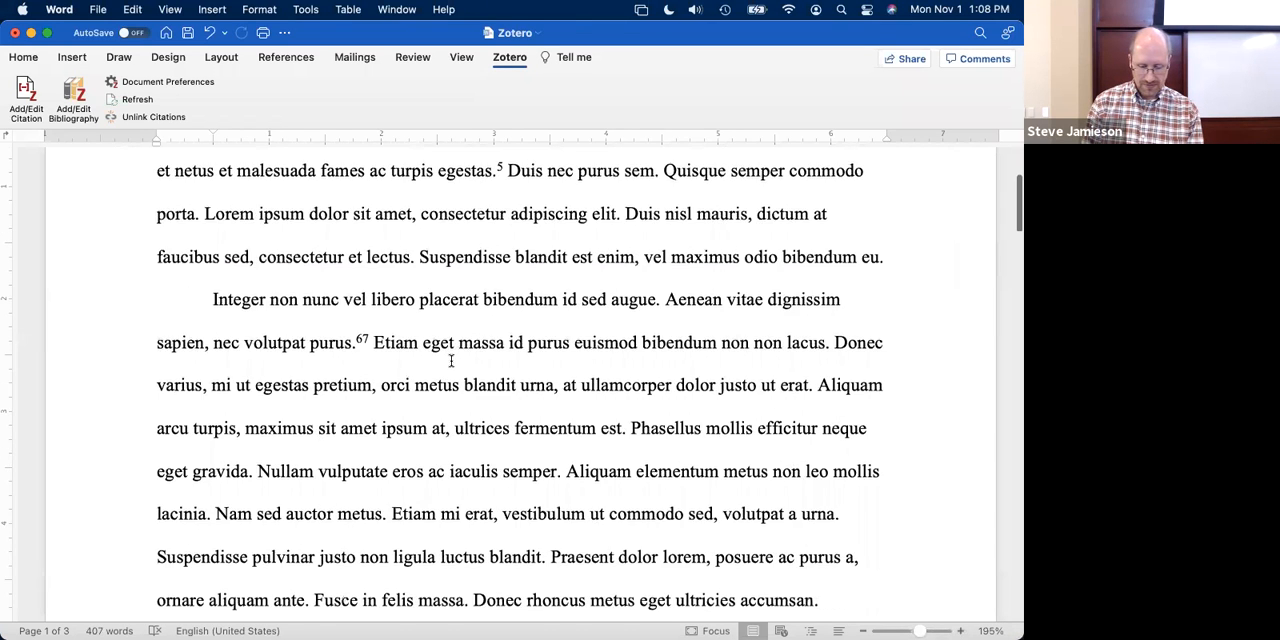
scroll(451, 361, "down", 5)
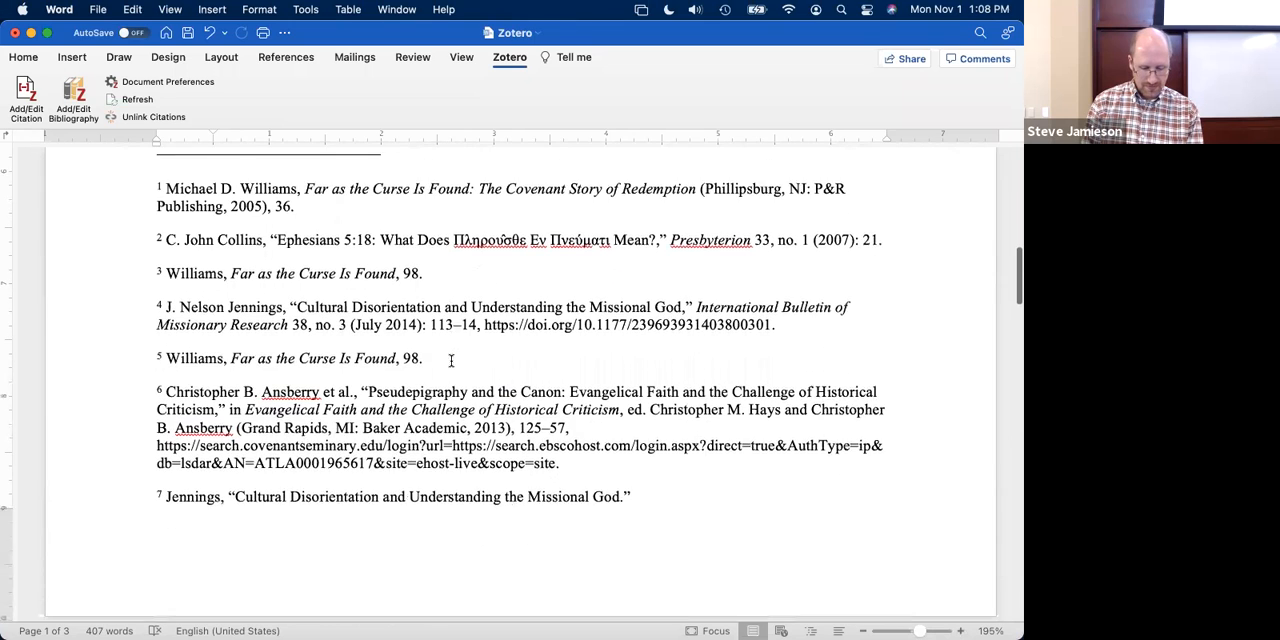
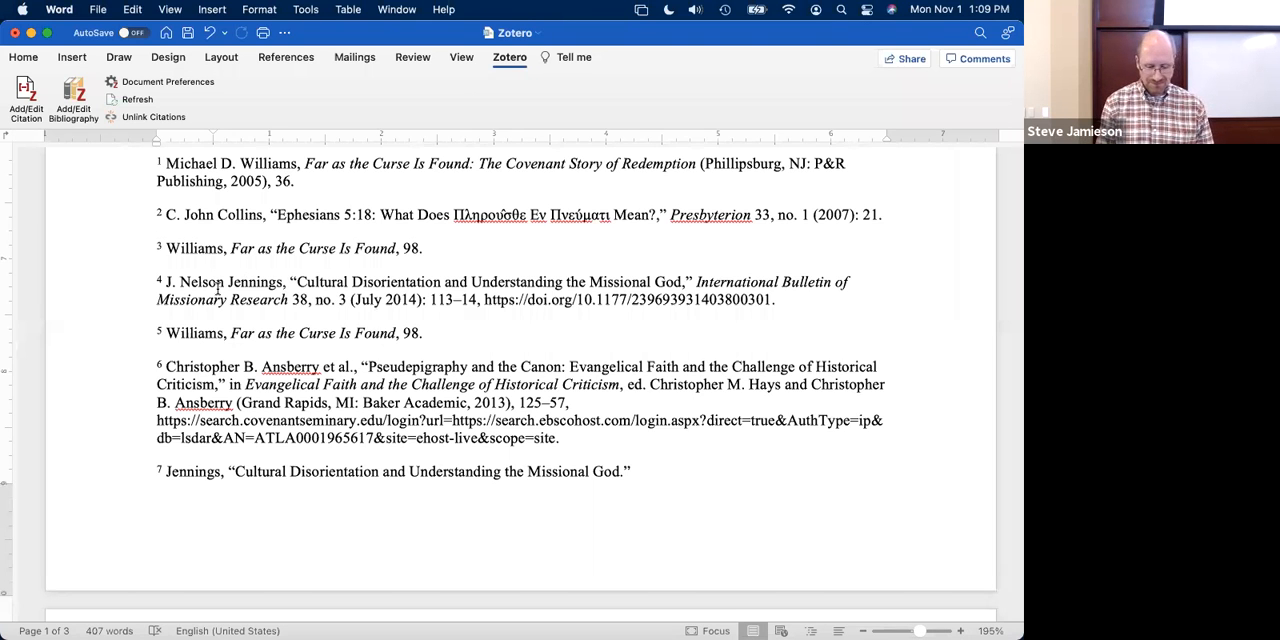
- Insert the Zotero bibliography below the Bibliography heading on the document's last page and look over its entries
scroll(217, 287, "down", 2)
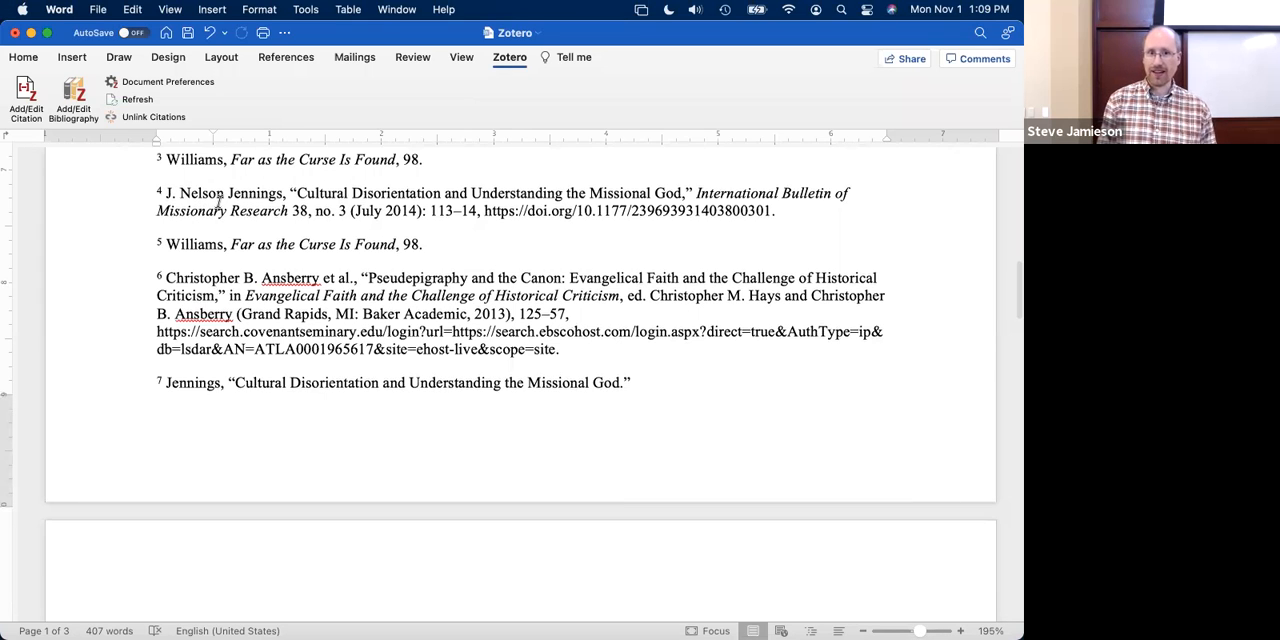
triple_click(200, 384)
scroll(197, 387, "down", 1)
scroll(197, 387, "down", 3)
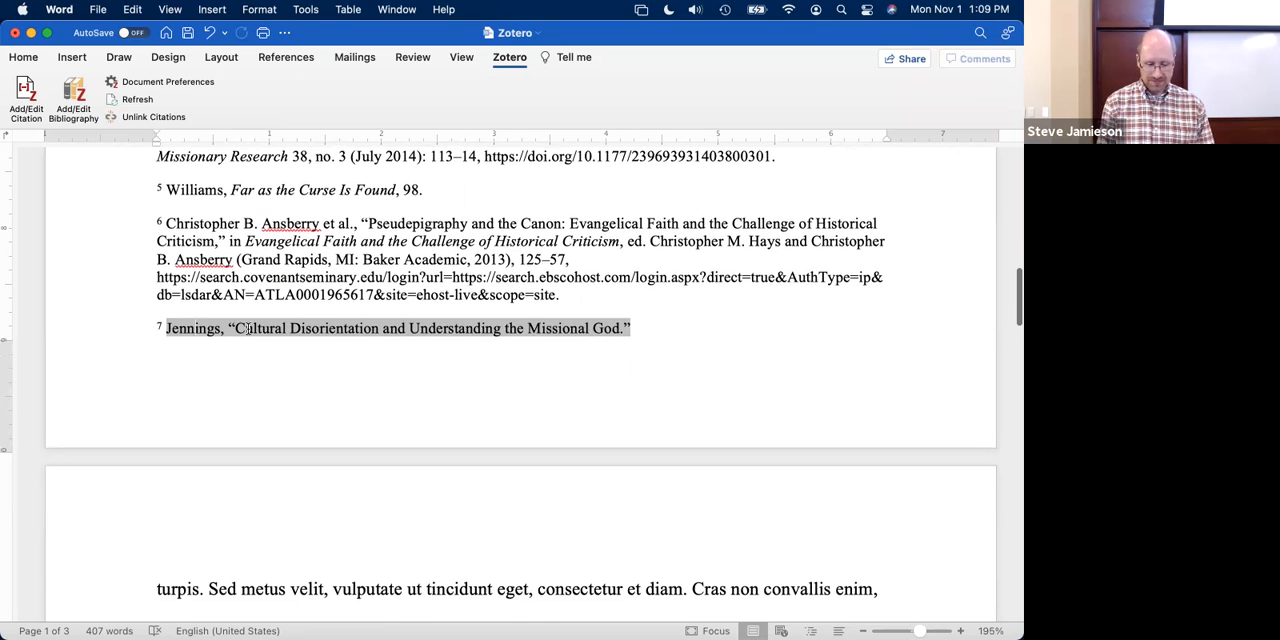
scroll(248, 328, "up", 4)
scroll(248, 328, "down", 8)
scroll(248, 328, "down", 15)
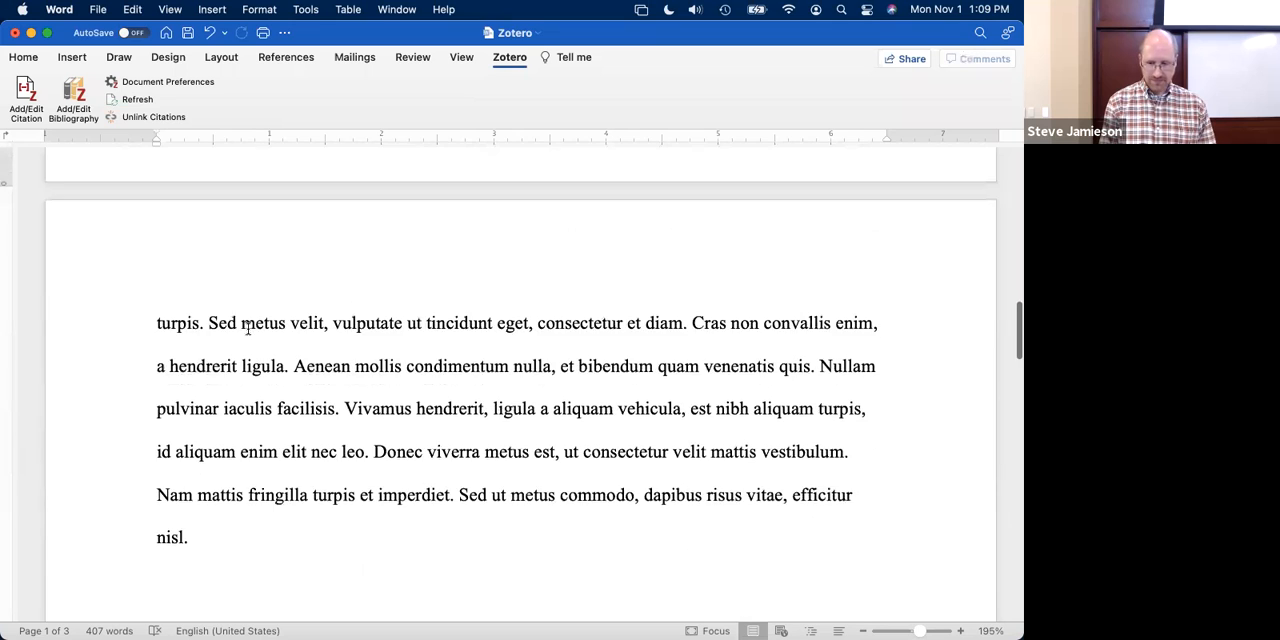
scroll(248, 328, "down", 10)
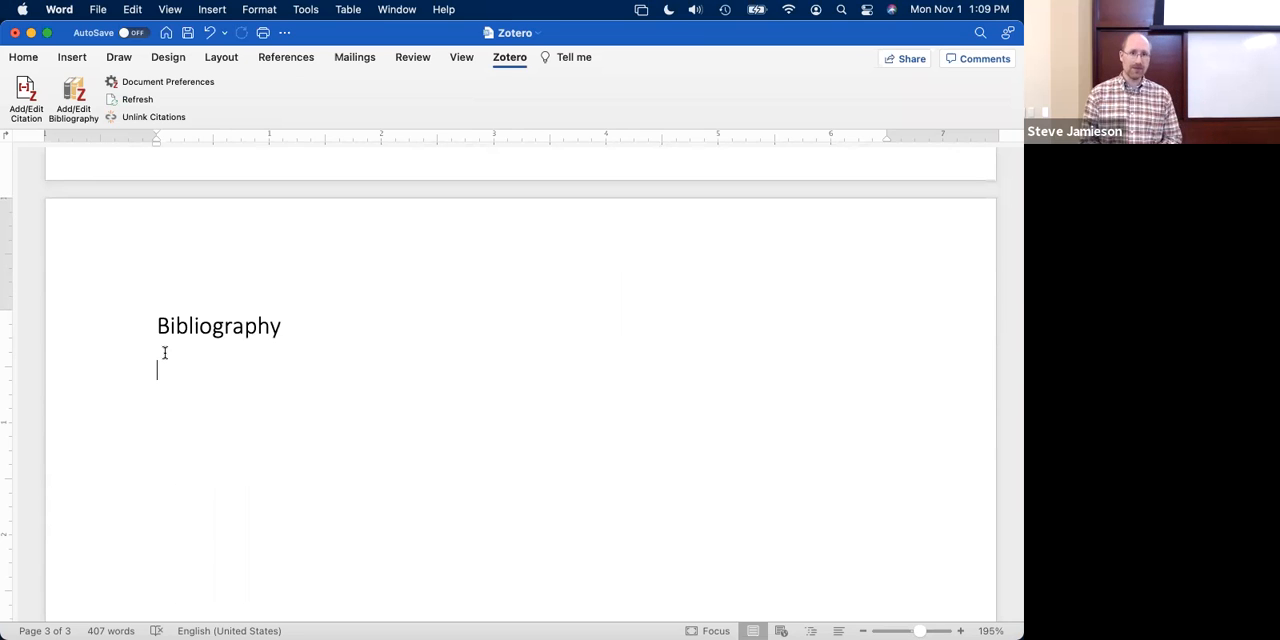
left_click(69, 100)
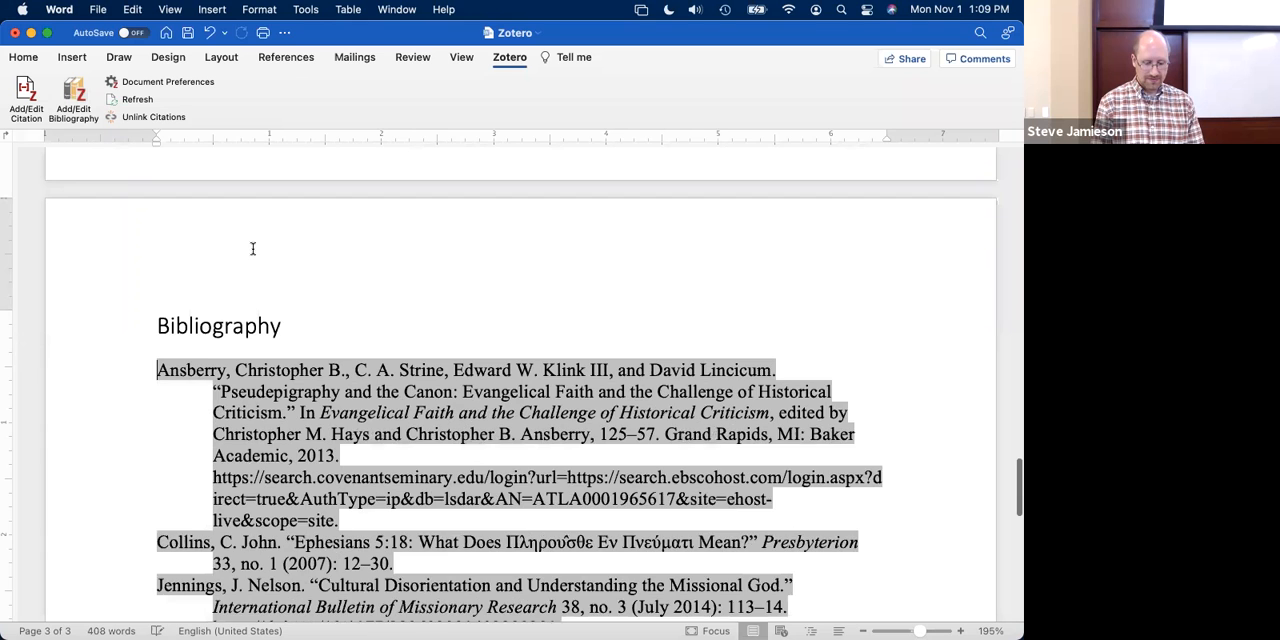
scroll(252, 248, "down", 3)
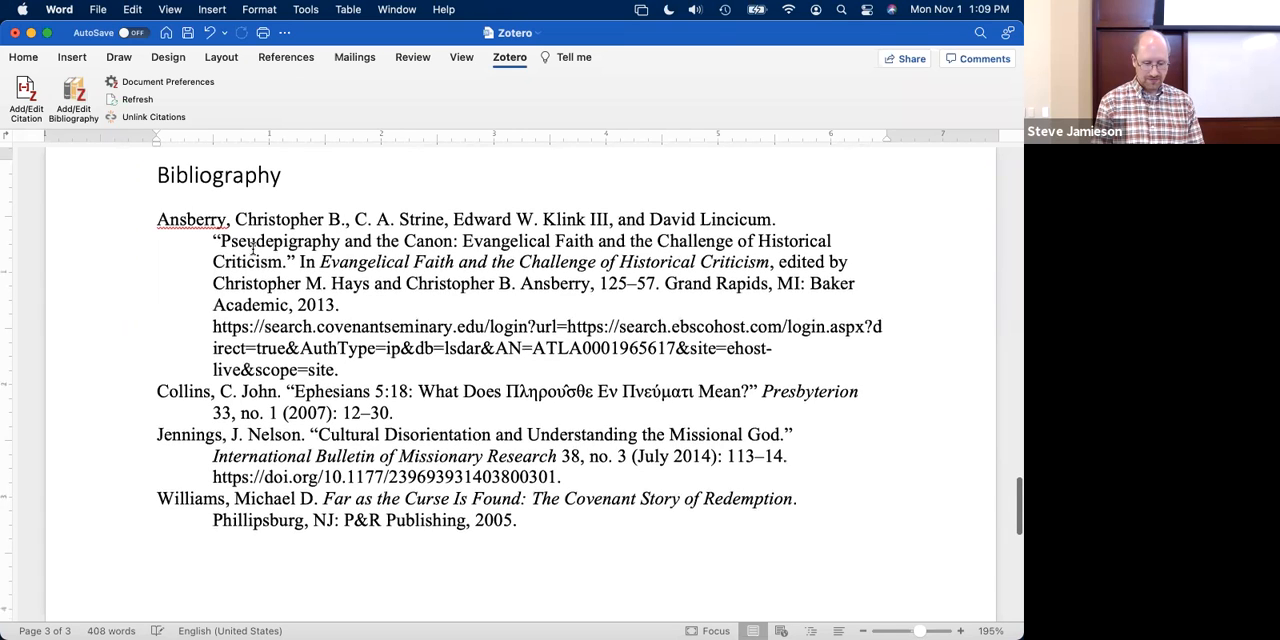
scroll(252, 248, "up", 1)
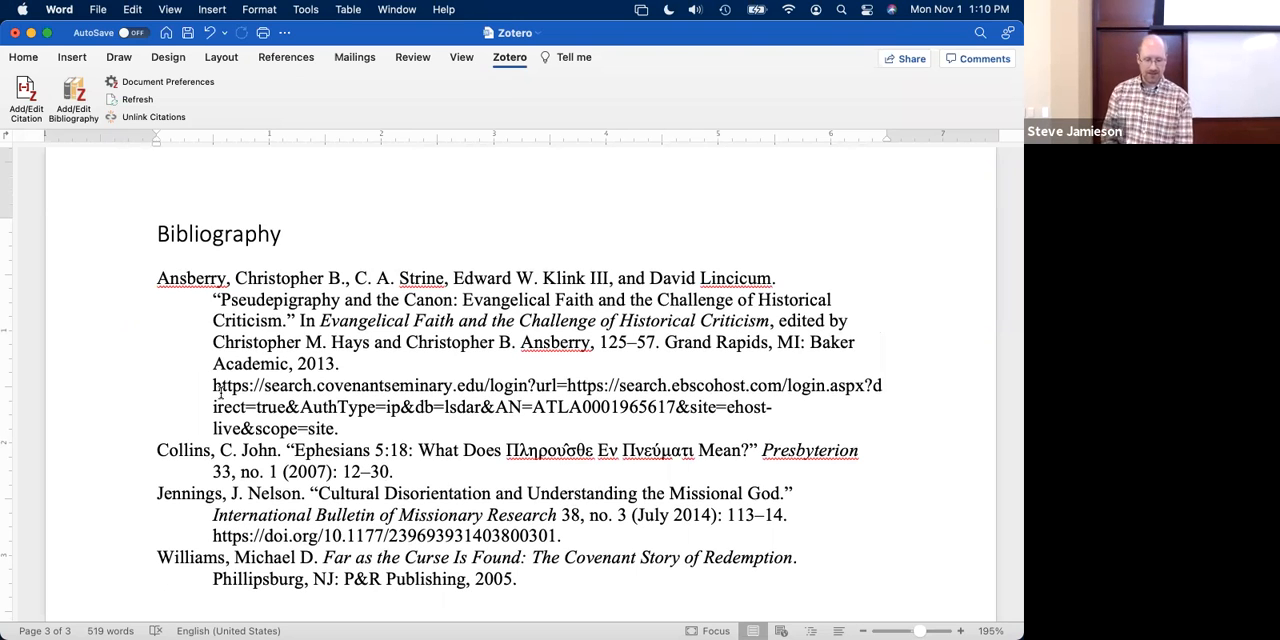
- Select all the bibliography entries and open their Bibliography paragraph style for modification
left_click(220, 345)
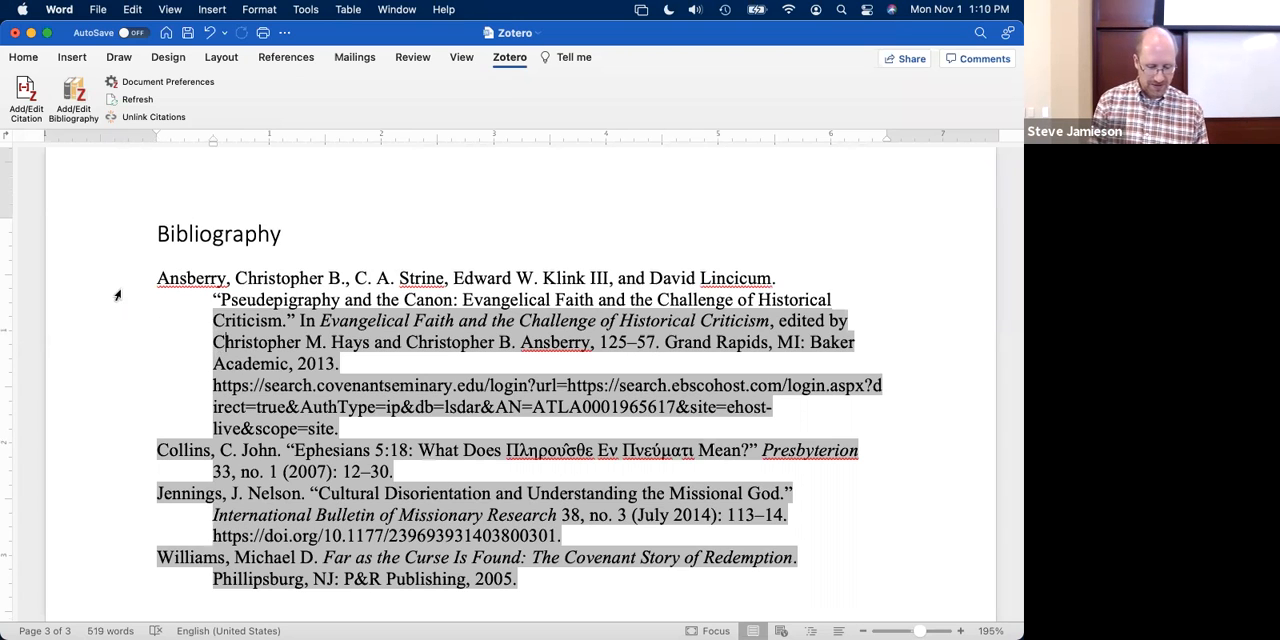
left_click(118, 295)
double_click(184, 283)
left_click(23, 57)
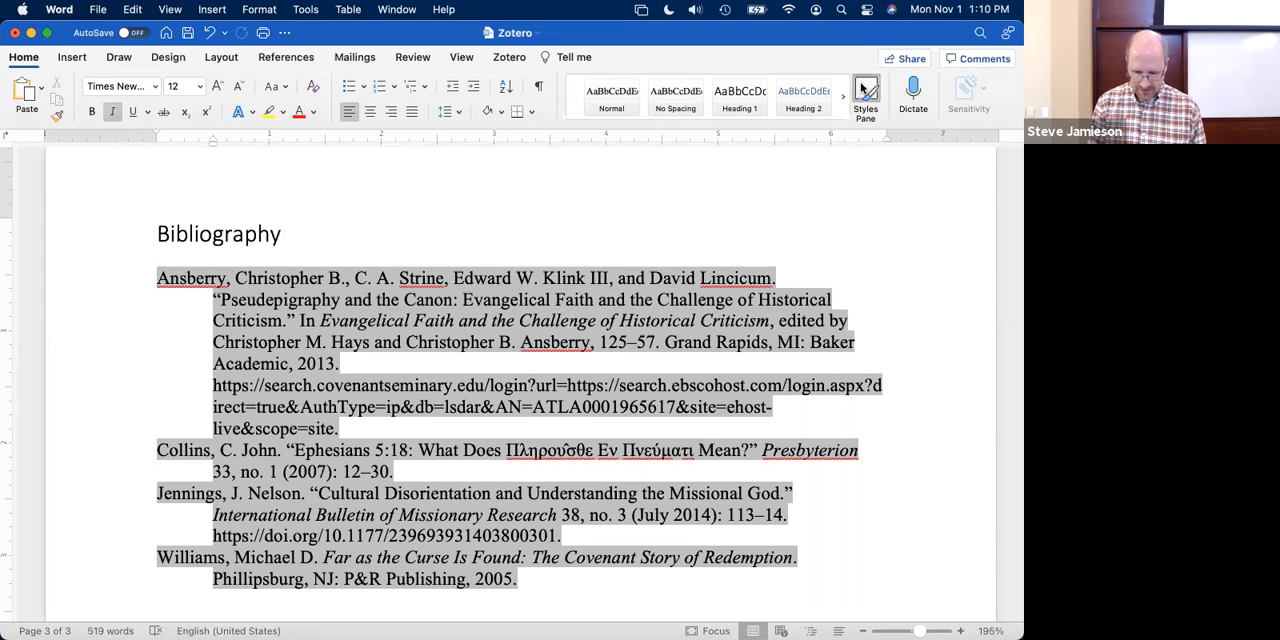
left_click(864, 95)
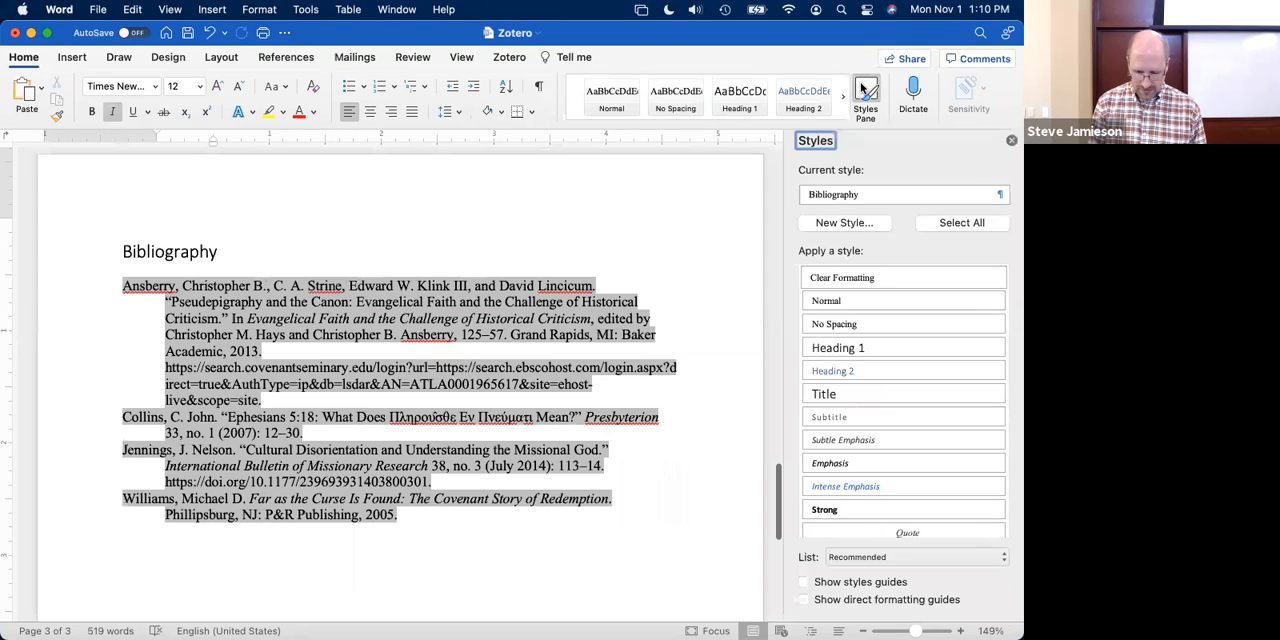
left_click(1004, 196)
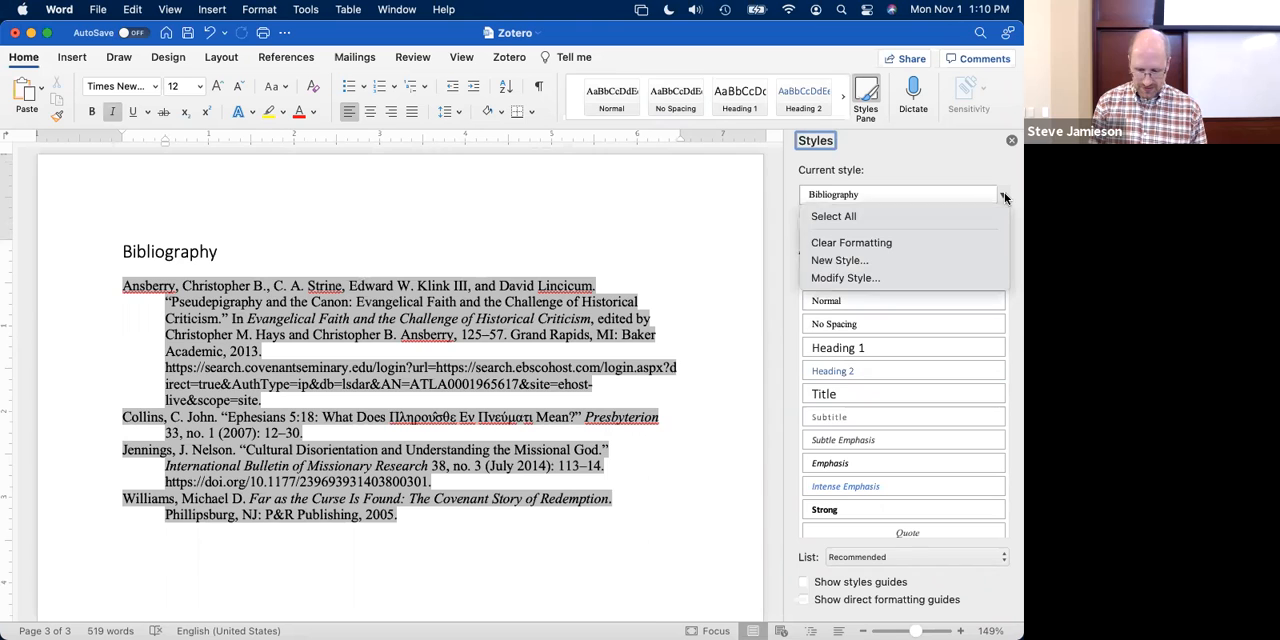
left_click(876, 278)
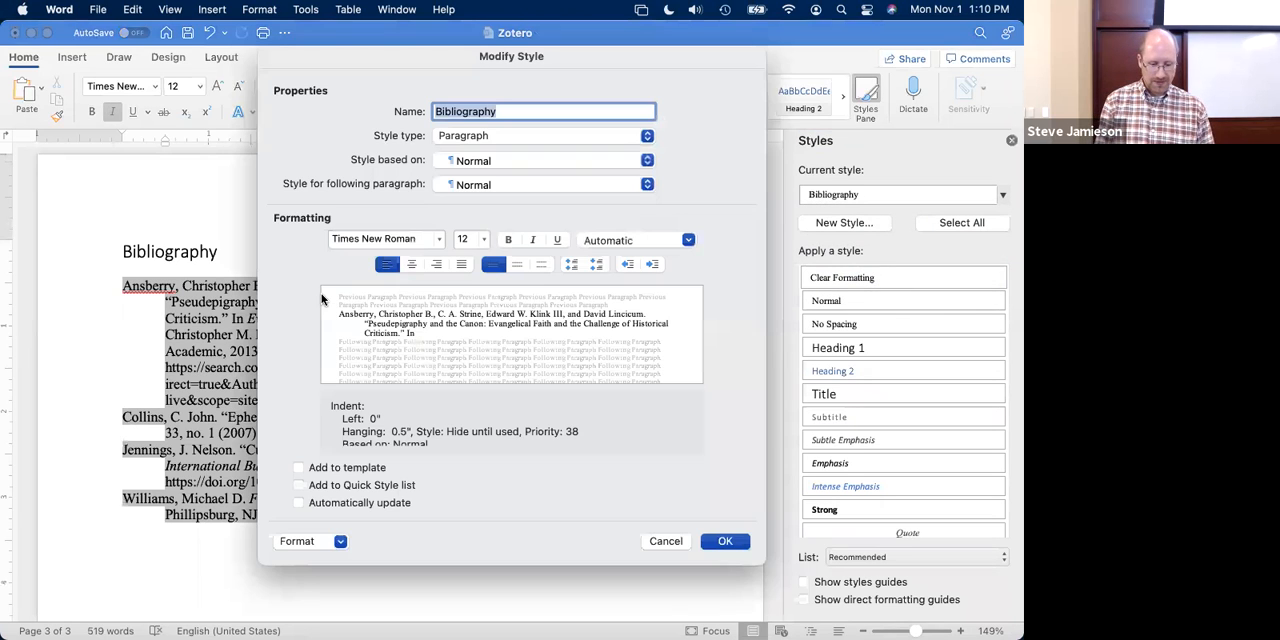
- Set the Bibliography style's paragraph spacing after to 12 pt, apply it, and close the style list
left_click(327, 538)
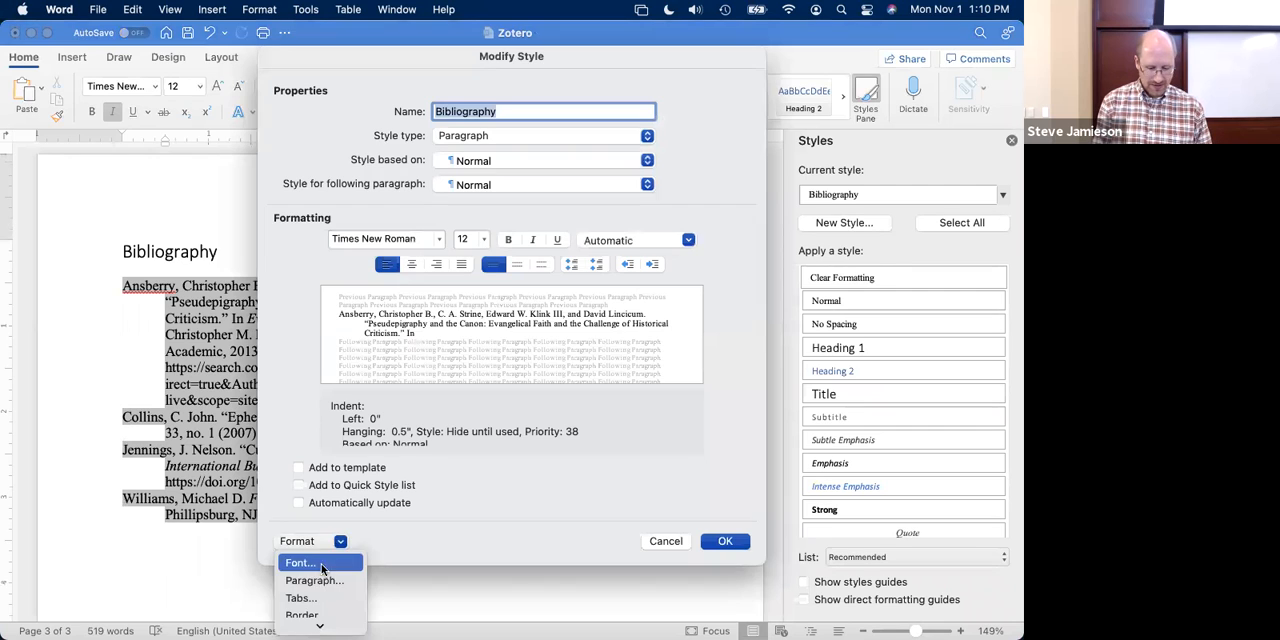
left_click(318, 582)
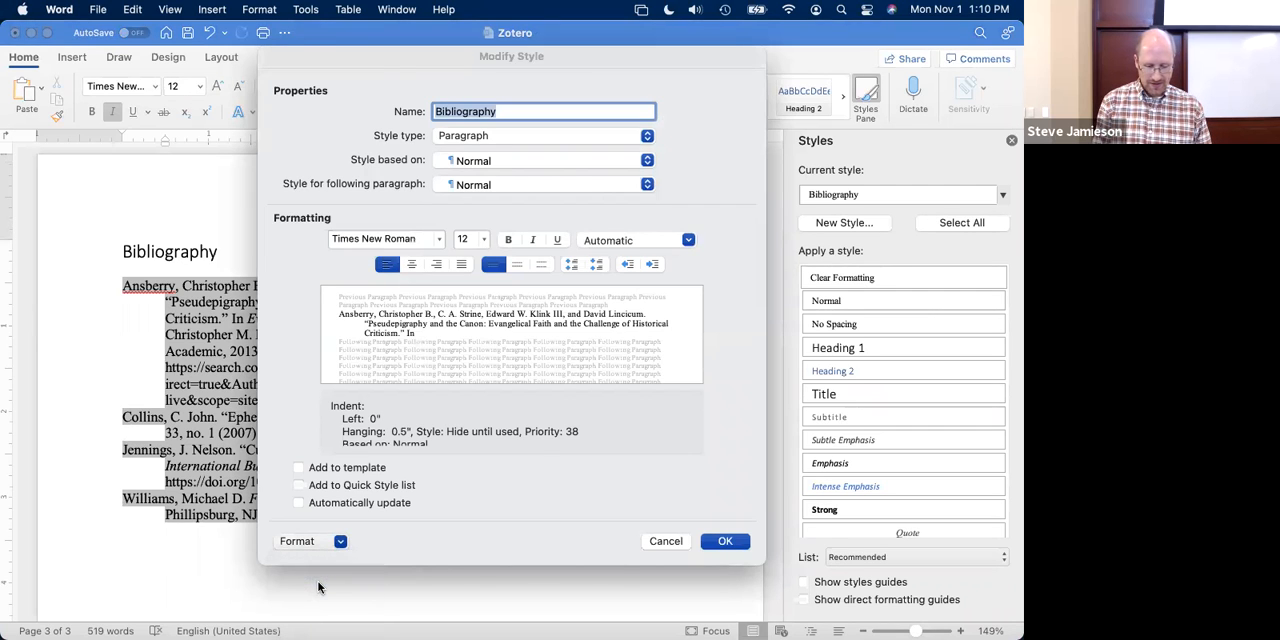
left_click(451, 382)
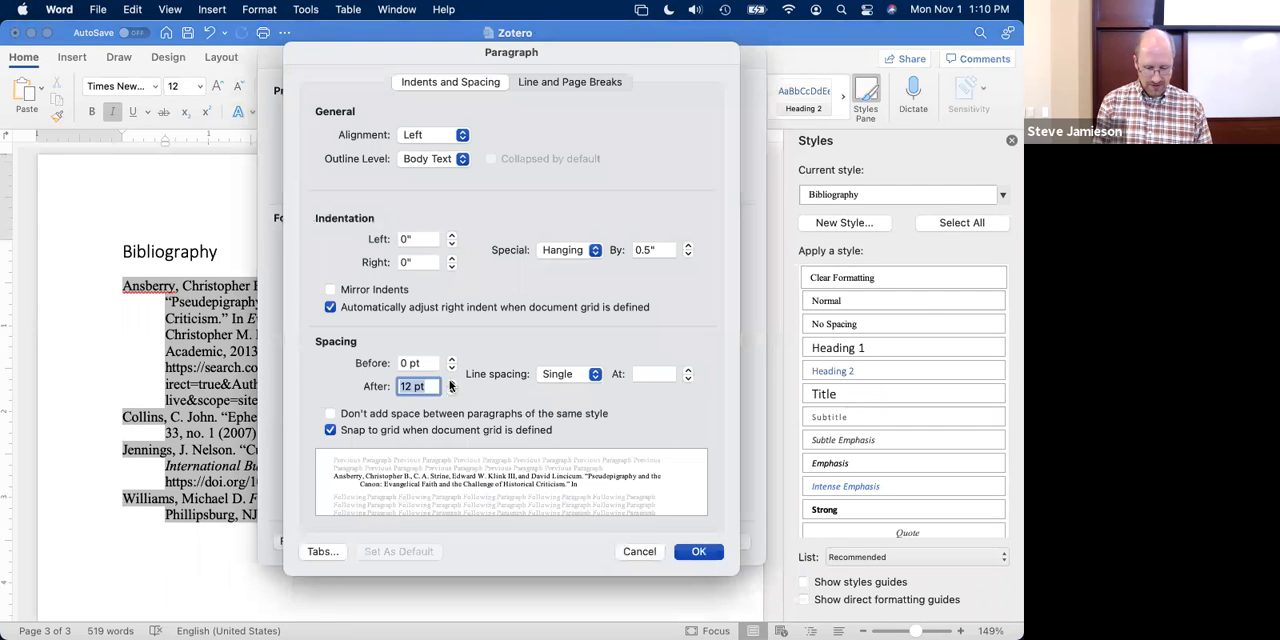
left_click(451, 382)
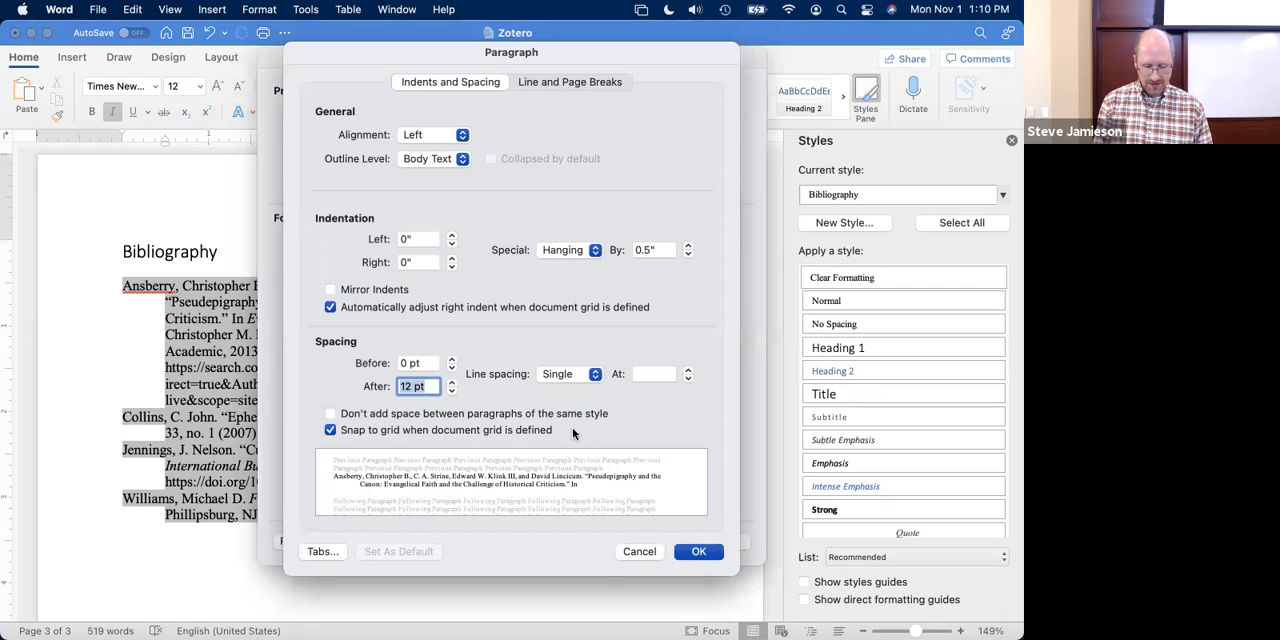
left_click(699, 552)
left_click(720, 544)
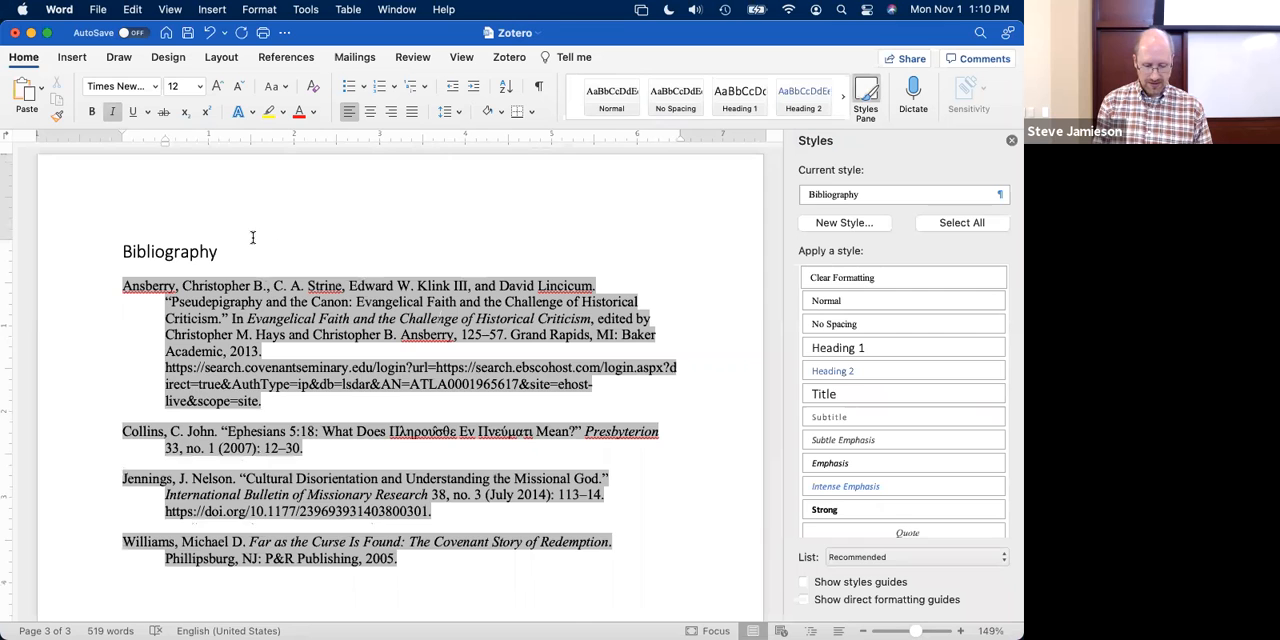
left_click(334, 250)
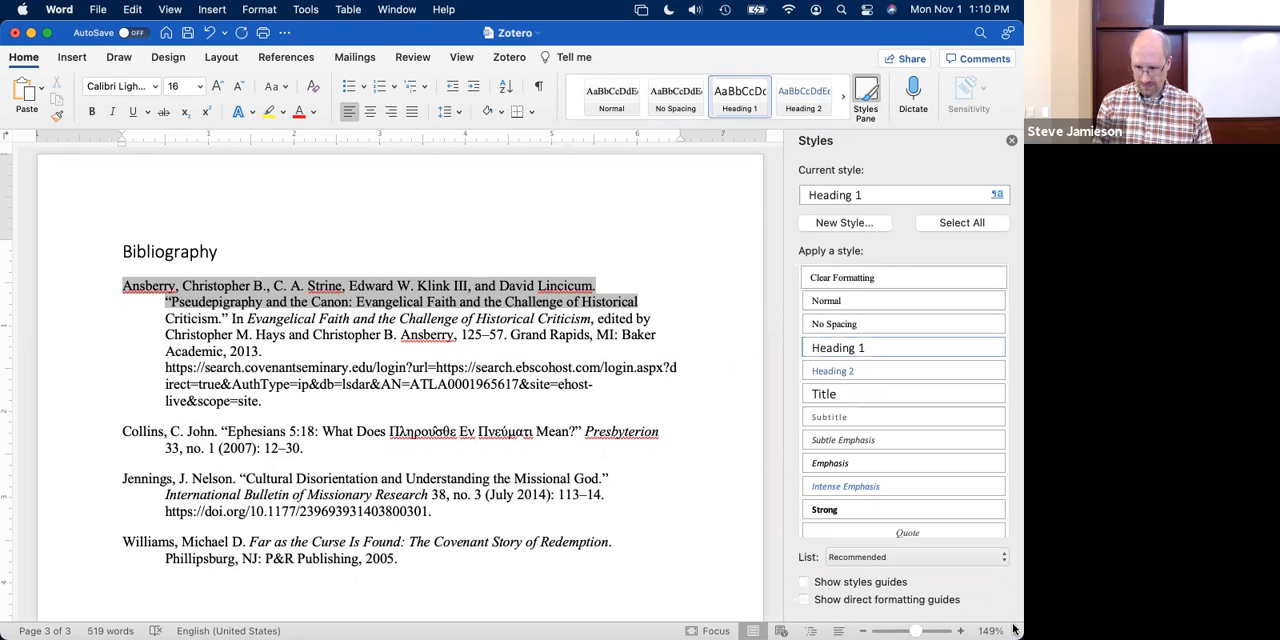
left_click(1011, 140)
- Examine the spaced bibliography entries, particularly the long database URL in the first entry for the 2013 book chapter
scroll(537, 432, "down", 5)
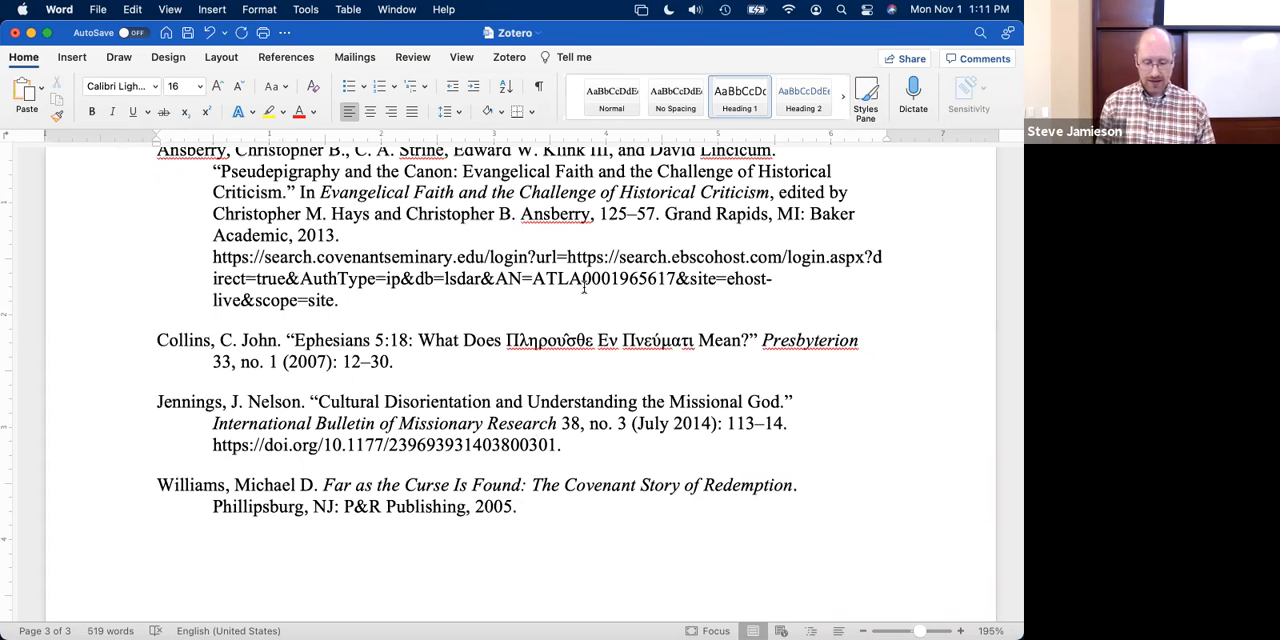
left_click(509, 62)
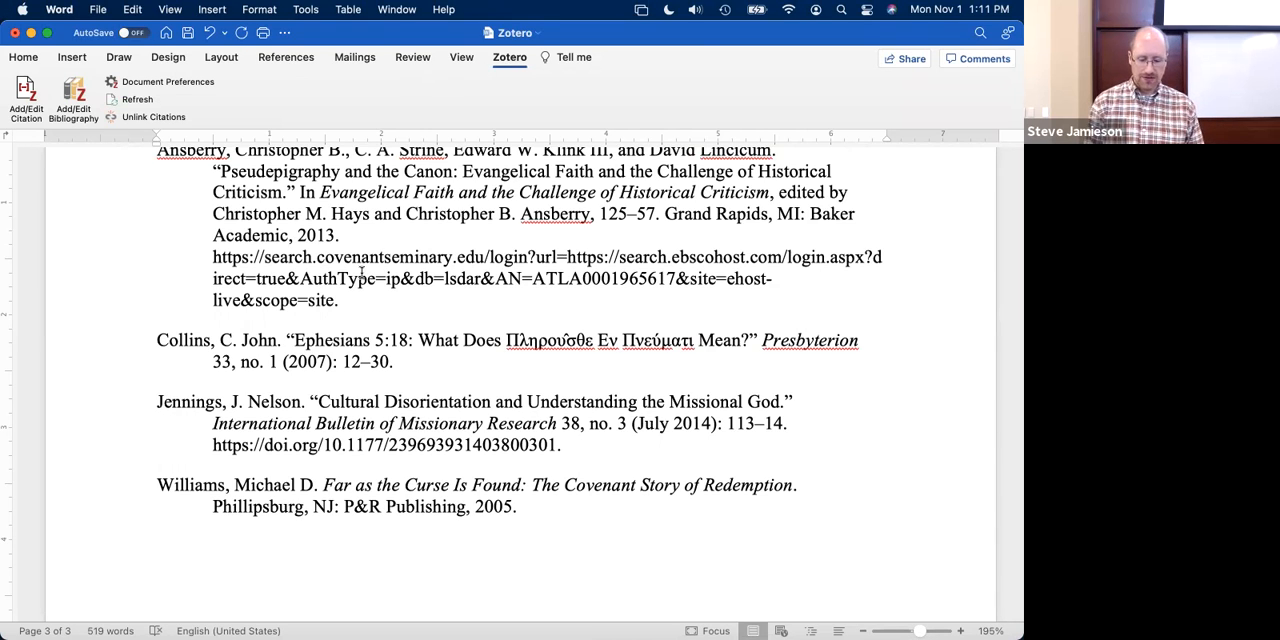
scroll(361, 272, "up", 3)
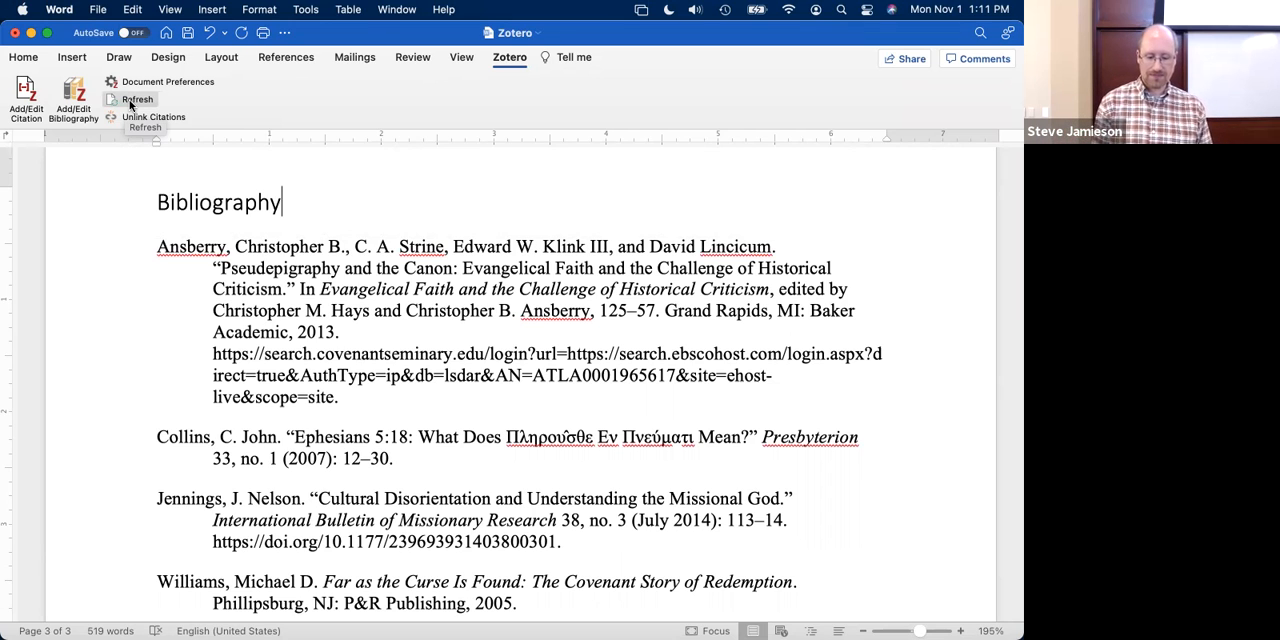
scroll(348, 272, "down", 2)
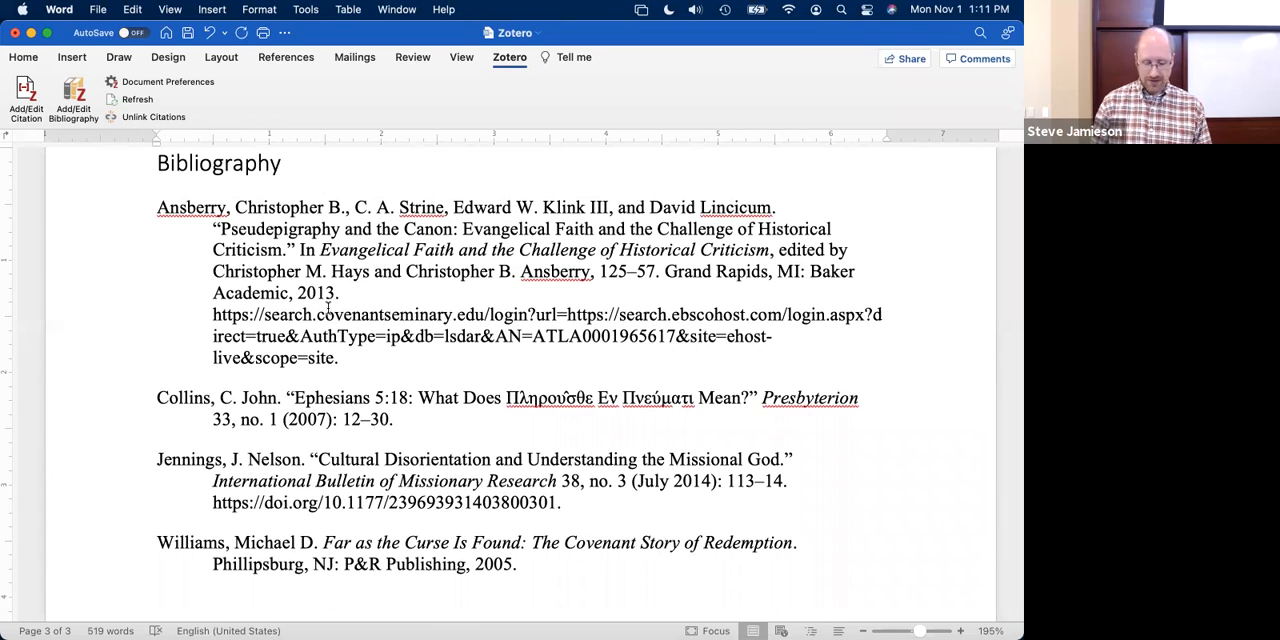
scroll(337, 398, "up", 1)
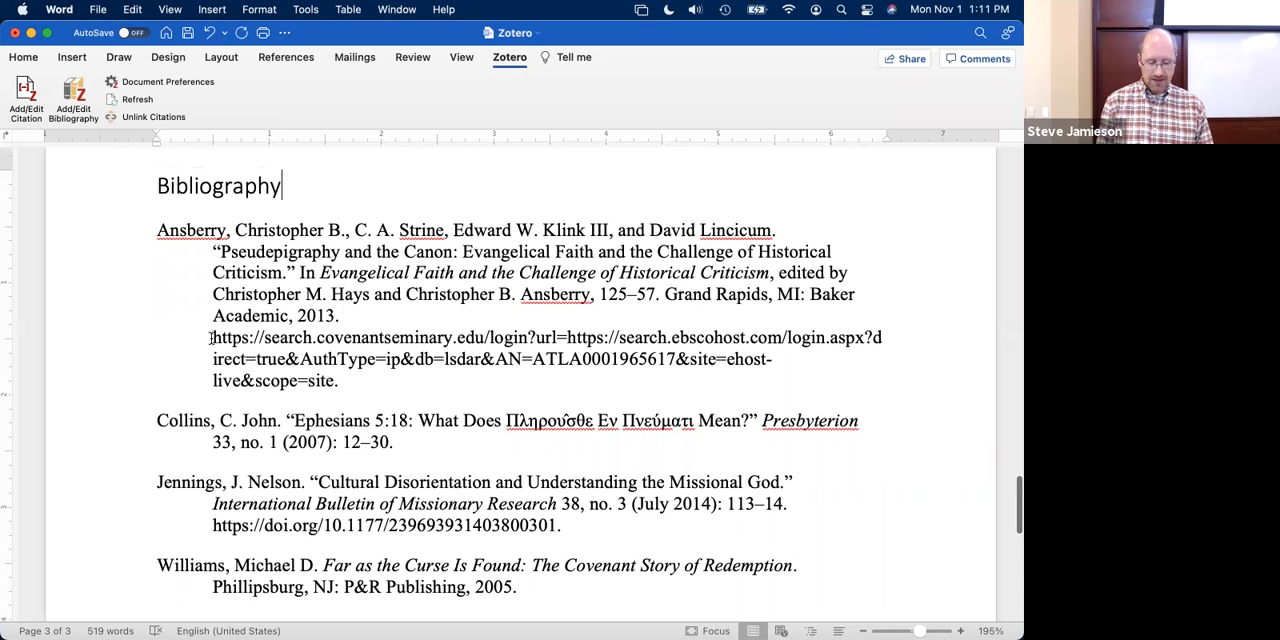
left_click_drag(212, 337, 335, 362)
left_click(336, 362)
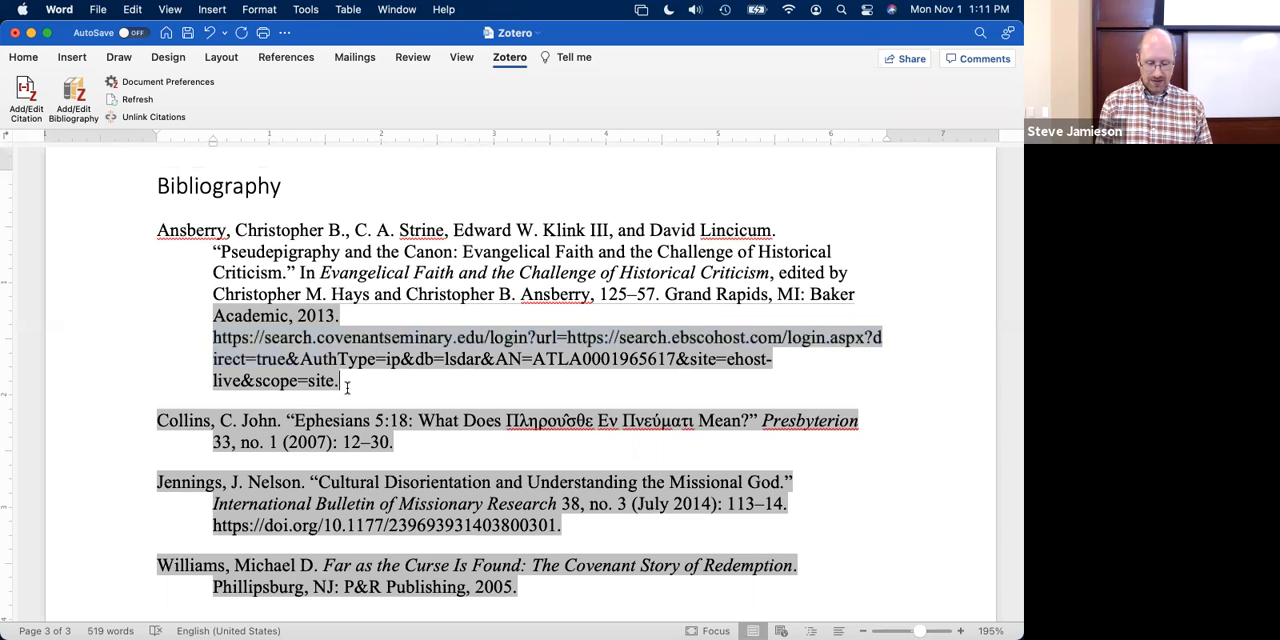
left_click(395, 288)
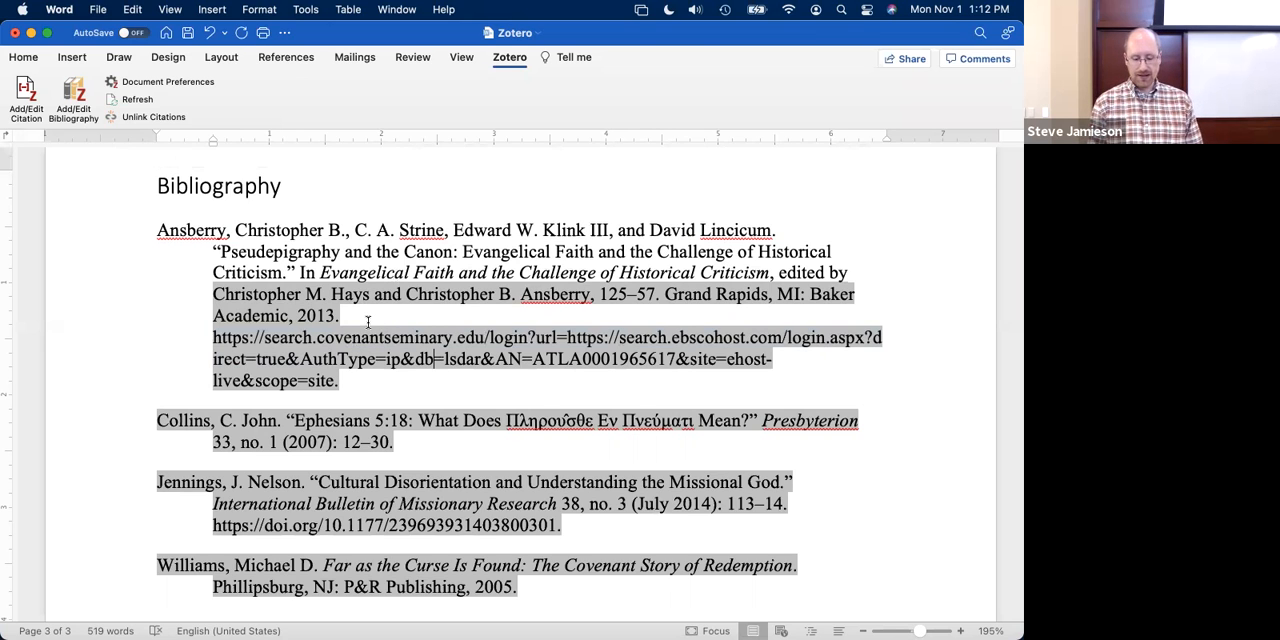
scroll(365, 326, "up", 1)
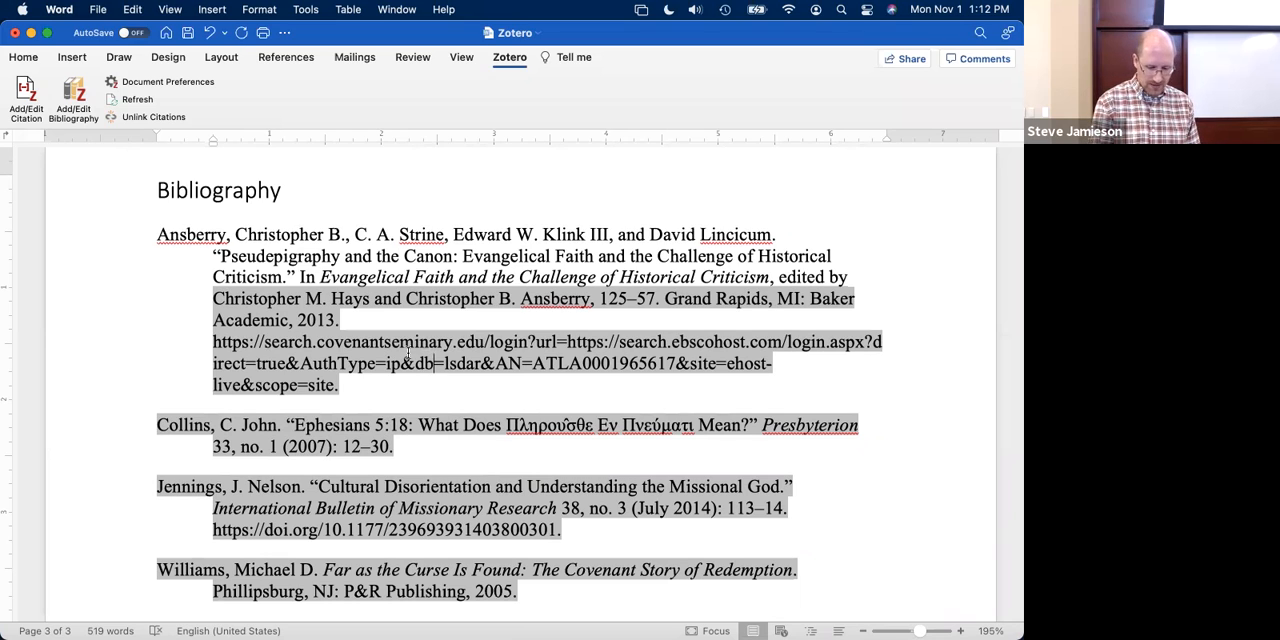
- Switch to Zotero and cut the URL out of the "Pseudepigraphy and the canon" book section record
key("super+Tab")
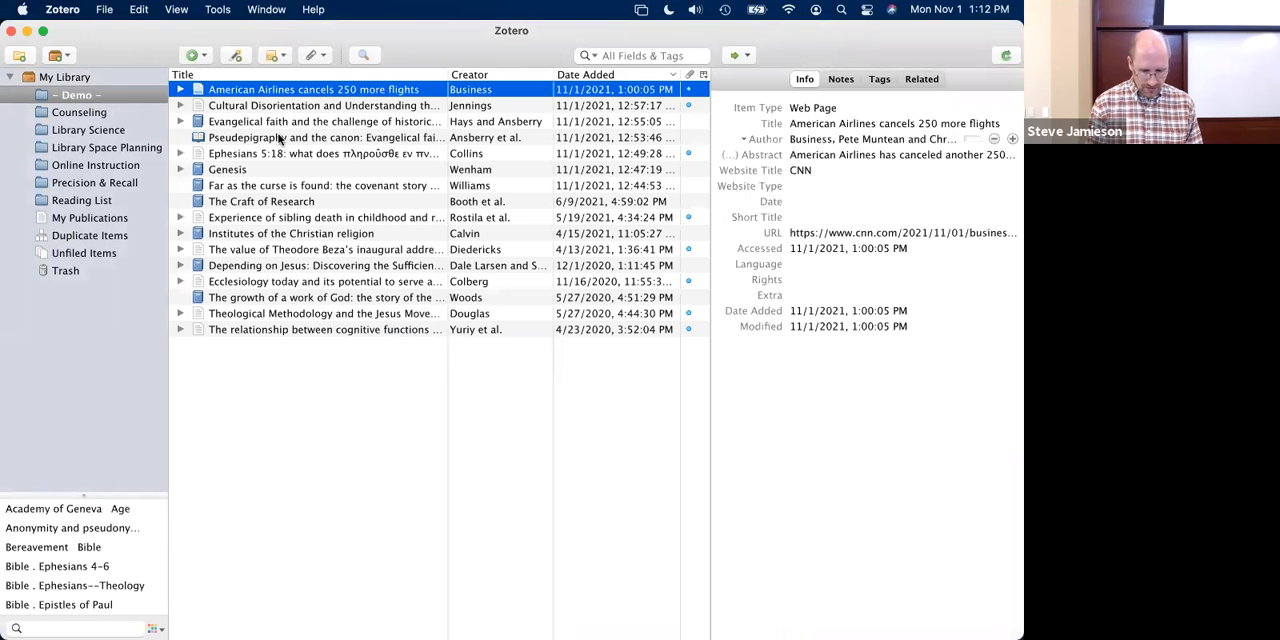
left_click(285, 137)
left_click(875, 385)
left_click(840, 488)
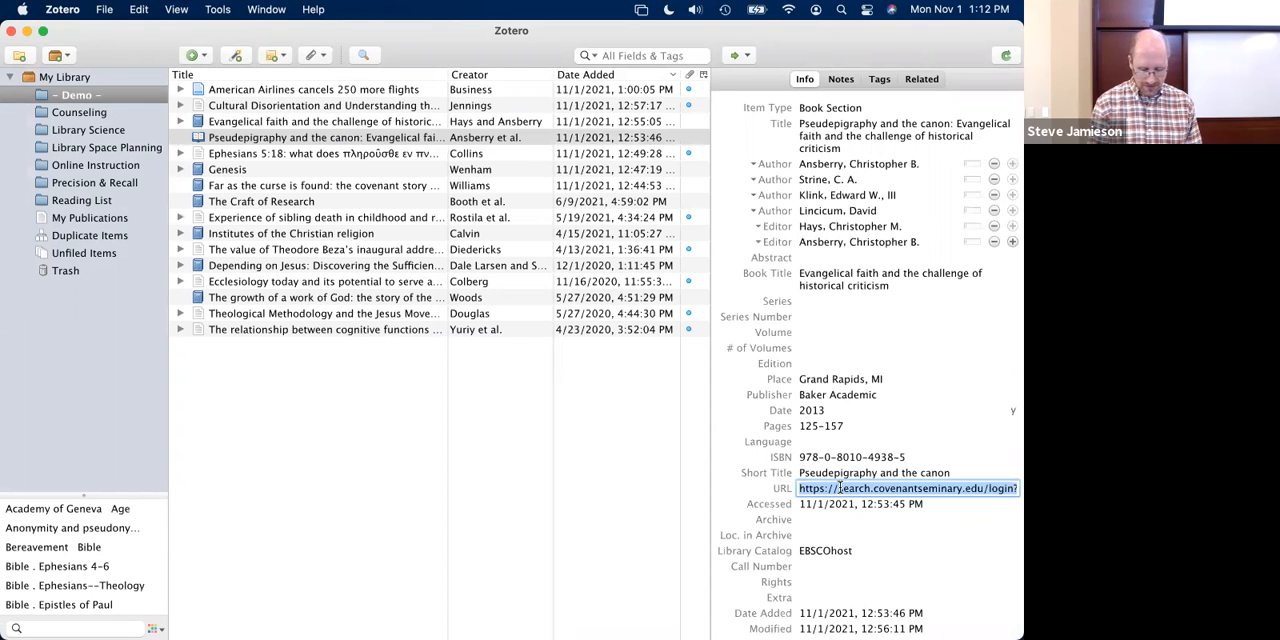
key("super+x")
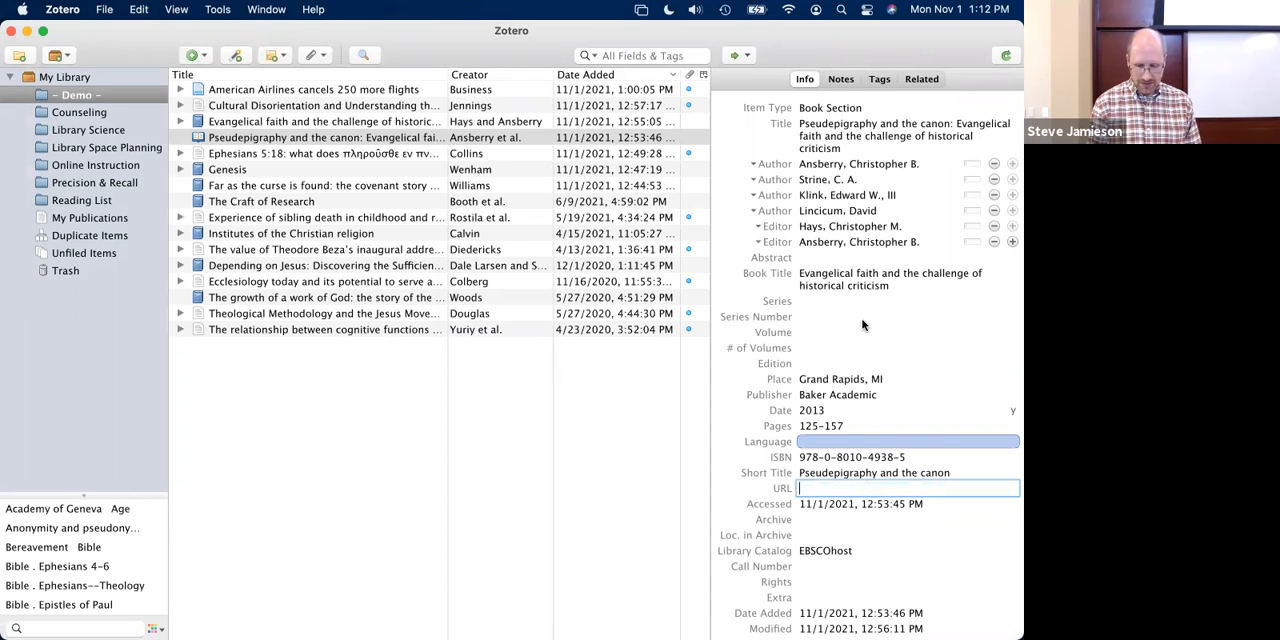
- Attach the cut URL to the "Pseudepigraphy and the canon" item as a link to URI, and check the new attachment
left_click(840, 80)
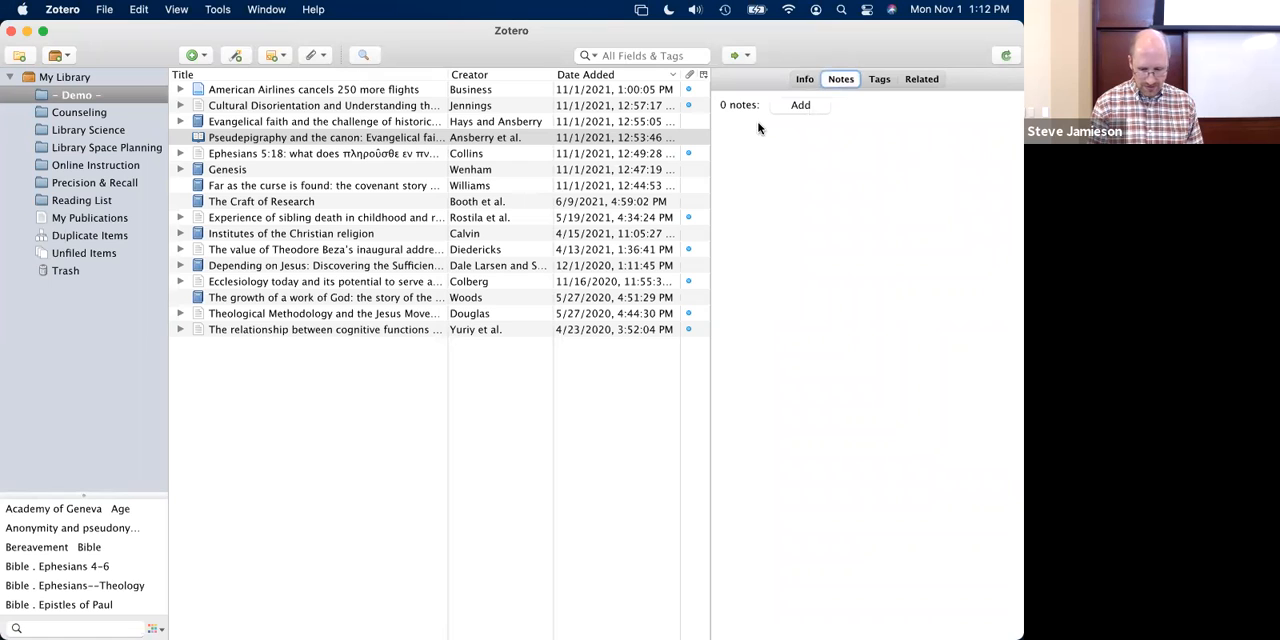
left_click(803, 78)
left_click(316, 55)
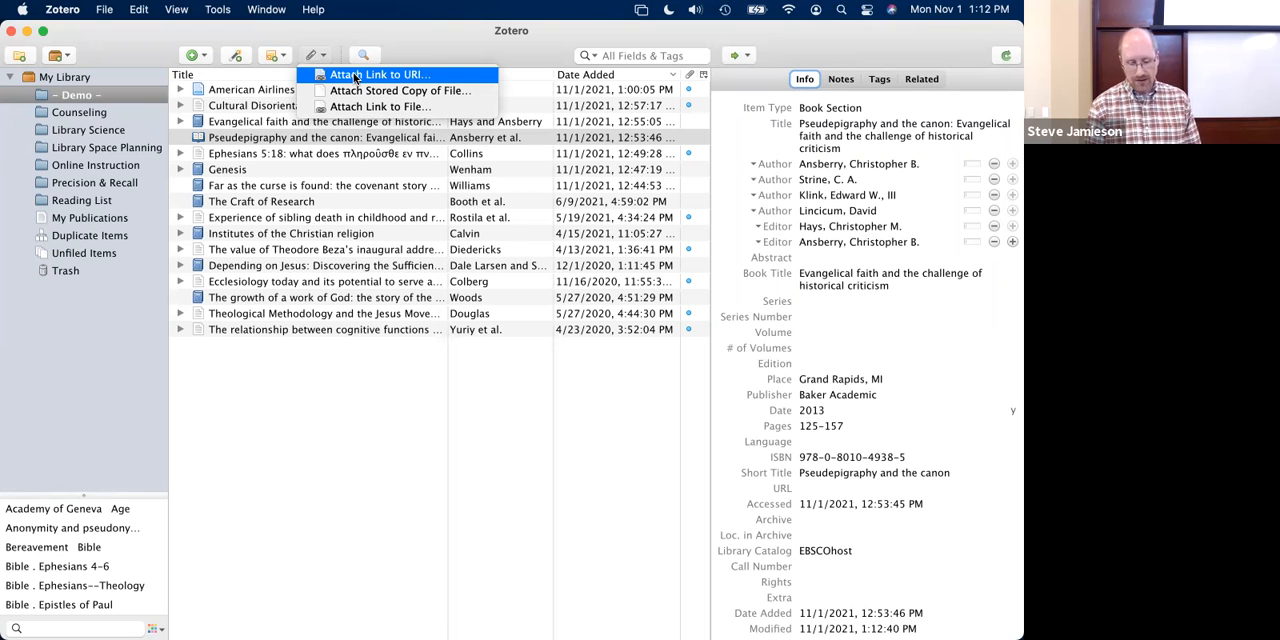
left_click(353, 74)
key("super+v")
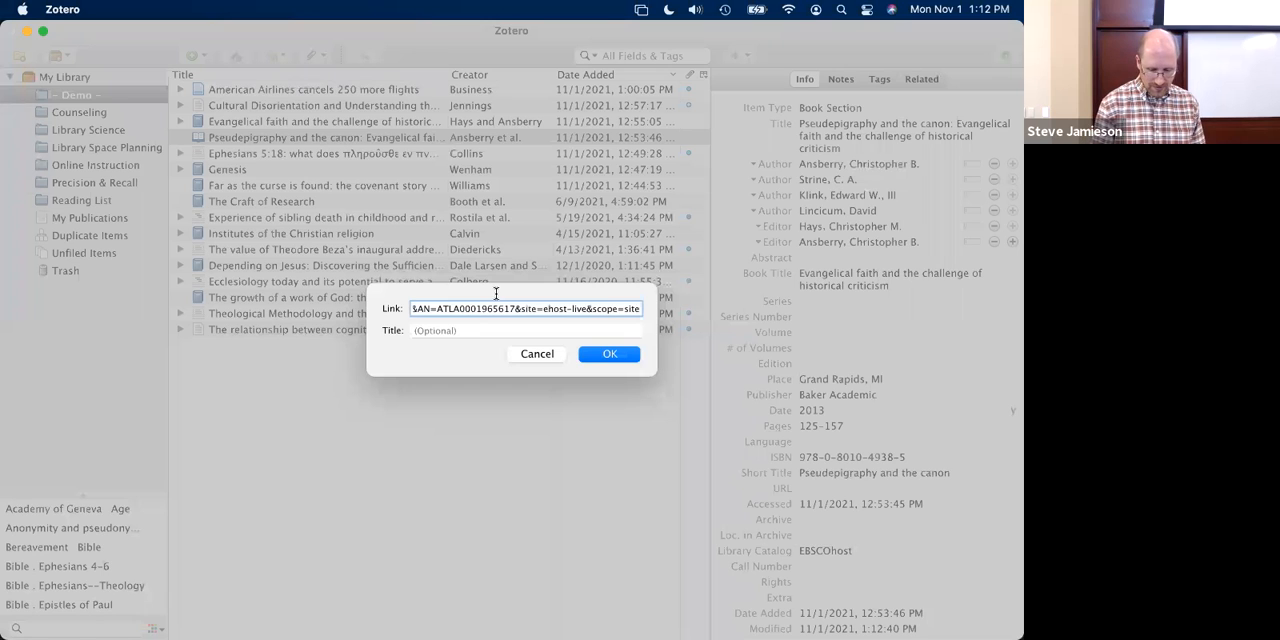
left_click(607, 355)
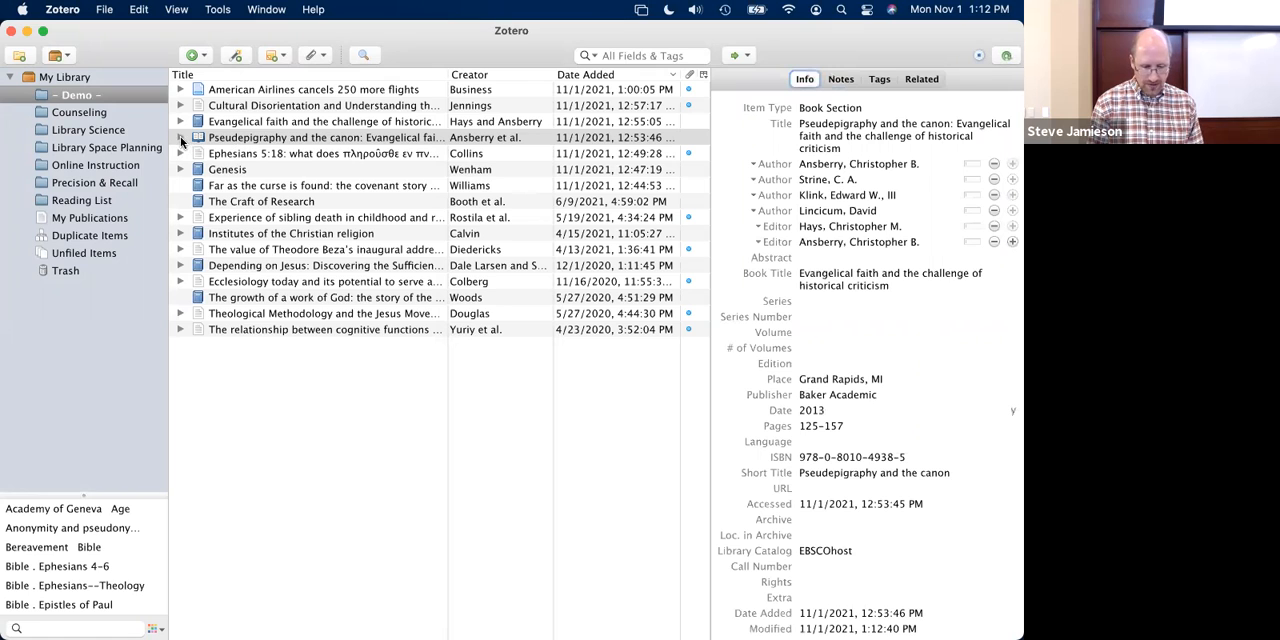
left_click(226, 155)
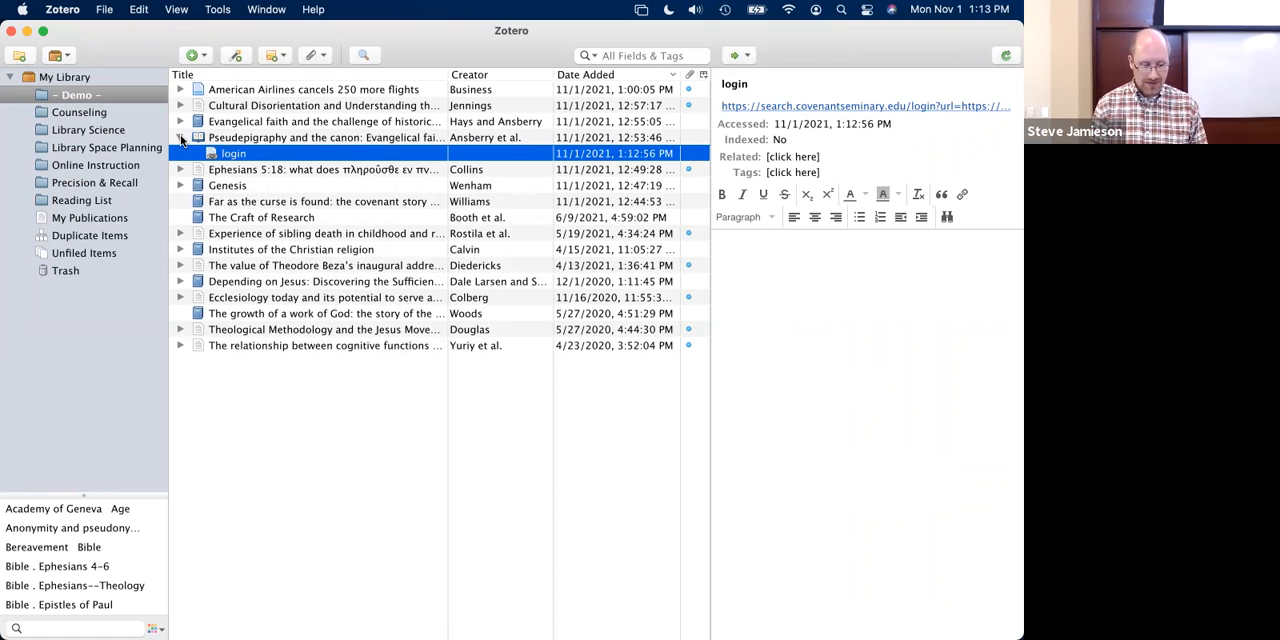
left_click(184, 137)
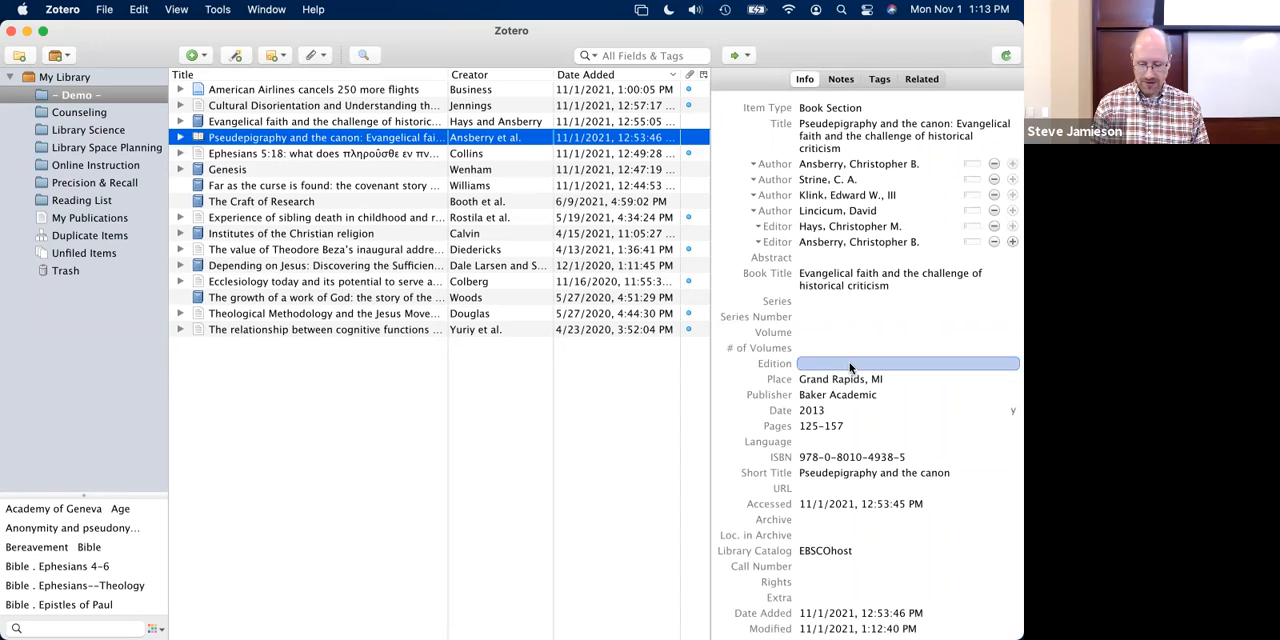
- Check the "Ephesians 5:18" journal article record's URL field, then switch to Word and review the bibliography's first two entries
left_click(813, 455)
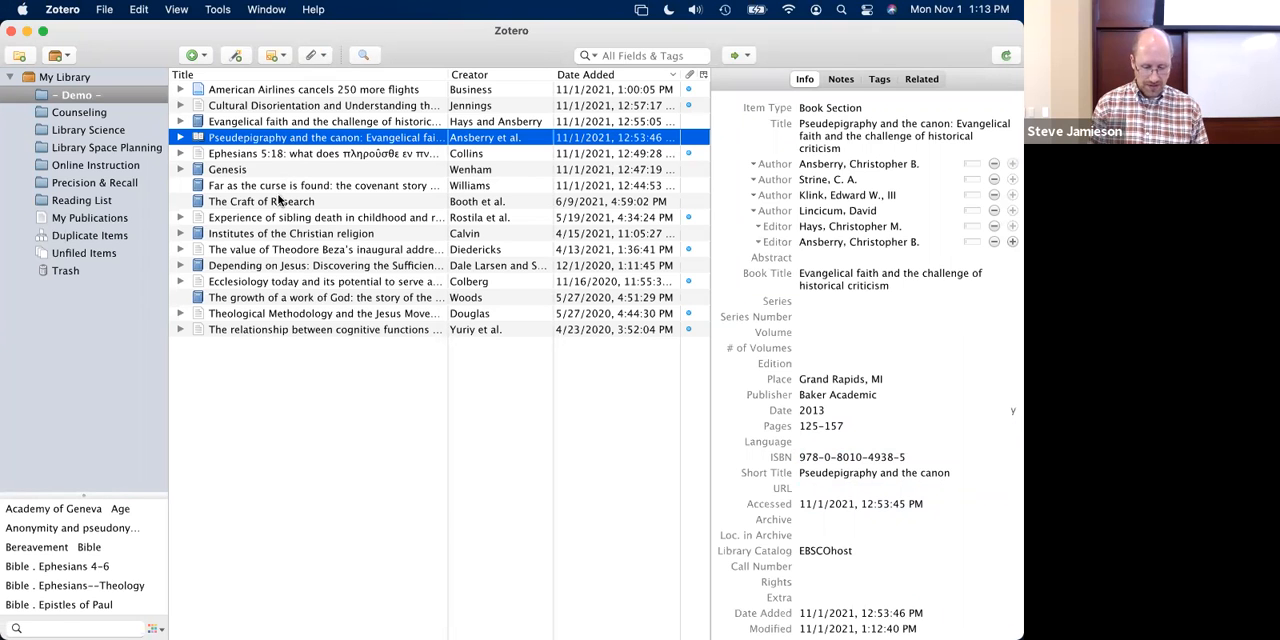
key("Down")
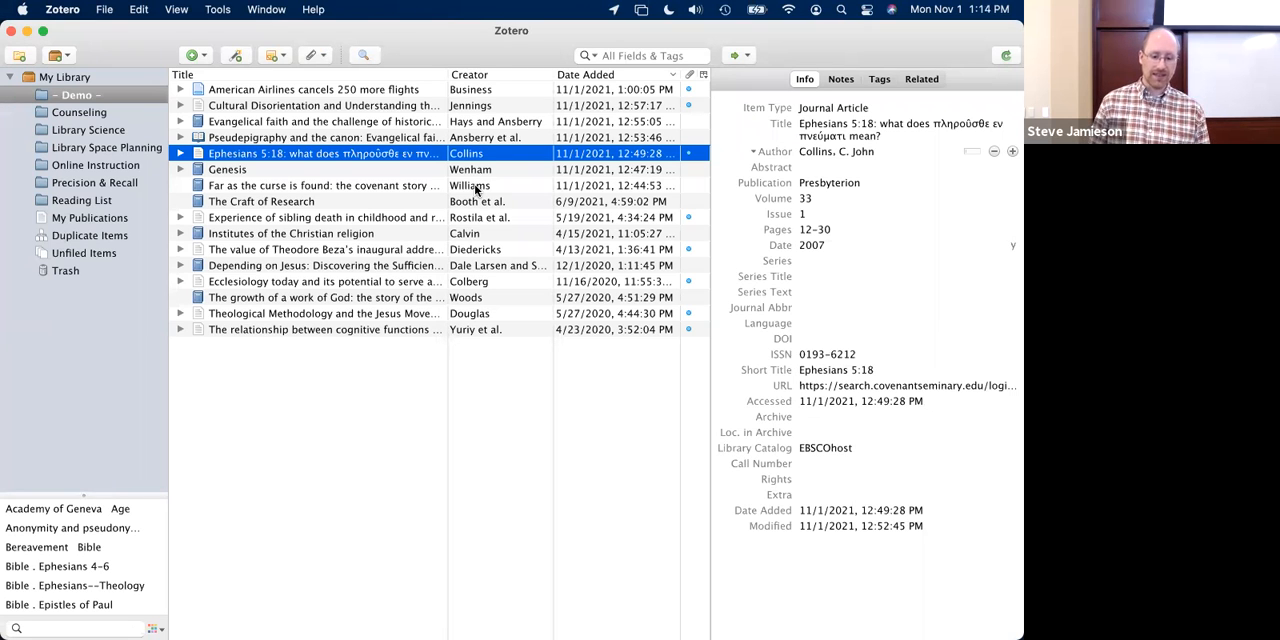
key("super+Tab")
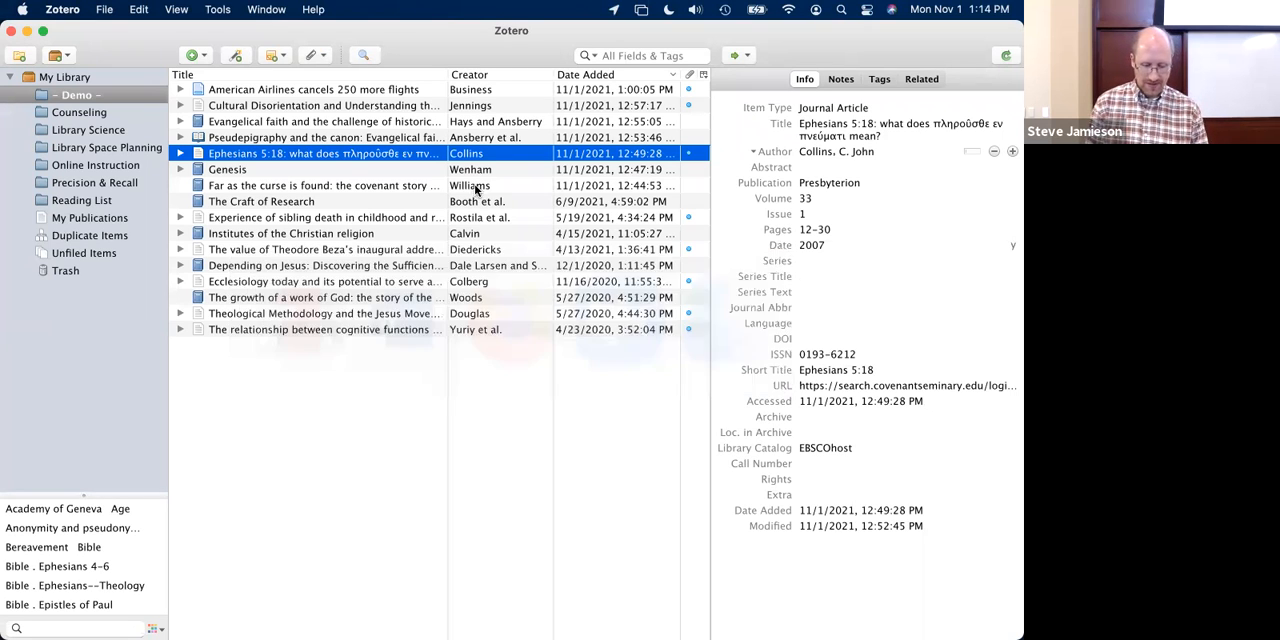
scroll(420, 408, "down", 1)
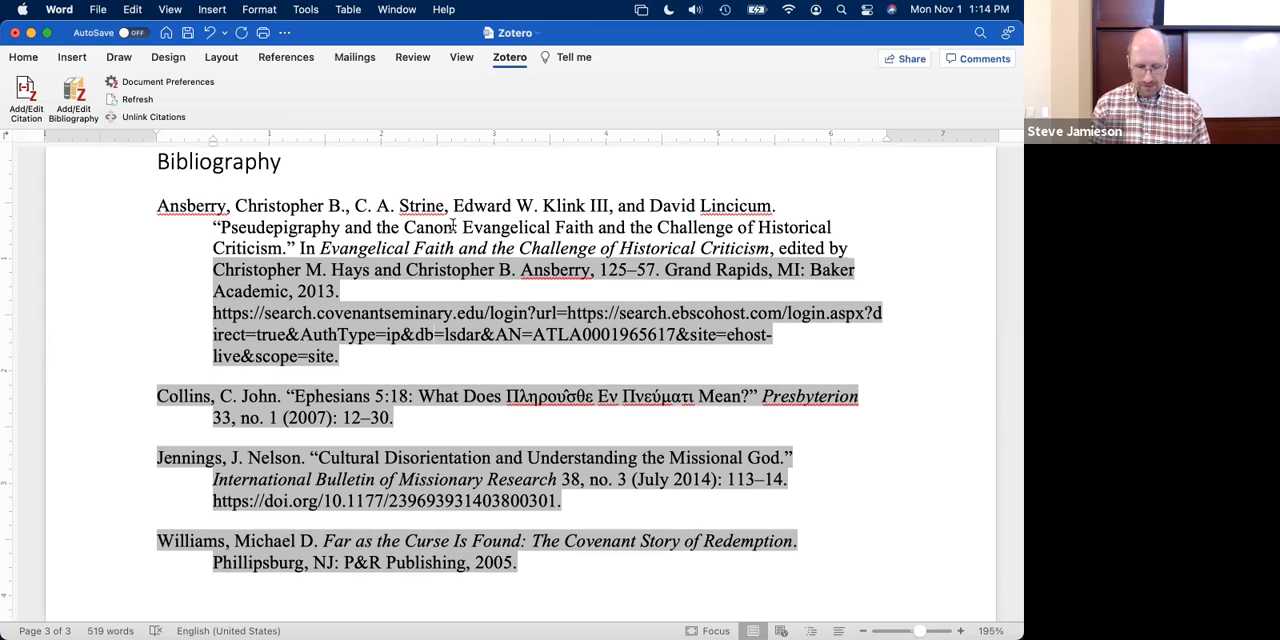
scroll(329, 169, "up", 4)
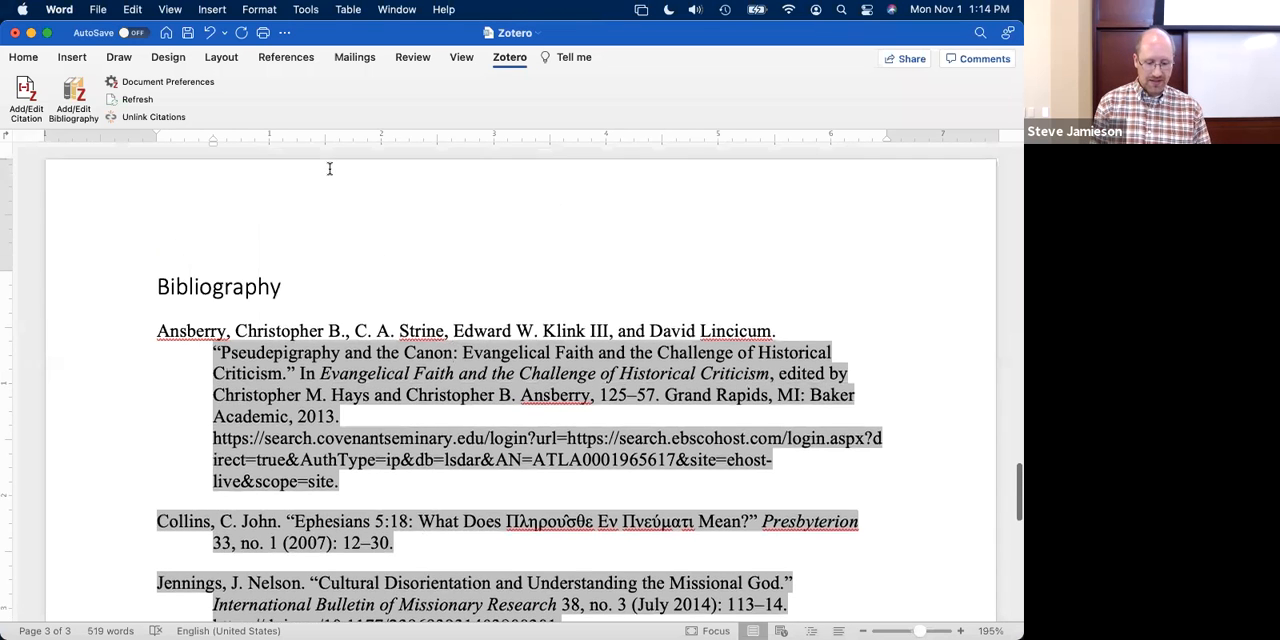
scroll(329, 169, "up", 10)
scroll(329, 166, "down", 15)
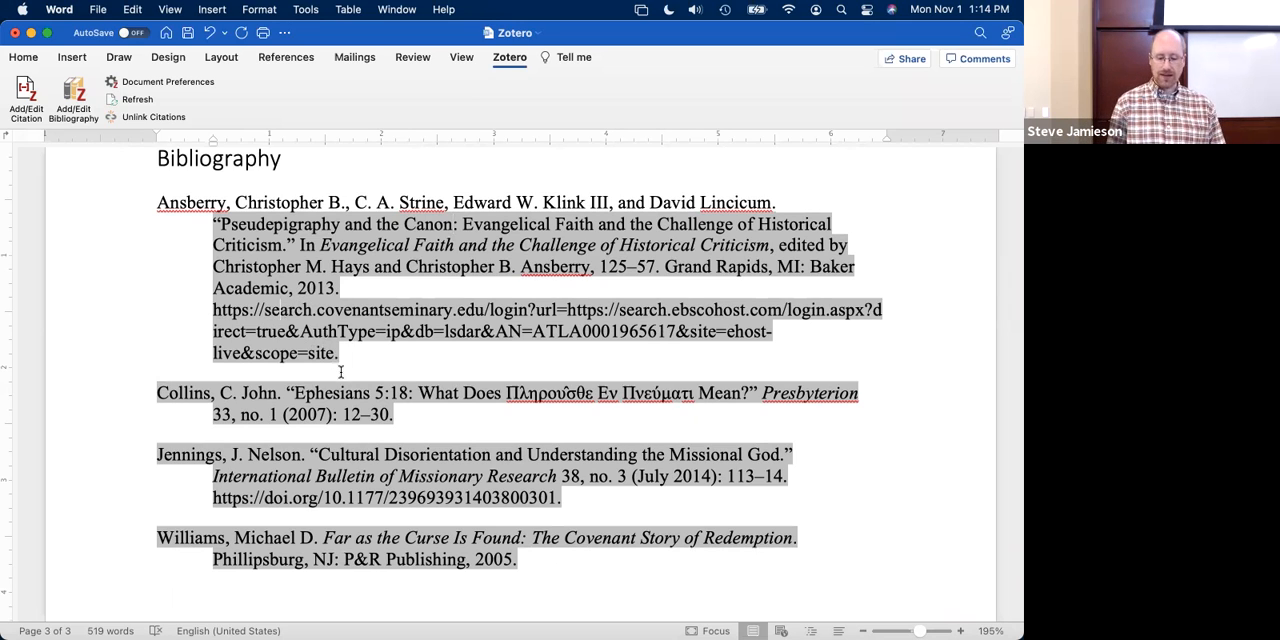
- Try to delete the database URL by hand from the first bibliography entry, and undo the deletion
left_click_drag(213, 313, 340, 355)
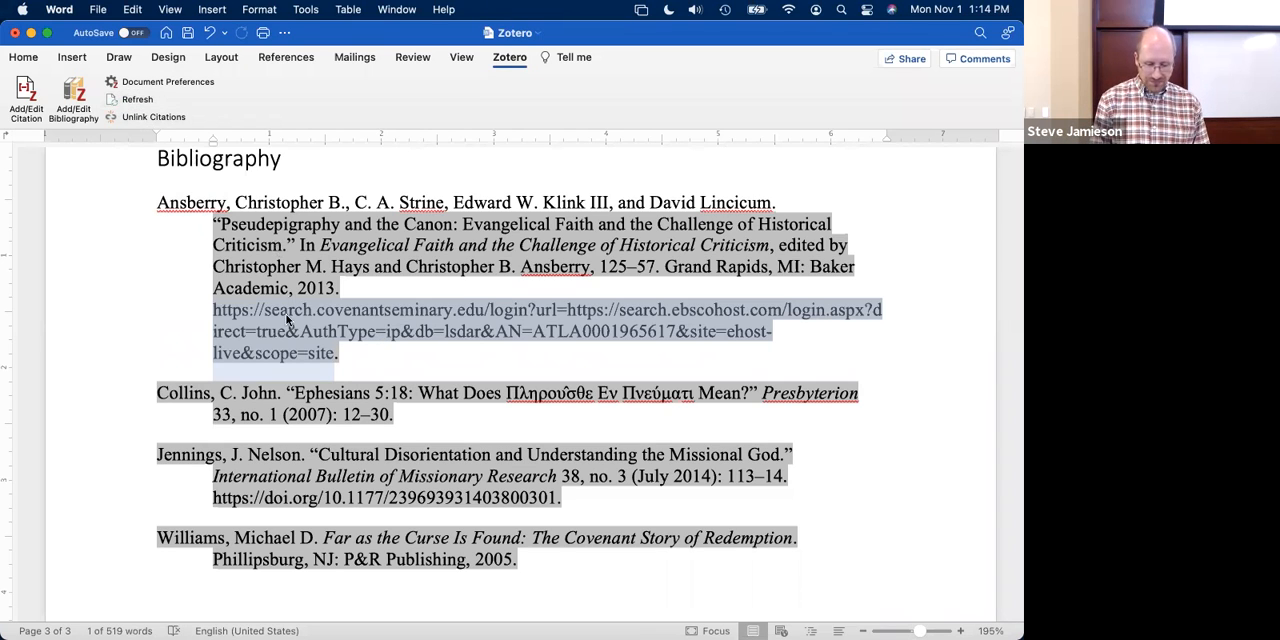
key("BackSpace")
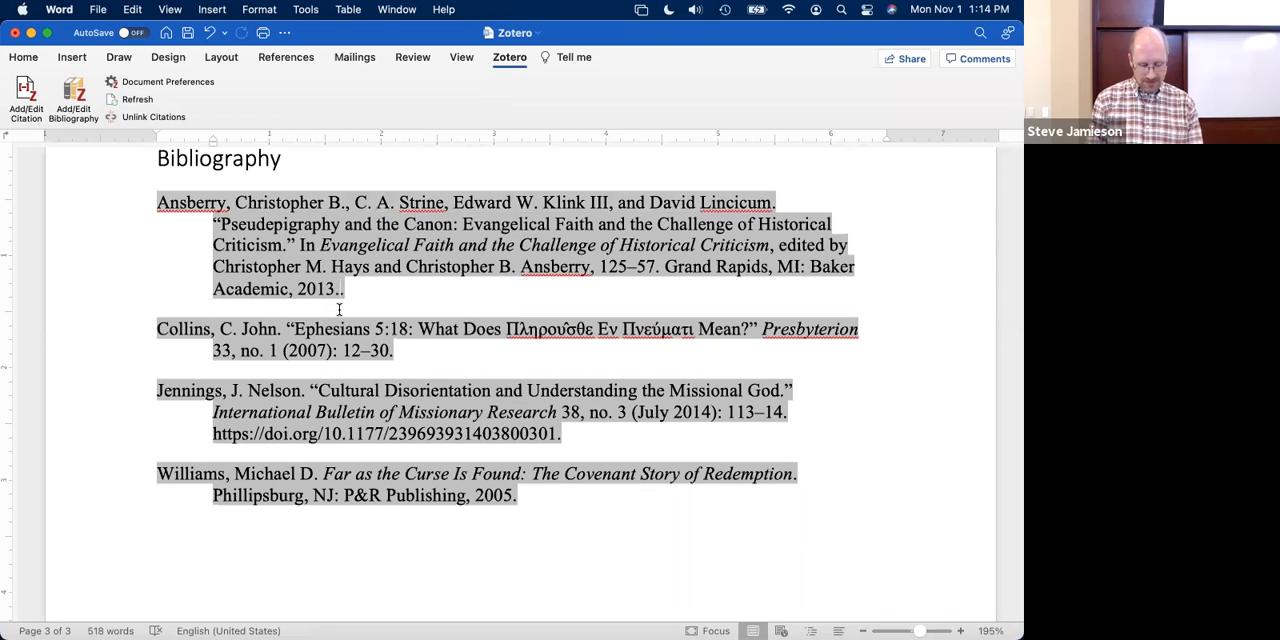
key("super+z")
- Try to remove the database URL directly from the text of footnote 6, and revert the manual edits
scroll(370, 278, "up", 5)
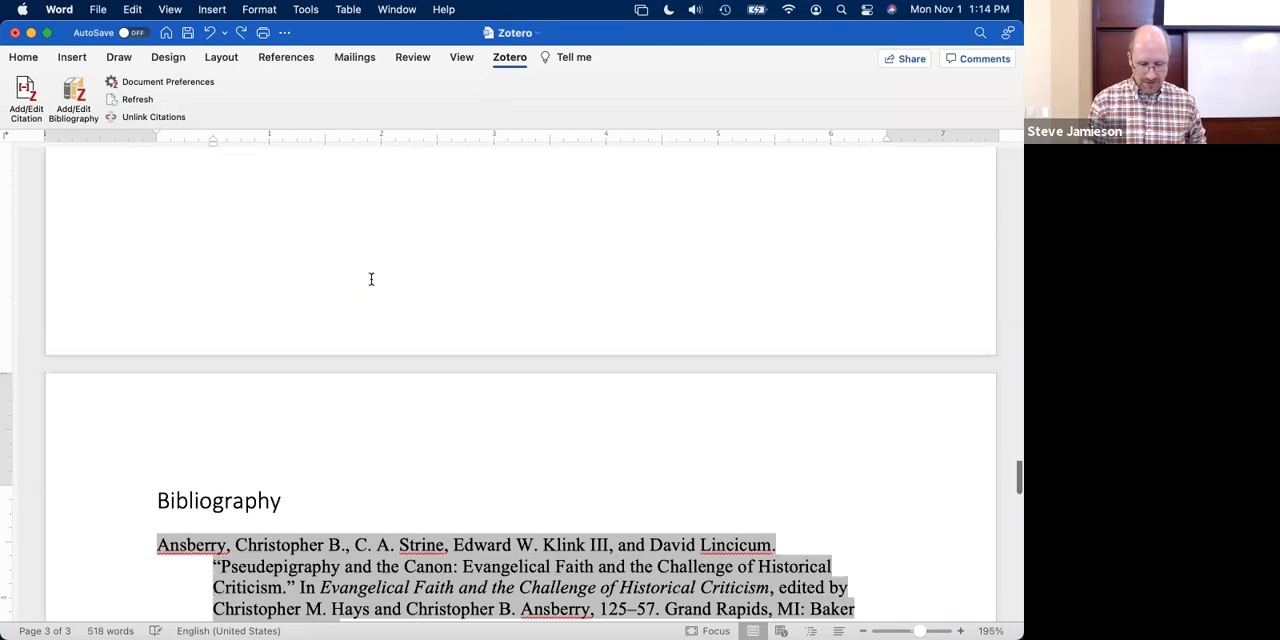
scroll(370, 278, "up", 10)
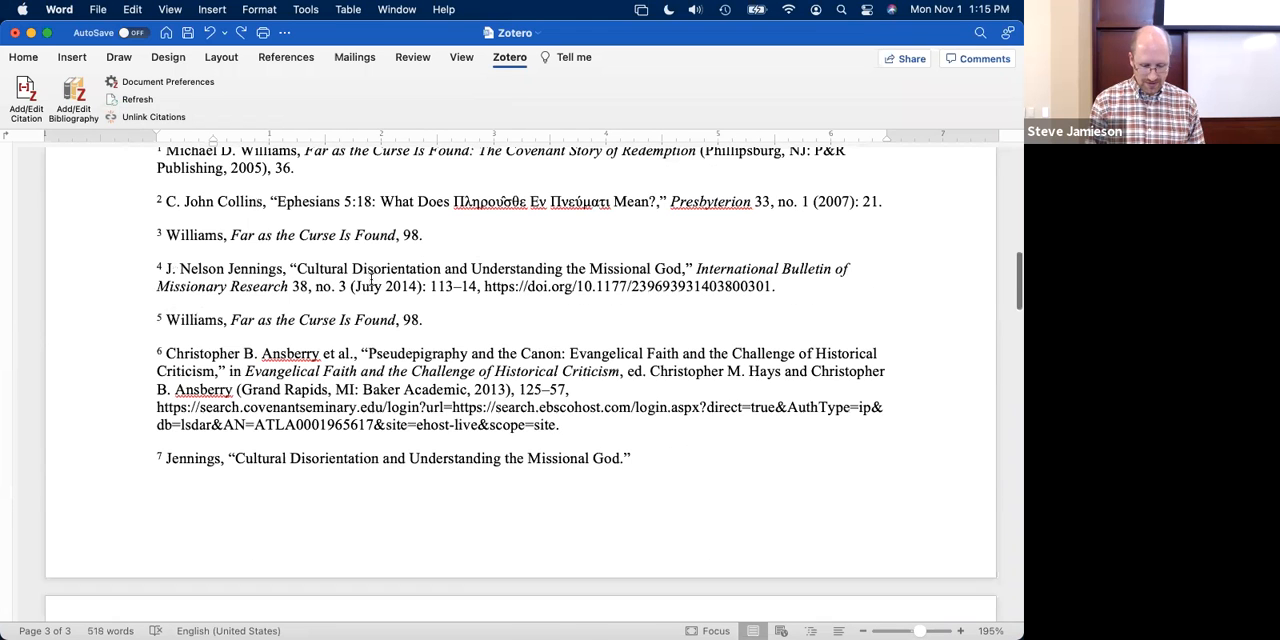
left_click(384, 430)
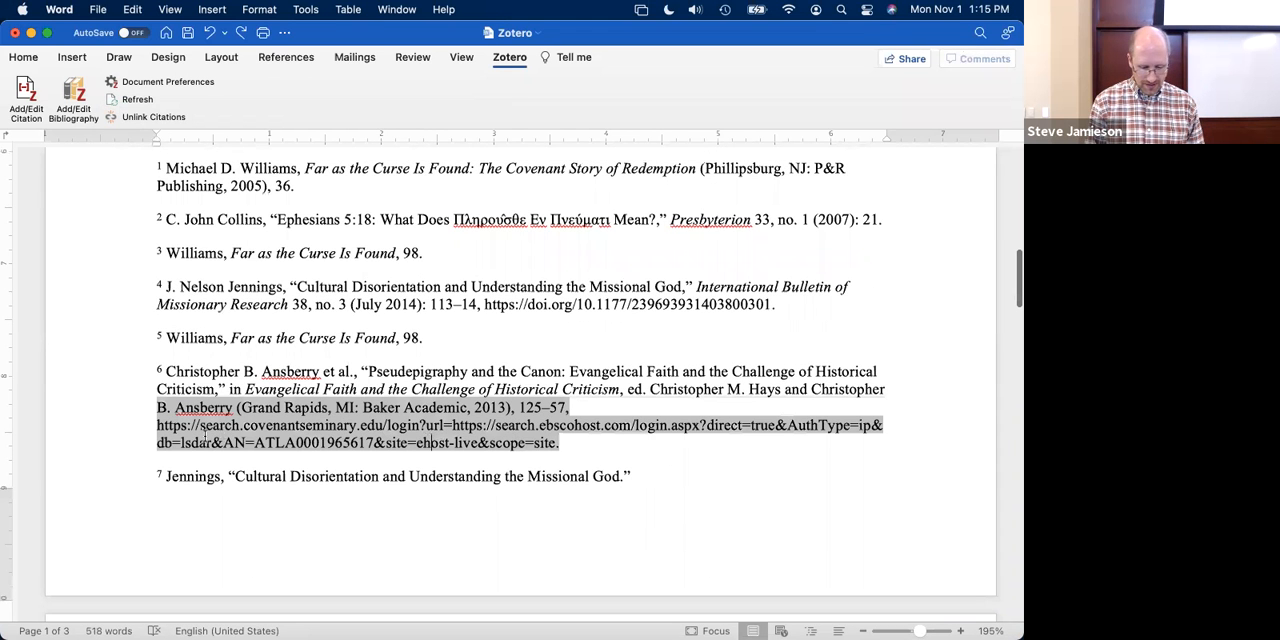
left_click_drag(159, 429, 316, 428)
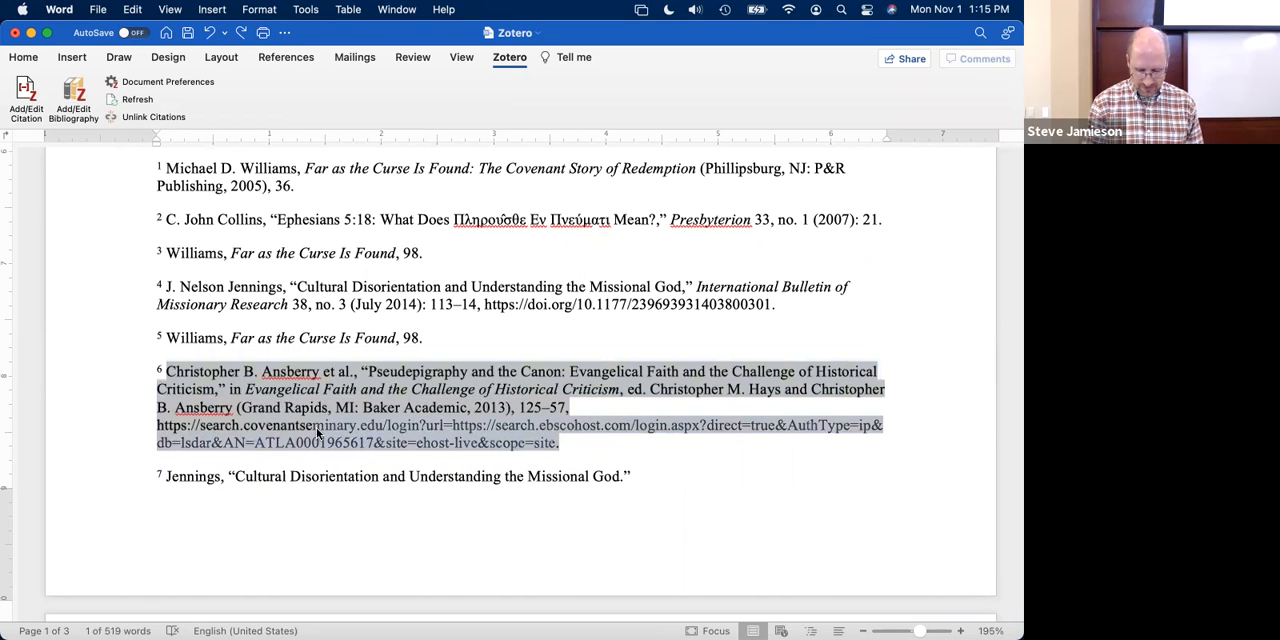
key("Delete")
key("super+z")
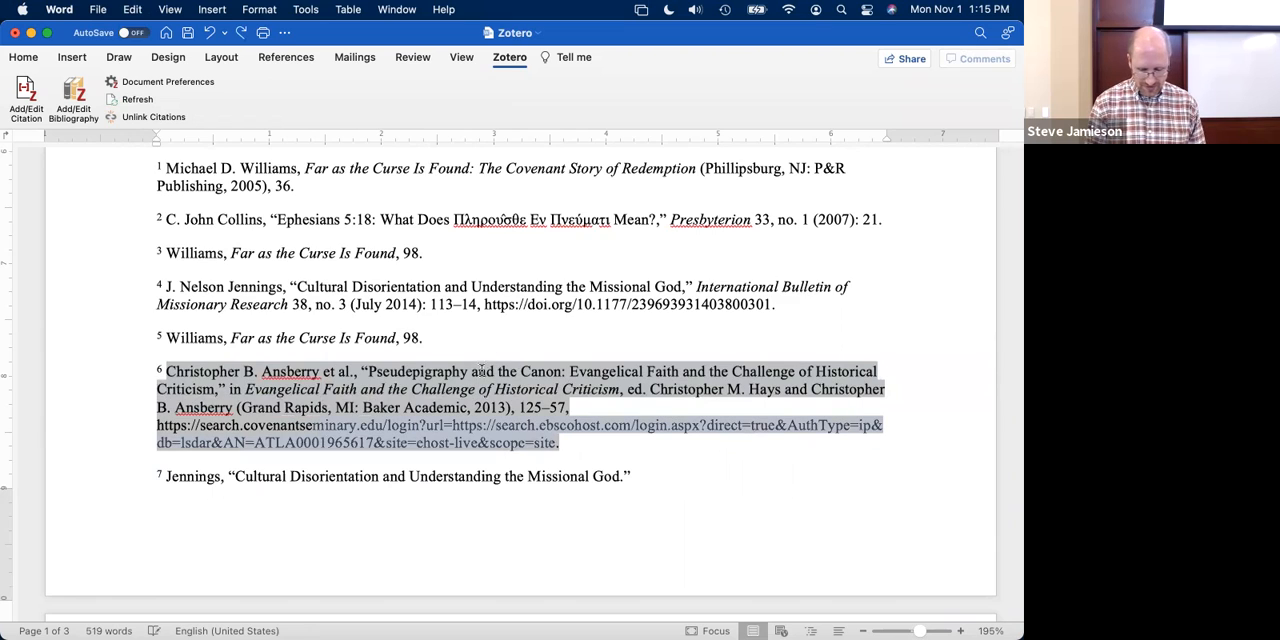
type("k")
key("BackSpace")
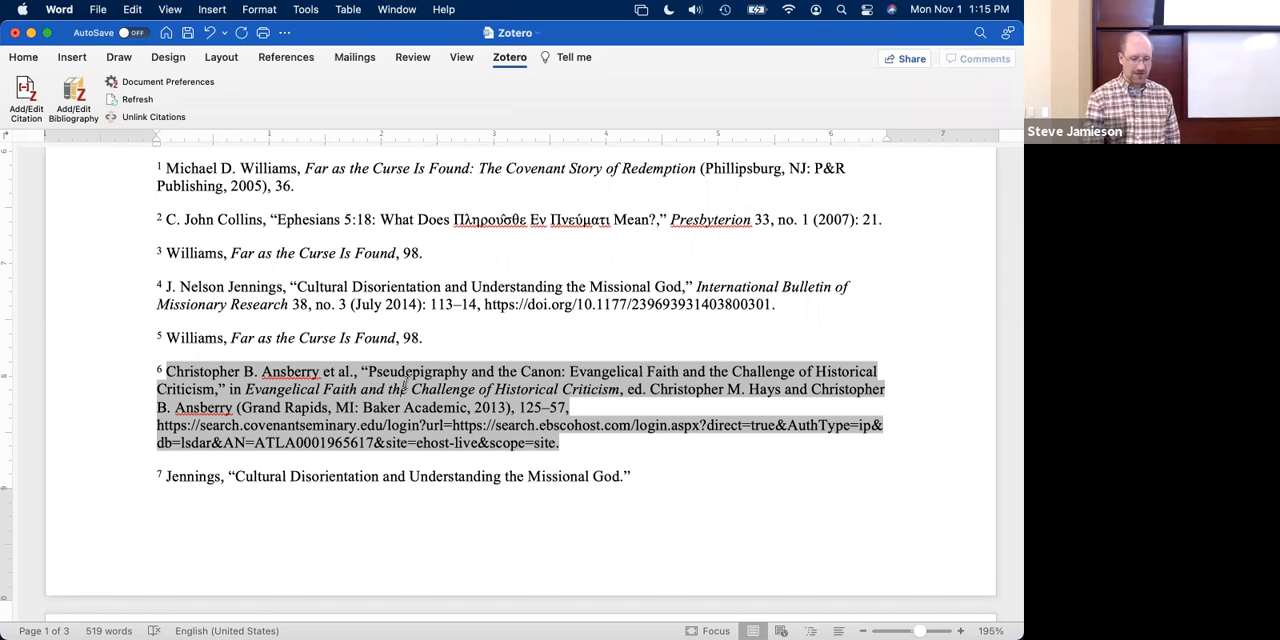
- Refresh the document's Zotero citations and check the reference in footnote 6
left_click(137, 100)
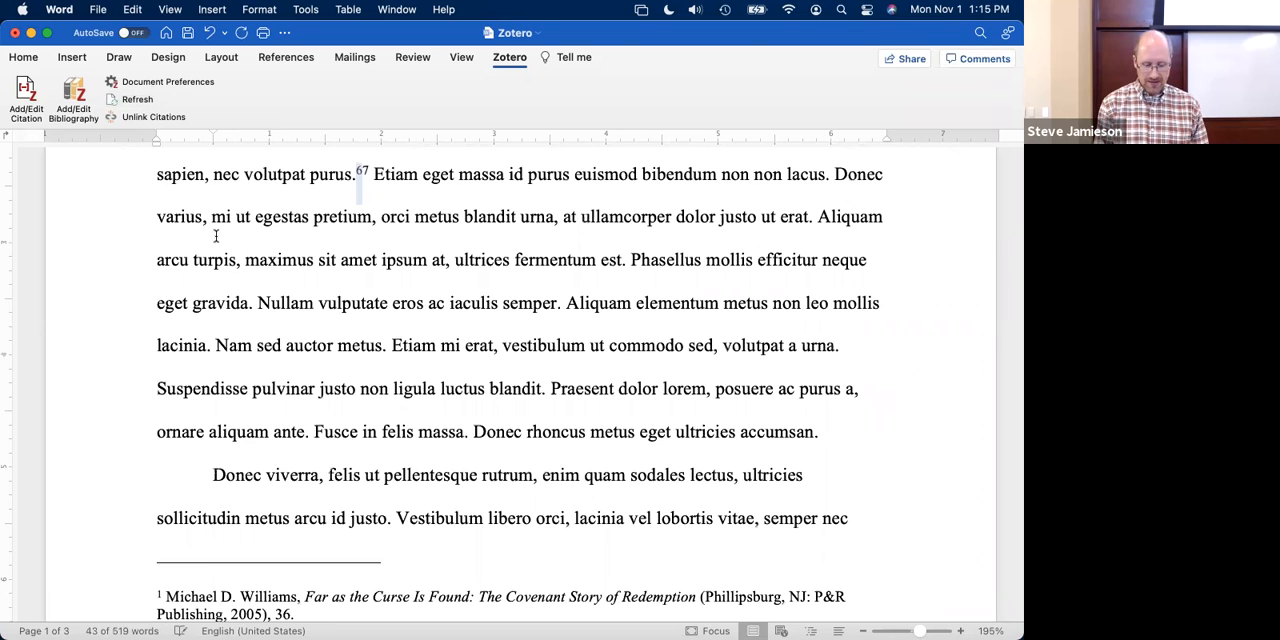
scroll(215, 237, "down", 5)
scroll(215, 237, "down", 4)
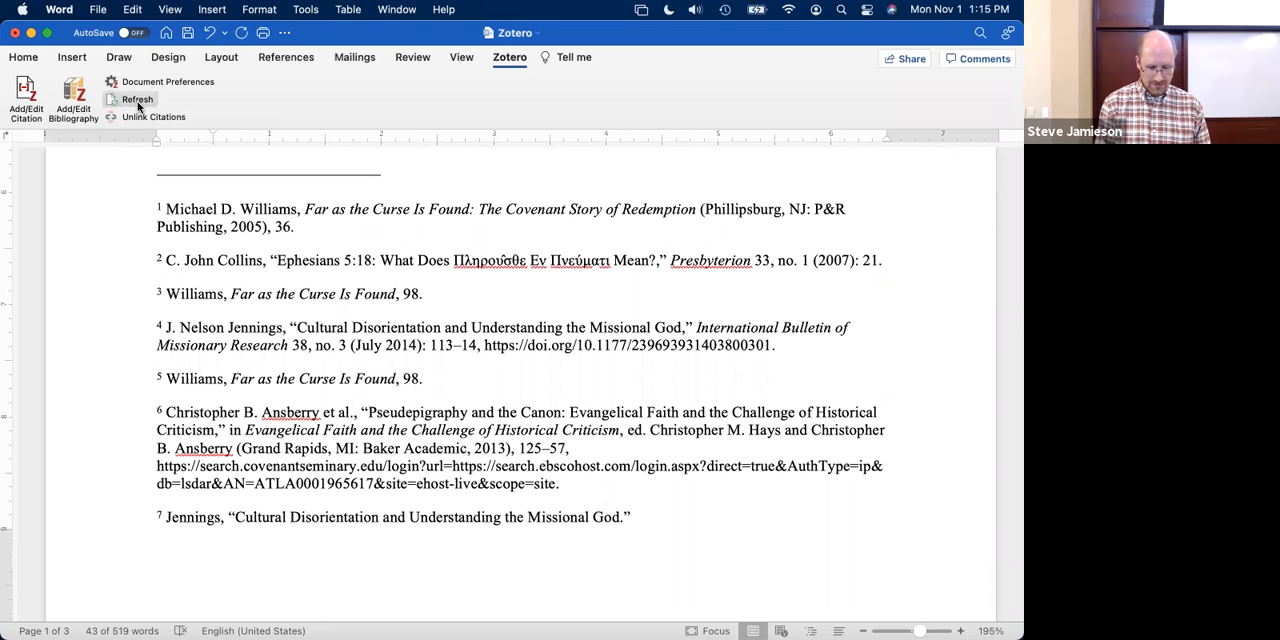
key("super+Tab")
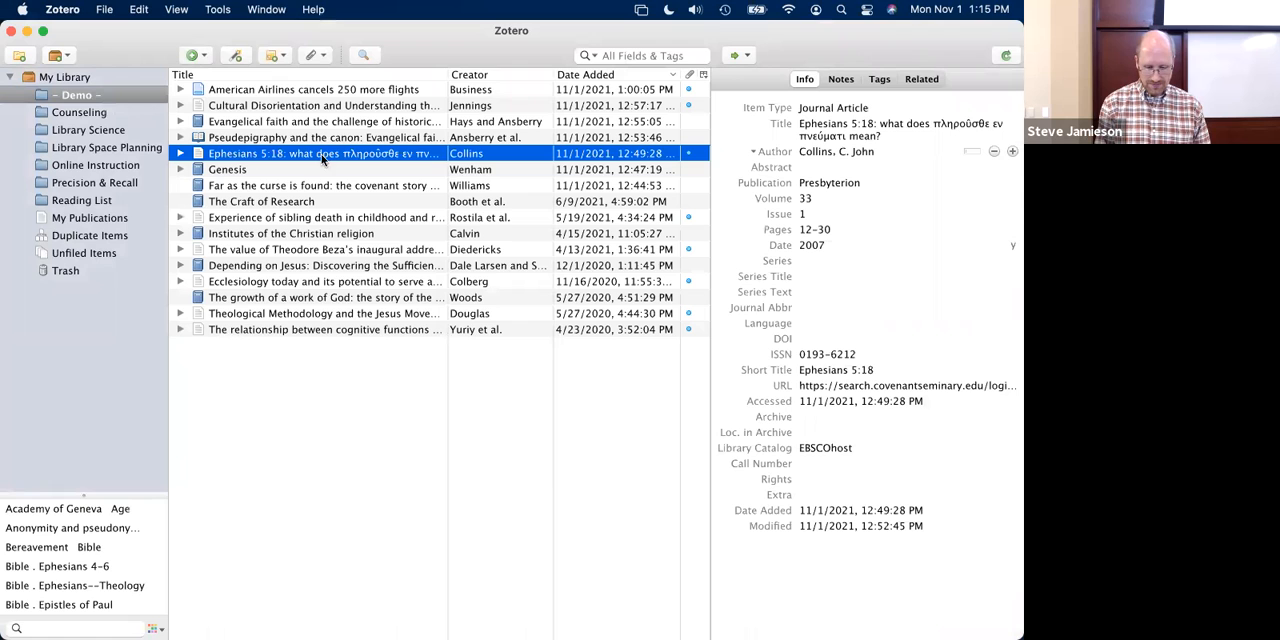
key("super+Tab")
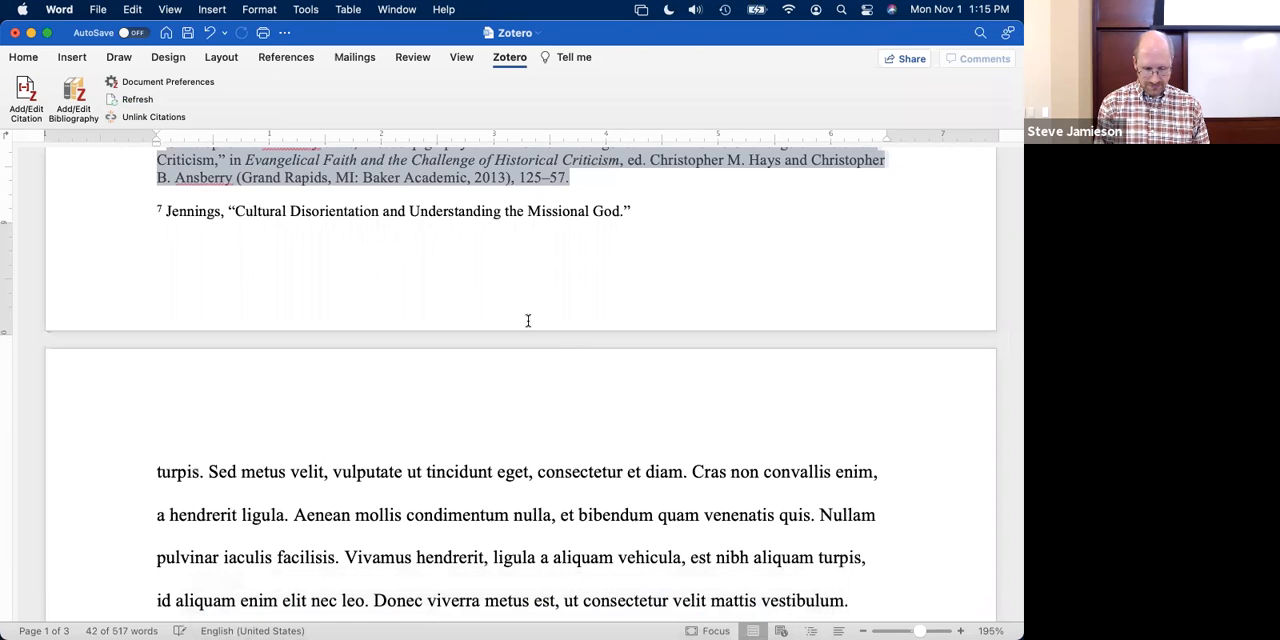
scroll(528, 320, "up", 3)
scroll(500, 310, "up", 1)
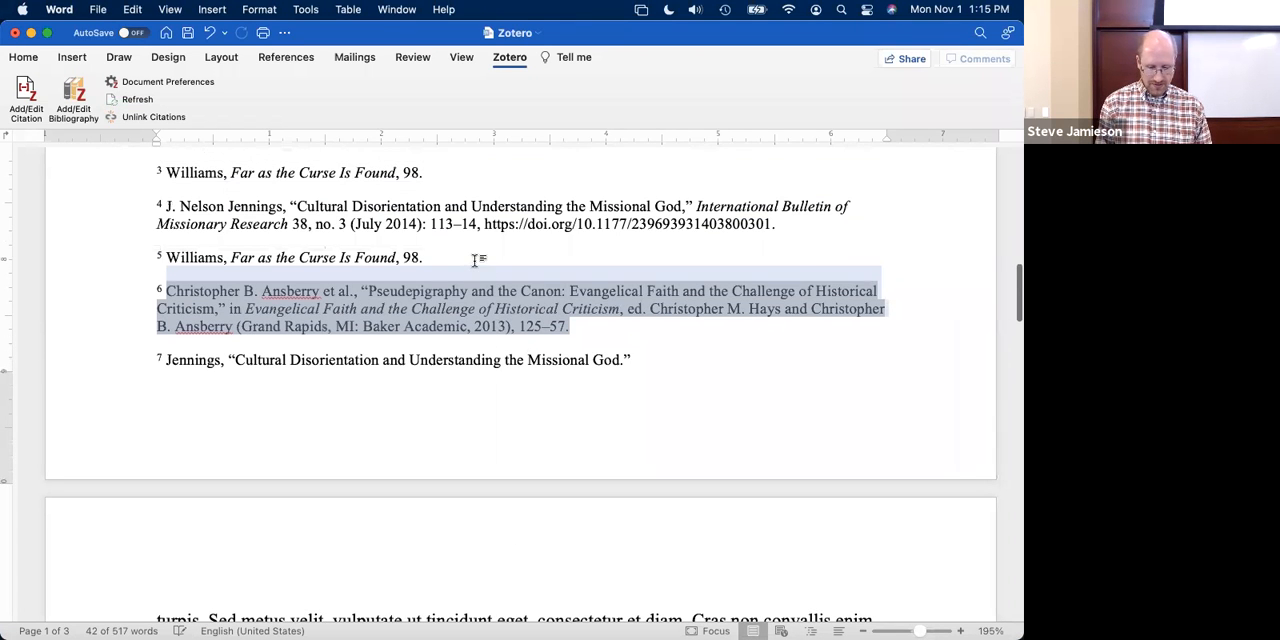
left_click(479, 262)
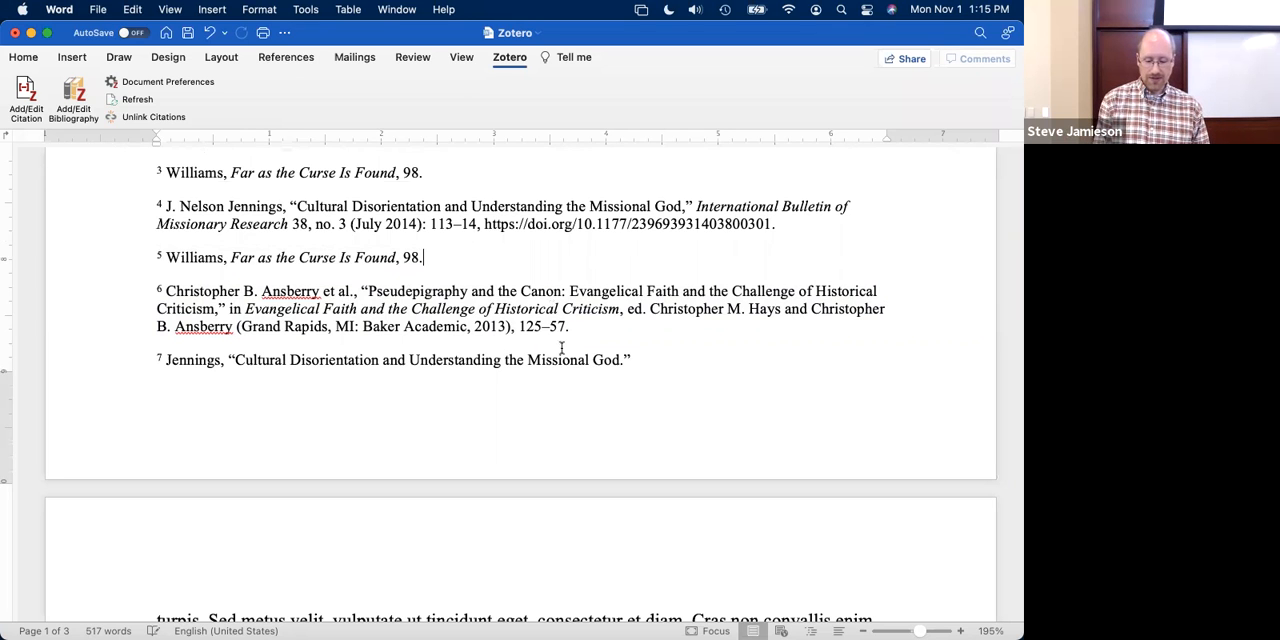
- Examine the refreshed bibliography, checking the "Pseudepigraphy and the Canon" and "Ephesians 5:18" entries for leftover database URLs
scroll(571, 342, "down", 15)
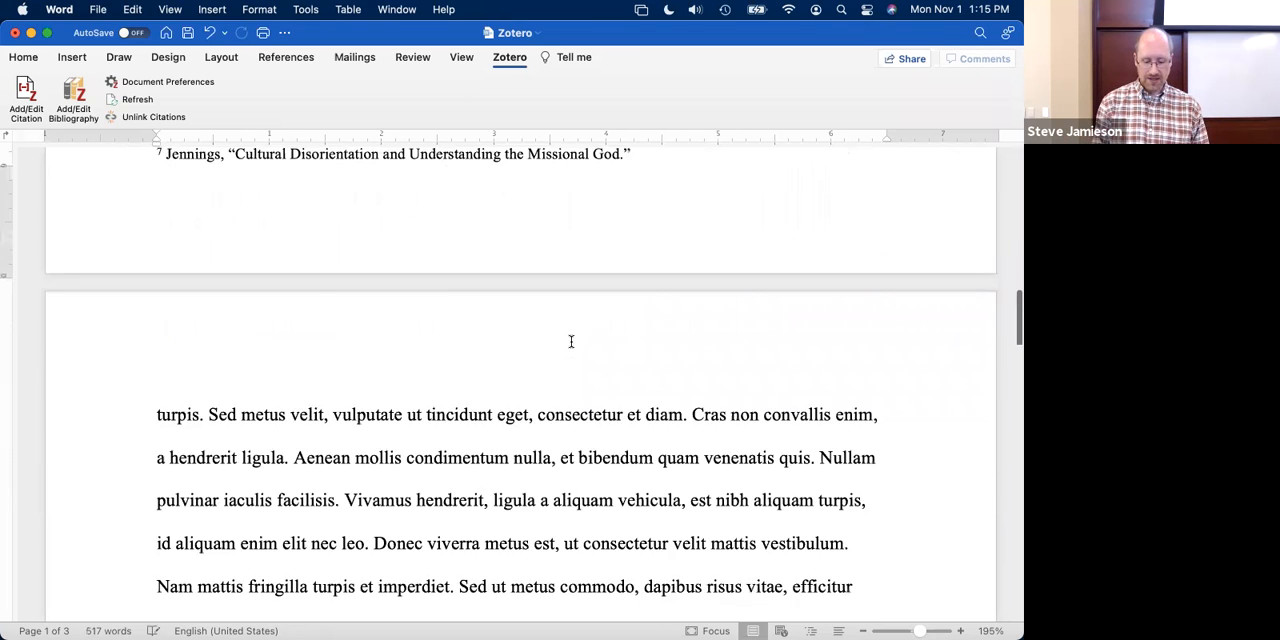
scroll(571, 342, "up", 2)
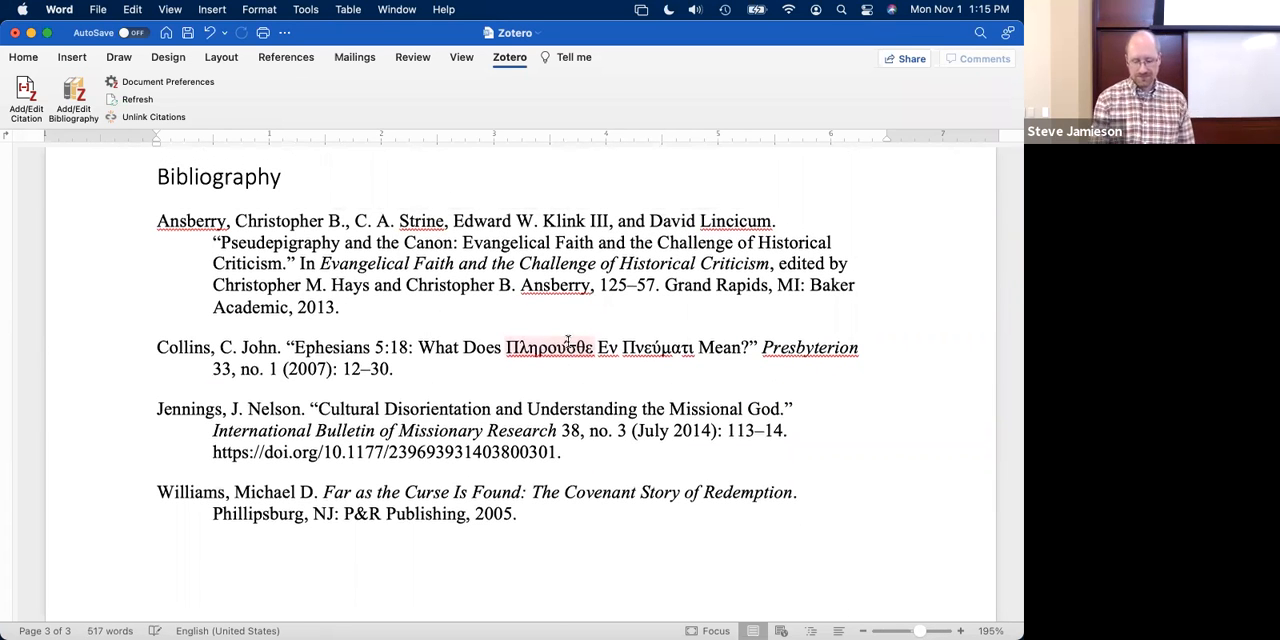
left_click(399, 370)
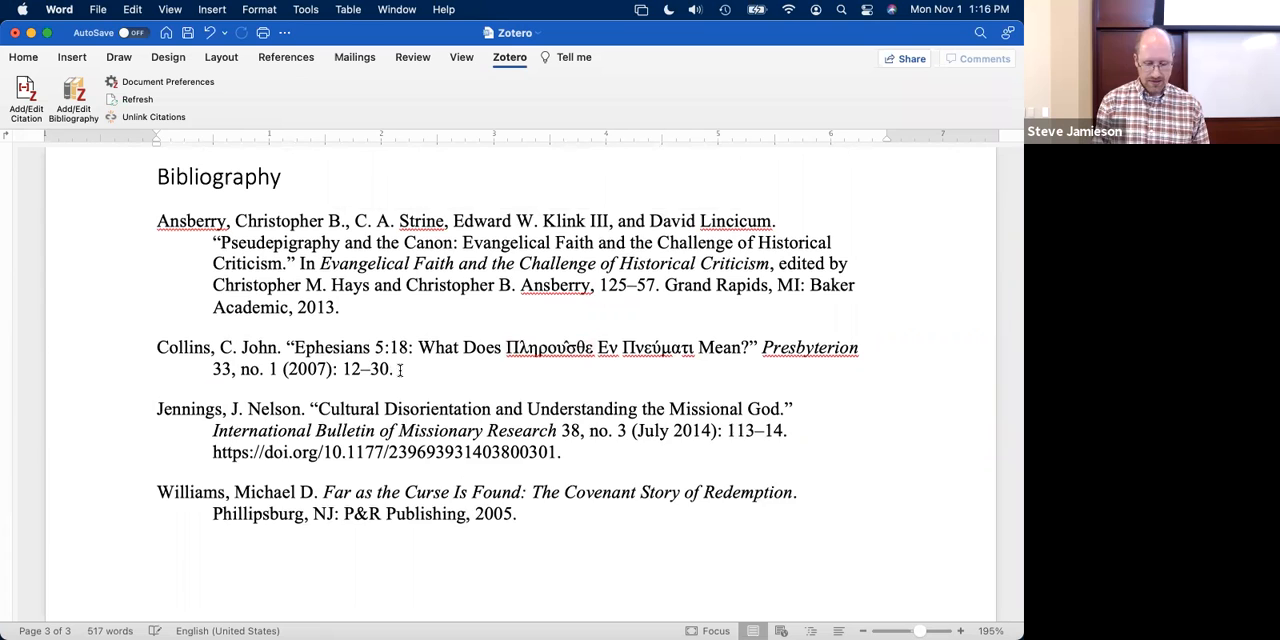
key("super+shift+End")
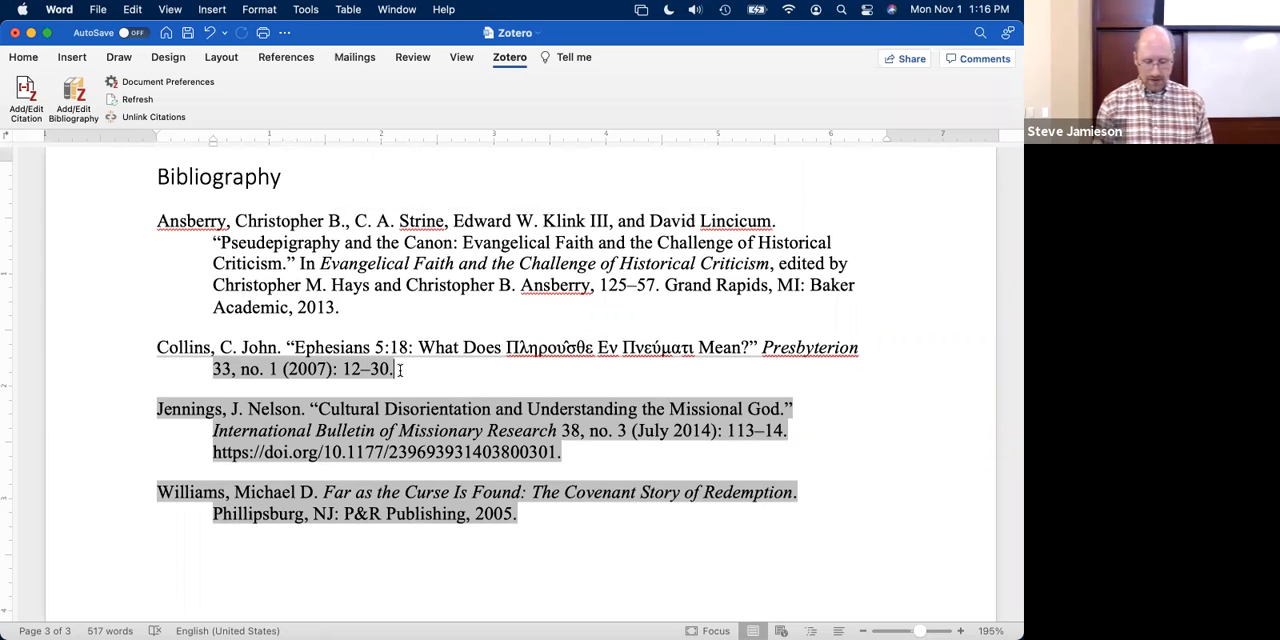
left_click(431, 306)
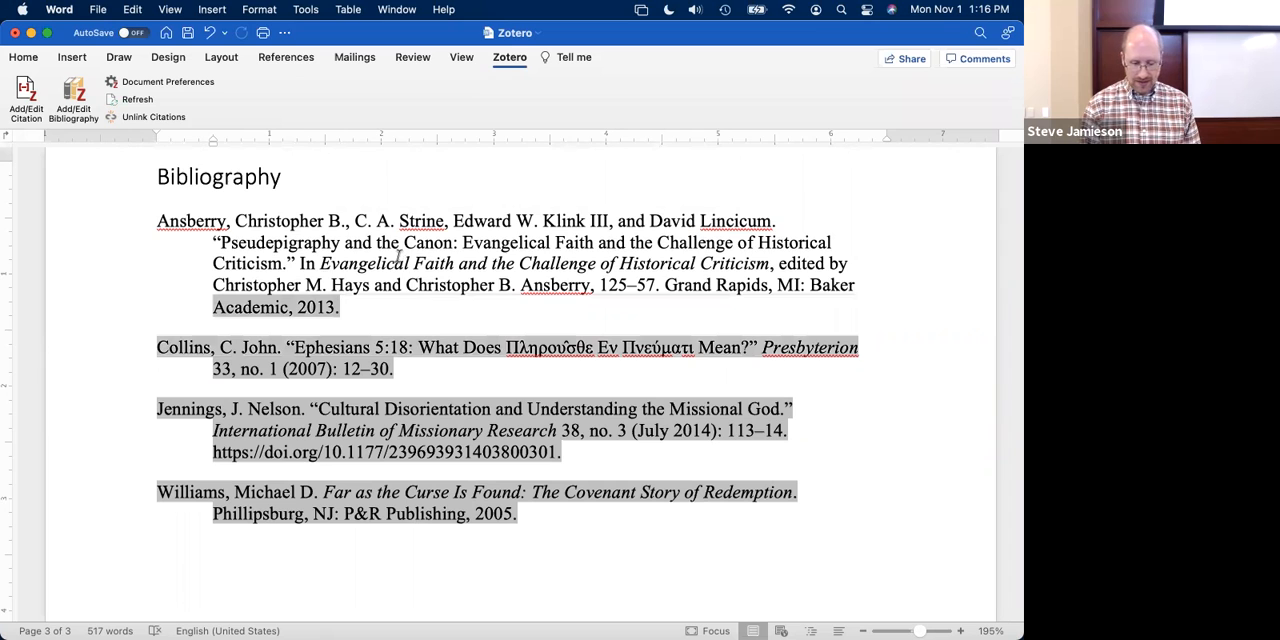
left_click(862, 250)
scroll(632, 257, "up", 4)
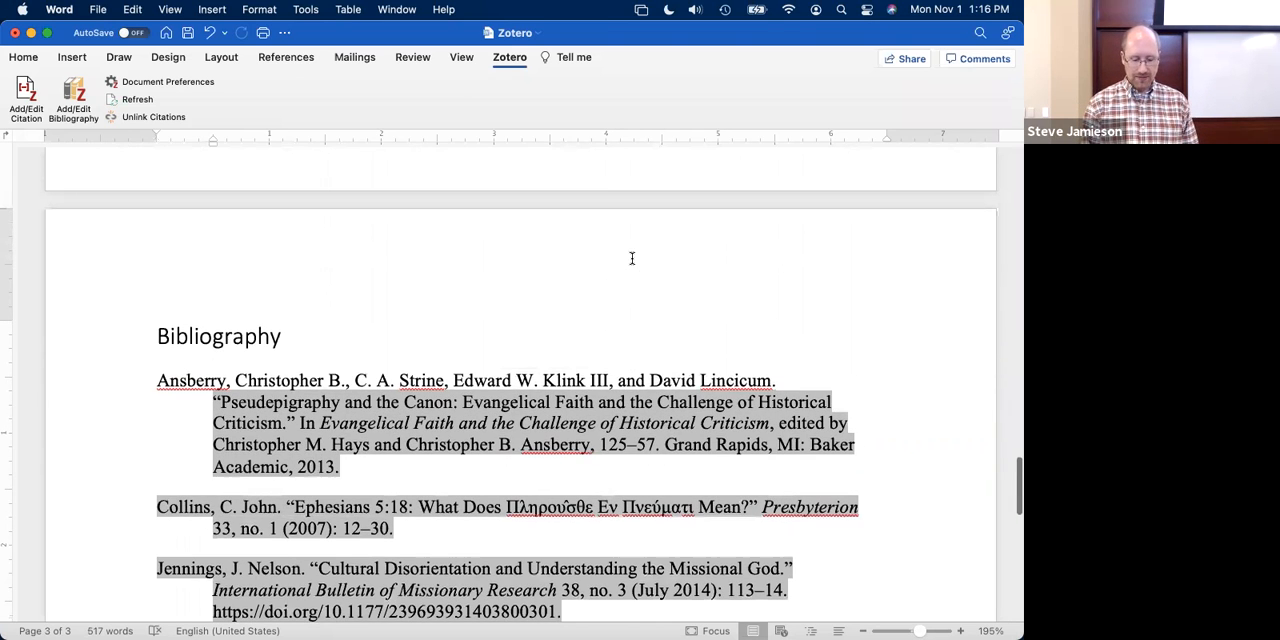
left_click(258, 341)
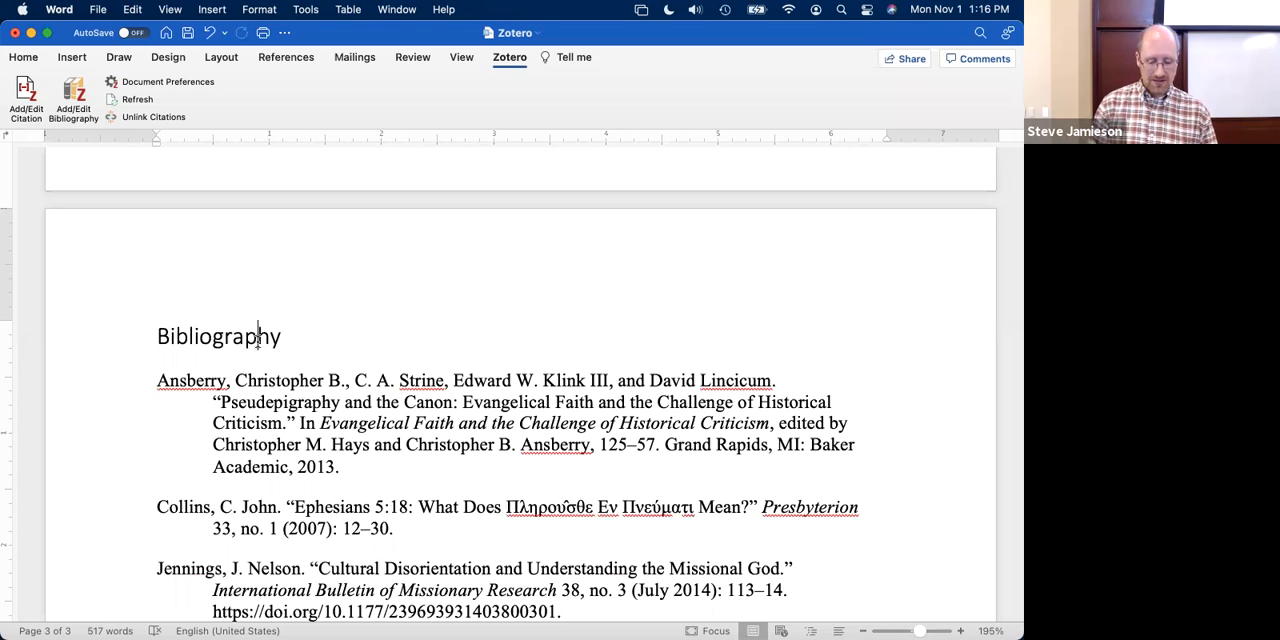
left_click(258, 340)
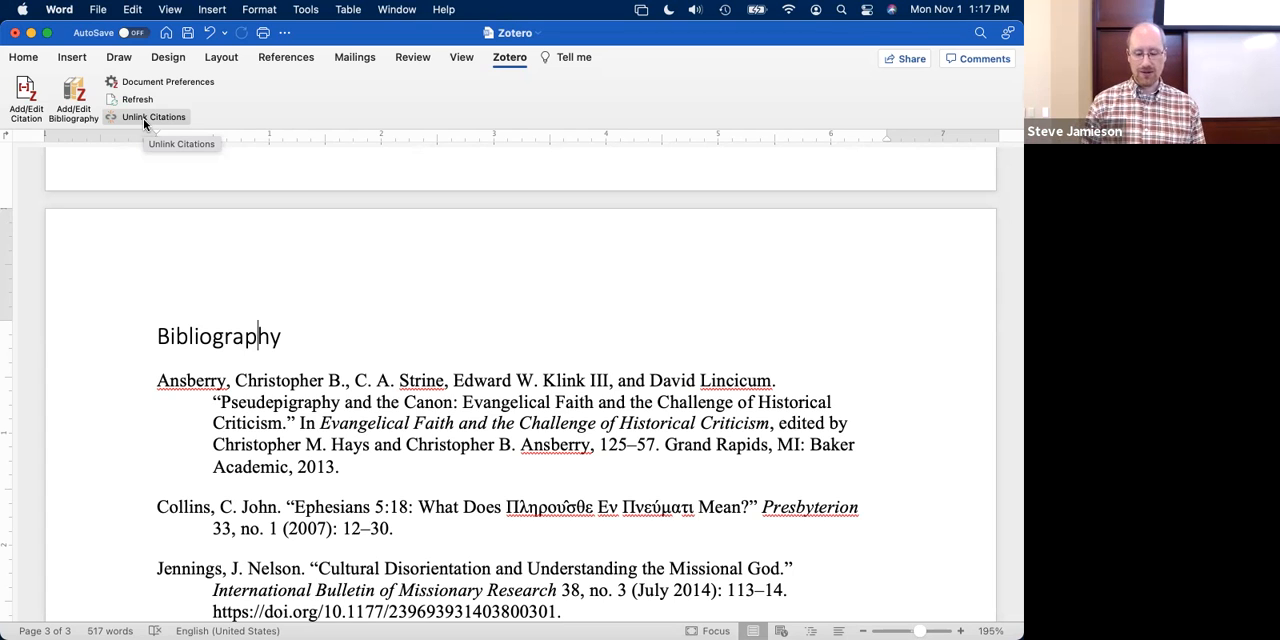
- Start a Save As of the document to make a separate copy
left_click(303, 467)
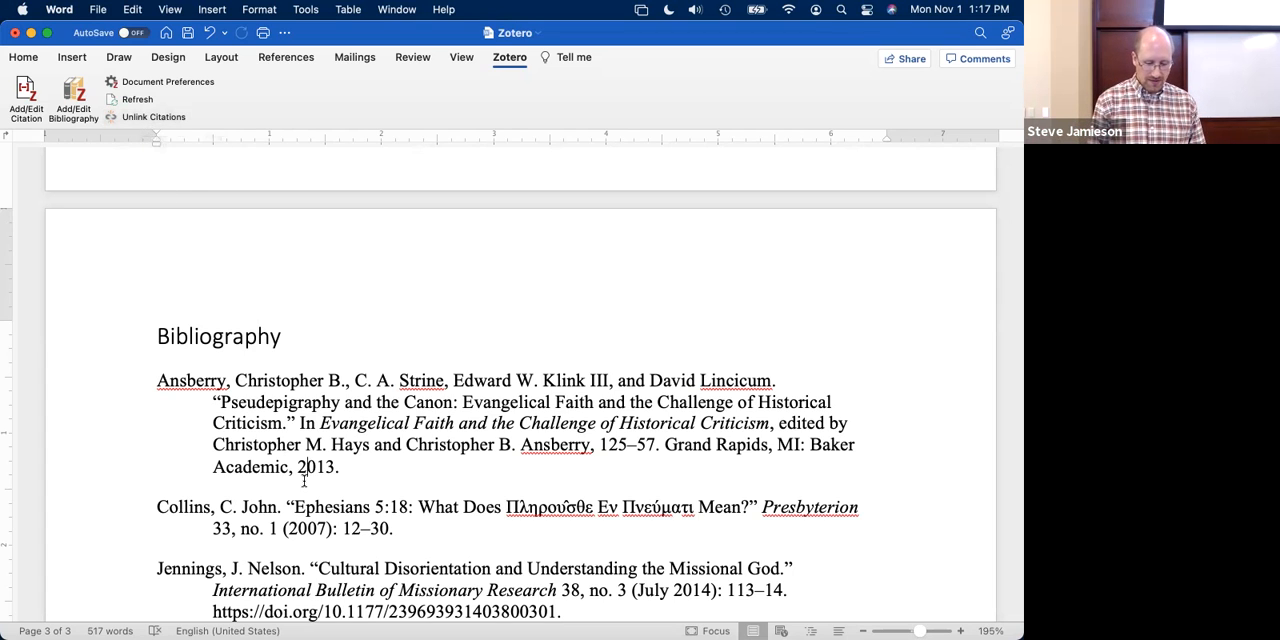
left_click(98, 9)
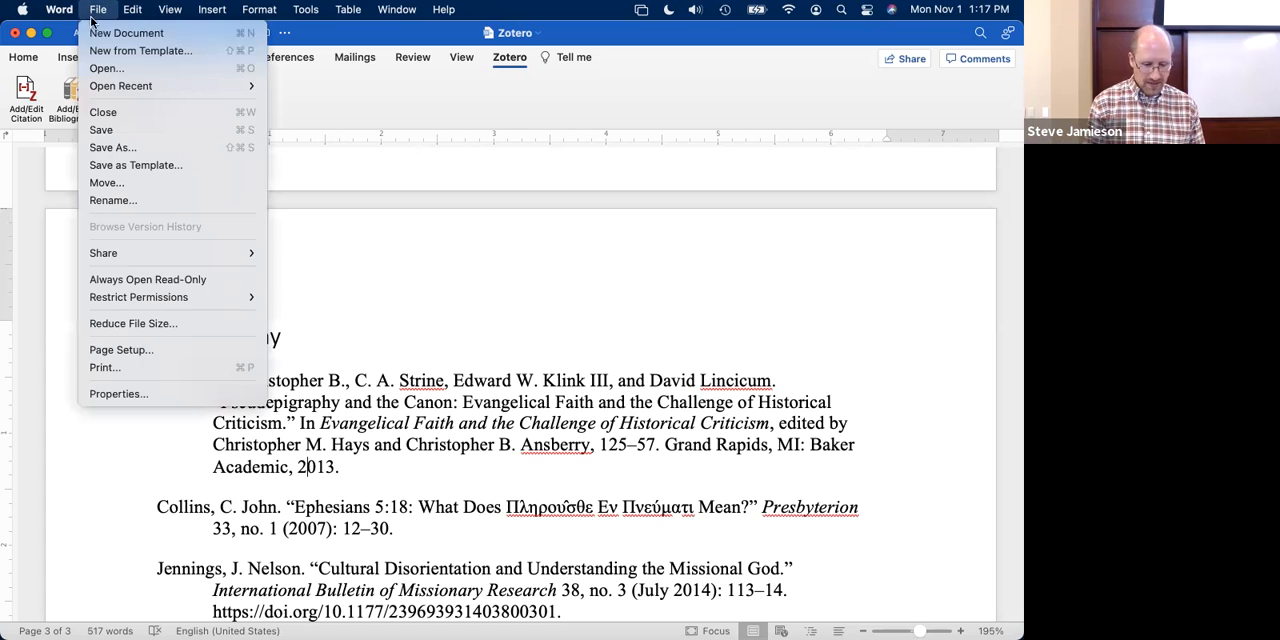
left_click(122, 149)
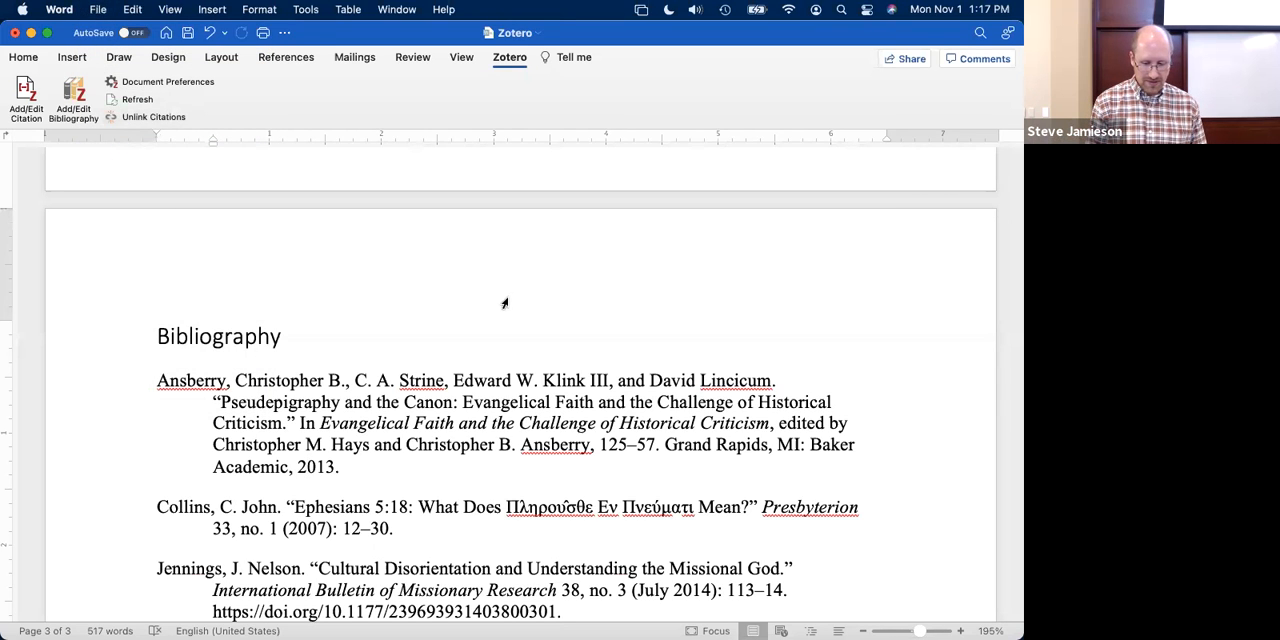